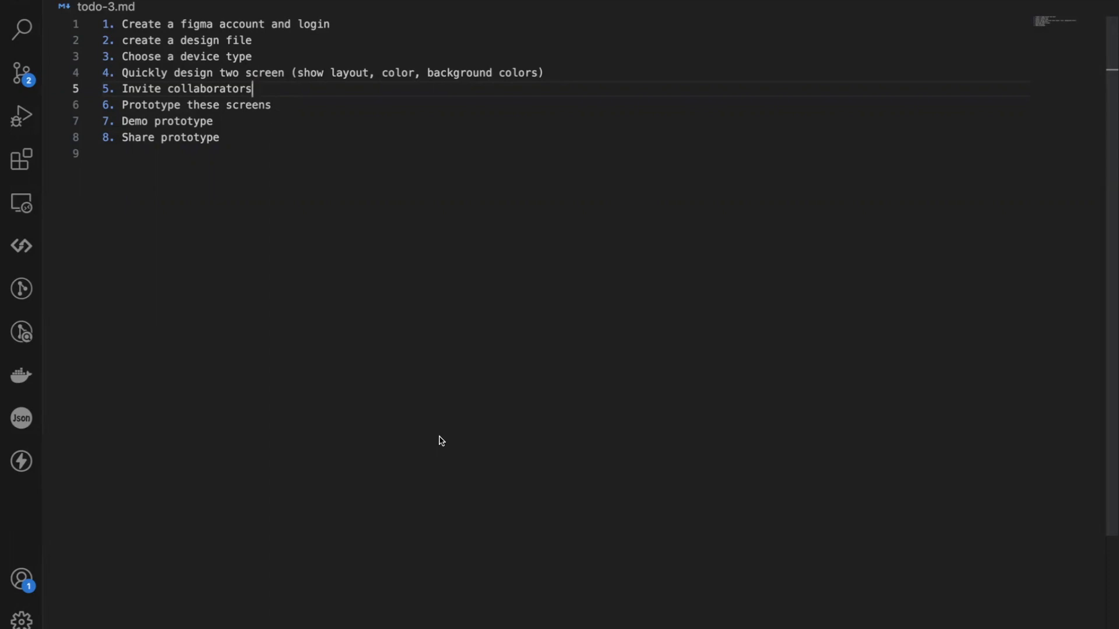
{"action": "left_click", "coordinate": [231, 143]}
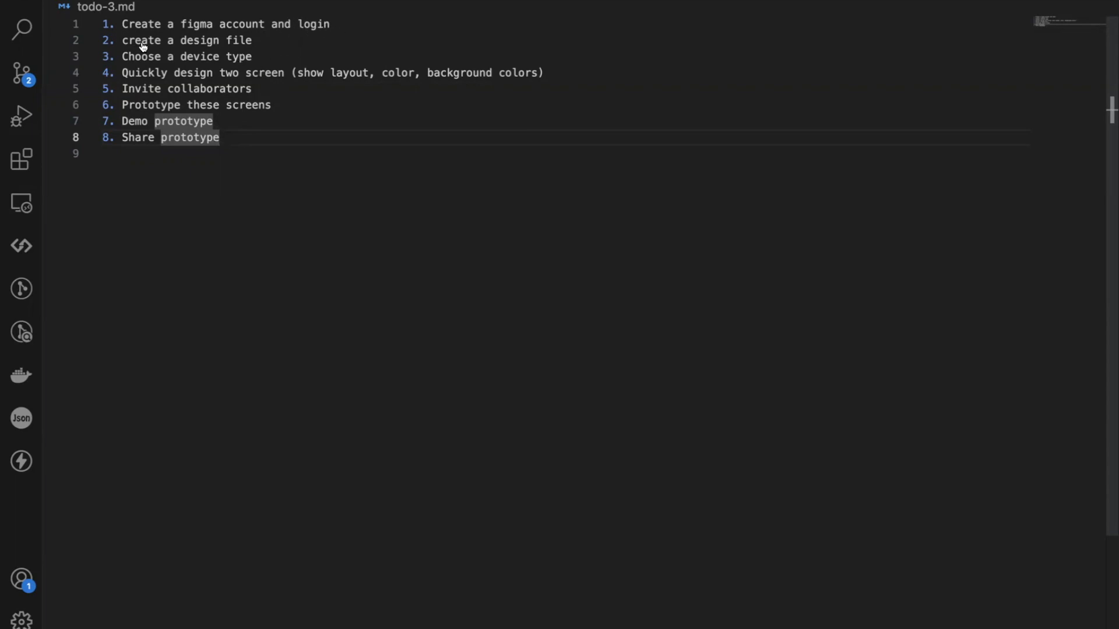
{"action": "left_click", "coordinate": [227, 42]}
{"action": "double_click", "coordinate": [227, 42]}
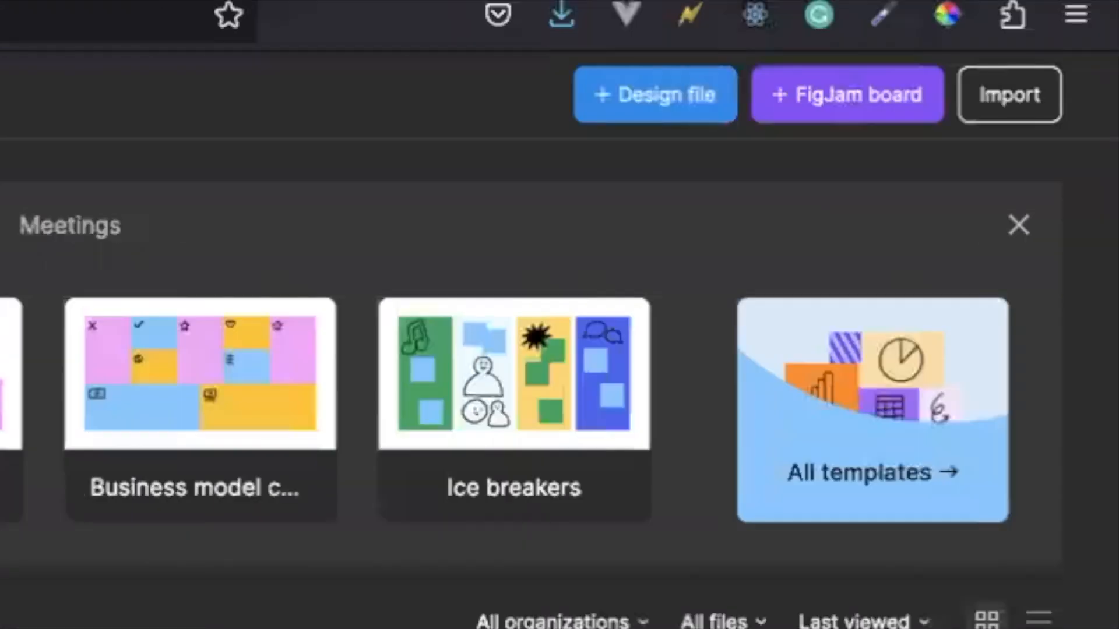
Create a new design file and set its page background colour to DACCCC.
{"action": "left_click", "coordinate": [652, 88]}
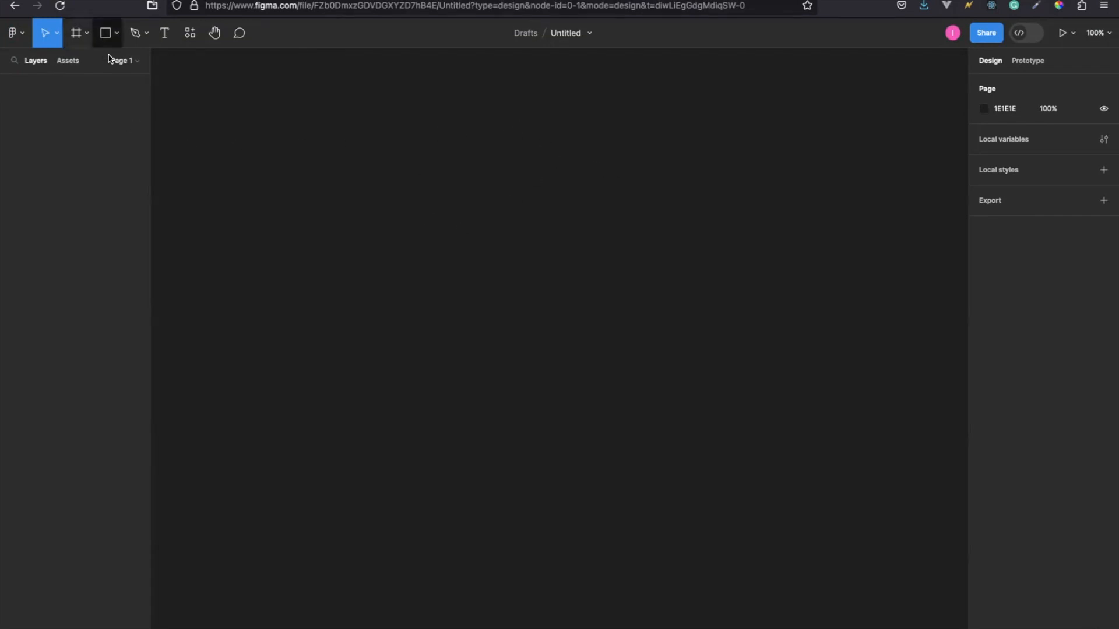
{"action": "left_click", "coordinate": [85, 35]}
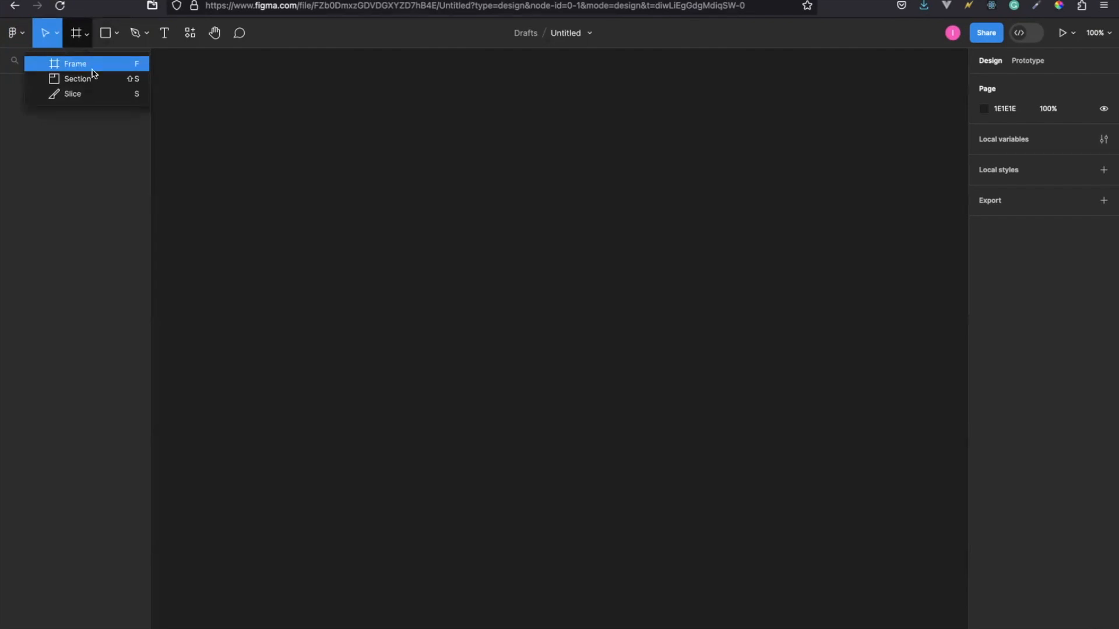
{"action": "left_click", "coordinate": [983, 111]}
{"action": "left_click", "coordinate": [827, 148]}
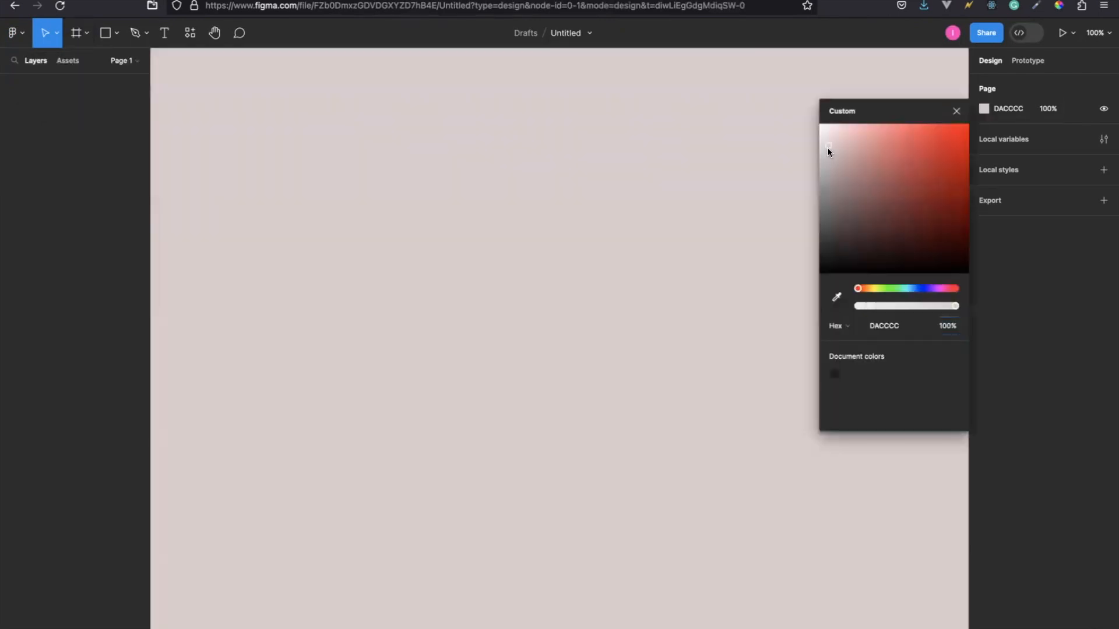
{"action": "left_click", "coordinate": [662, 217]}
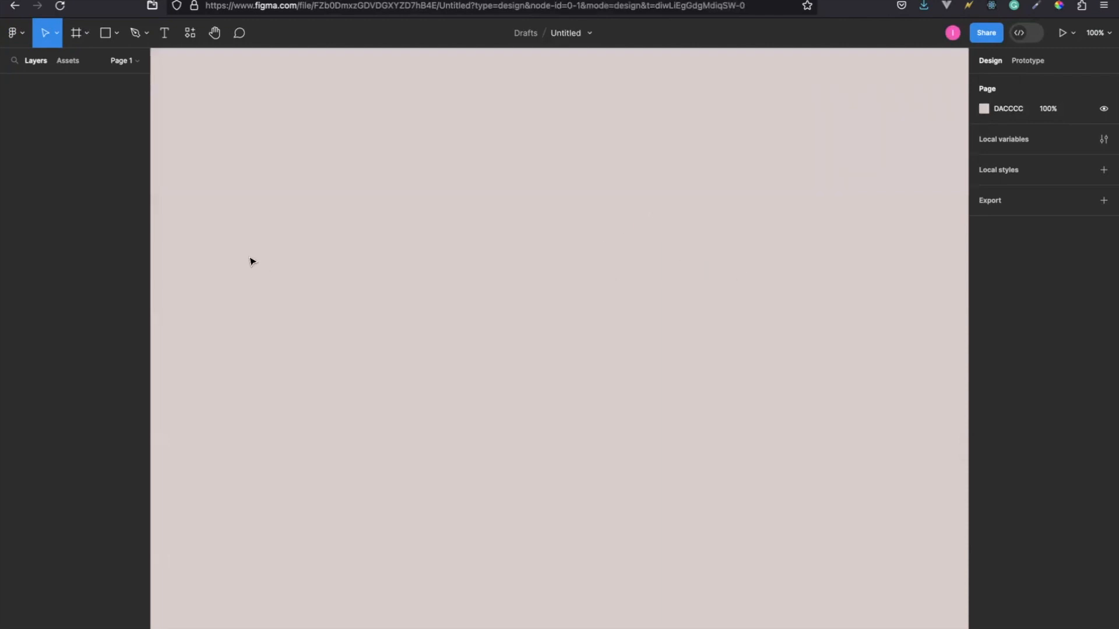
Add a frame using the MacBook Pro 14" desktop preset.
{"action": "left_click", "coordinate": [87, 35]}
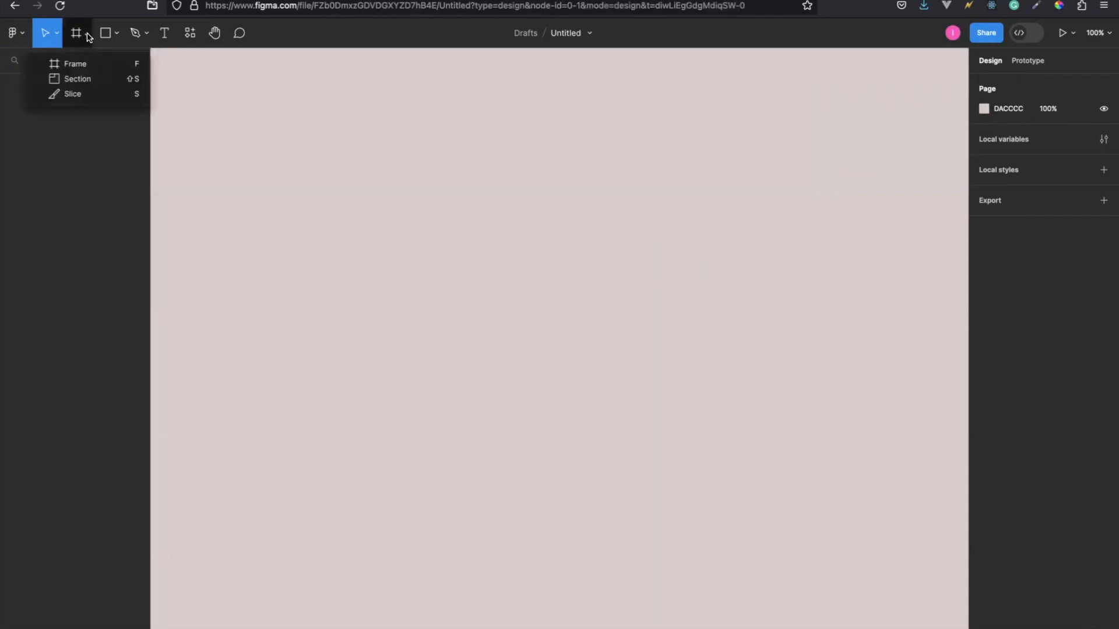
{"action": "left_click", "coordinate": [81, 64]}
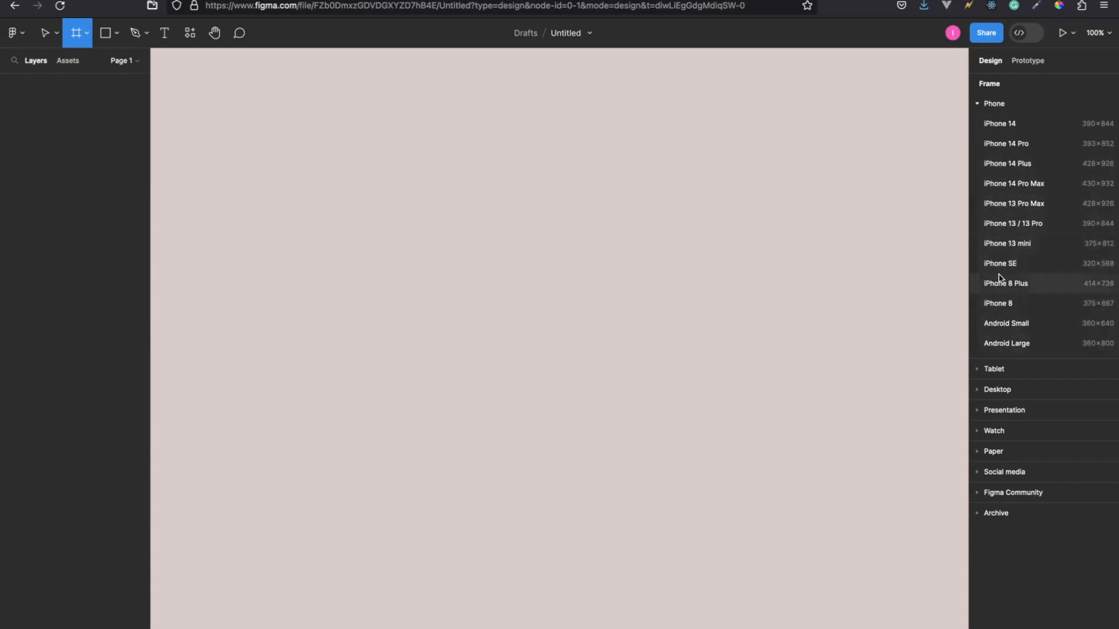
{"action": "left_click", "coordinate": [978, 103]}
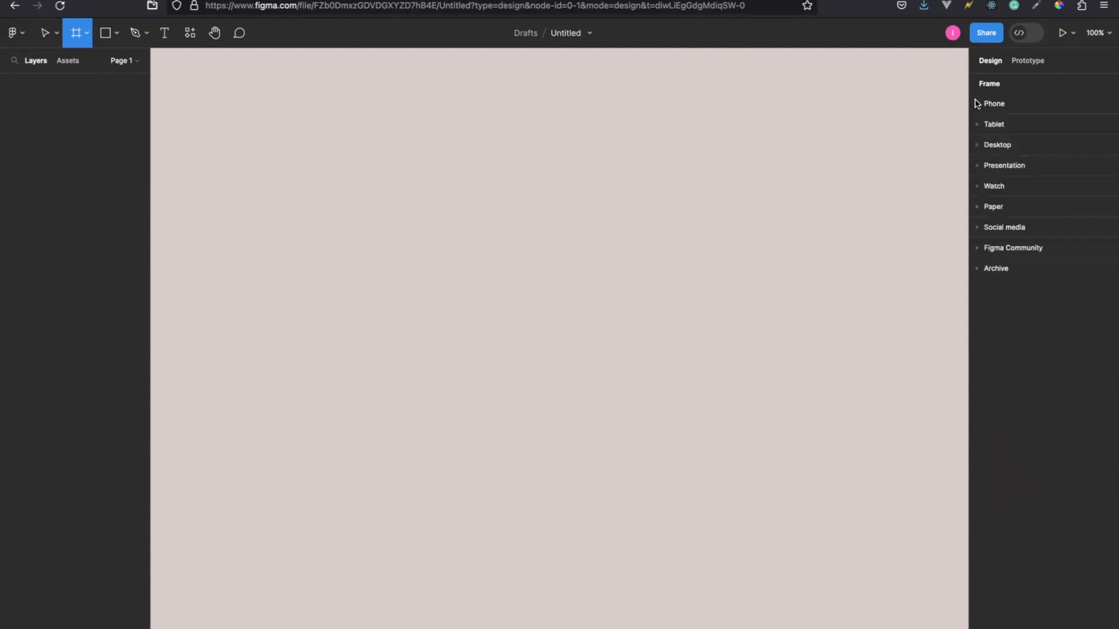
{"action": "left_click", "coordinate": [977, 125]}
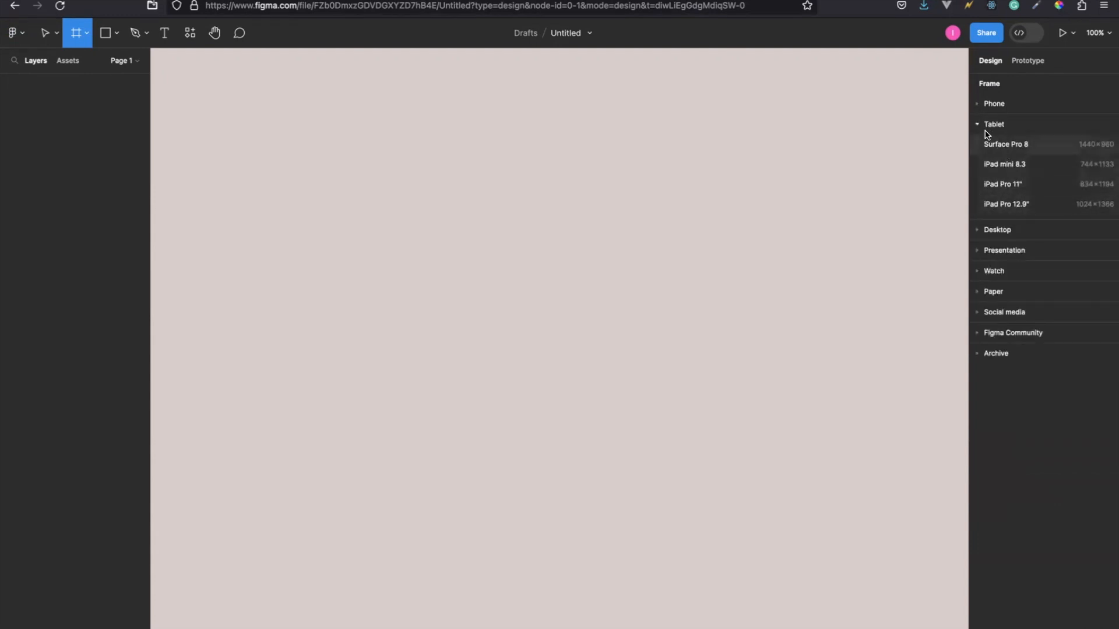
{"action": "left_click", "coordinate": [976, 126]}
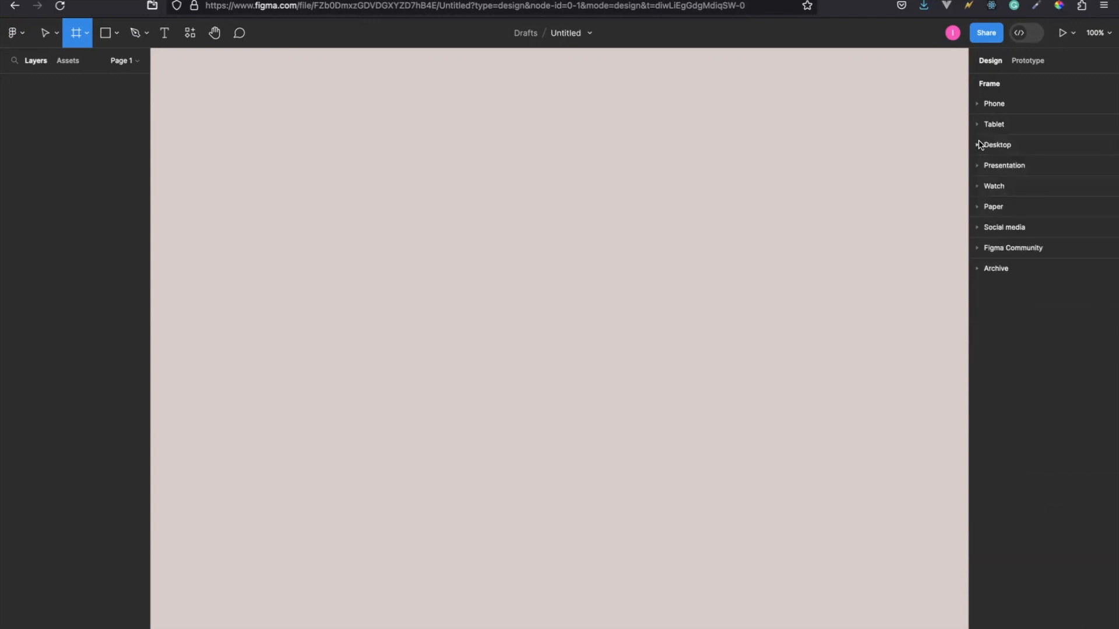
{"action": "left_click", "coordinate": [977, 146]}
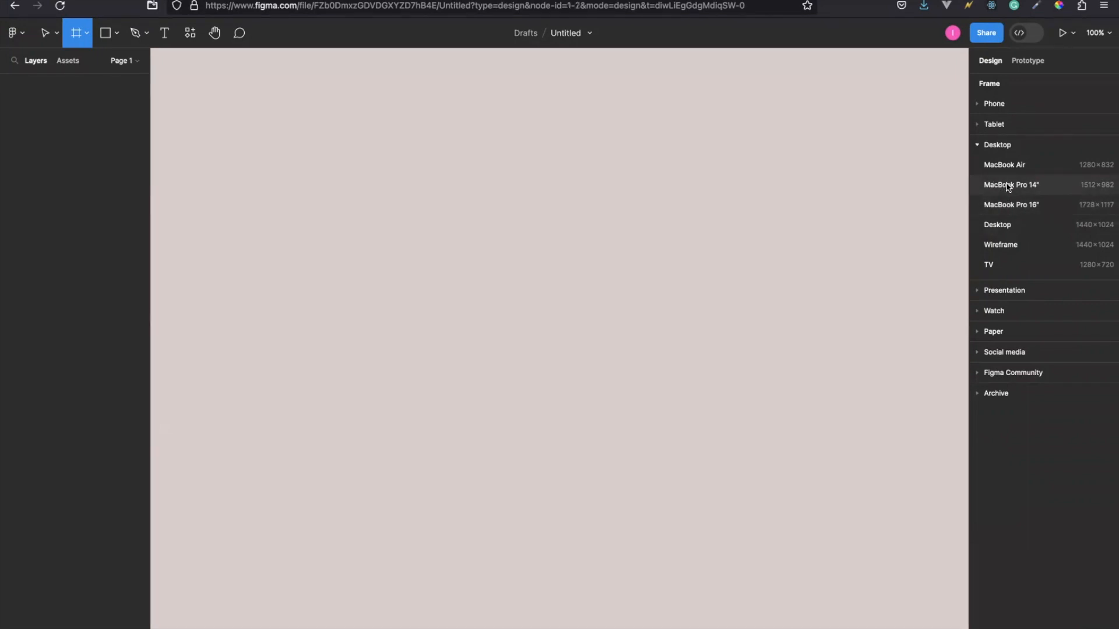
{"action": "left_click", "coordinate": [1008, 185]}
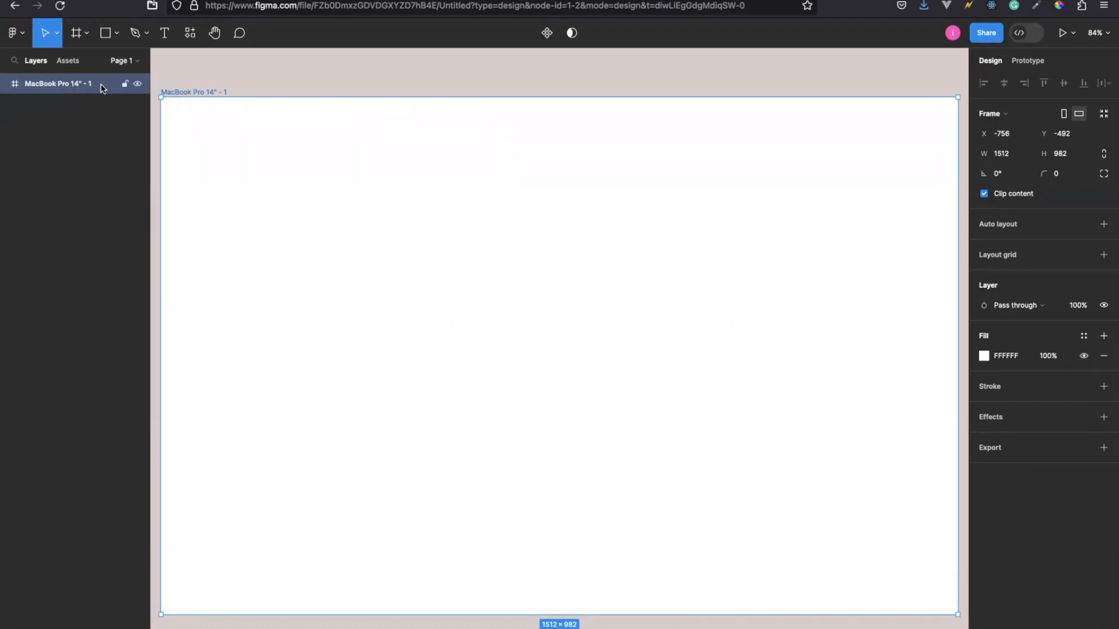
Rename the MacBook Pro 14" frame to "homepage".
{"action": "double_click", "coordinate": [198, 92]}
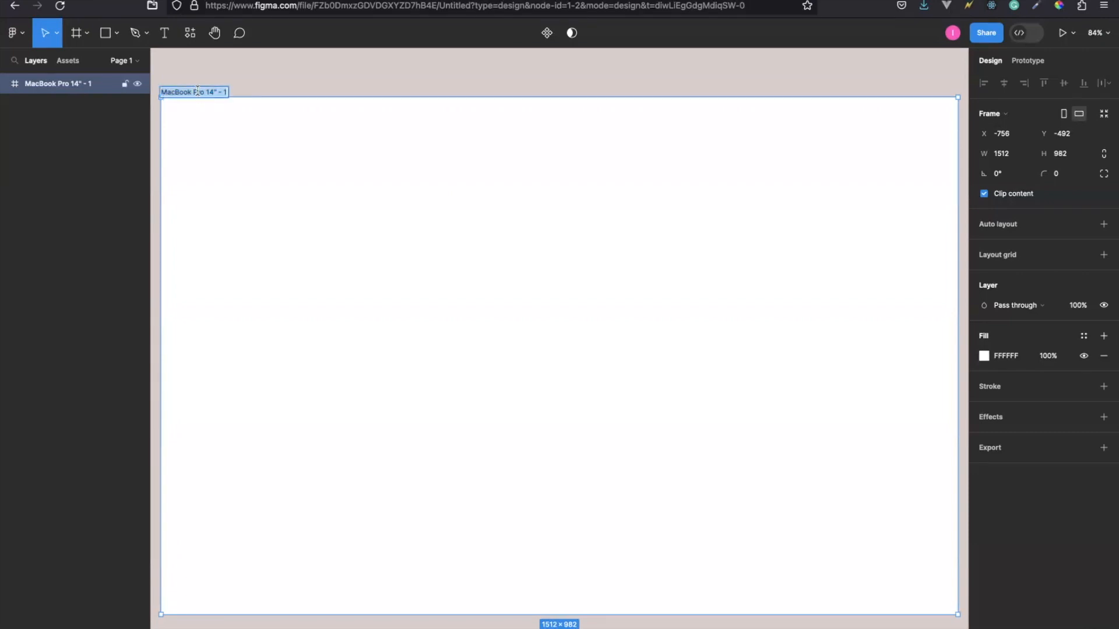
{"action": "type", "text": "homepage"}
{"action": "key", "text": "Return"}
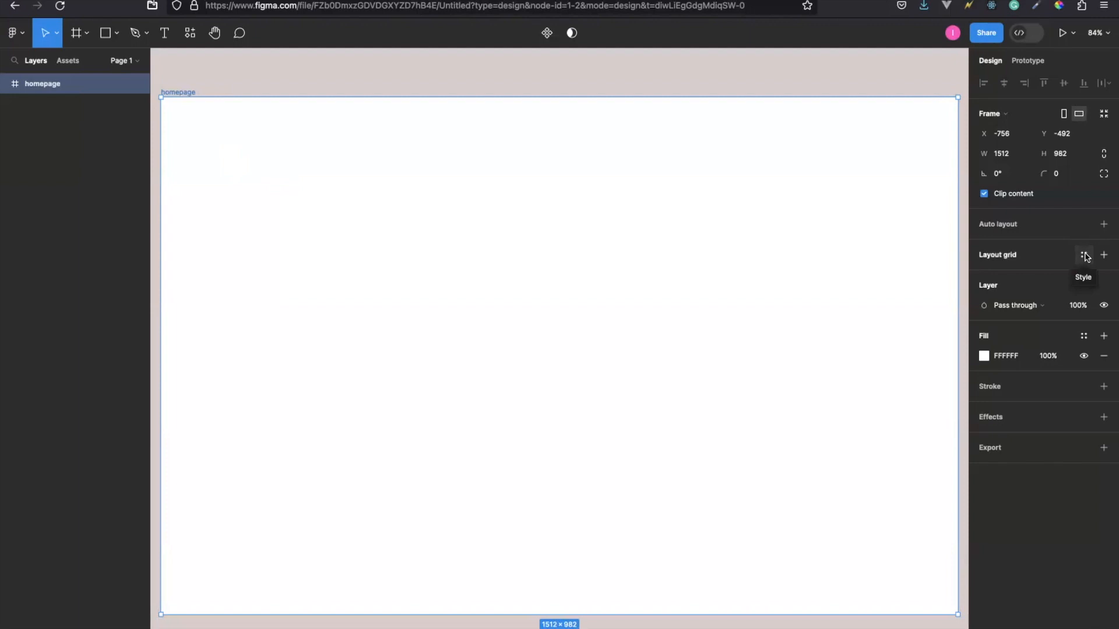
Add a layout grid to the homepage frame and change its type to Columns.
{"action": "left_click", "coordinate": [1085, 257]}
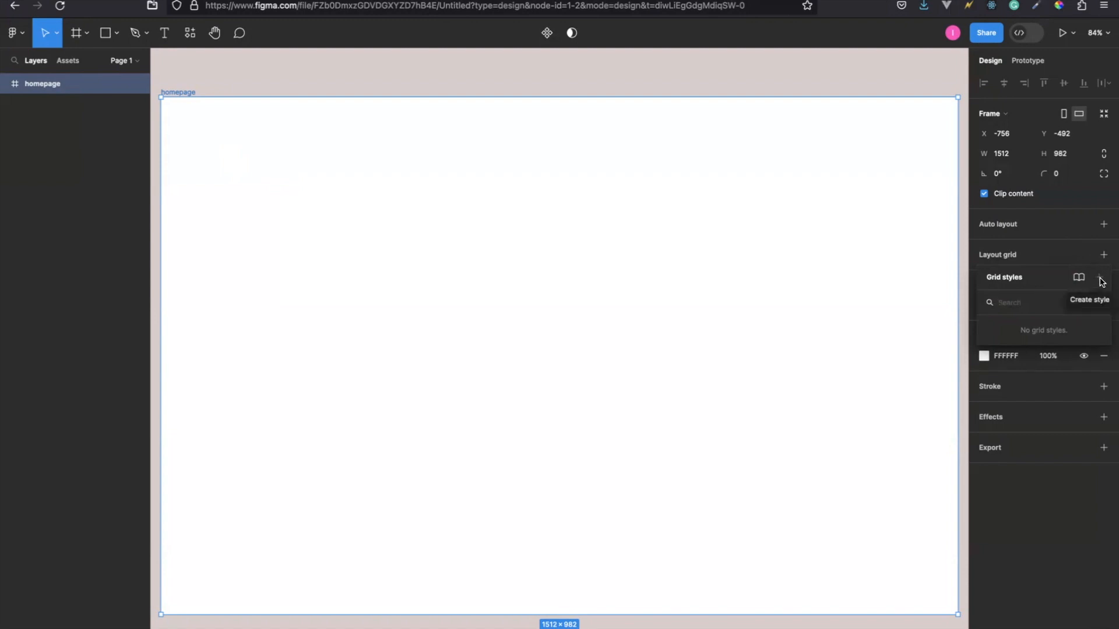
{"action": "left_click", "coordinate": [1012, 256]}
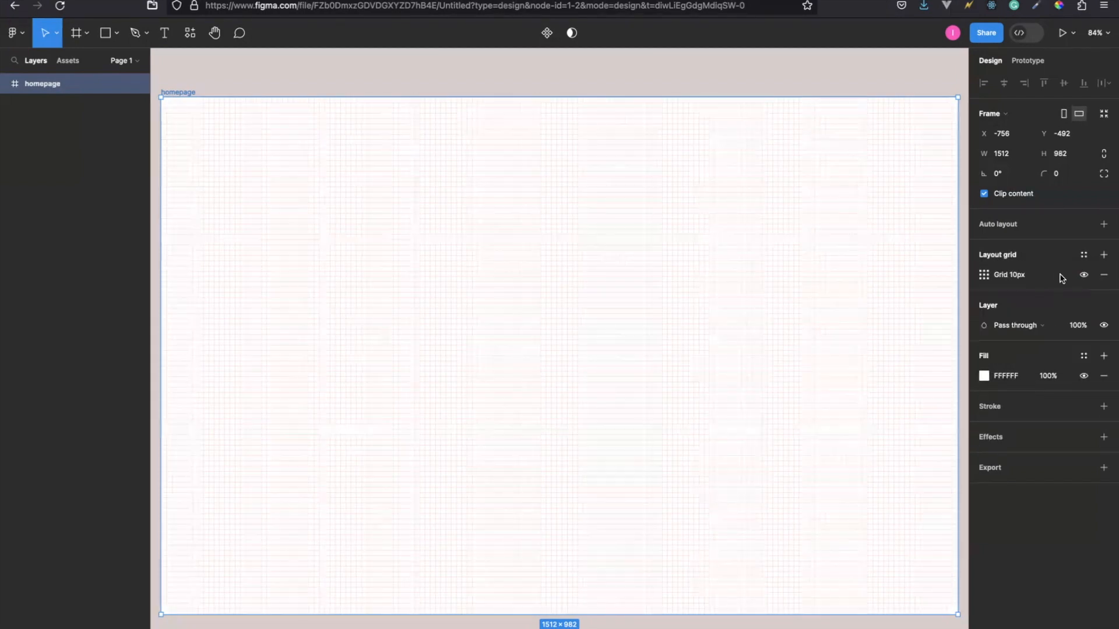
{"action": "left_click", "coordinate": [984, 276]}
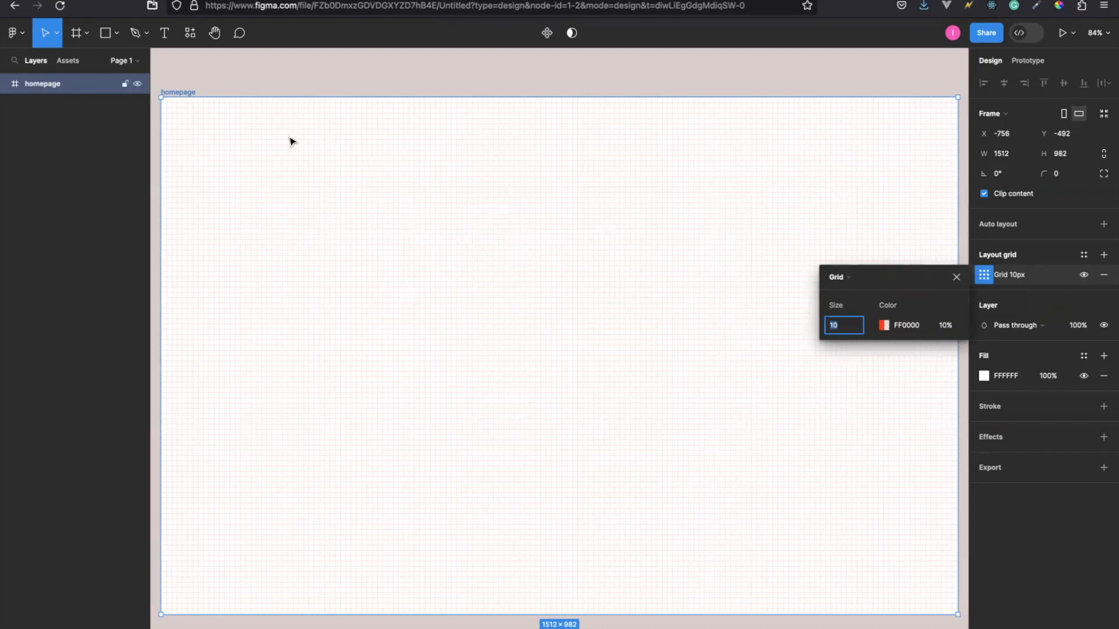
{"action": "left_click", "coordinate": [857, 275]}
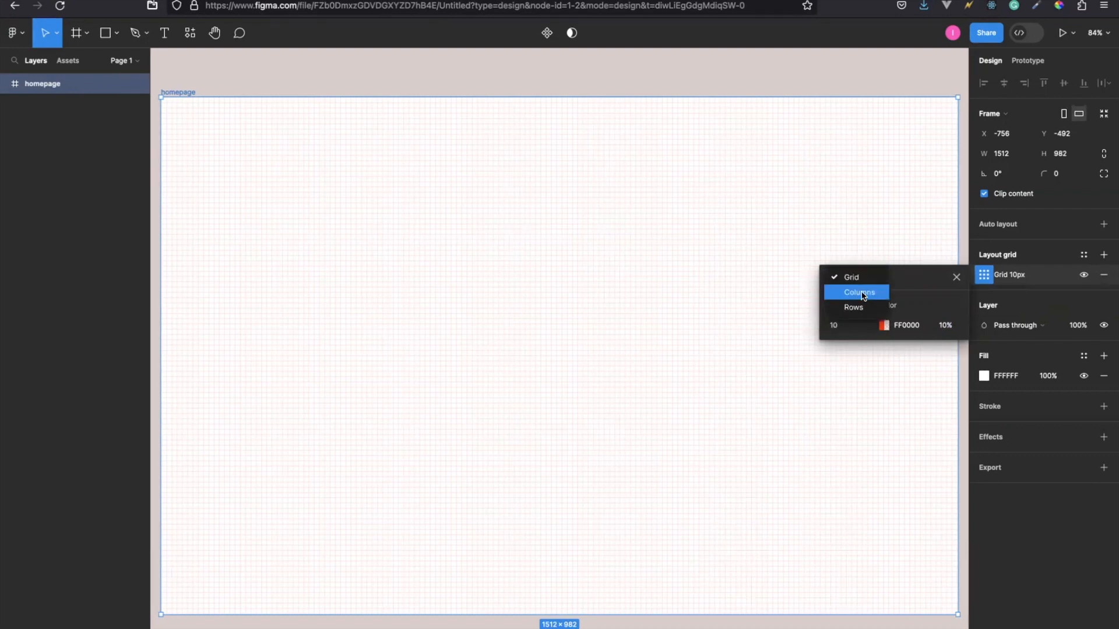
{"action": "left_click", "coordinate": [862, 294]}
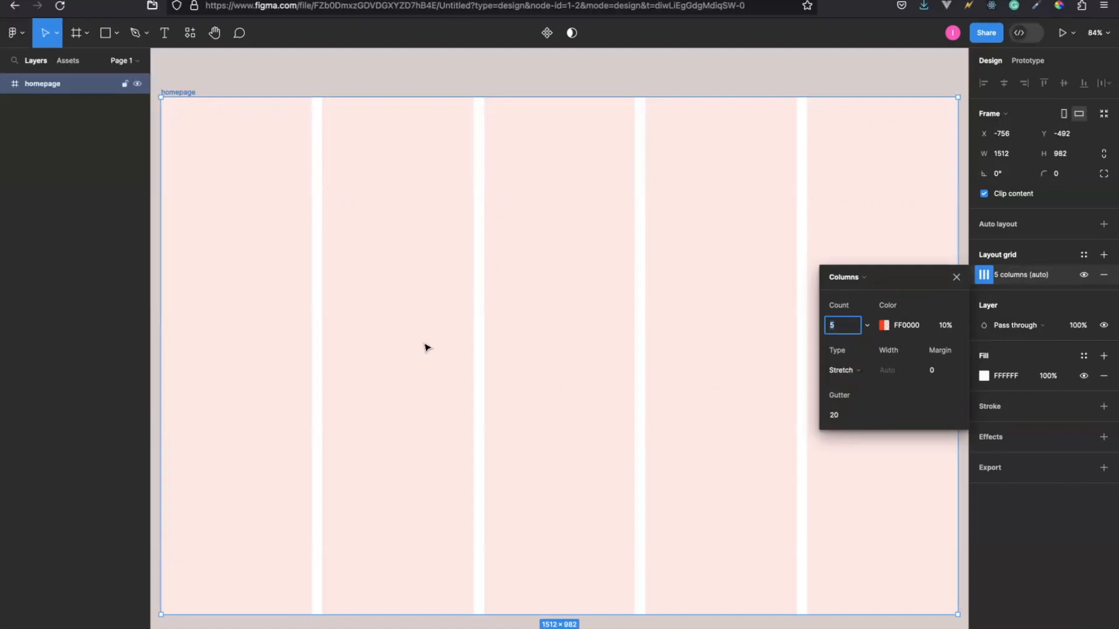
Set the column grid's gutter to 40 and its margin to 30, closing the grid settings when done.
{"action": "left_click", "coordinate": [838, 416]}
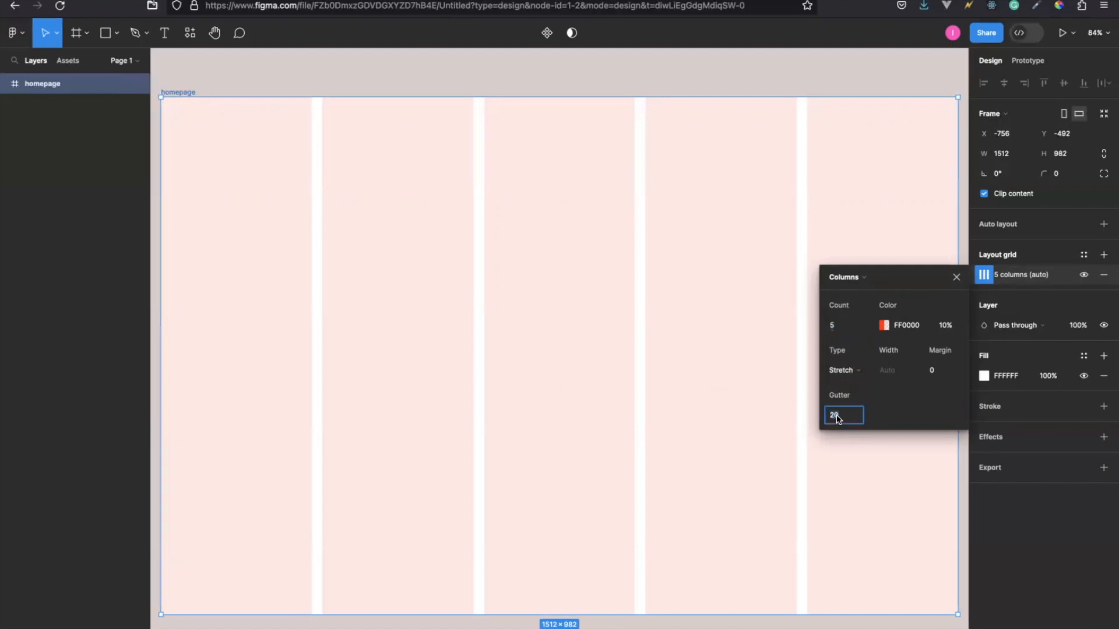
{"action": "type", "text": "40"}
{"action": "key", "text": "Return"}
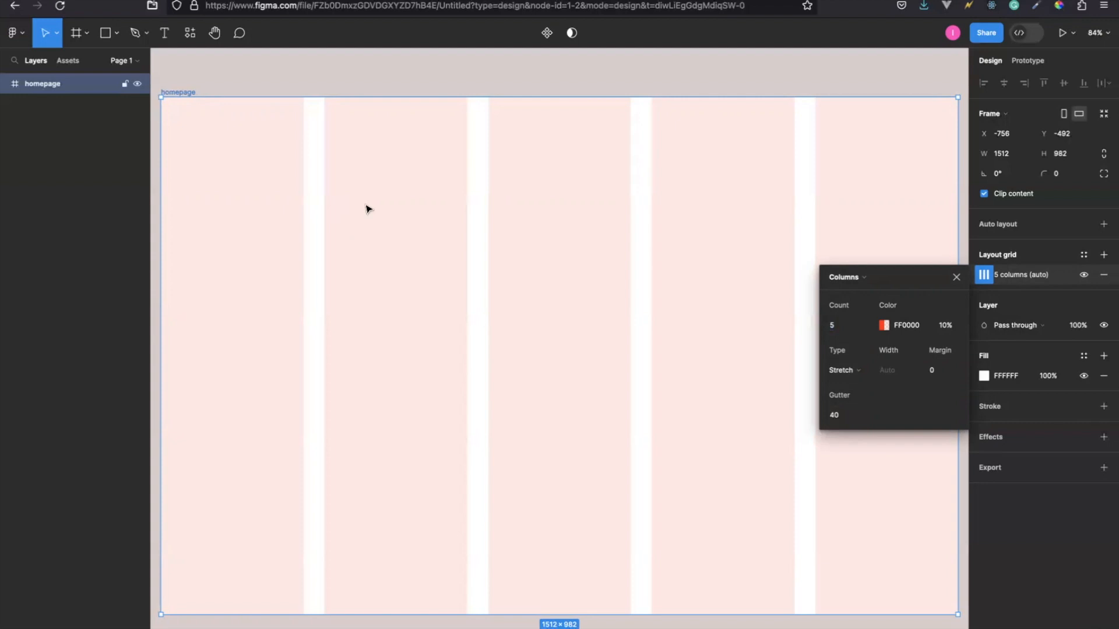
{"action": "left_click", "coordinate": [939, 373]}
{"action": "key", "text": "BackSpace"}
{"action": "type", "text": "20"}
{"action": "key", "text": "Return"}
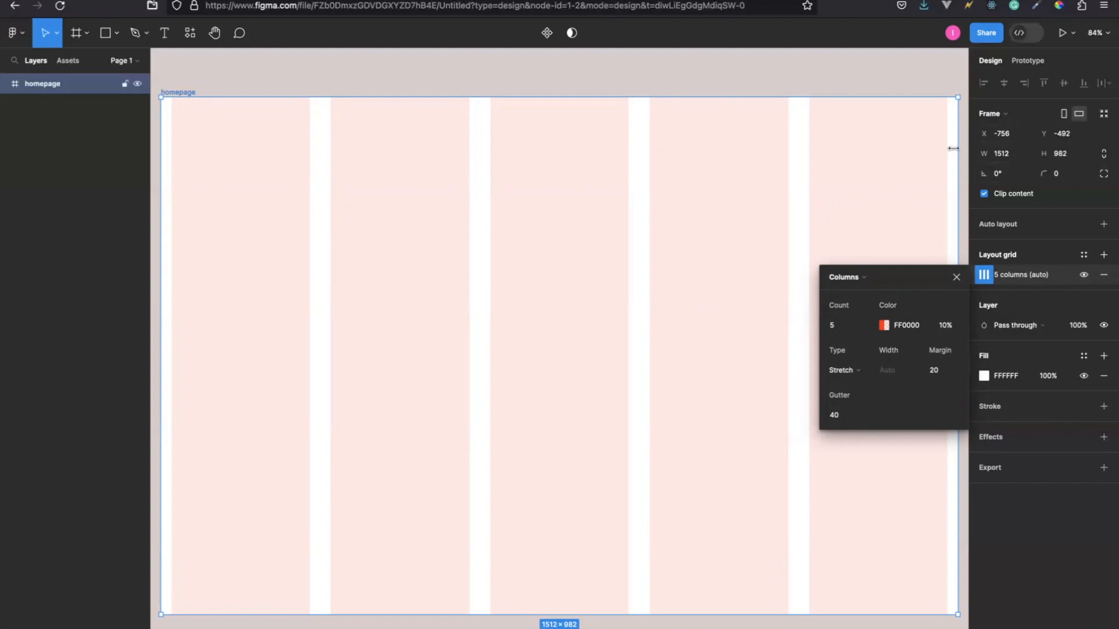
{"action": "left_click", "coordinate": [932, 372]}
{"action": "type", "text": "30"}
{"action": "key", "text": "Return"}
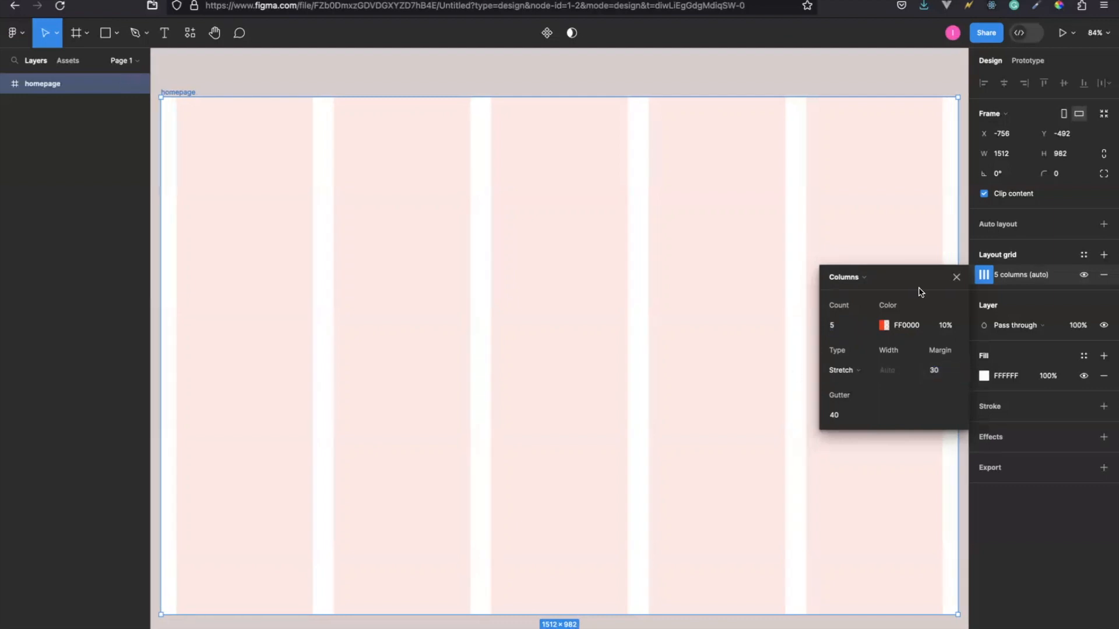
{"action": "left_click", "coordinate": [955, 279]}
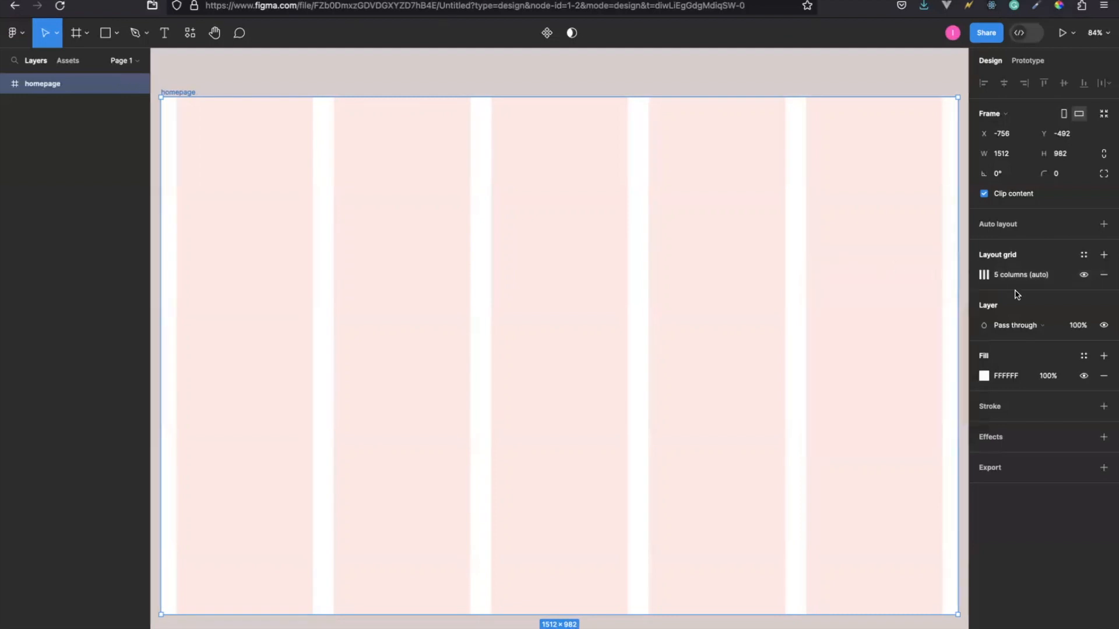
Compare the homepage frame with its column grid hidden and shown, leaving the grid shown.
{"action": "left_click", "coordinate": [1083, 275]}
{"action": "left_click", "coordinate": [1083, 275]}
{"action": "left_click", "coordinate": [1083, 276]}
{"action": "left_click", "coordinate": [1084, 278]}
{"action": "left_click", "coordinate": [1083, 277]}
{"action": "left_click", "coordinate": [1084, 278]}
{"action": "left_click", "coordinate": [1083, 278]}
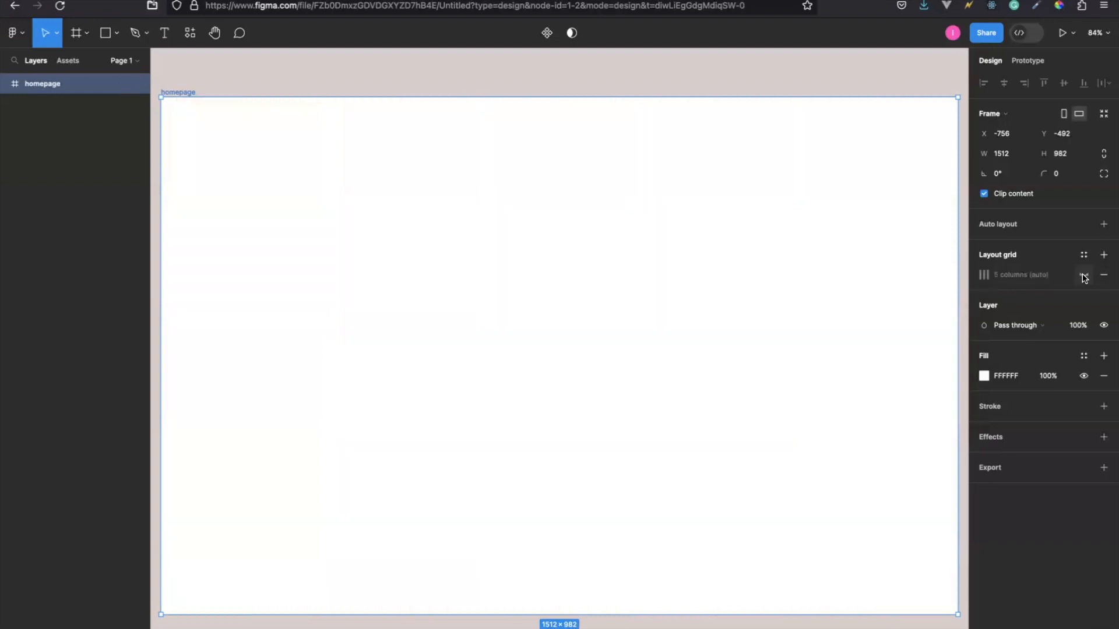
{"action": "left_click", "coordinate": [1084, 278]}
{"action": "left_click", "coordinate": [1083, 277]}
{"action": "left_click", "coordinate": [1084, 278]}
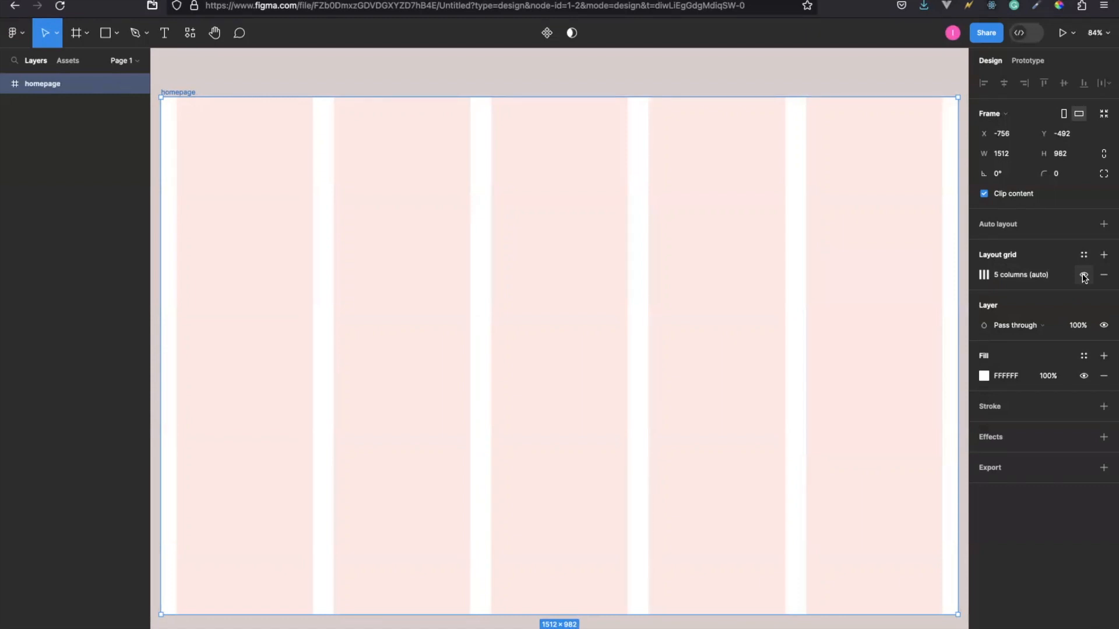
{"action": "left_click", "coordinate": [1083, 277]}
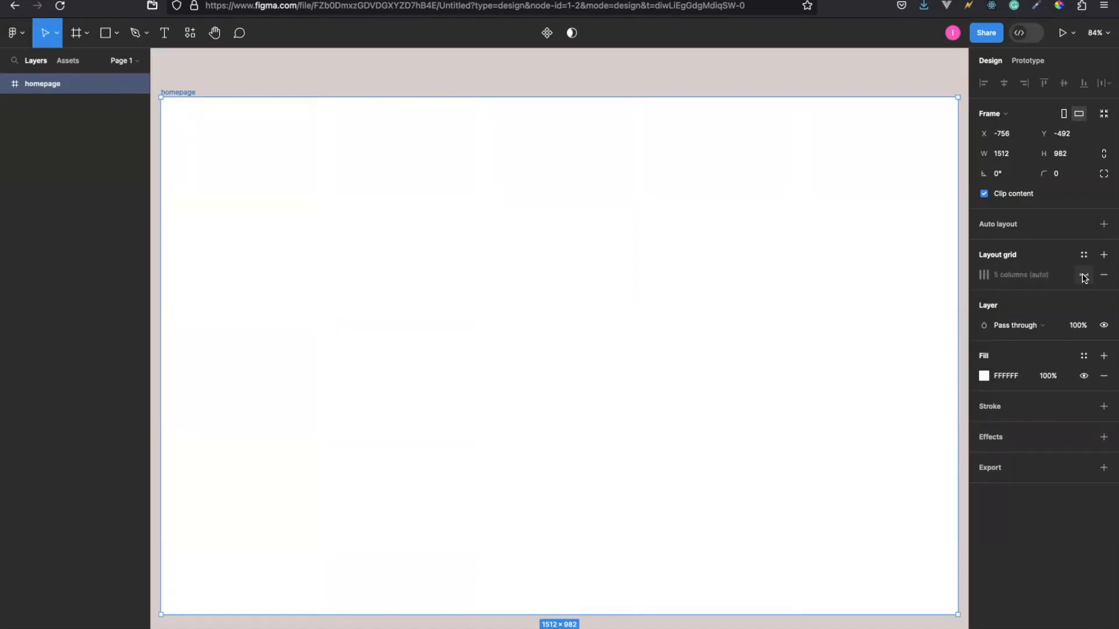
{"action": "left_click", "coordinate": [1084, 278]}
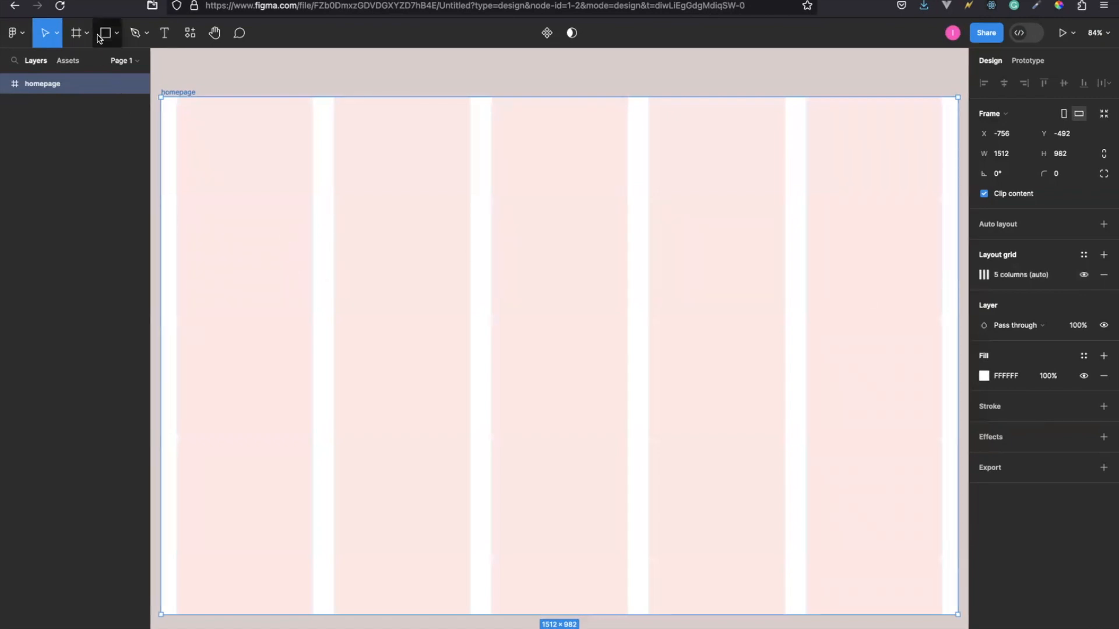
Draw a rectangle of about 1512 × 137 across the full width of the homepage frame's upper edge.
{"action": "left_click", "coordinate": [117, 36]}
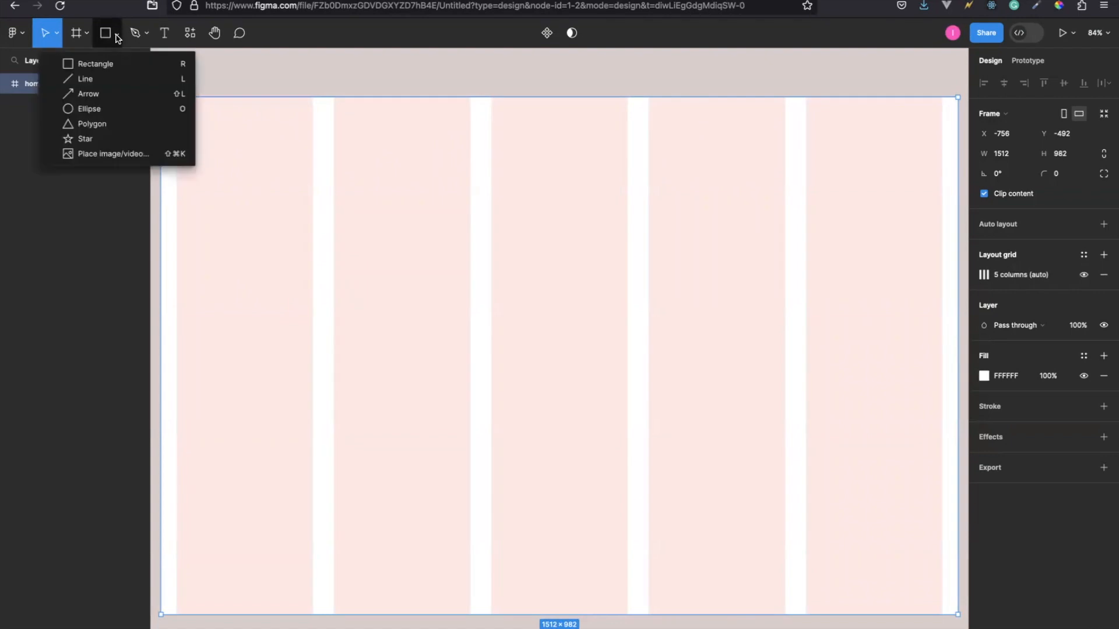
{"action": "left_click", "coordinate": [99, 66]}
{"action": "left_click_drag", "start_coordinate": [162, 97], "coordinate": [855, 166]}
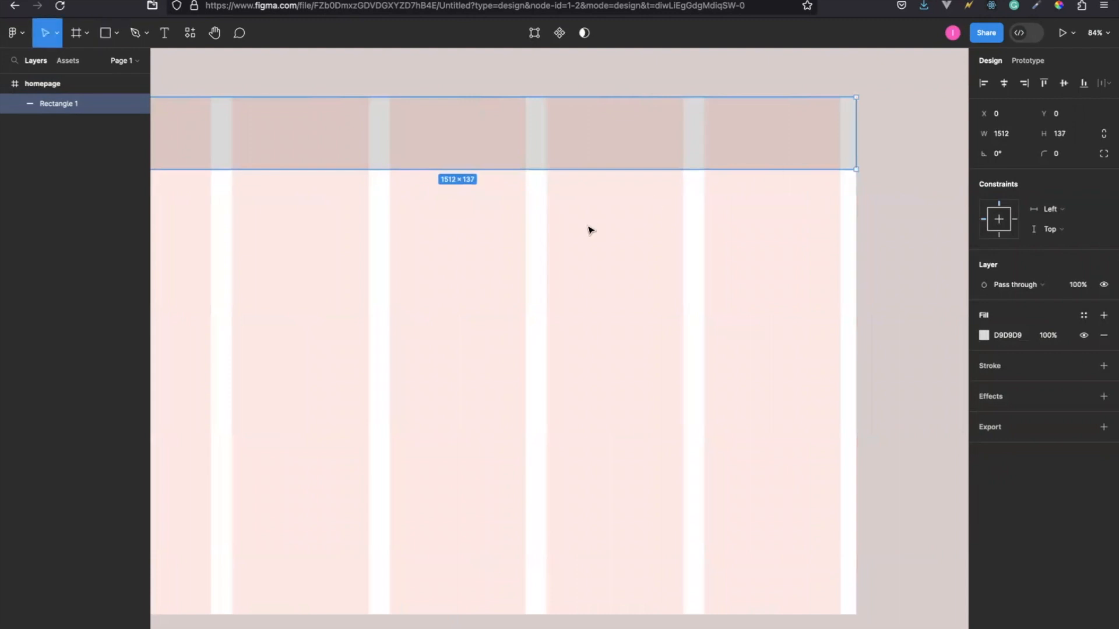
{"action": "scroll", "coordinate": [589, 229], "scroll_direction": "left", "scroll_amount": 5}
{"action": "scroll", "coordinate": [589, 229], "scroll_direction": "right", "scroll_amount": 4}
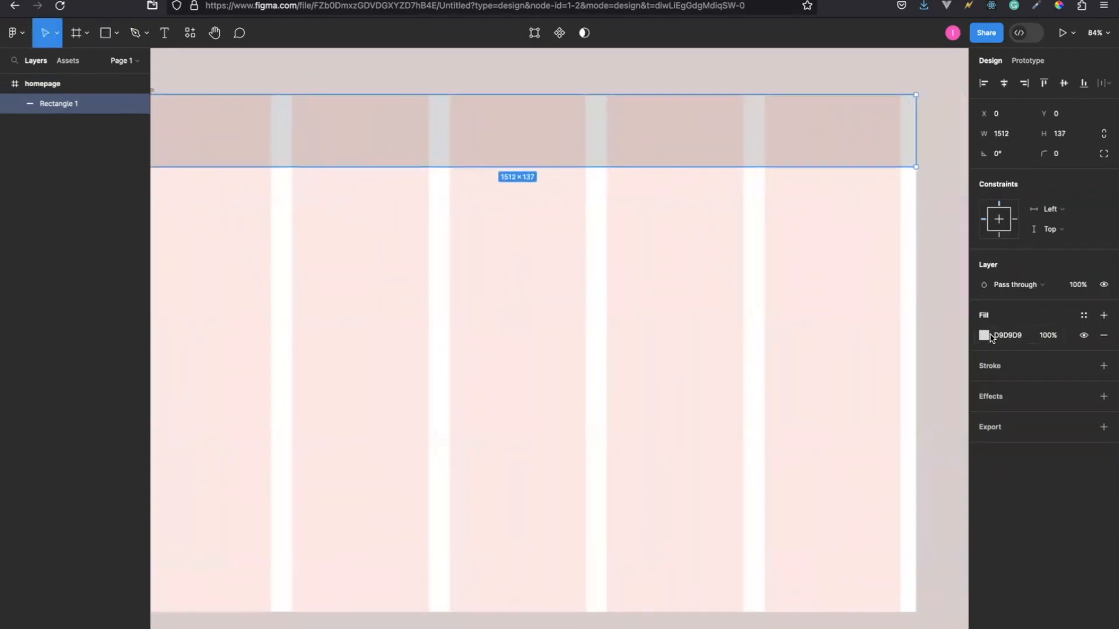
Change the header rectangle's fill to the purple colour 664A94.
{"action": "left_click", "coordinate": [984, 336]}
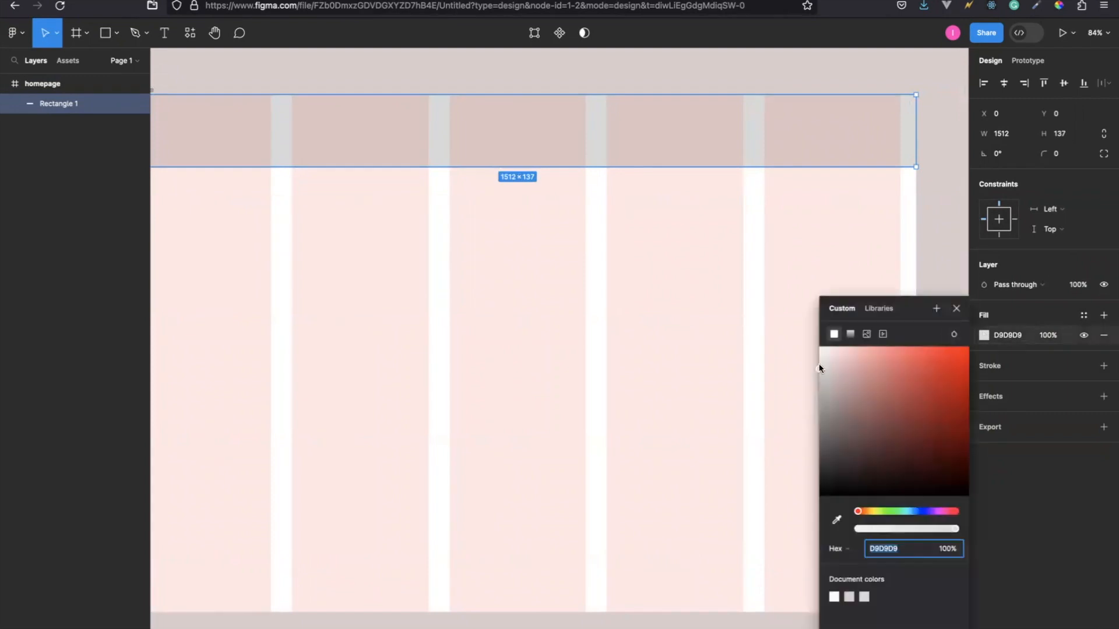
{"action": "left_click_drag", "start_coordinate": [820, 367], "coordinate": [895, 415]}
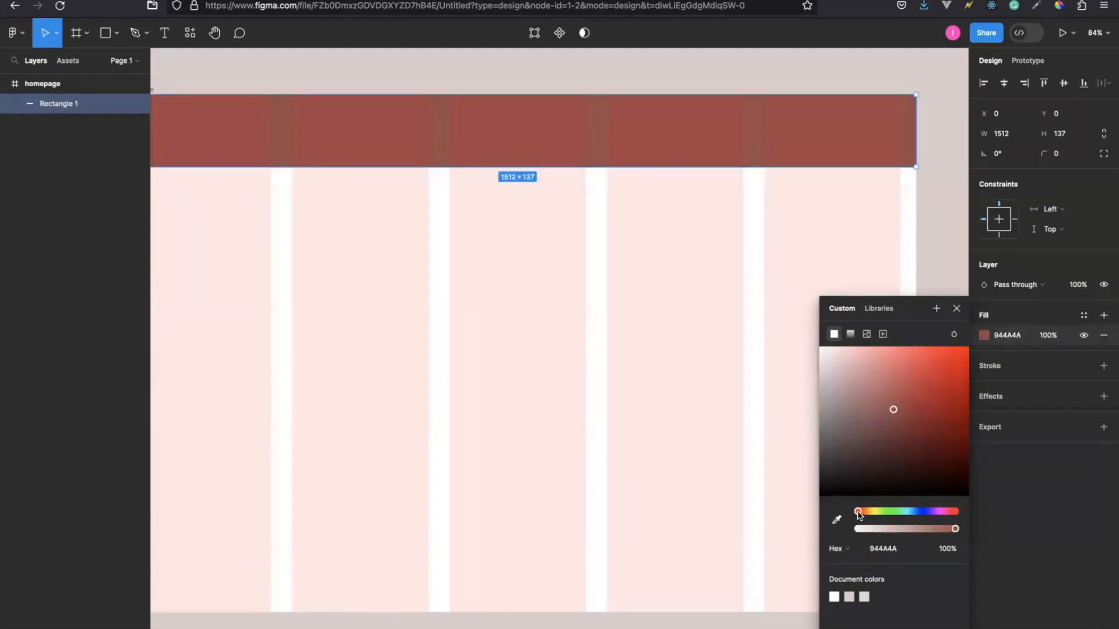
{"action": "left_click_drag", "start_coordinate": [857, 512], "coordinate": [919, 513]}
{"action": "left_click_drag", "start_coordinate": [927, 515], "coordinate": [930, 516]}
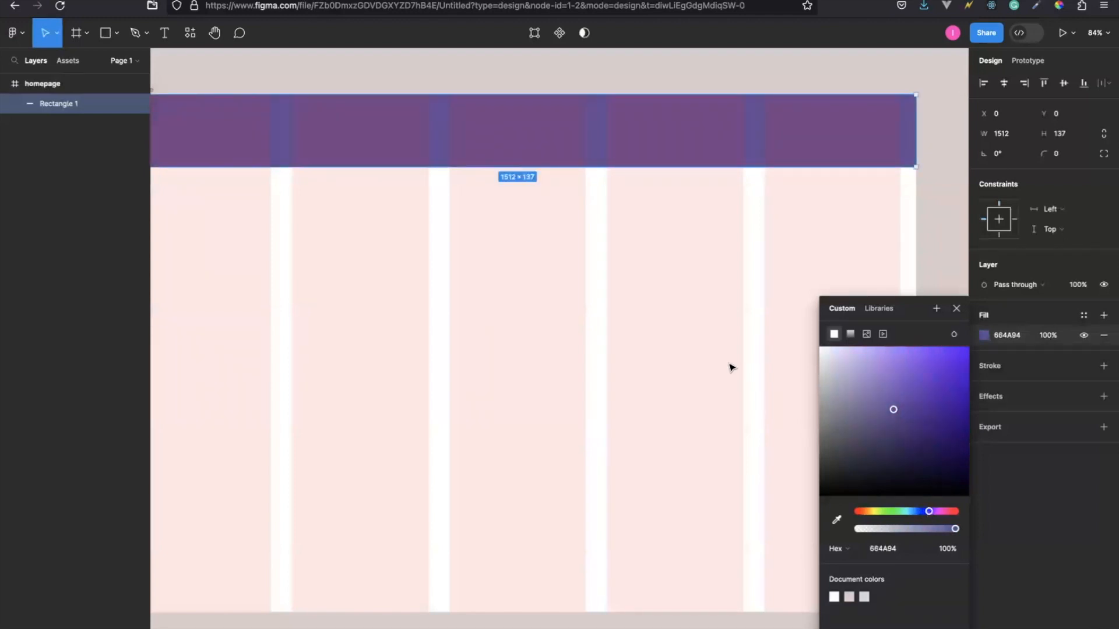
Close the header rectangle's fill settings and clear the selection.
{"action": "left_click", "coordinate": [956, 310]}
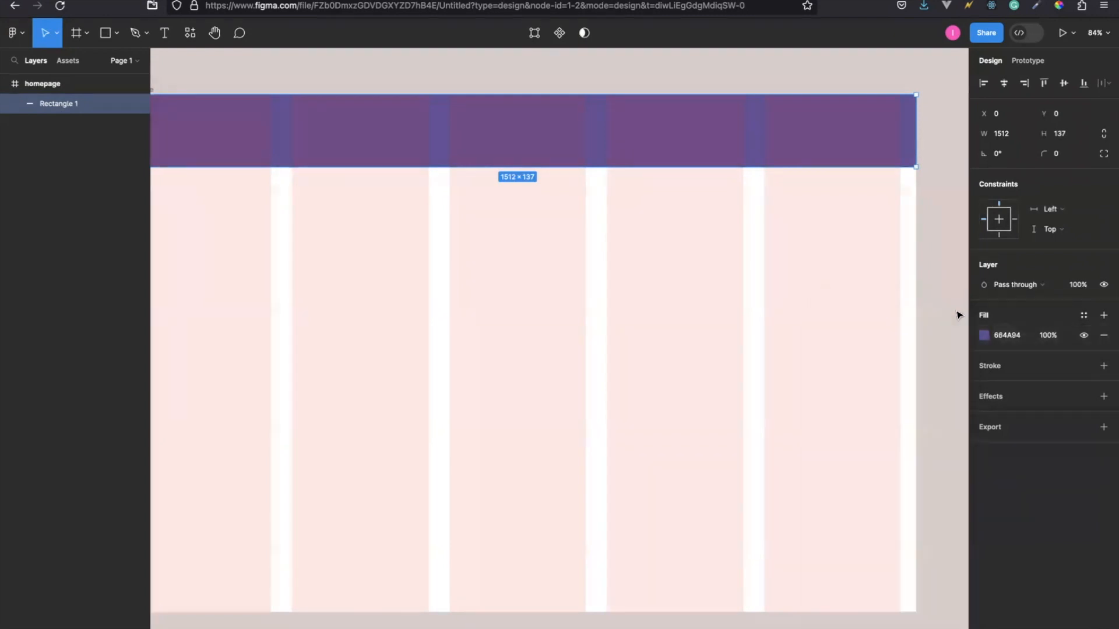
{"action": "scroll", "coordinate": [610, 261], "scroll_direction": "left", "scroll_amount": 3}
{"action": "scroll", "coordinate": [609, 261], "scroll_direction": "right", "scroll_amount": 3}
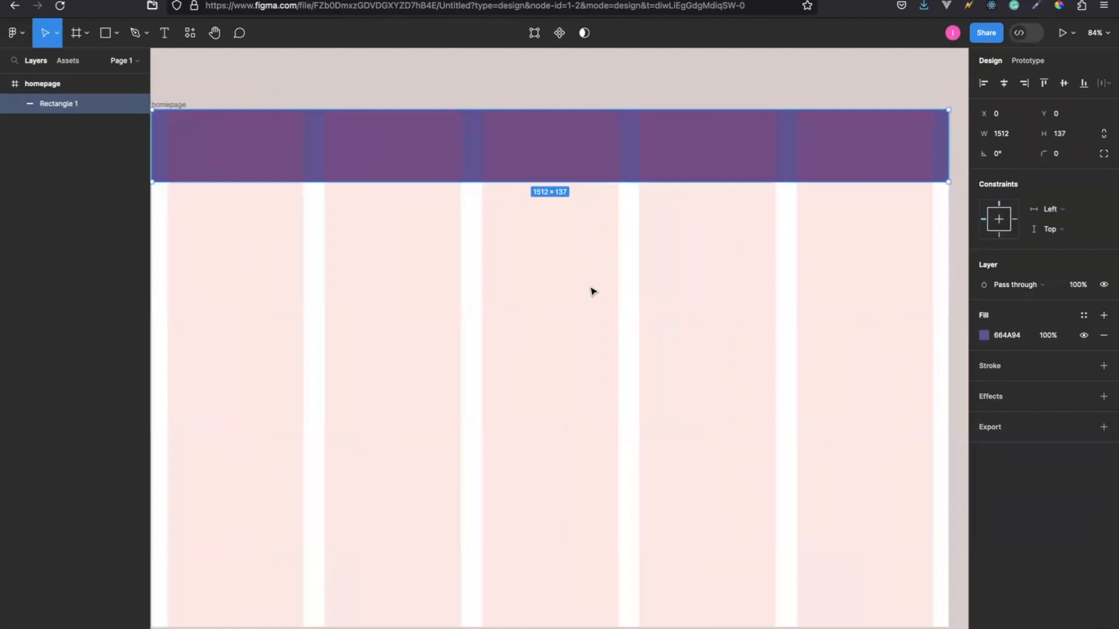
{"action": "left_click", "coordinate": [606, 313]}
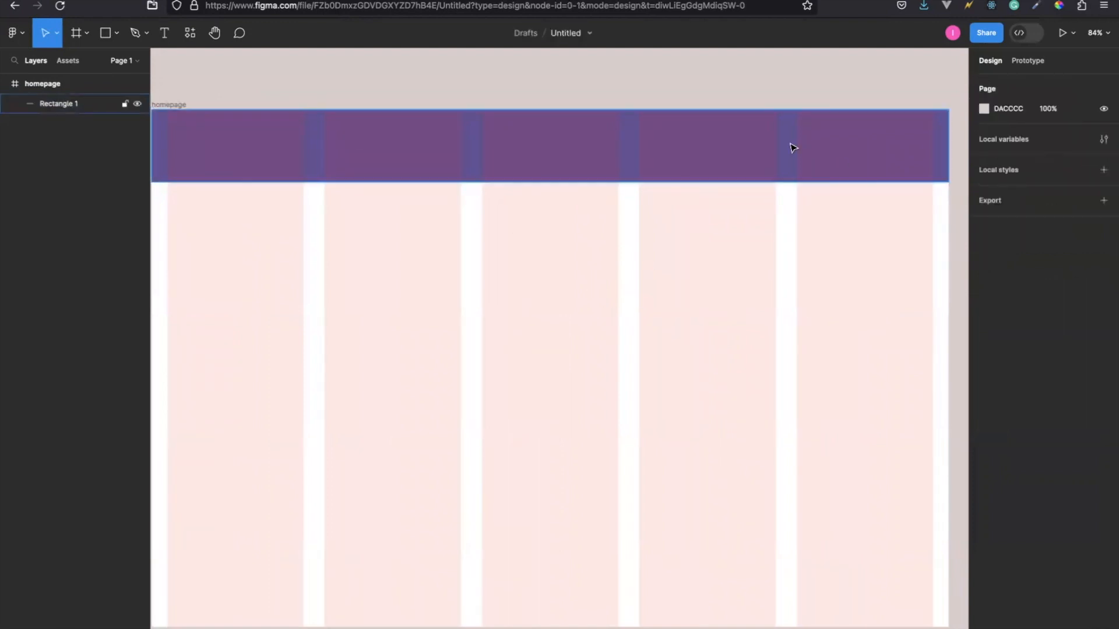
Hide the homepage frame's column grid to examine the purple header across the full frame width, and show the grid again.
{"action": "left_click", "coordinate": [172, 105]}
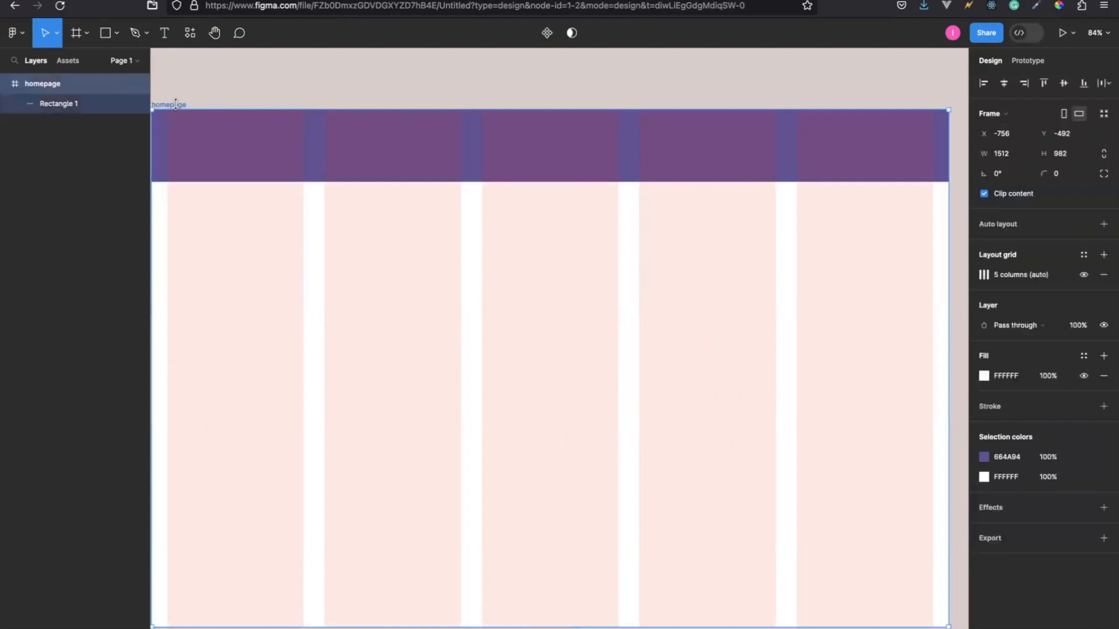
{"action": "left_click", "coordinate": [1084, 275]}
{"action": "scroll", "coordinate": [707, 309], "scroll_direction": "left", "scroll_amount": 3}
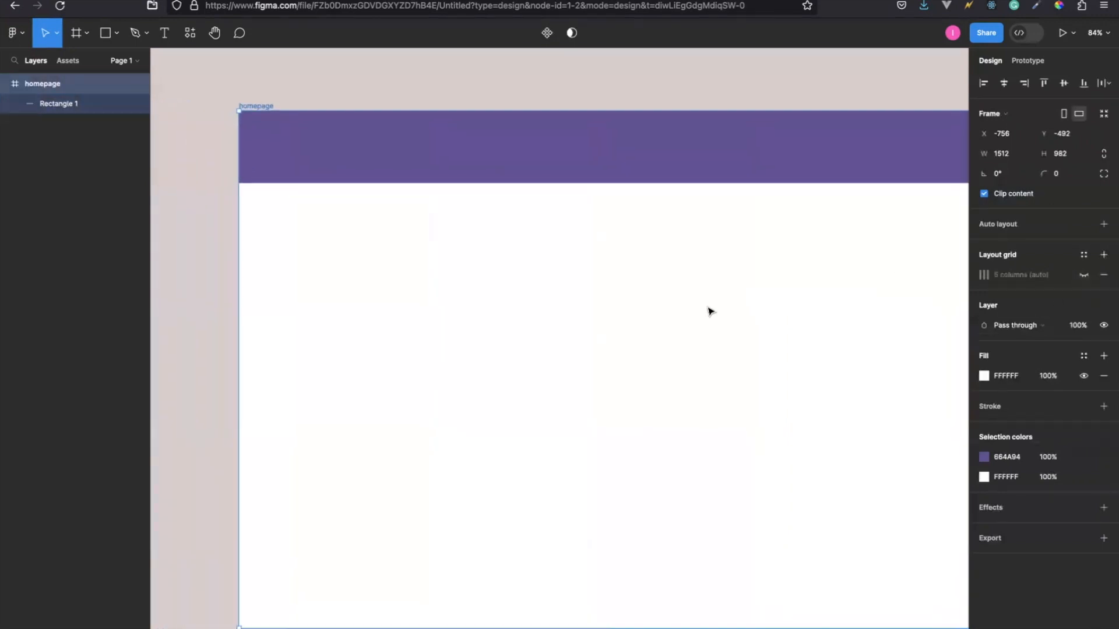
{"action": "scroll", "coordinate": [706, 309], "scroll_direction": "right", "scroll_amount": 4}
{"action": "scroll", "coordinate": [707, 309], "scroll_direction": "down", "scroll_amount": 1}
{"action": "scroll", "coordinate": [709, 310], "scroll_direction": "up", "scroll_amount": 1}
{"action": "scroll", "coordinate": [709, 310], "scroll_direction": "right", "scroll_amount": 1}
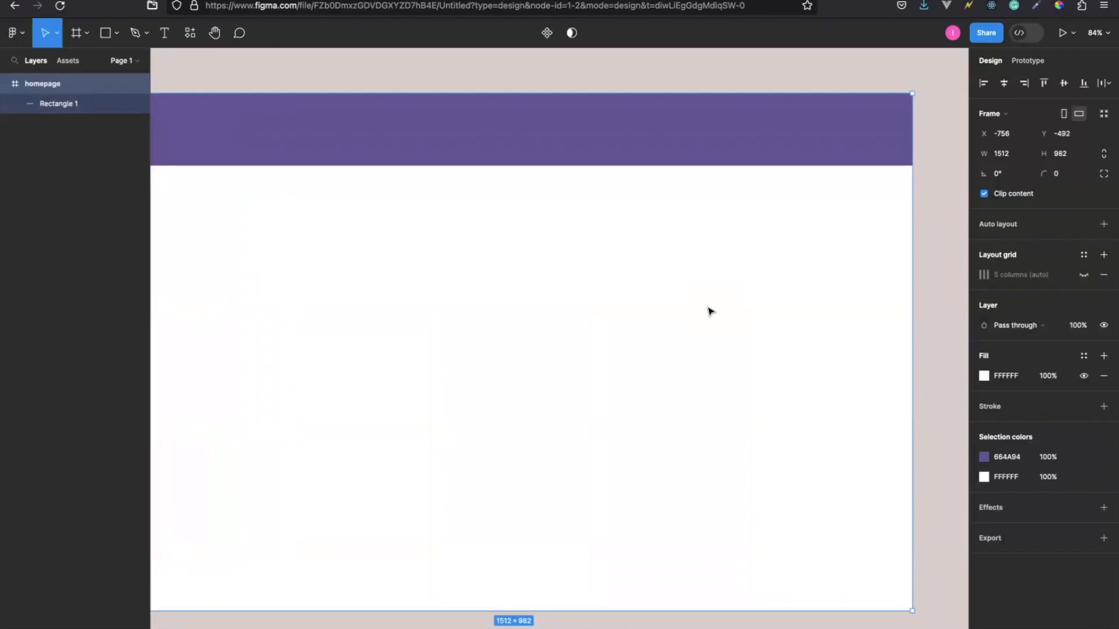
{"action": "scroll", "coordinate": [709, 310], "scroll_direction": "left", "scroll_amount": 3}
{"action": "scroll", "coordinate": [710, 311], "scroll_direction": "up", "scroll_amount": 2}
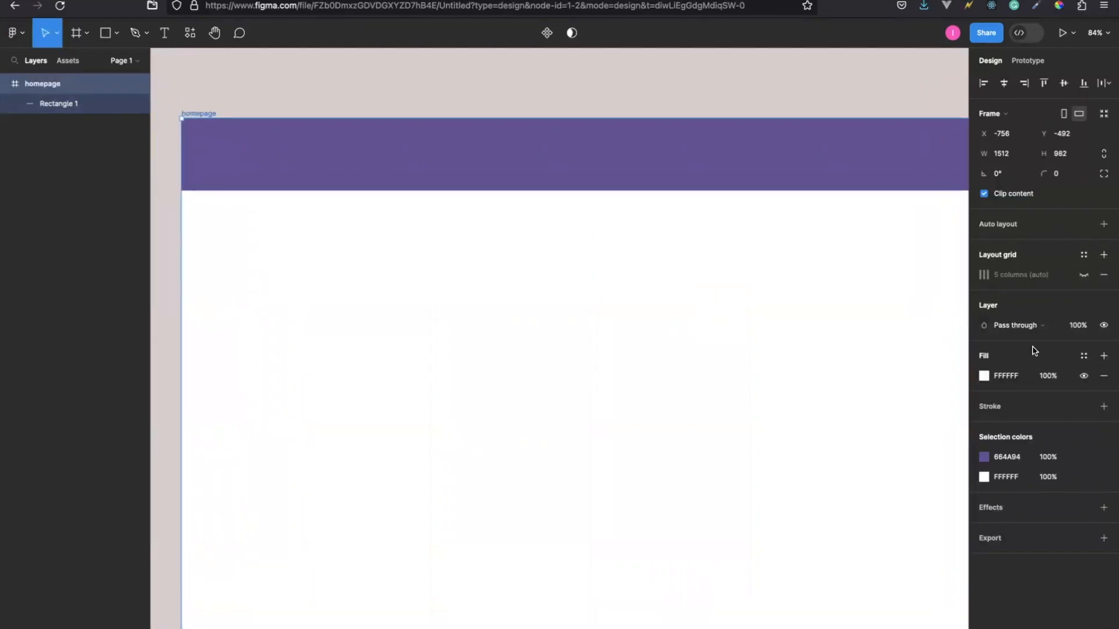
{"action": "left_click", "coordinate": [1085, 275]}
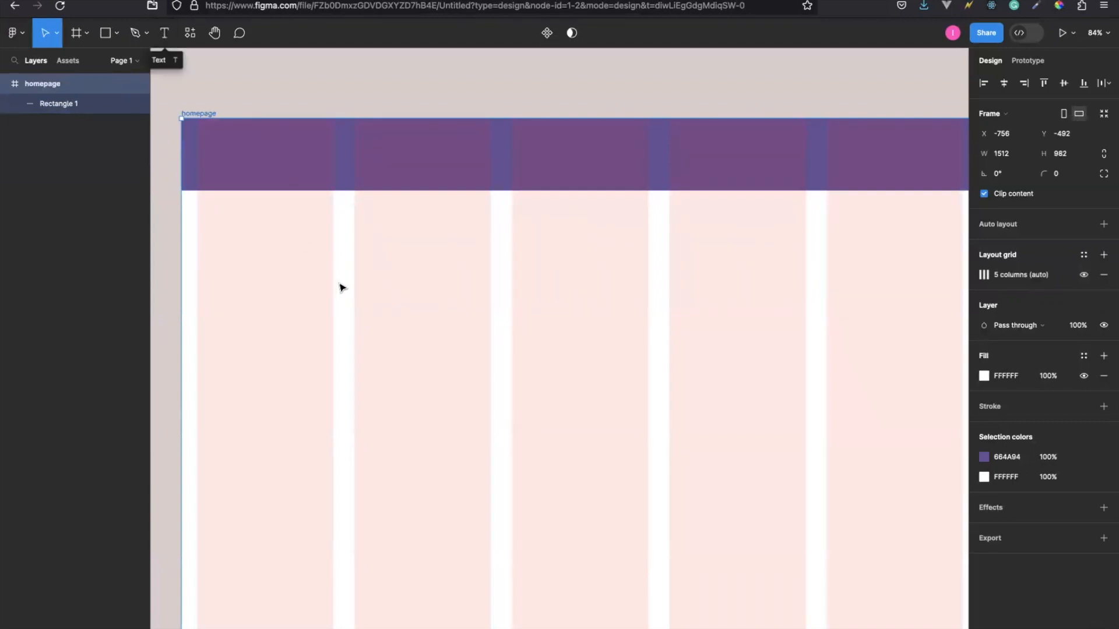
Place a default 100 × 100 rectangle on the homepage frame below the purple header, over the gutter between two grid columns.
{"action": "scroll", "coordinate": [341, 287], "scroll_direction": "right", "scroll_amount": 3}
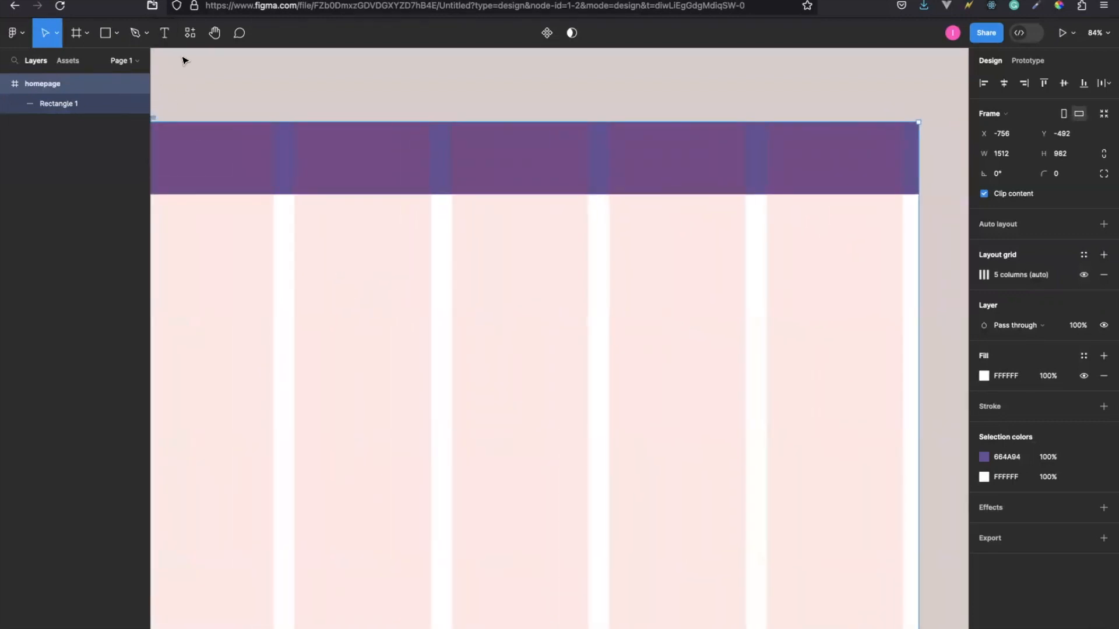
{"action": "left_click", "coordinate": [106, 34]}
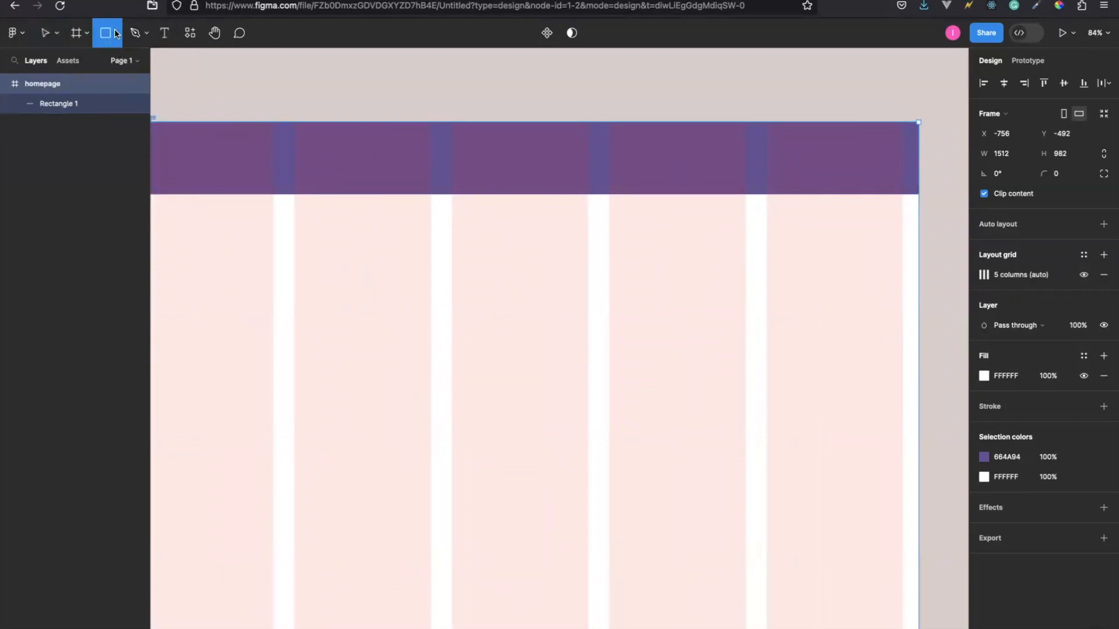
{"action": "left_click", "coordinate": [115, 32]}
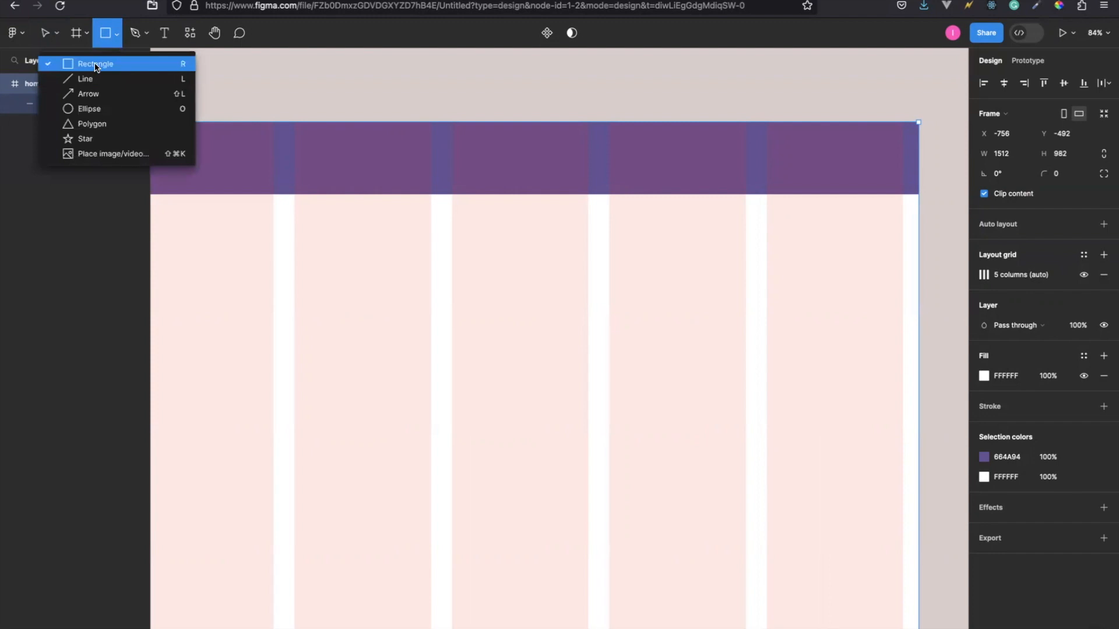
{"action": "left_click", "coordinate": [285, 315]}
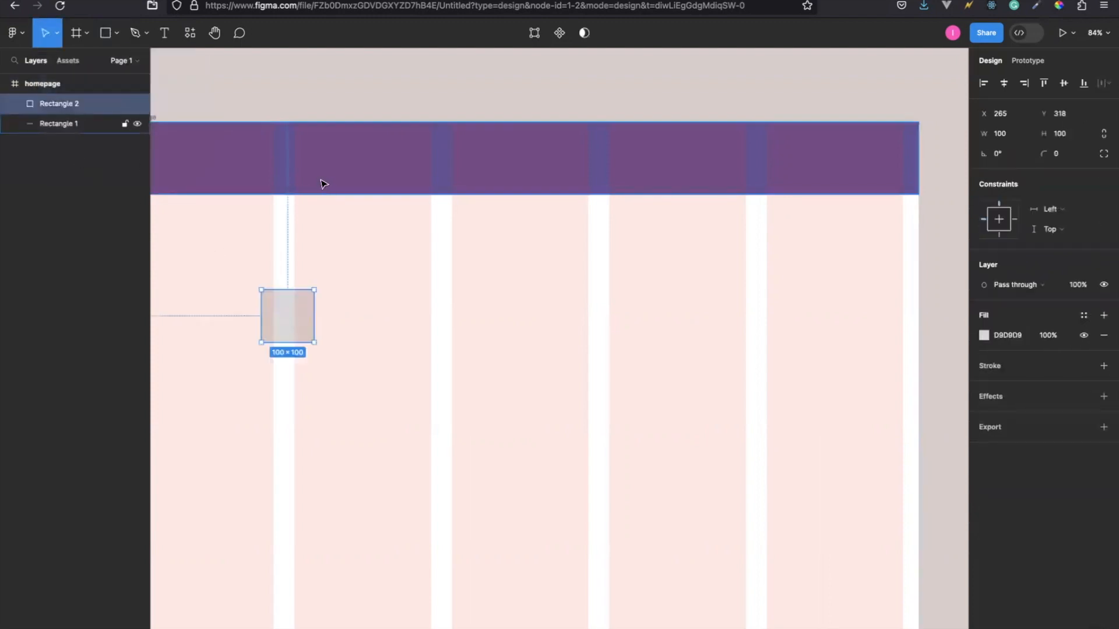
Rename the grey square's layer as navbar and the purple header rectangle's layer as login btn.
{"action": "left_click", "coordinate": [293, 166]}
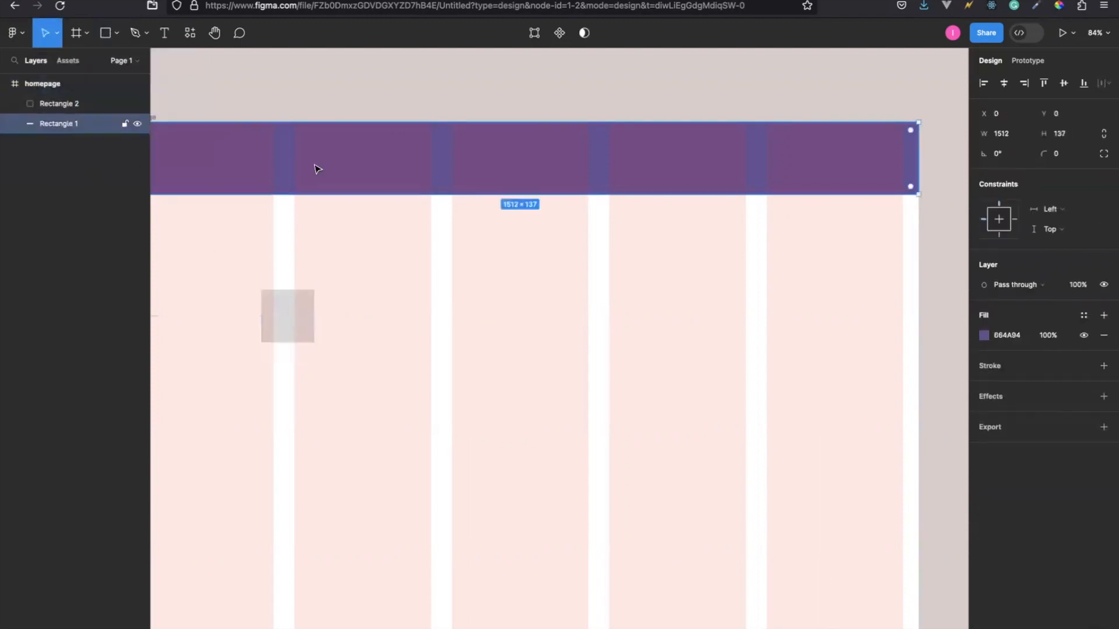
{"action": "double_click", "coordinate": [58, 105]}
{"action": "type", "text": "nab"}
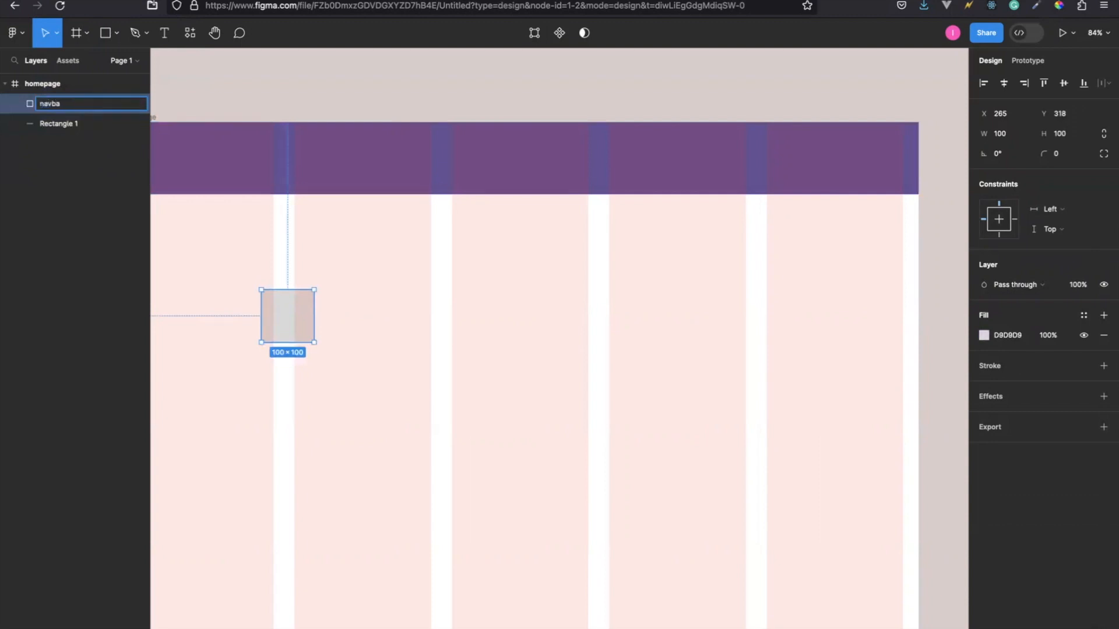
{"action": "key", "text": "Return"}
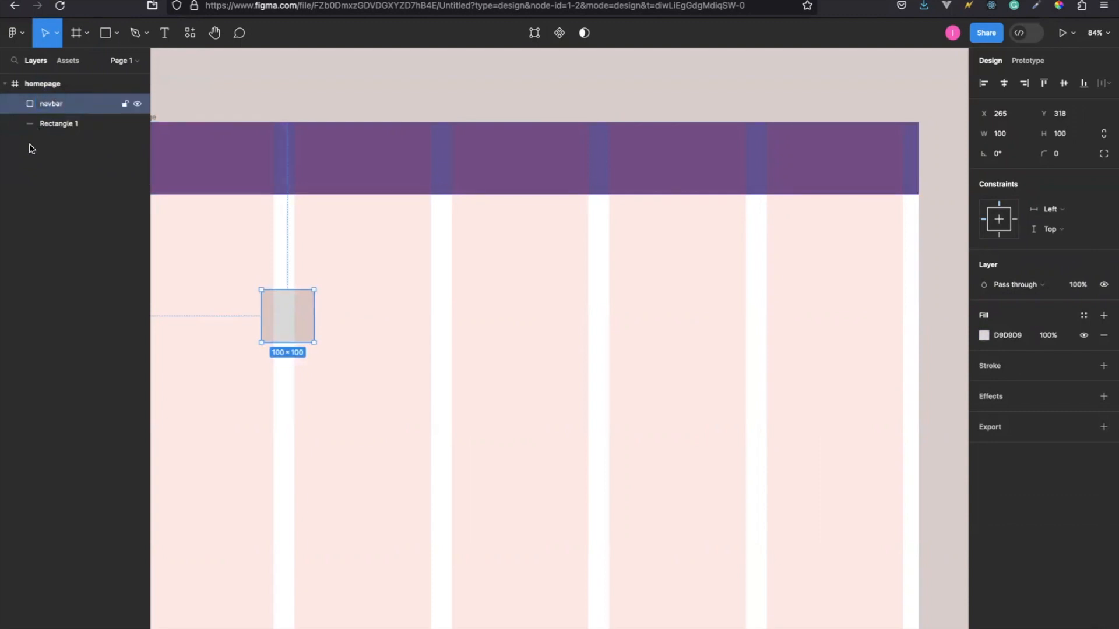
{"action": "double_click", "coordinate": [59, 123]}
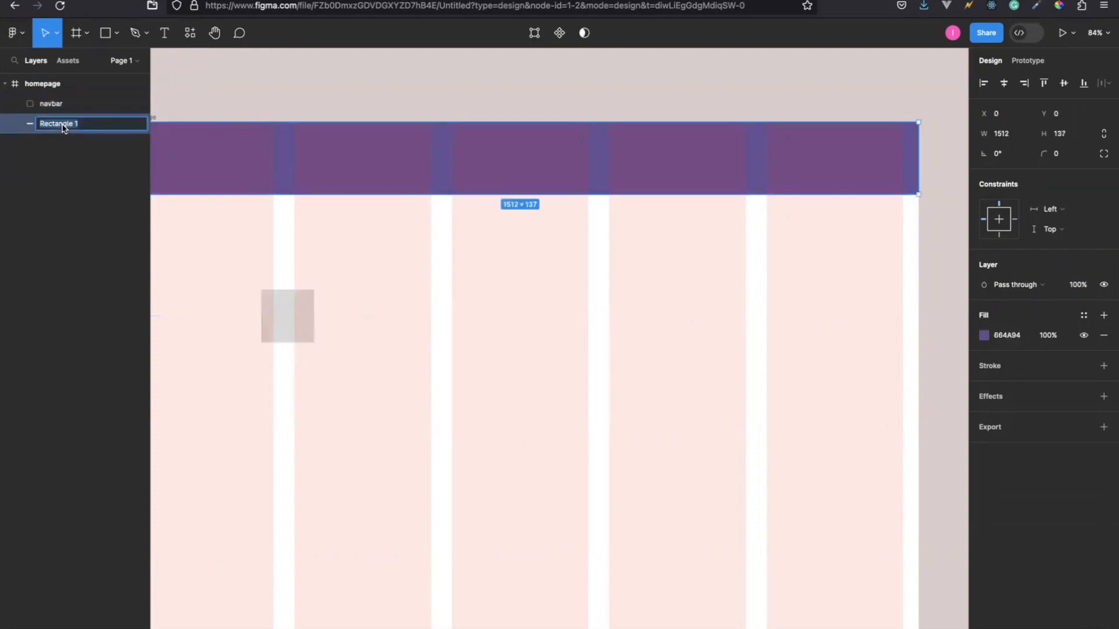
{"action": "type", "text": "logi"}
{"action": "key", "text": "Return"}
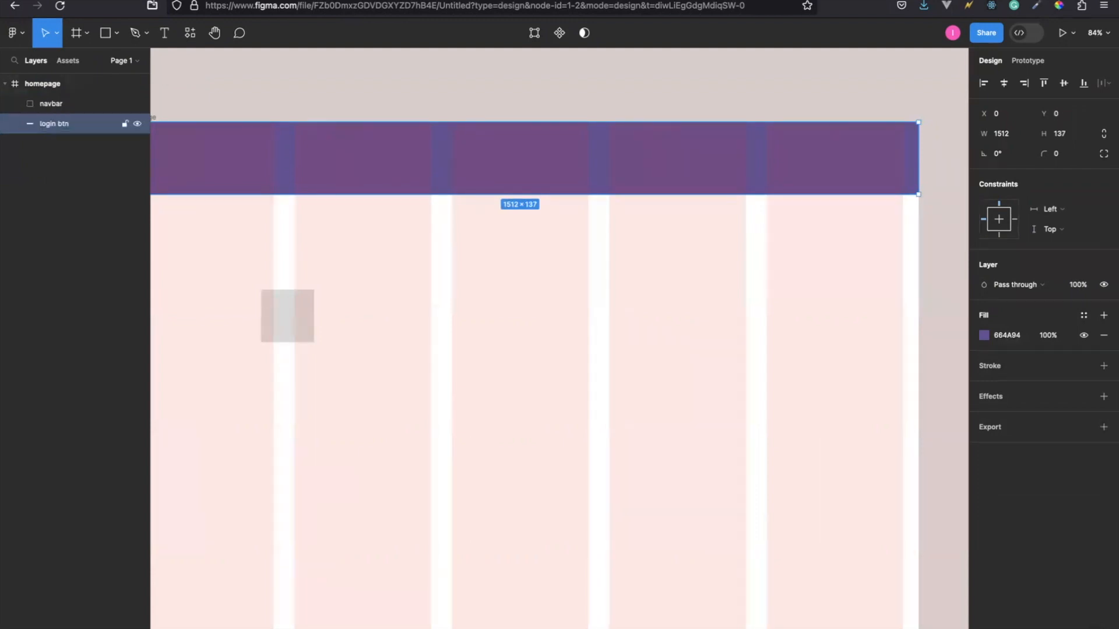
Move the grey square into the header's last grid column and resize it to fill that column, 258 × 137.
{"action": "left_click", "coordinate": [292, 317]}
{"action": "left_click_drag", "start_coordinate": [292, 318], "coordinate": [900, 193]}
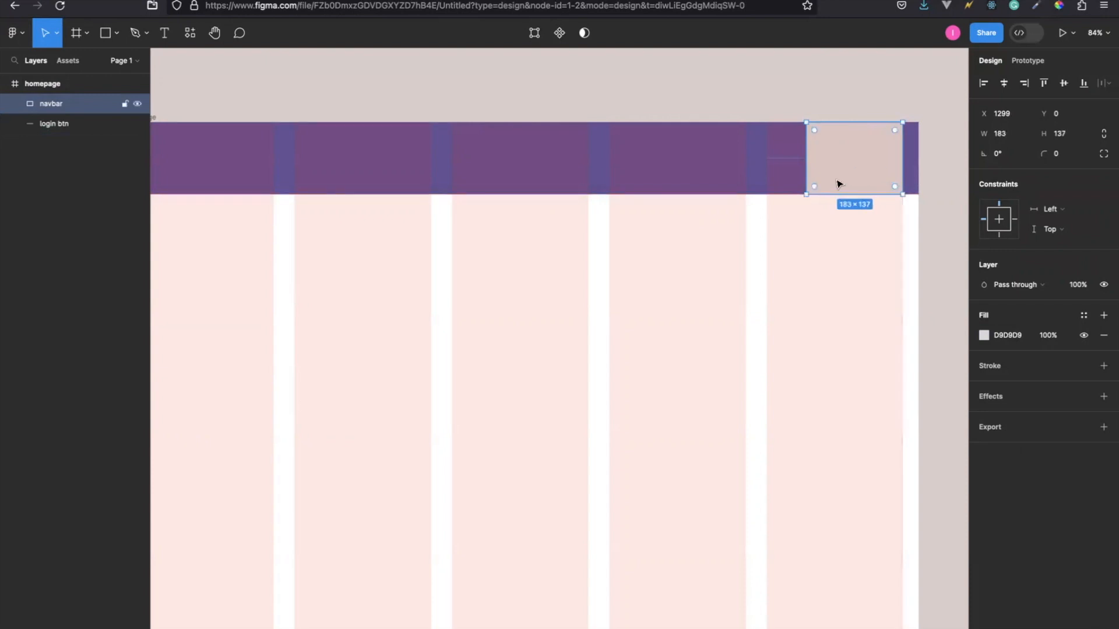
{"action": "left_click_drag", "start_coordinate": [804, 165], "coordinate": [763, 168]}
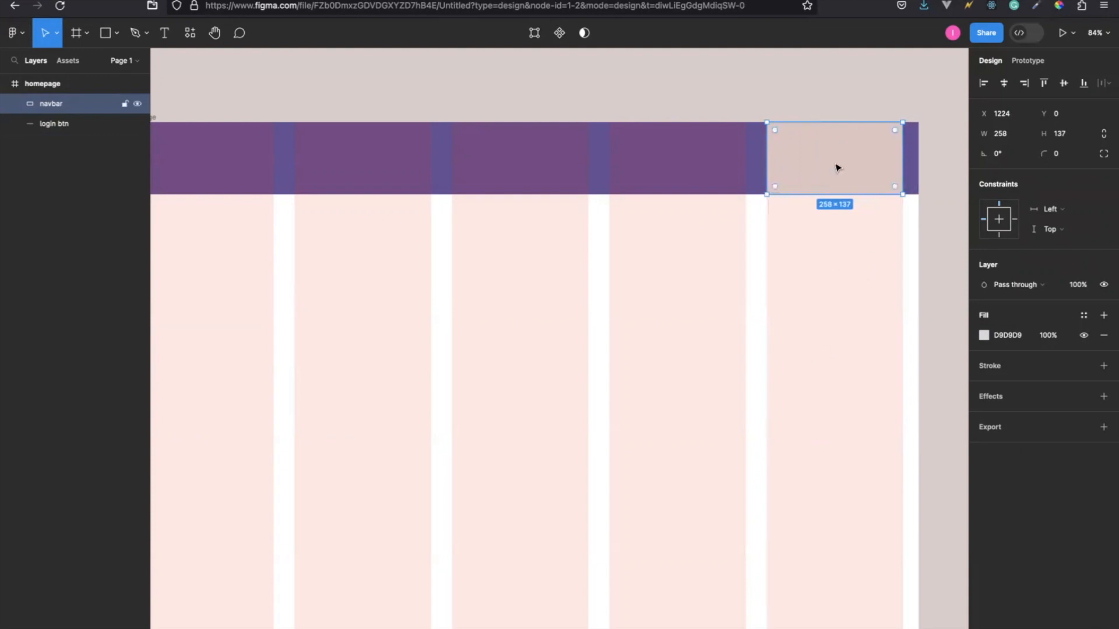
{"action": "left_click", "coordinate": [984, 336]}
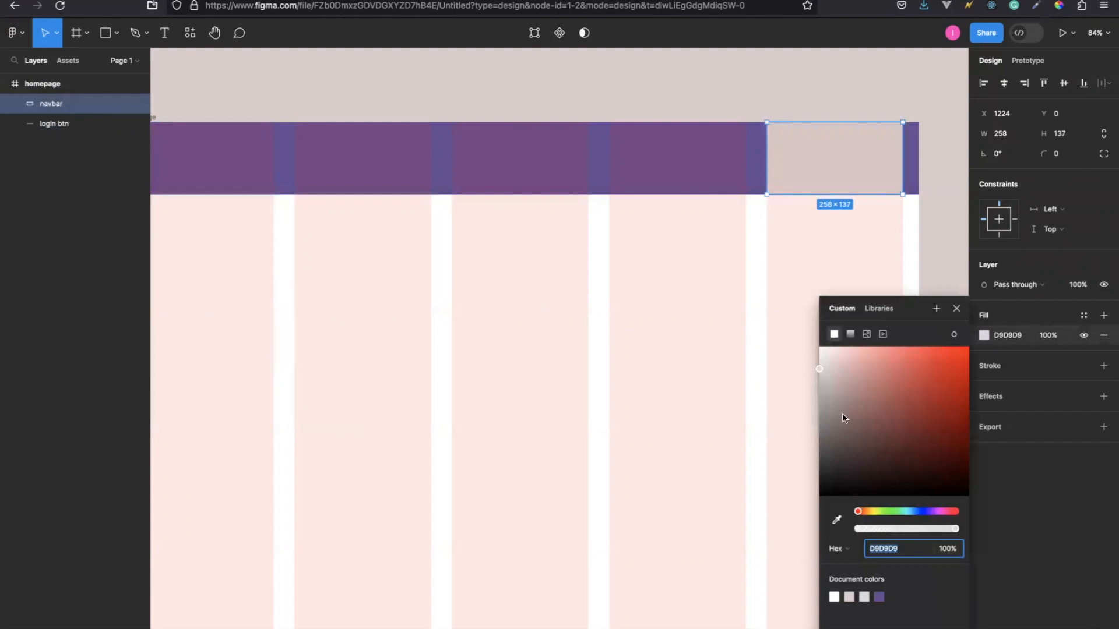
{"action": "left_click_drag", "start_coordinate": [818, 366], "coordinate": [855, 396]}
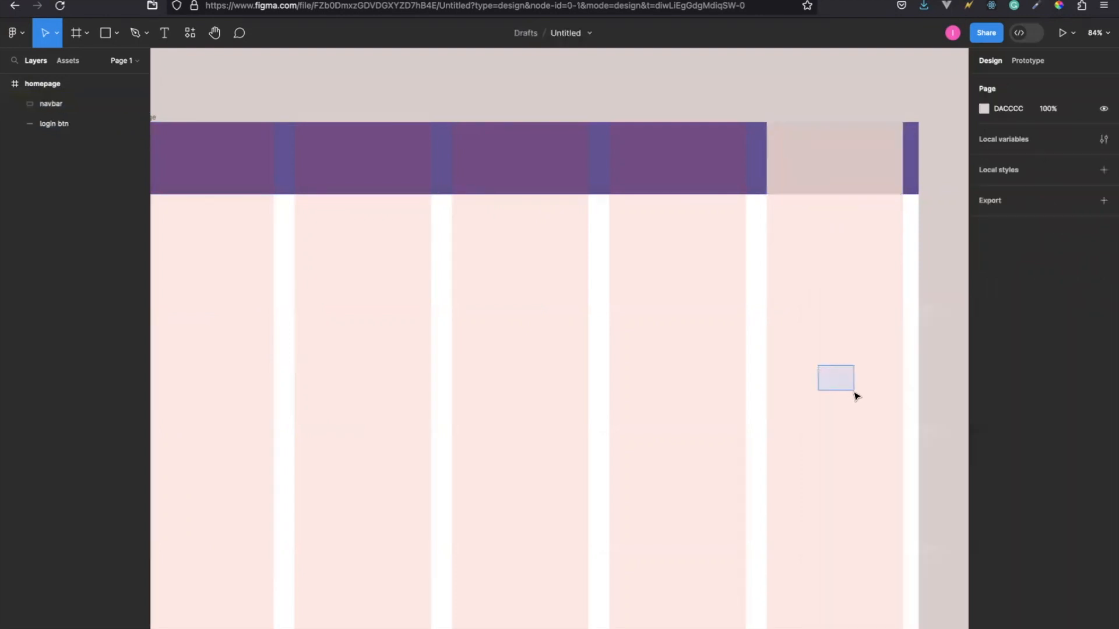
{"action": "left_click", "coordinate": [844, 164]}
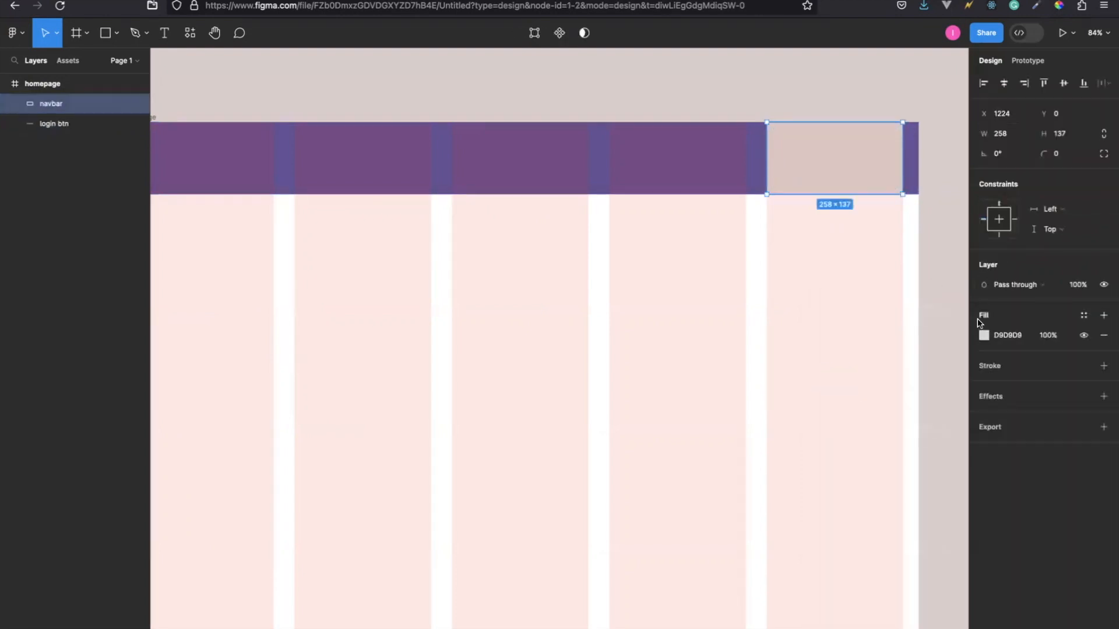
Change the fill of the grey rectangle in the header's last column to the green colour 56883F.
{"action": "left_click", "coordinate": [983, 335]}
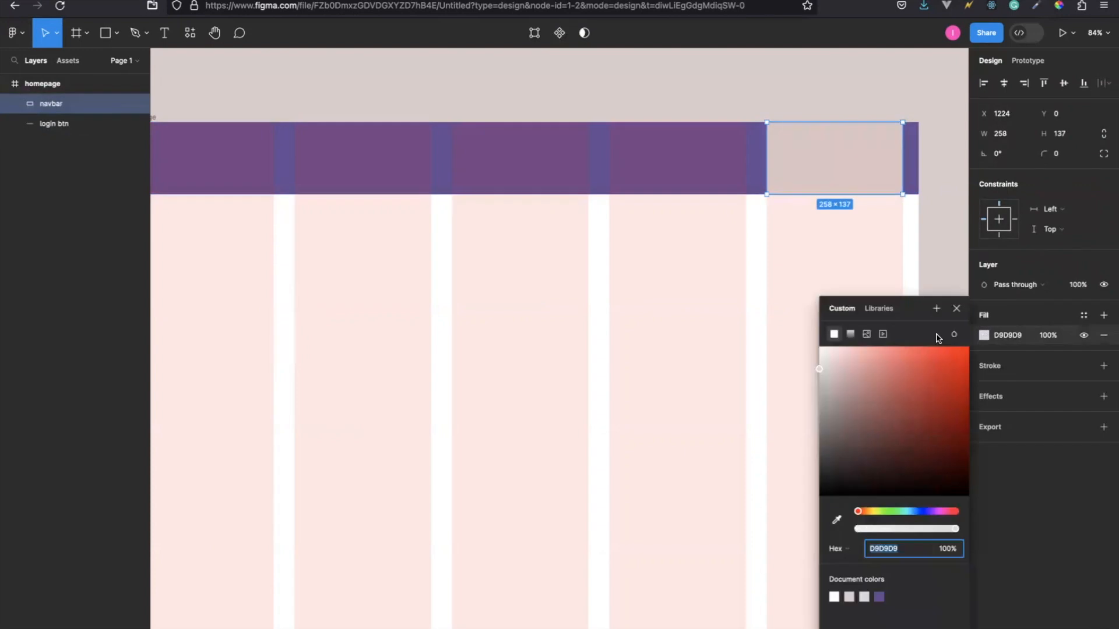
{"action": "left_click", "coordinate": [878, 385]}
{"action": "left_click", "coordinate": [925, 401]}
{"action": "left_click", "coordinate": [898, 417]}
{"action": "left_click_drag", "start_coordinate": [856, 514], "coordinate": [920, 510]}
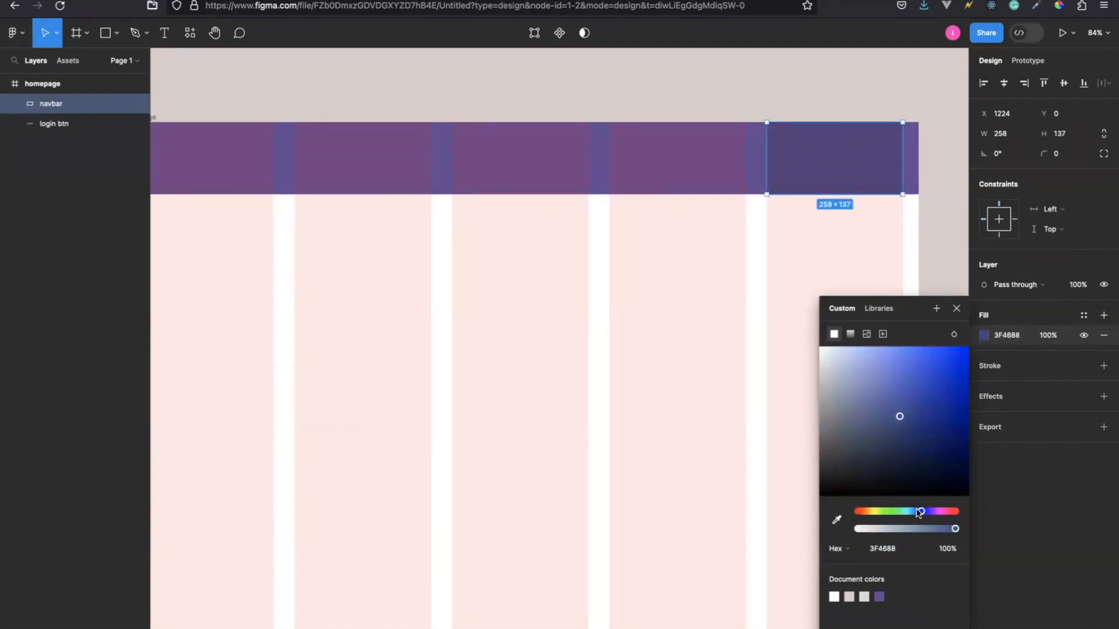
{"action": "left_click_drag", "start_coordinate": [920, 512], "coordinate": [884, 513]}
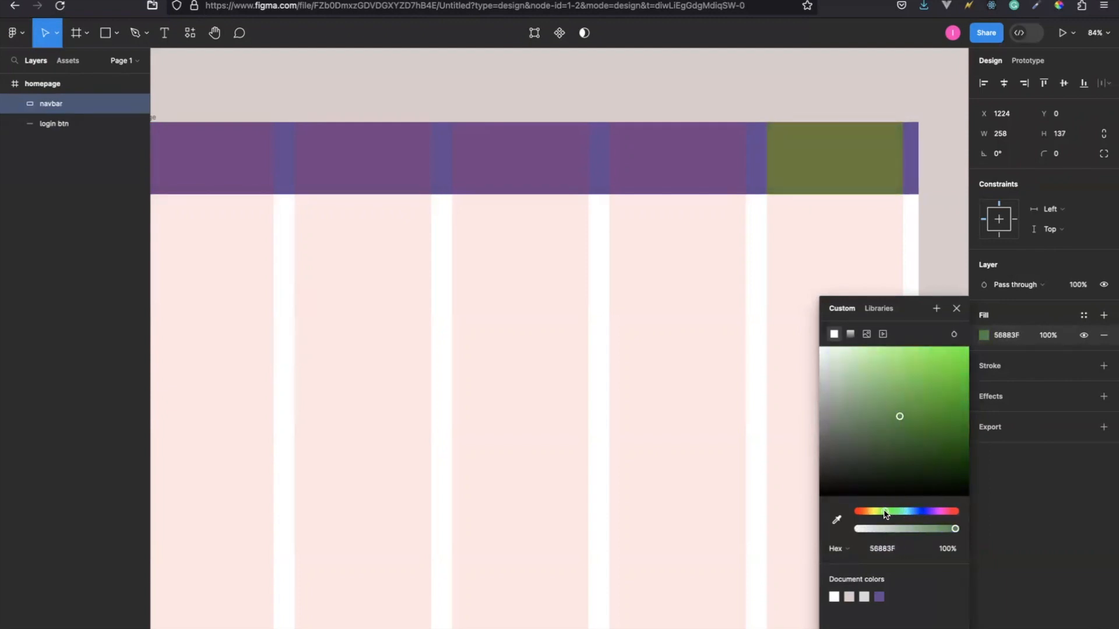
{"action": "left_click", "coordinate": [956, 308]}
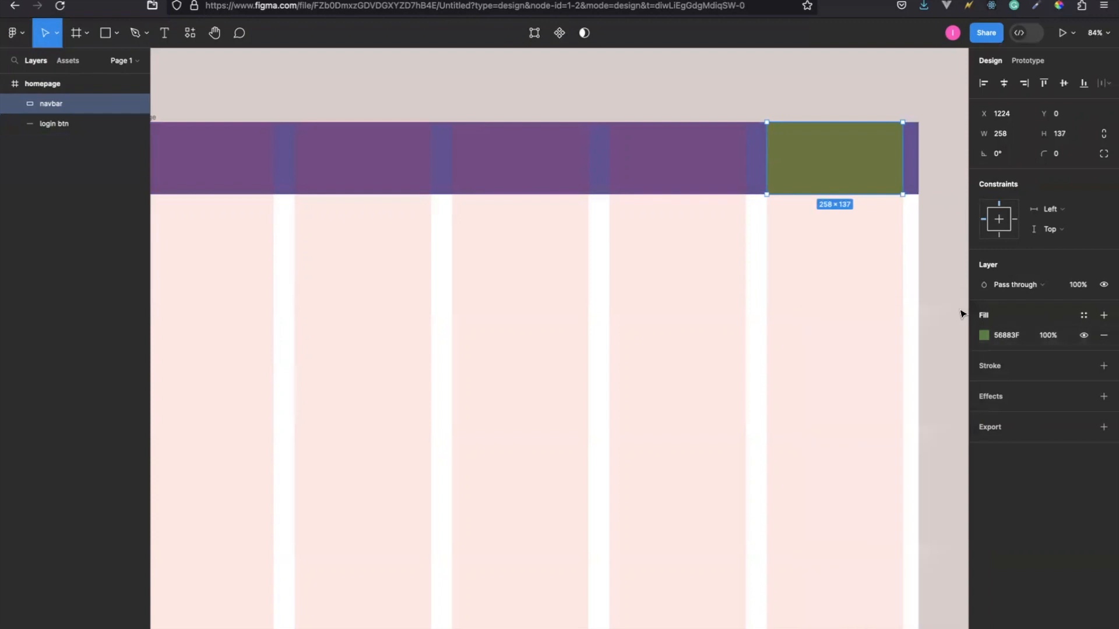
Add a text box of about 159 × 39 inside the green rectangle with the text Login.
{"action": "double_click", "coordinate": [818, 159]}
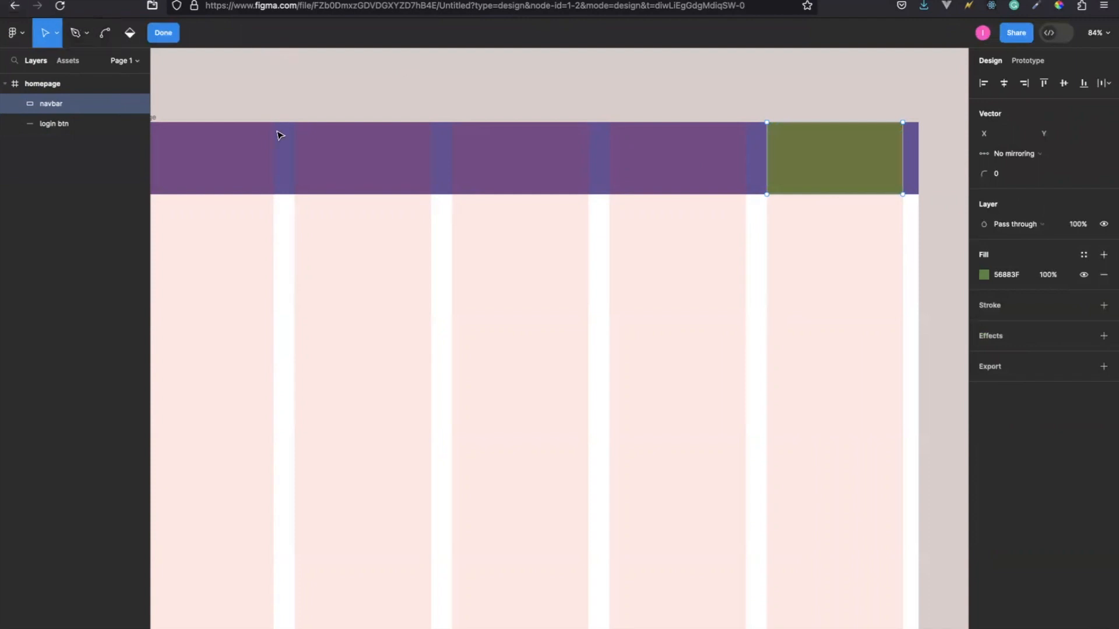
{"action": "key", "text": "Escape"}
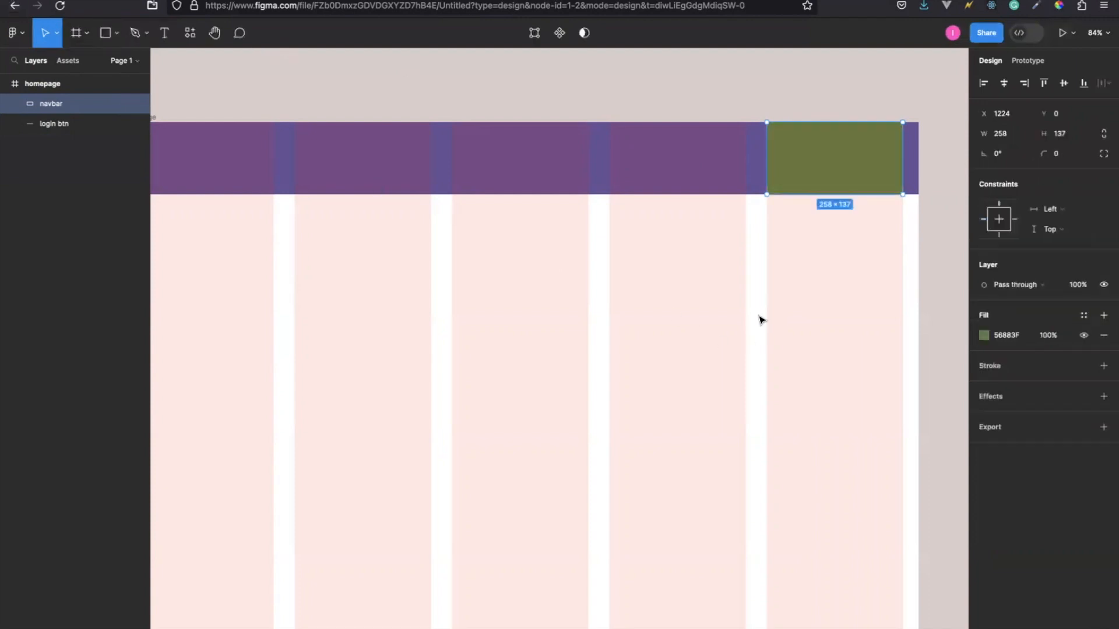
{"action": "left_click", "coordinate": [164, 35]}
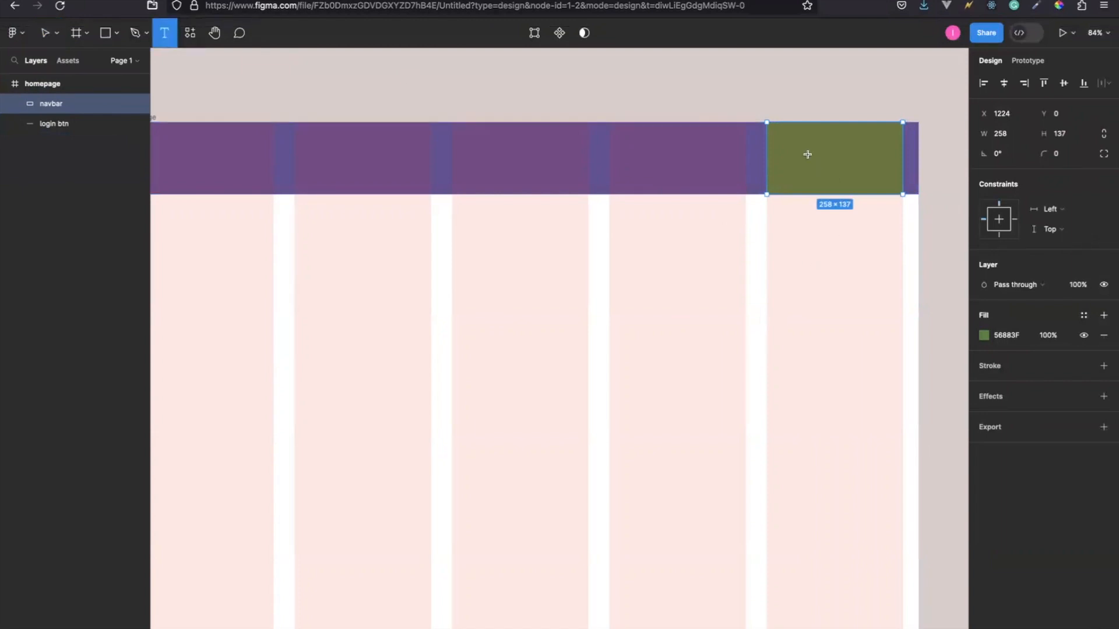
{"action": "left_click_drag", "start_coordinate": [789, 148], "coordinate": [872, 167]}
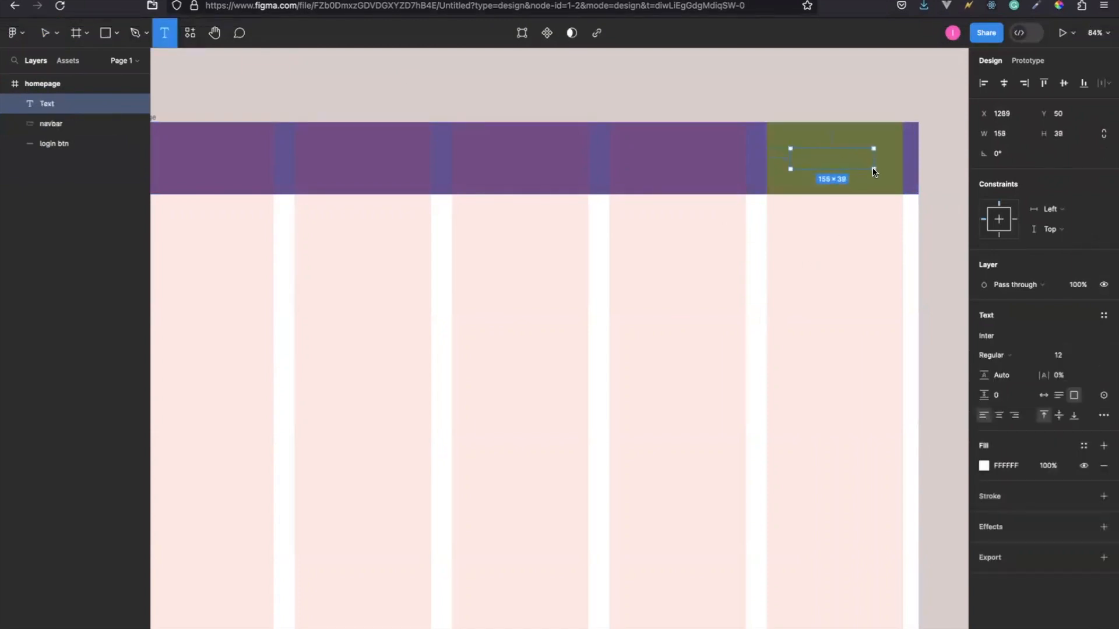
{"action": "key", "text": "Escape"}
{"action": "type", "text": "Login"}
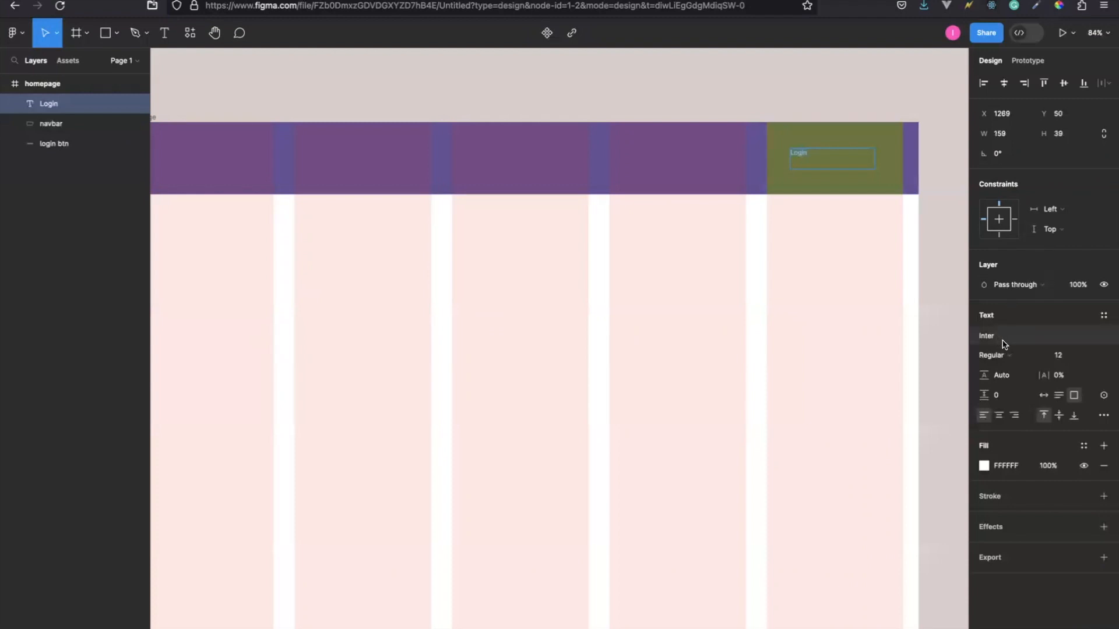
Set the Login text's font weight to Medium and its size to 28.
{"action": "left_click", "coordinate": [1042, 358]}
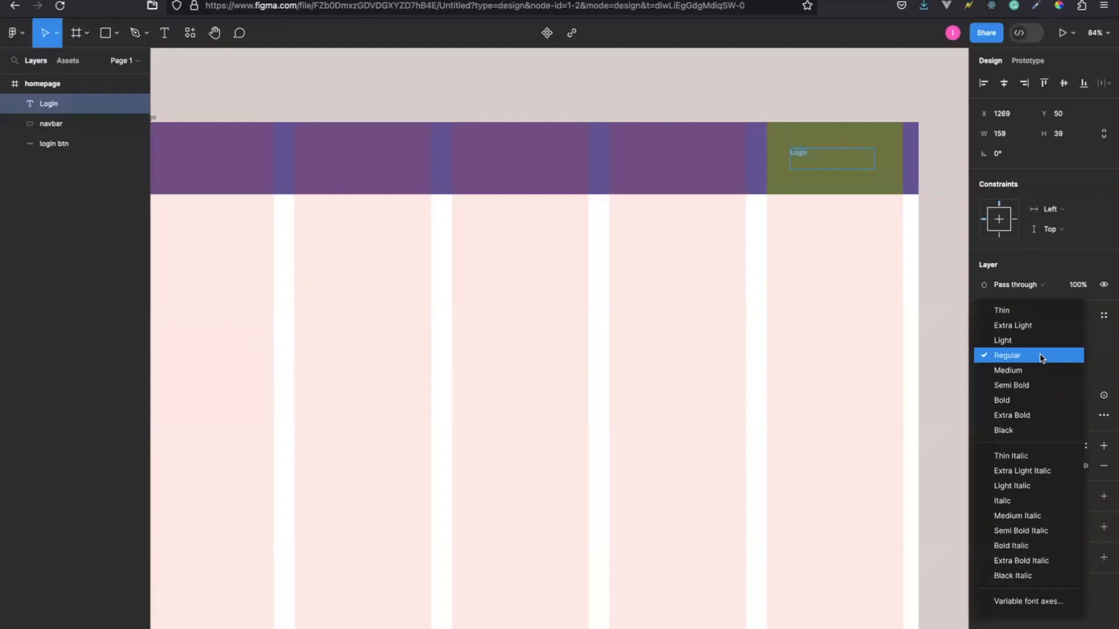
{"action": "left_click", "coordinate": [1015, 369]}
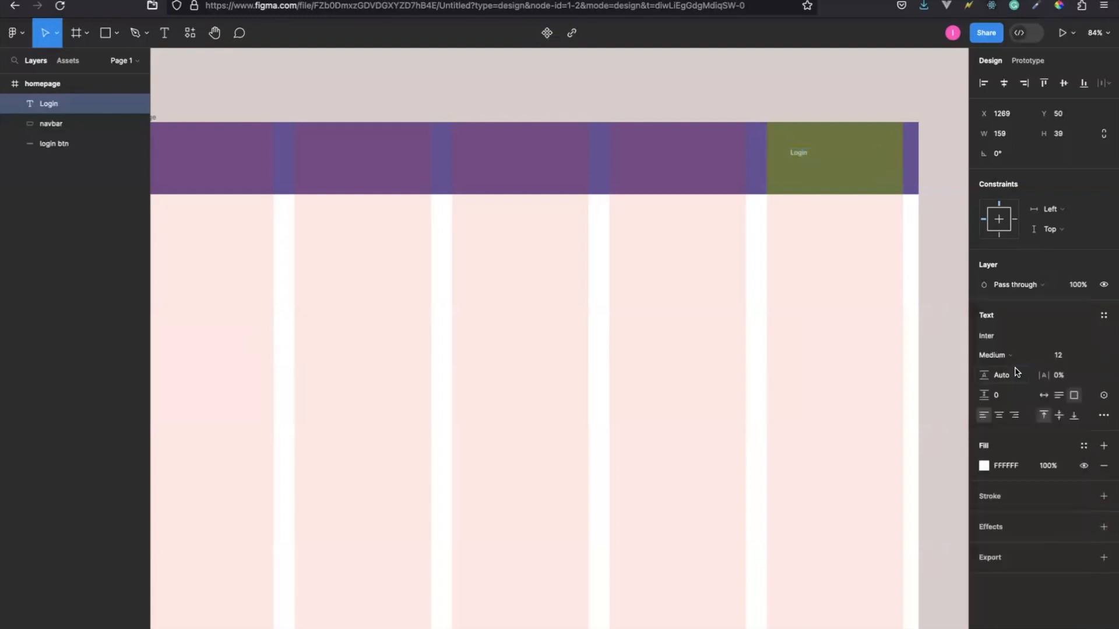
{"action": "left_click", "coordinate": [1065, 361]}
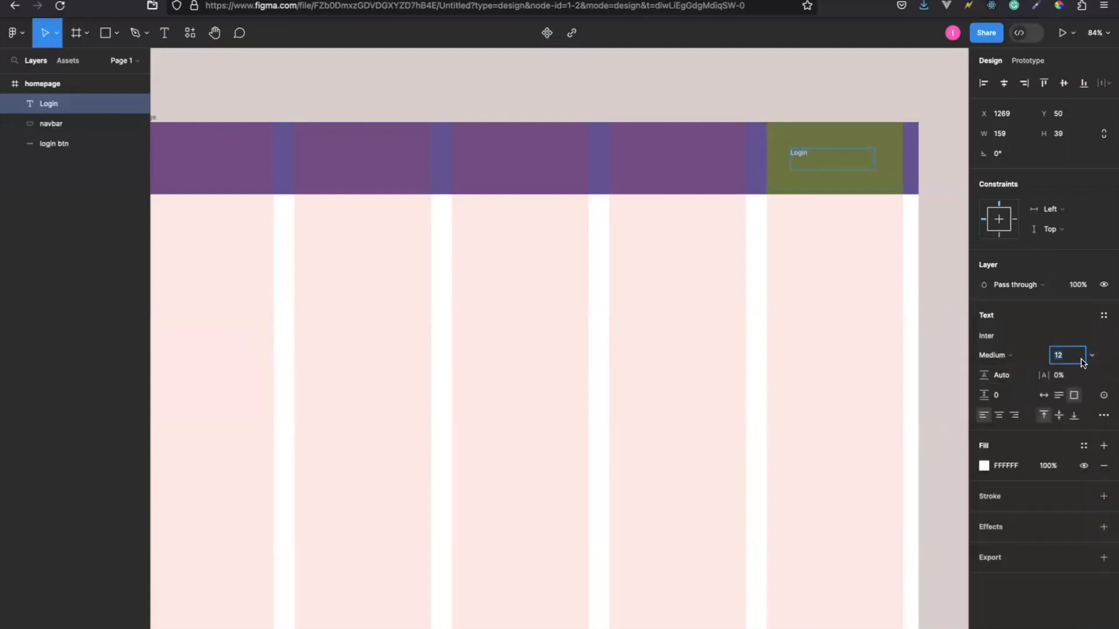
{"action": "type", "text": "2"}
{"action": "key", "text": "Return"}
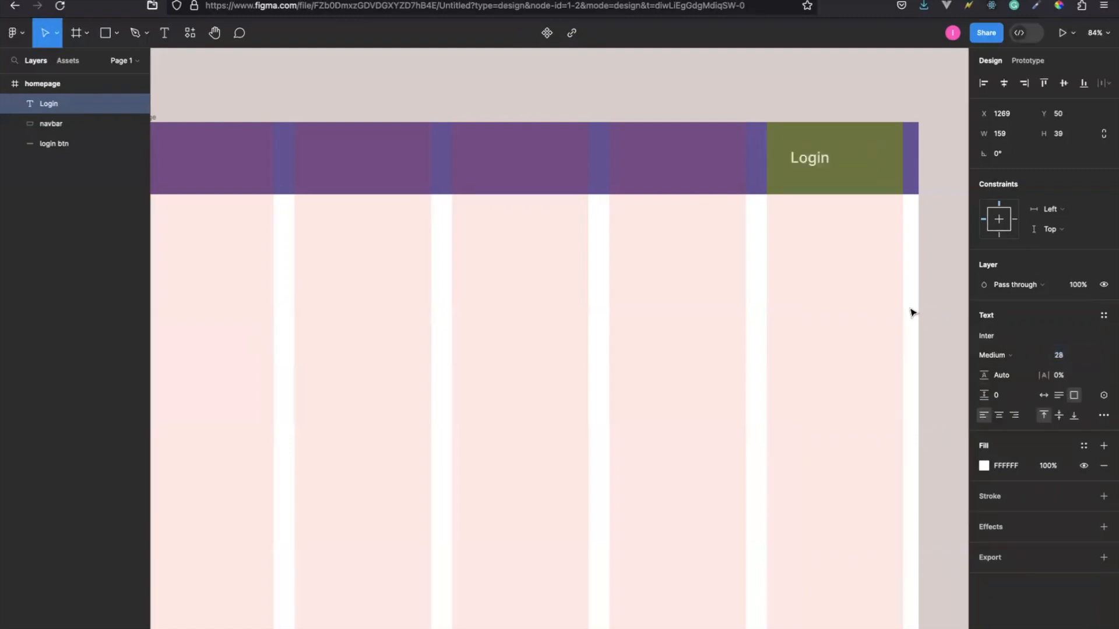
Widen the Login text box on both sides to span the green rectangle's full width of 258.
{"action": "left_click", "coordinate": [876, 159]}
{"action": "left_click_drag", "start_coordinate": [878, 157], "coordinate": [903, 157]}
{"action": "left_click_drag", "start_coordinate": [790, 161], "coordinate": [763, 162]}
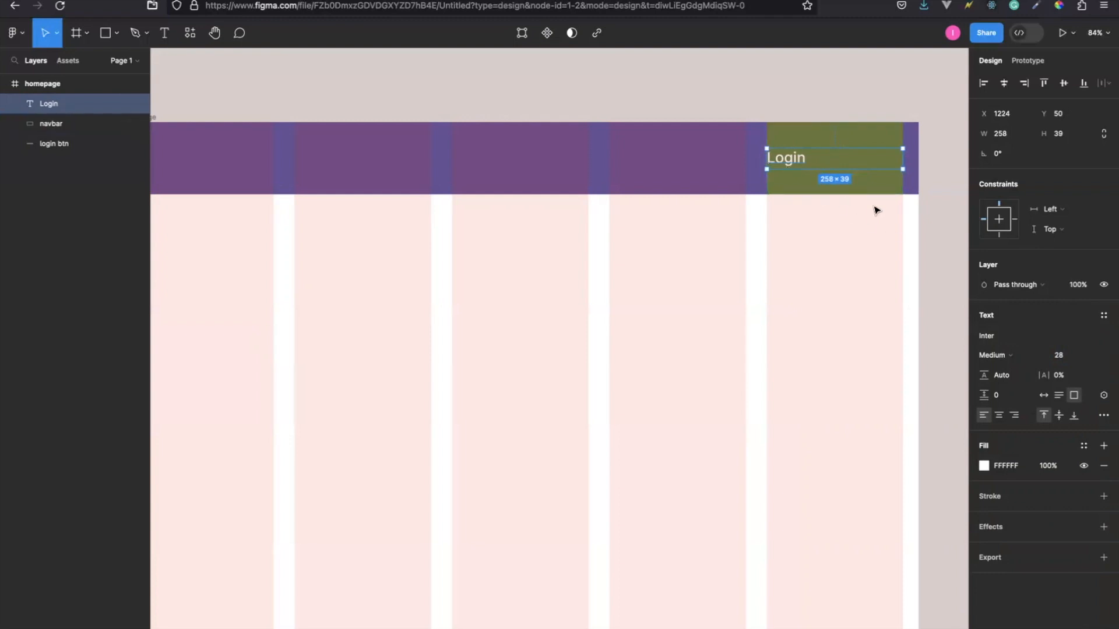
Centre the Login text horizontally and set its font to Bold at size 40.
{"action": "left_click", "coordinate": [999, 416]}
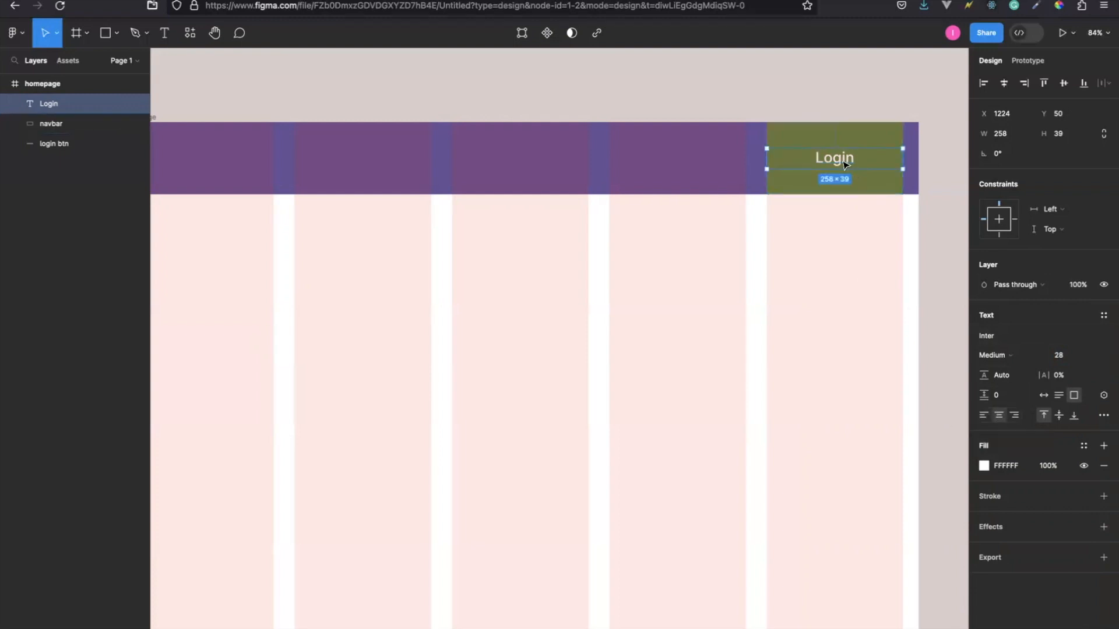
{"action": "left_click", "coordinate": [1058, 355]}
{"action": "type", "text": "40"}
{"action": "key", "text": "Return"}
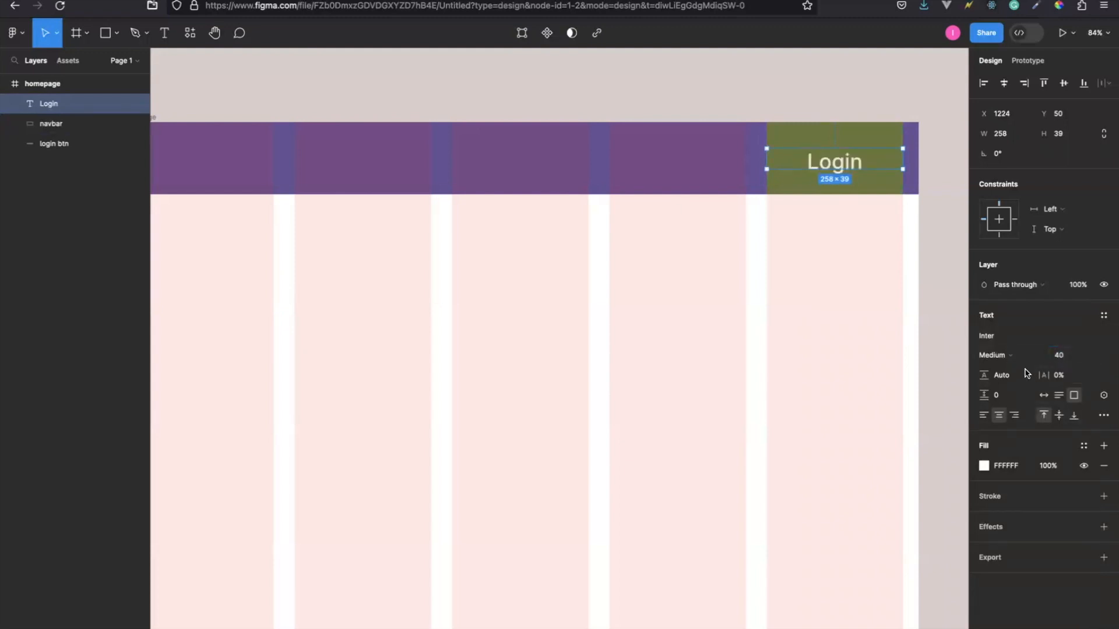
{"action": "left_click", "coordinate": [1005, 356]}
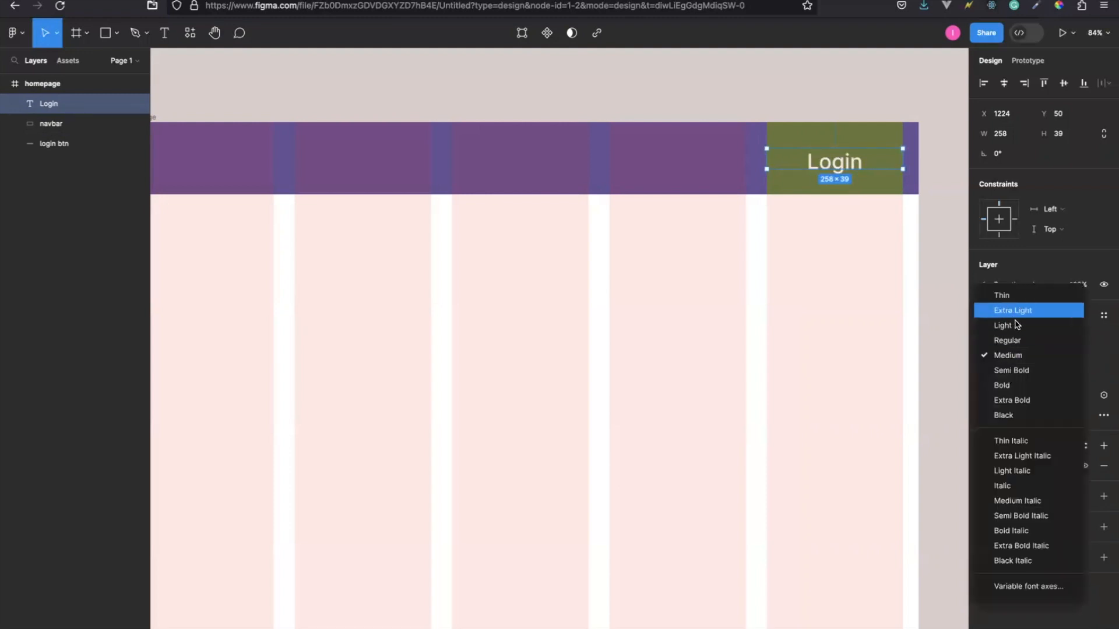
{"action": "left_click", "coordinate": [1005, 386]}
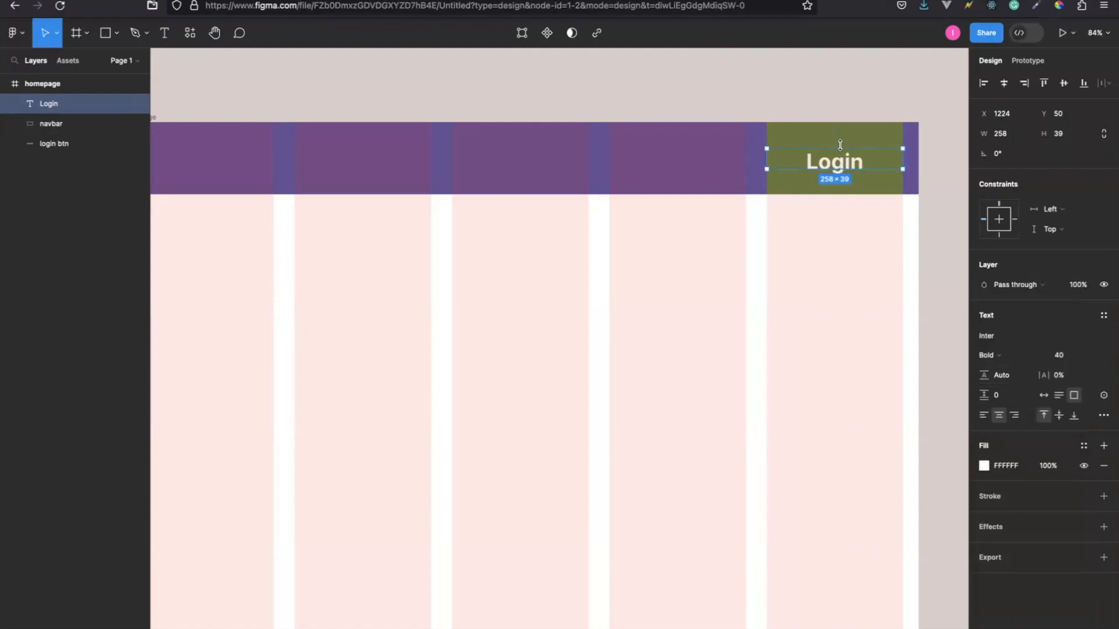
Stretch the Login text box to the green rectangle's full height of 137 and centre the text vertically.
{"action": "left_click_drag", "start_coordinate": [840, 146], "coordinate": [833, 121]}
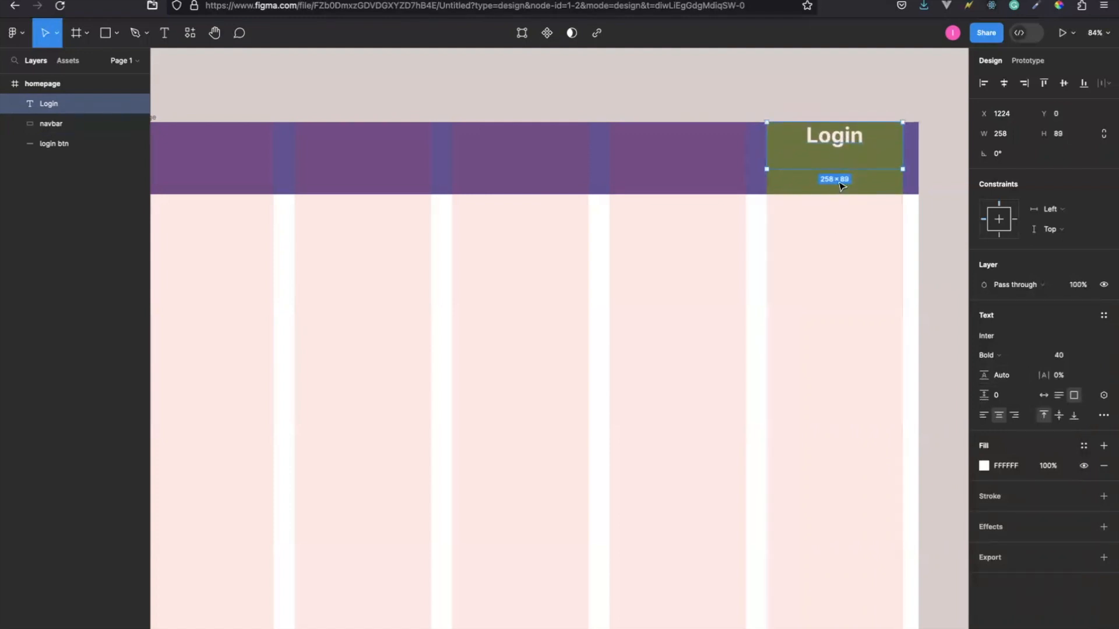
{"action": "left_click_drag", "start_coordinate": [853, 169], "coordinate": [854, 194]}
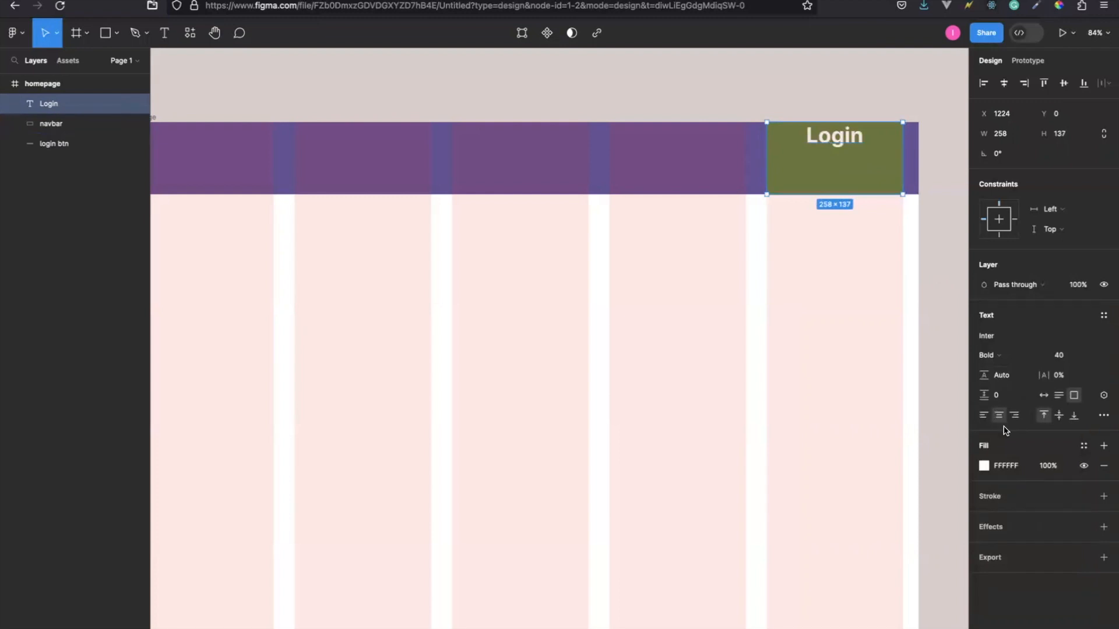
{"action": "left_click", "coordinate": [1058, 415]}
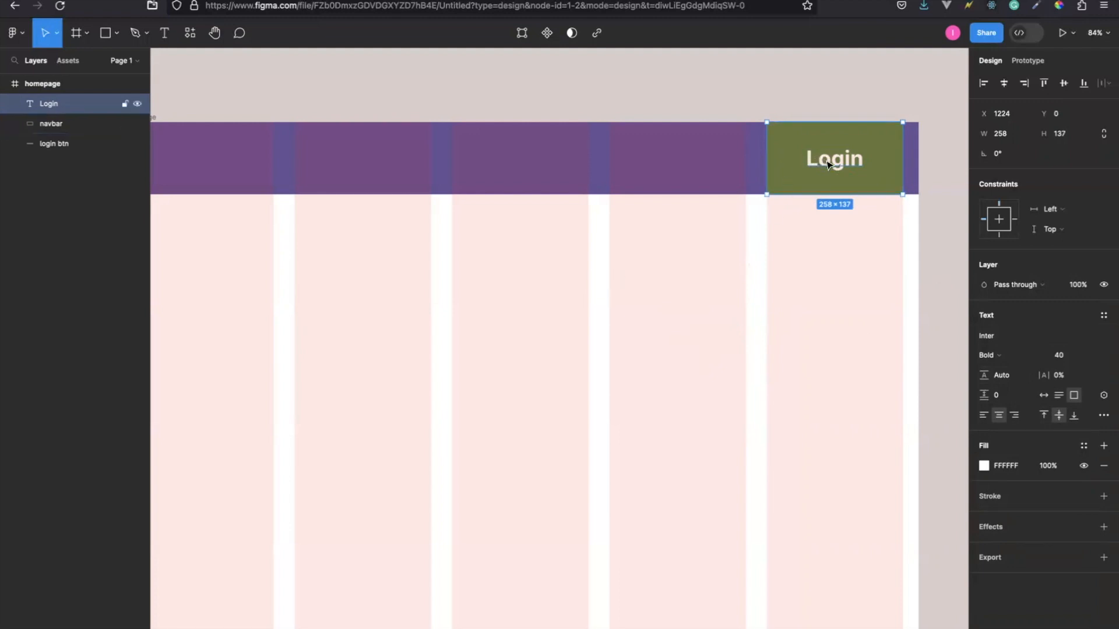
{"action": "left_click", "coordinate": [755, 300]}
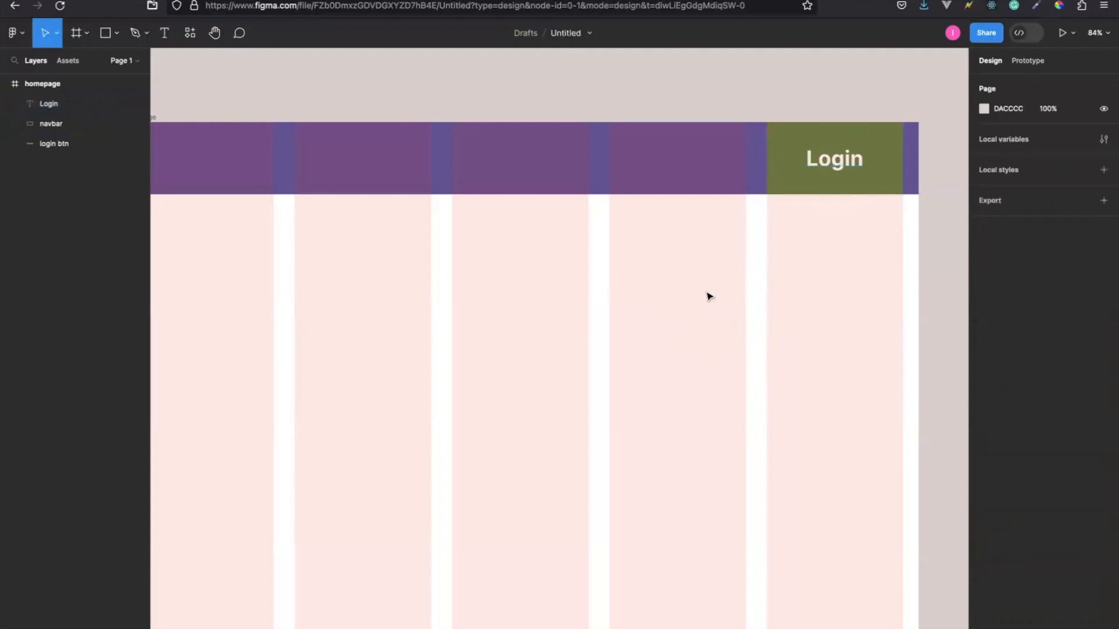
Hide the homepage frame's column grid to check the header without it, and show the grid again.
{"action": "scroll", "coordinate": [543, 322], "scroll_direction": "left", "scroll_amount": 5}
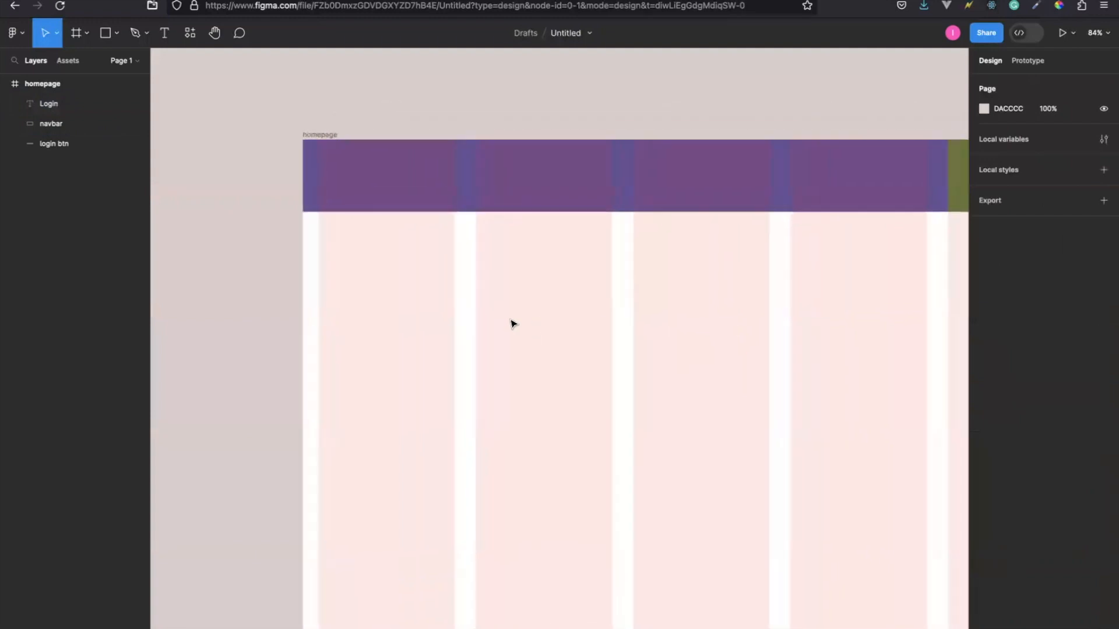
{"action": "left_click", "coordinate": [324, 135]}
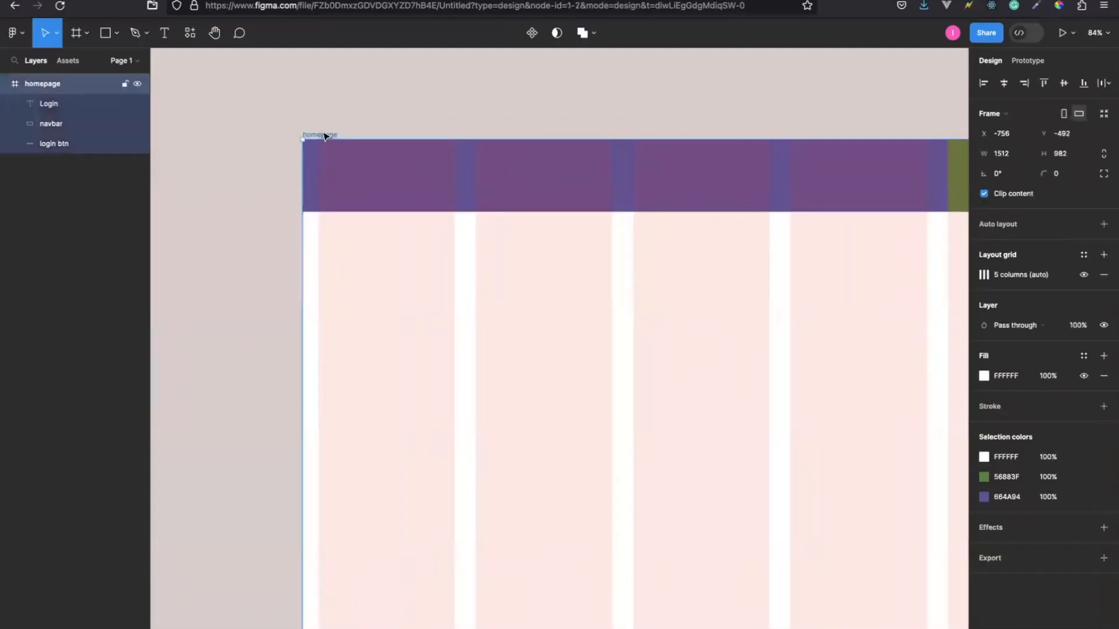
{"action": "left_click", "coordinate": [1084, 275]}
{"action": "scroll", "coordinate": [702, 322], "scroll_direction": "right", "scroll_amount": 5}
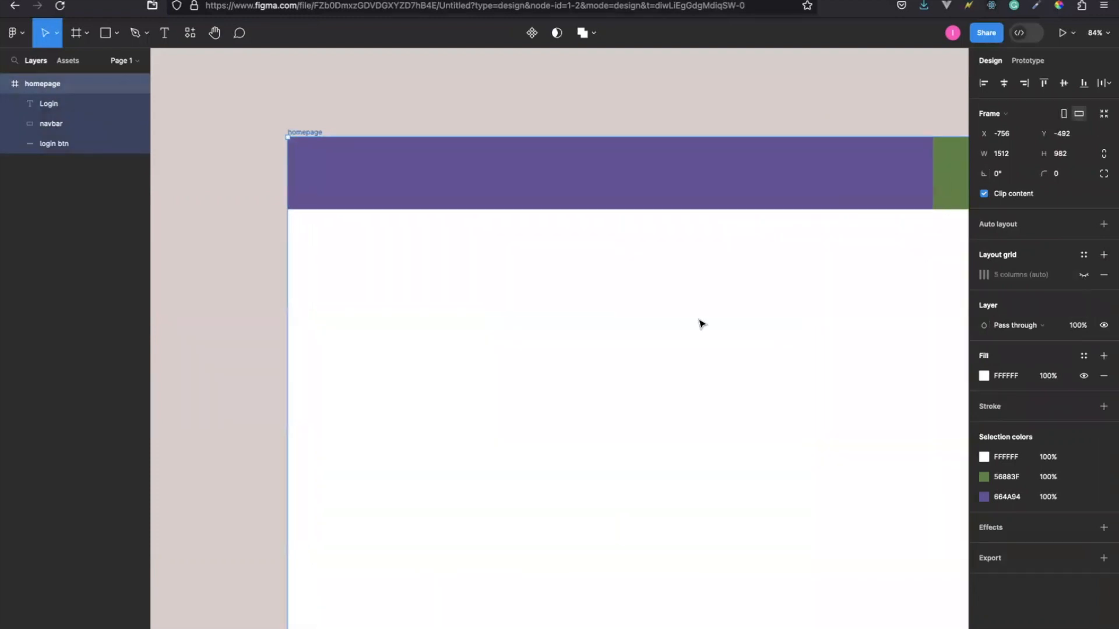
{"action": "scroll", "coordinate": [702, 324], "scroll_direction": "left", "scroll_amount": 3}
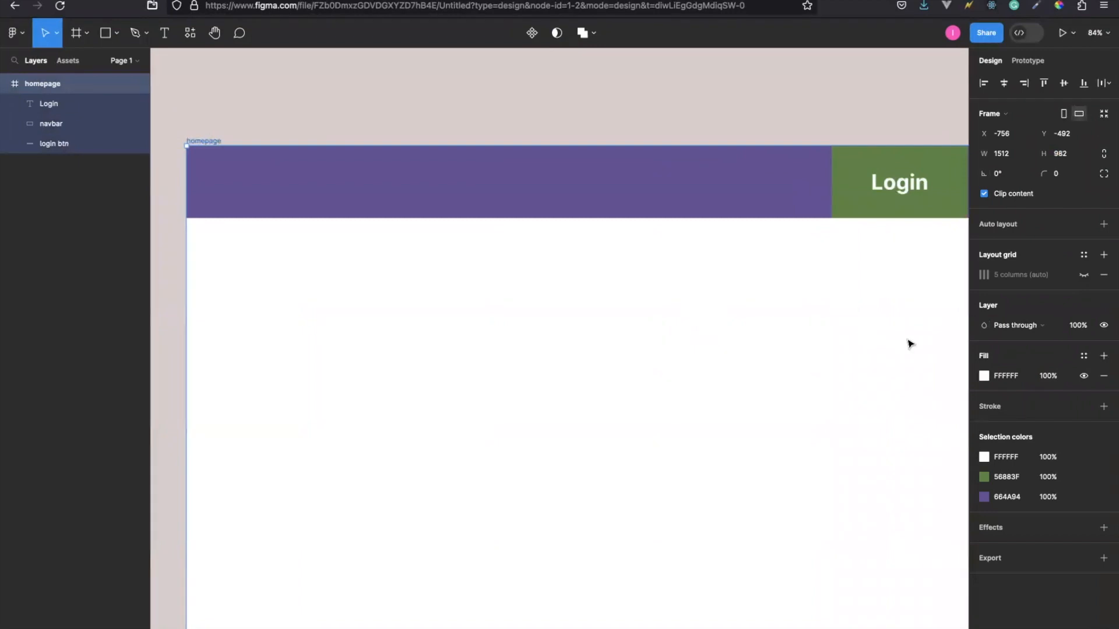
{"action": "left_click", "coordinate": [1084, 275]}
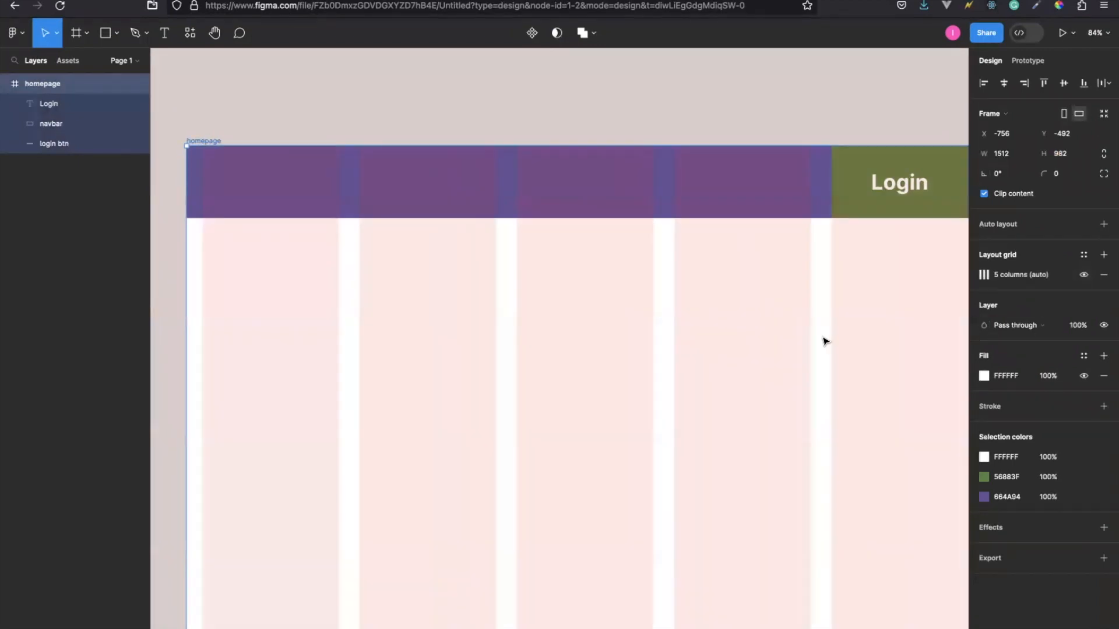
Add a text box of about 169 × 36 in the header's third column with the text Home.
{"action": "left_click", "coordinate": [162, 33]}
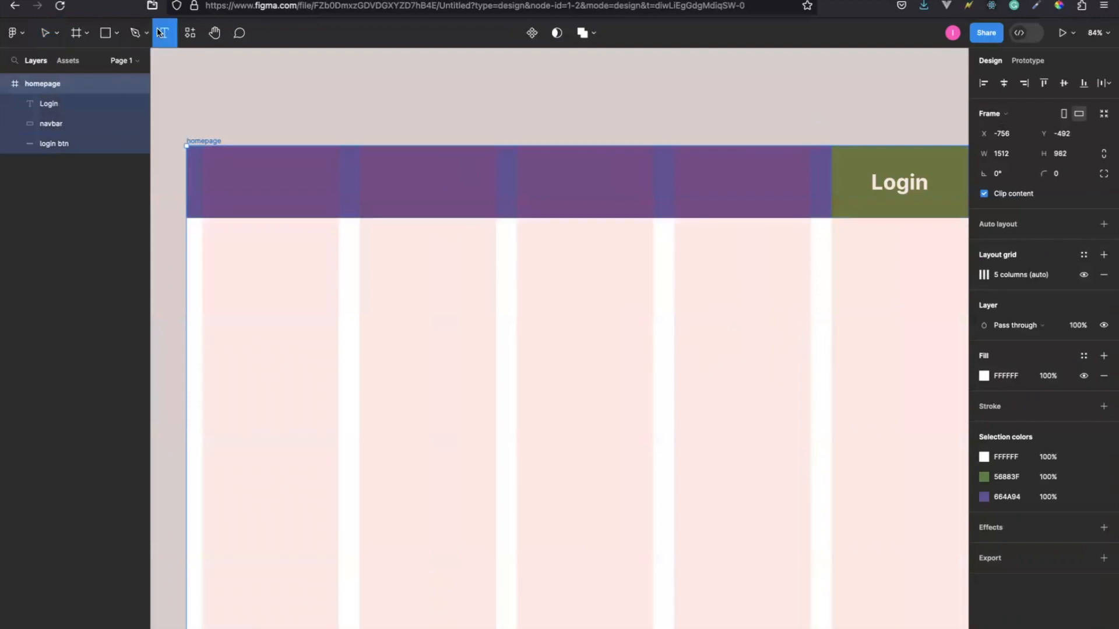
{"action": "left_click_drag", "start_coordinate": [518, 169], "coordinate": [606, 190]}
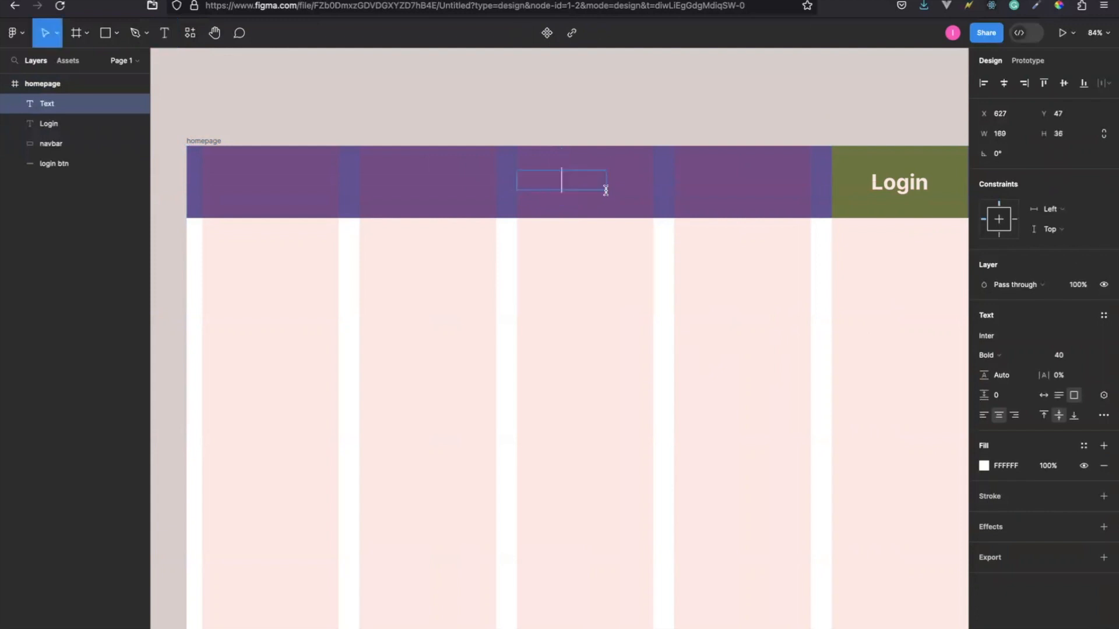
{"action": "type", "text": "Home"}
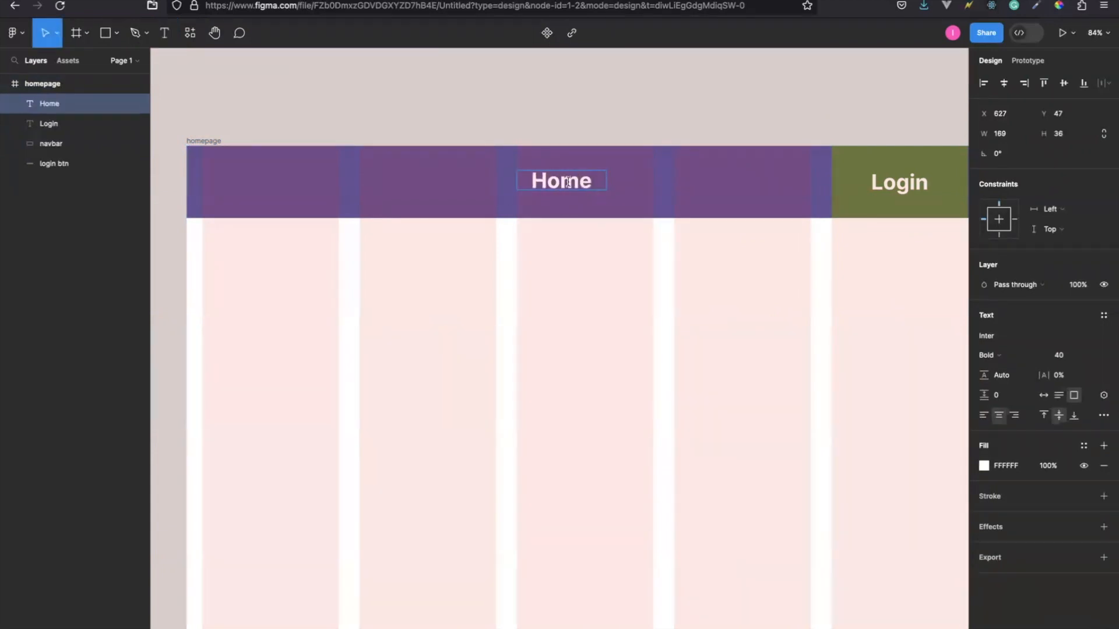
Set the Home text's font weight to Regular and its size to 20.
{"action": "left_click_drag", "start_coordinate": [580, 178], "coordinate": [532, 174]}
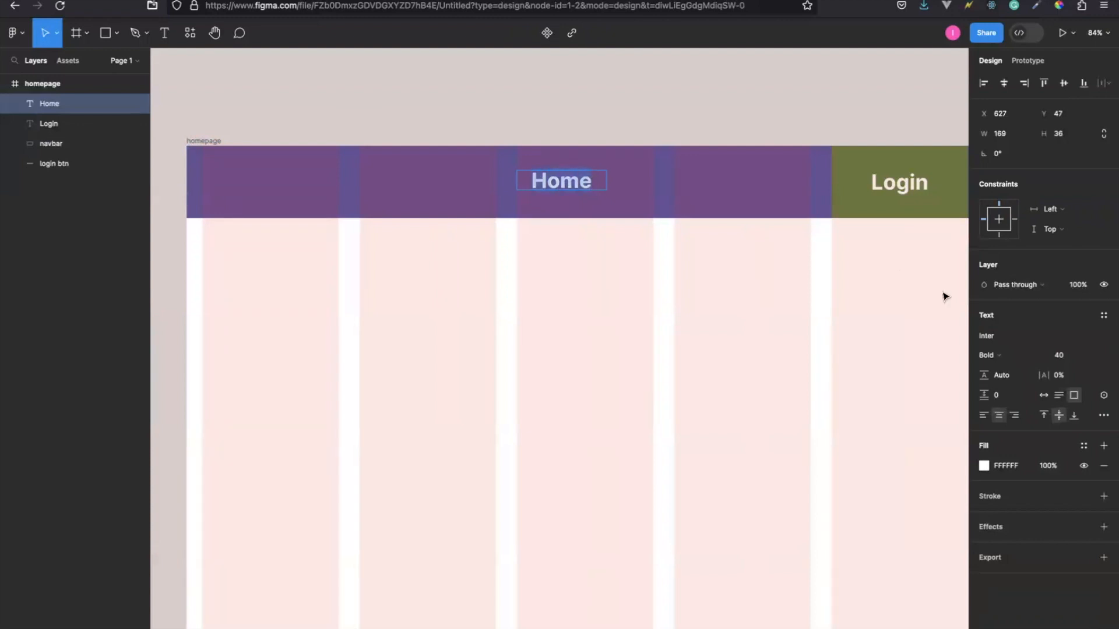
{"action": "left_click", "coordinate": [1055, 355]}
{"action": "key", "text": "Return"}
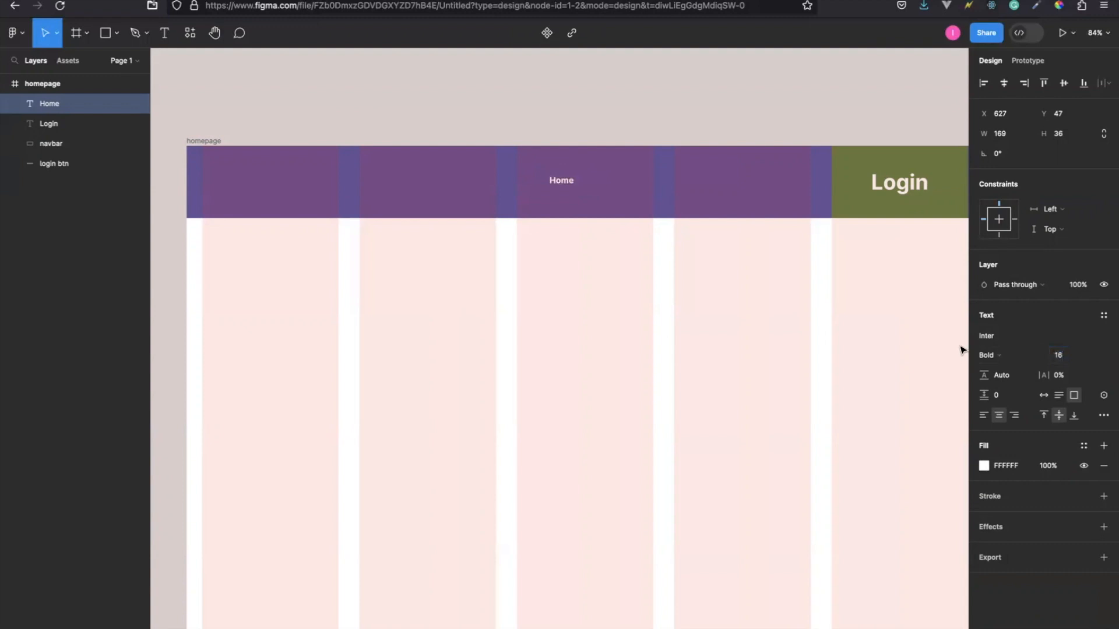
{"action": "left_click", "coordinate": [990, 357]}
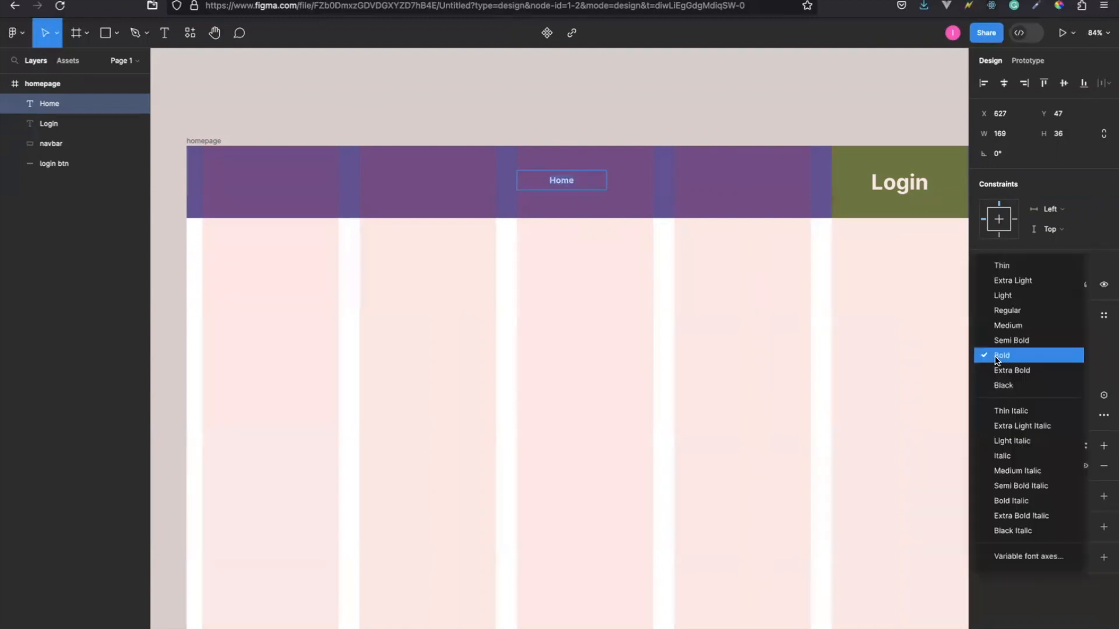
{"action": "left_click", "coordinate": [1011, 313]}
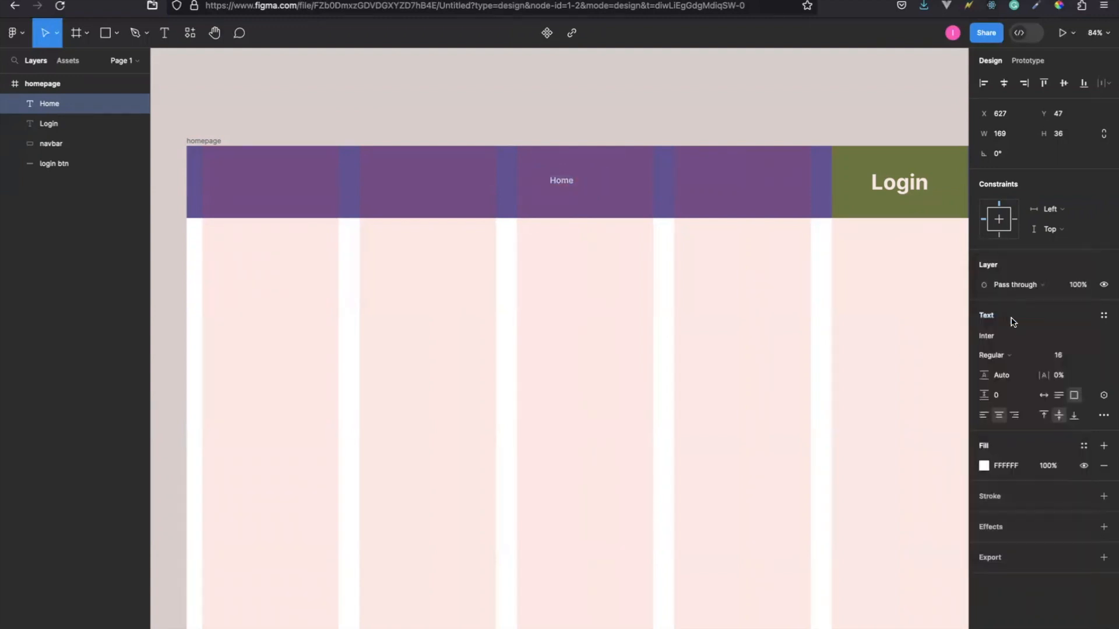
{"action": "left_click", "coordinate": [1057, 356]}
{"action": "type", "text": "20"}
{"action": "key", "text": "Return"}
{"action": "key", "text": "Escape"}
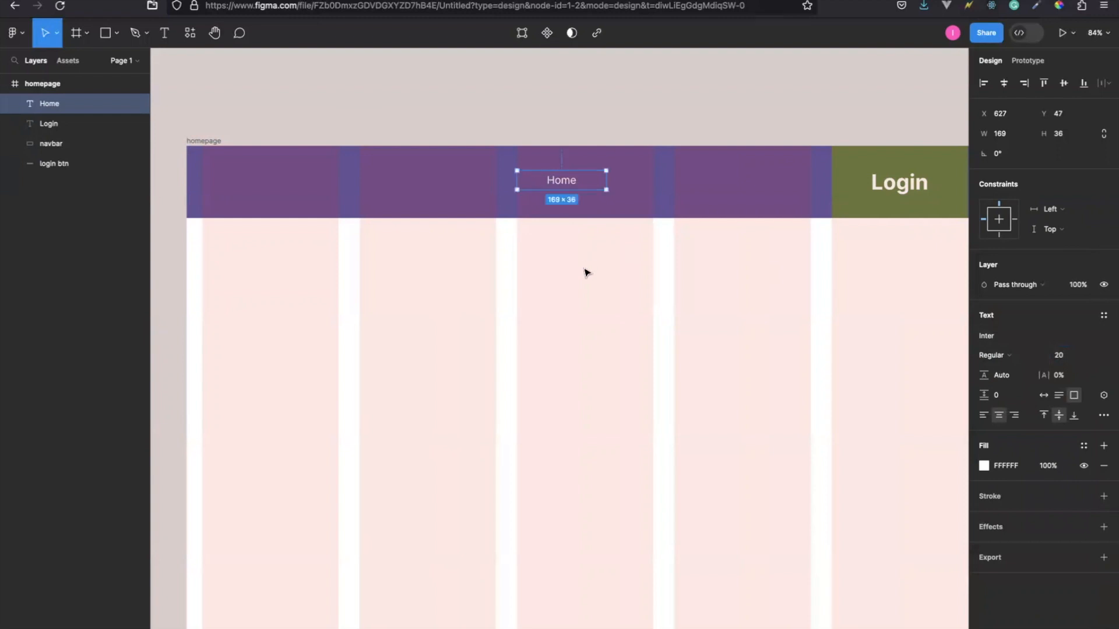
Duplicate the Home text twice, placing the copies edge to edge in a row toward the Login button.
{"action": "key", "text": "super+d"}
{"action": "left_click_drag", "start_coordinate": [555, 183], "coordinate": [649, 182]}
{"action": "key", "text": "super+d"}
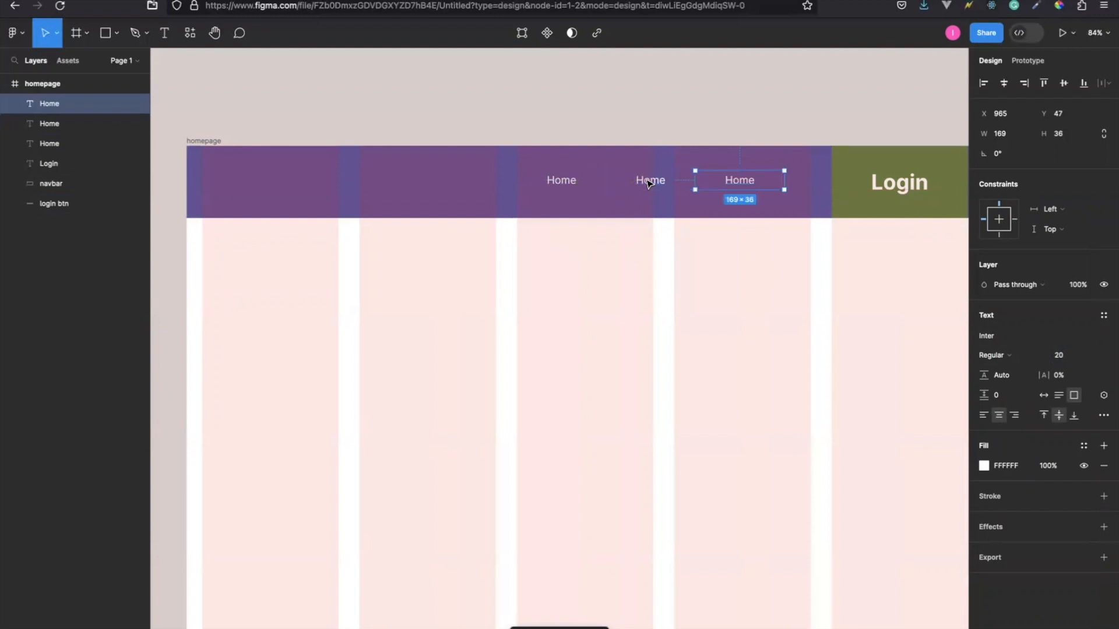
{"action": "left_click", "coordinate": [553, 188]}
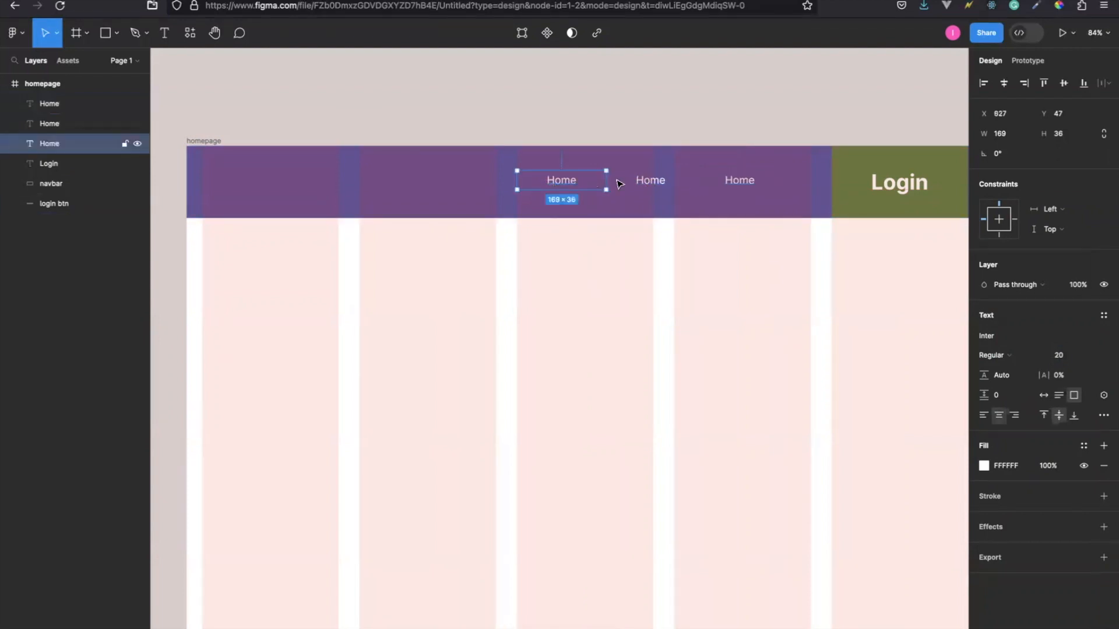
{"action": "left_click", "coordinate": [648, 180], "text": "shift"}
{"action": "left_click", "coordinate": [761, 186], "text": "shift"}
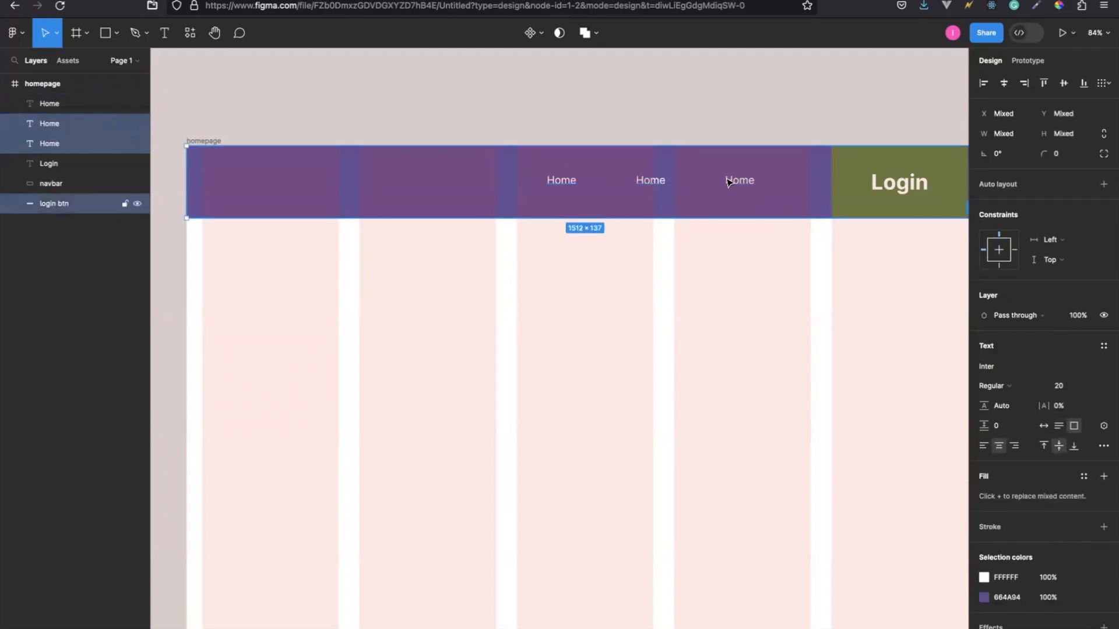
{"action": "left_click", "coordinate": [70, 104], "text": "shift"}
{"action": "key", "text": "Right"}
{"action": "key", "text": "Right"}
{"action": "key", "text": "Right"}
{"action": "key", "text": "Right"}
{"action": "key", "text": "Right"}
{"action": "key", "text": "Right"}
{"action": "key", "text": "Right"}
{"action": "key", "text": "Right"}
{"action": "key", "text": "Right"}
{"action": "key", "text": "Right"}
{"action": "key", "text": "Right"}
{"action": "key", "text": "Right"}
{"action": "key", "text": "Right"}
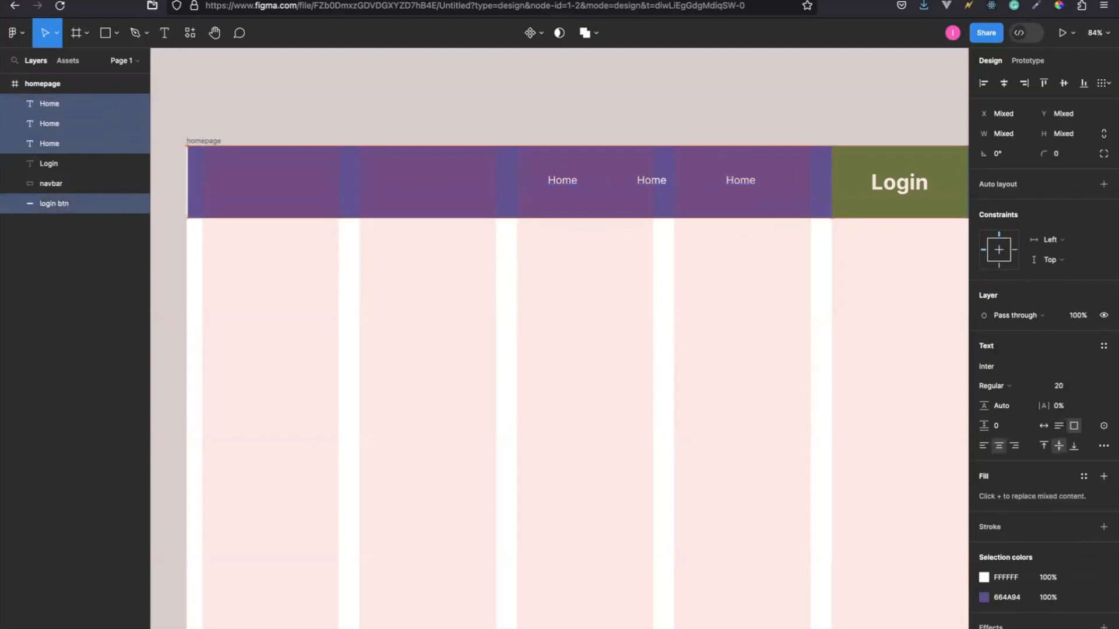
{"action": "key", "text": "ctrl+z"}
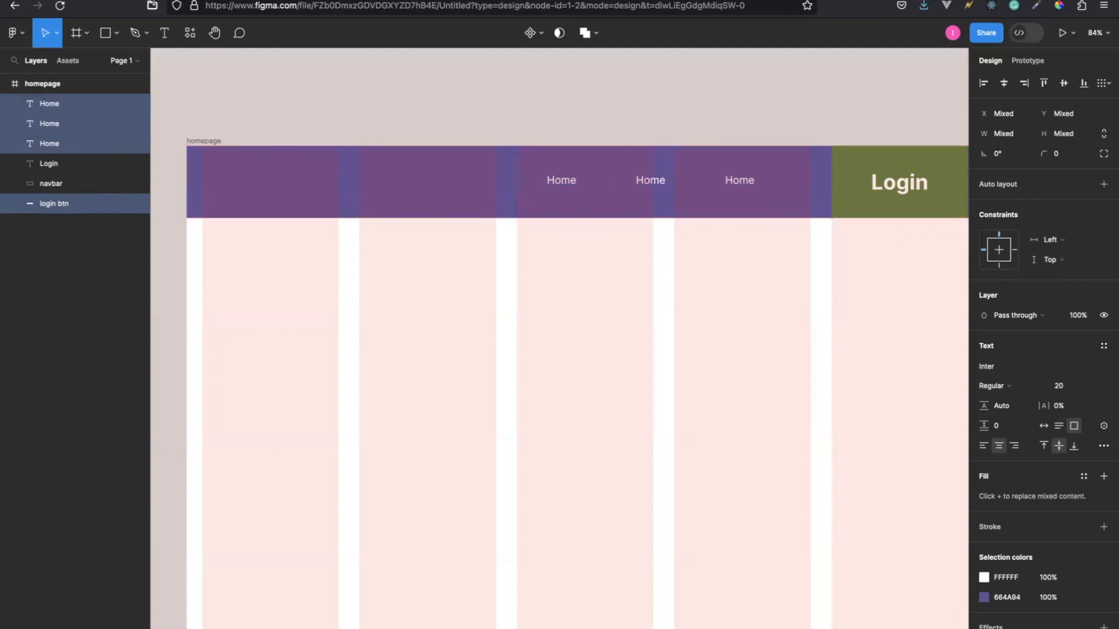
Shift the three Home texts together about 50 to the right, up to the fourth column's right edge.
{"action": "left_click", "coordinate": [562, 181]}
{"action": "left_click", "coordinate": [650, 181], "text": "shift"}
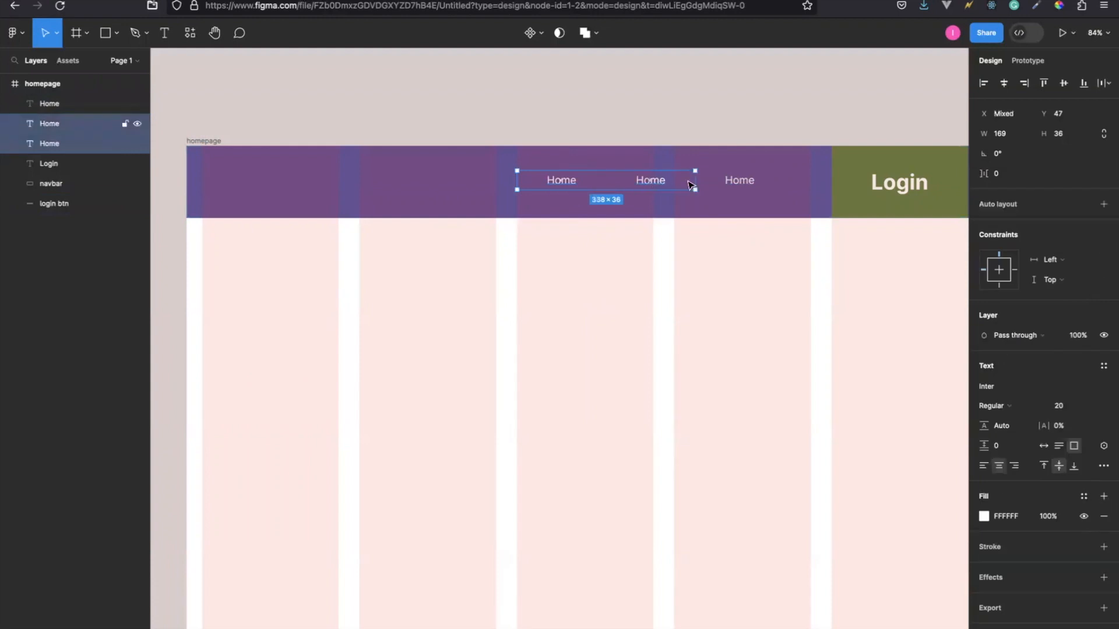
{"action": "left_click", "coordinate": [739, 182], "text": "shift"}
{"action": "key", "text": "Right"}
{"action": "key", "text": "Right"}
{"action": "key", "text": "Right"}
{"action": "key", "text": "Right"}
{"action": "key", "text": "Right"}
{"action": "key", "text": "Right"}
{"action": "key", "text": "Right"}
{"action": "key", "text": "Right"}
{"action": "key", "text": "Right"}
{"action": "key", "text": "Right"}
{"action": "key", "text": "Right"}
{"action": "key", "text": "Right"}
{"action": "key", "text": "Right"}
{"action": "key", "text": "Right"}
{"action": "key", "text": "Right"}
{"action": "key", "text": "Right"}
{"action": "key", "text": "Right"}
{"action": "key", "text": "Right"}
{"action": "key", "text": "Right"}
{"action": "key", "text": "Right"}
{"action": "key", "text": "Right"}
{"action": "key", "text": "Right"}
{"action": "key", "text": "Right"}
{"action": "key", "text": "Right"}
{"action": "key", "text": "Right"}
{"action": "key", "text": "Right"}
{"action": "key", "text": "Right"}
{"action": "key", "text": "Right"}
{"action": "key", "text": "Right"}
{"action": "key", "text": "Right"}
{"action": "key", "text": "Right"}
{"action": "key", "text": "Right"}
{"action": "key", "text": "Right"}
{"action": "key", "text": "Right"}
{"action": "key", "text": "Right"}
{"action": "key", "text": "Right"}
{"action": "key", "text": "Right"}
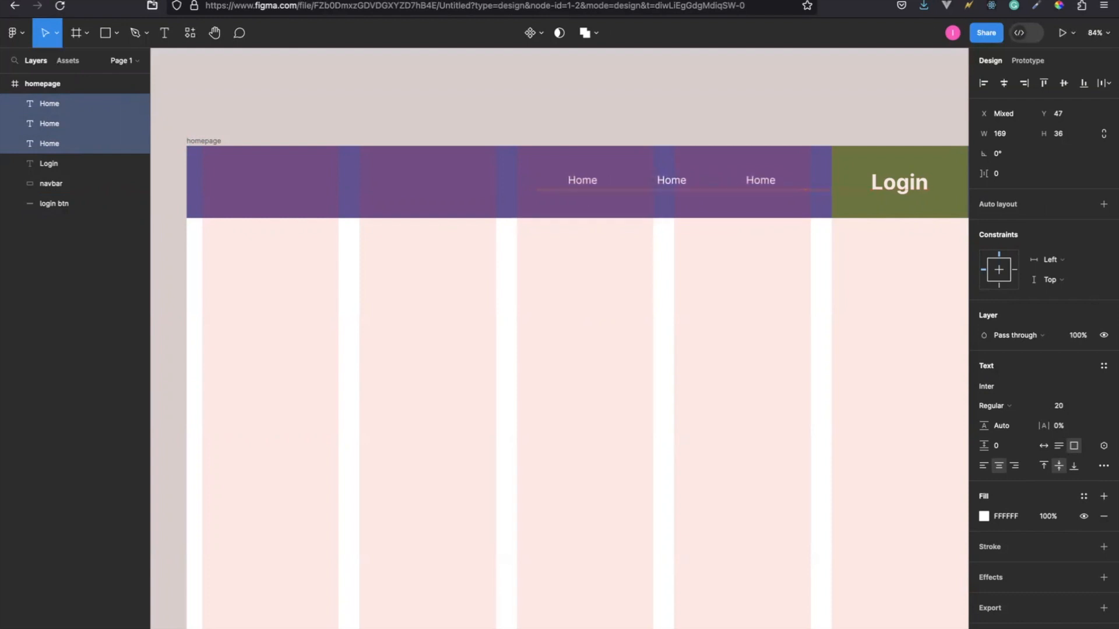
{"action": "key", "text": "Right"}
{"action": "key", "text": "Right"}
{"action": "key", "text": "Right"}
{"action": "key", "text": "Right"}
{"action": "key", "text": "Right"}
{"action": "key", "text": "Right"}
{"action": "key", "text": "Right"}
{"action": "key", "text": "Right"}
{"action": "key", "text": "Right"}
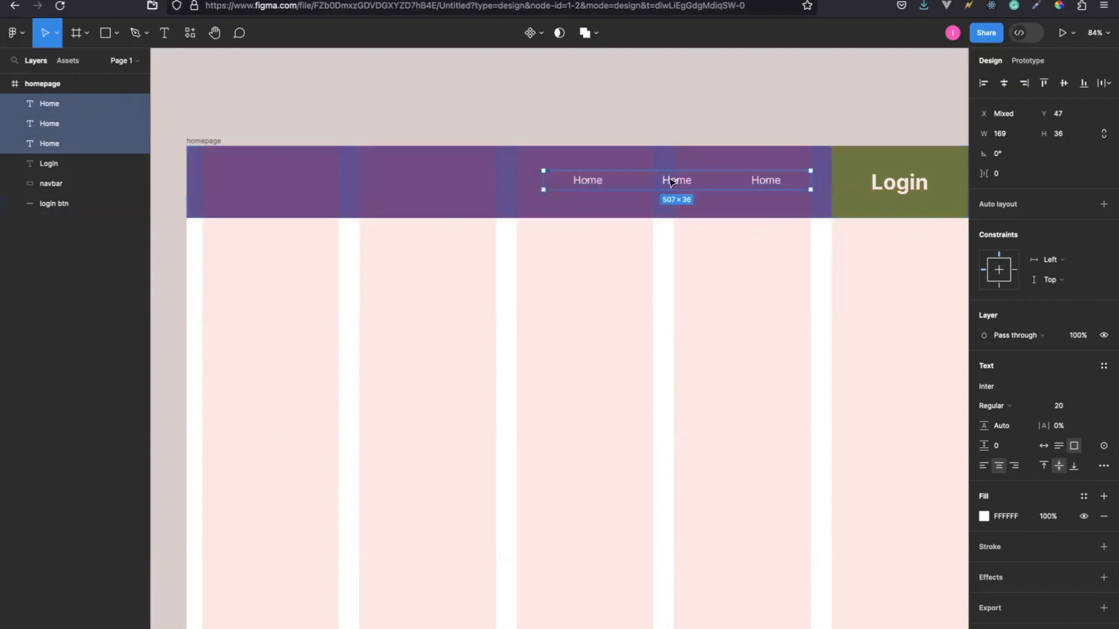
Change the middle Home text to Gallery and the one nearest the Login button to About.
{"action": "double_click", "coordinate": [676, 182]}
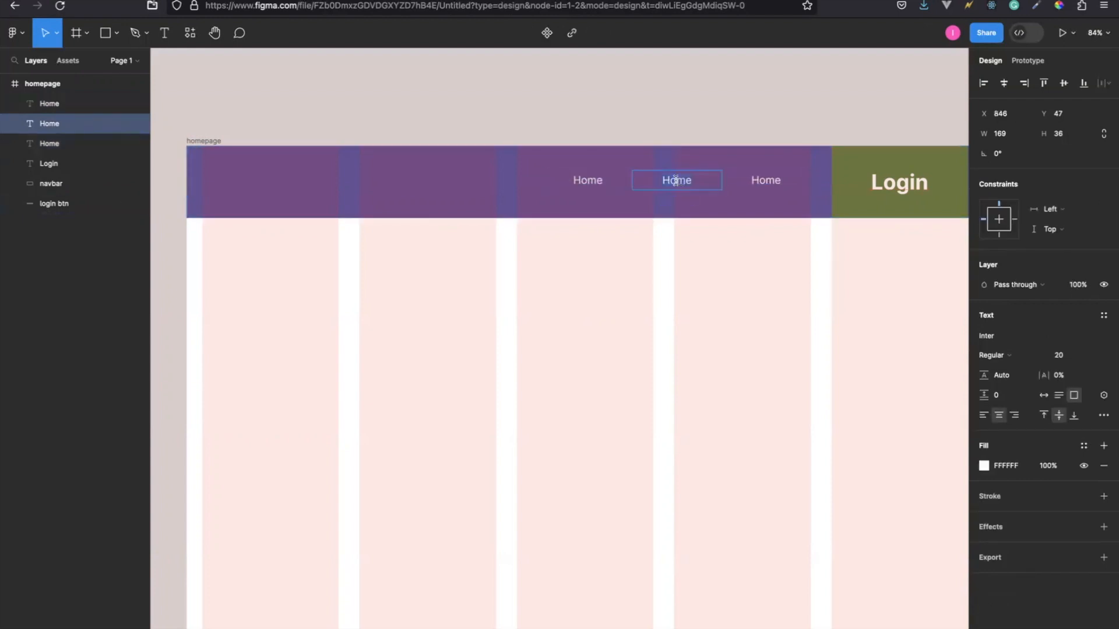
{"action": "type", "text": "Gallery"}
{"action": "left_click", "coordinate": [771, 181]}
{"action": "double_click", "coordinate": [772, 181]}
{"action": "type", "text": "About"}
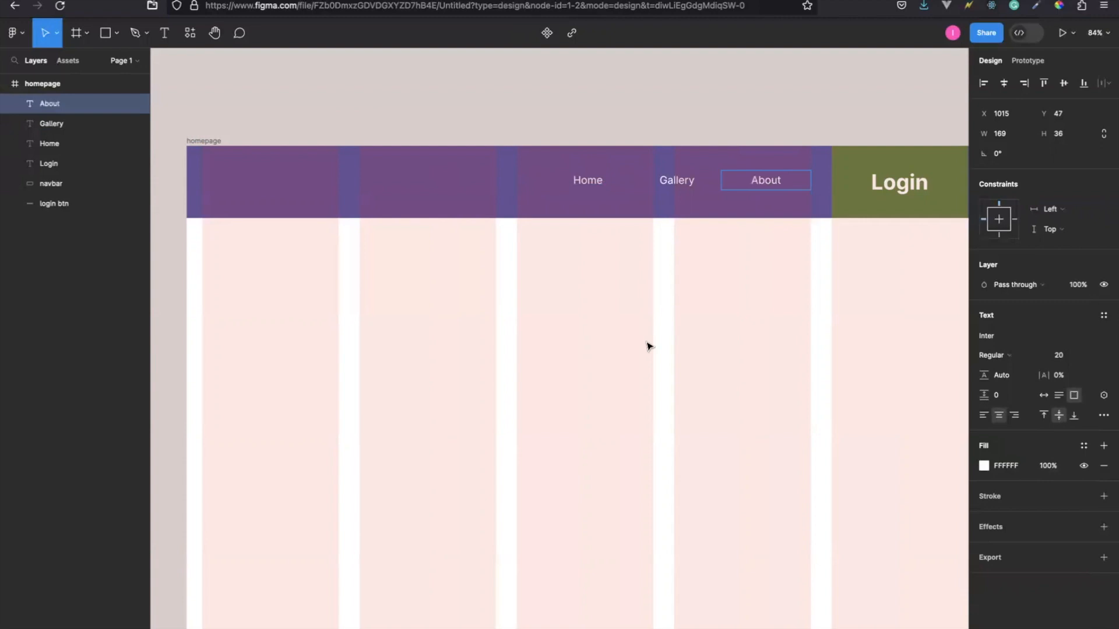
{"action": "key", "text": "Escape"}
{"action": "left_click", "coordinate": [832, 357]}
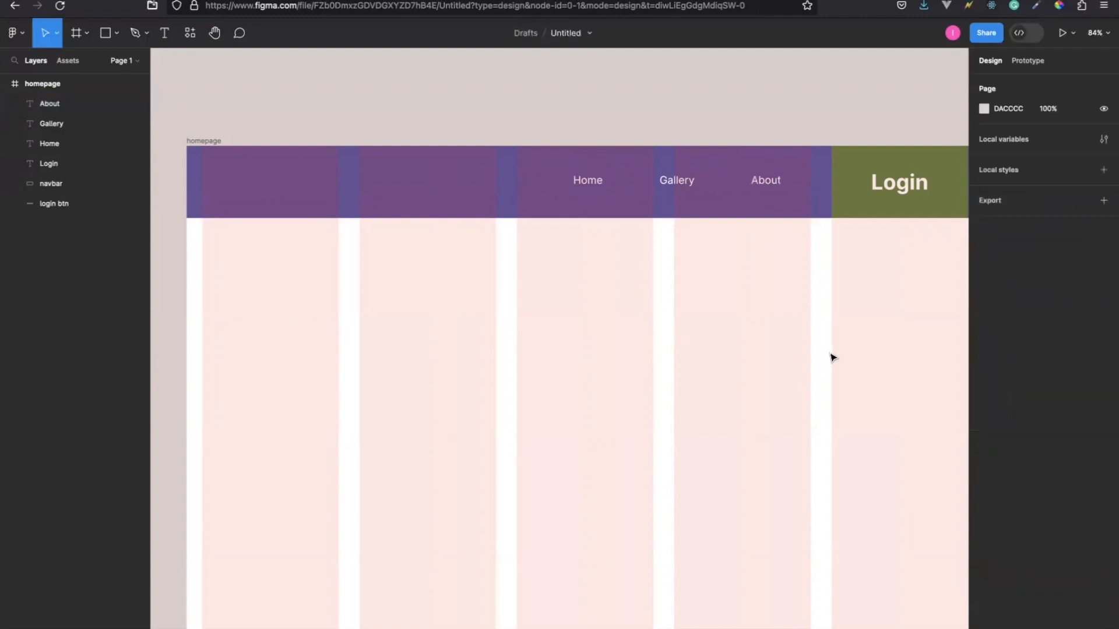
Hide the homepage frame's column grid and look over the finished header.
{"action": "left_click", "coordinate": [195, 140]}
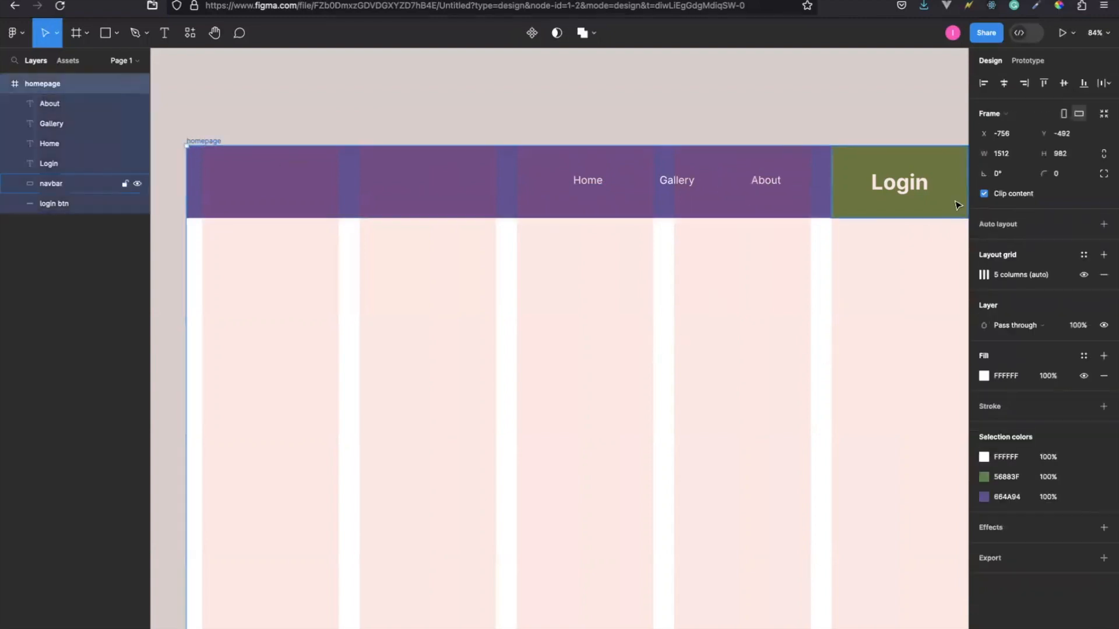
{"action": "left_click", "coordinate": [1086, 275]}
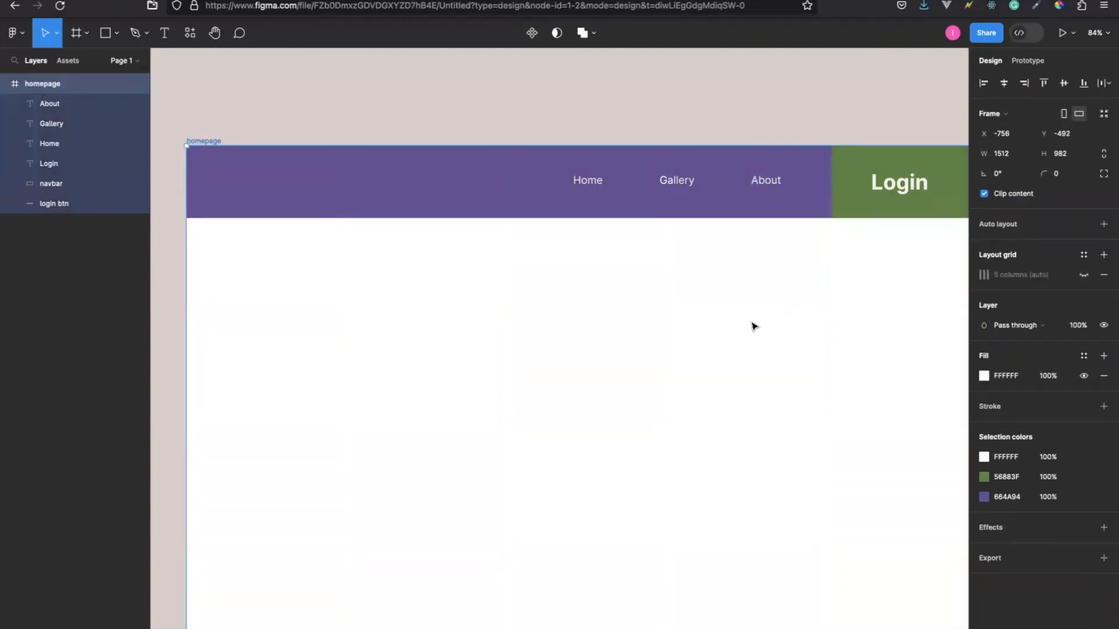
{"action": "scroll", "coordinate": [752, 333], "scroll_direction": "right", "scroll_amount": 5}
{"action": "scroll", "coordinate": [752, 333], "scroll_direction": "down", "scroll_amount": 1}
{"action": "scroll", "coordinate": [752, 333], "scroll_direction": "left", "scroll_amount": 5}
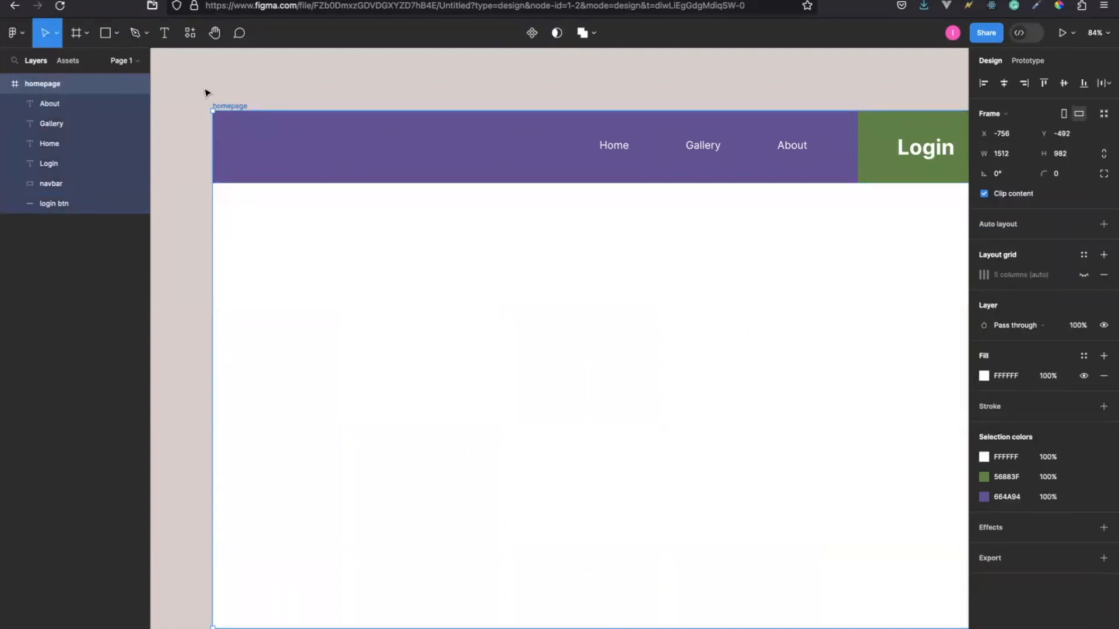
Duplicate the purple header bar and move the copy down to the homepage frame's bottom edge, at Y 845.
{"action": "left_click", "coordinate": [268, 153]}
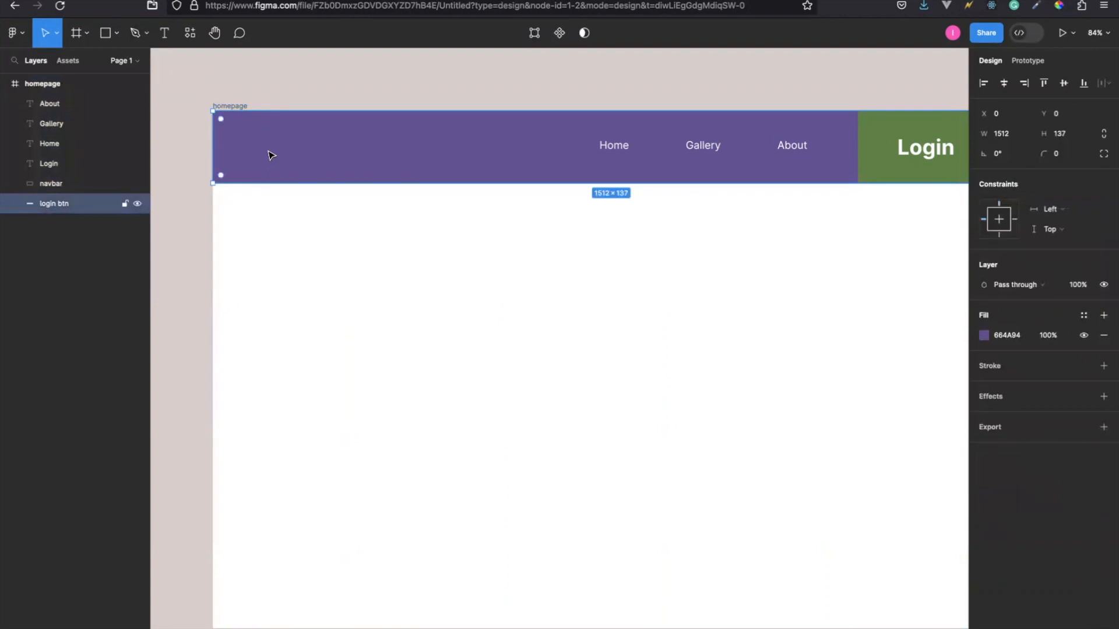
{"action": "key", "text": "ctrl+d"}
{"action": "left_click_drag", "start_coordinate": [344, 170], "coordinate": [332, 444]}
{"action": "scroll", "coordinate": [280, 411], "scroll_direction": "right", "scroll_amount": 3}
{"action": "scroll", "coordinate": [280, 412], "scroll_direction": "down", "scroll_amount": 1}
{"action": "scroll", "coordinate": [280, 411], "scroll_direction": "left", "scroll_amount": 5}
{"action": "scroll", "coordinate": [280, 411], "scroll_direction": "down", "scroll_amount": 1}
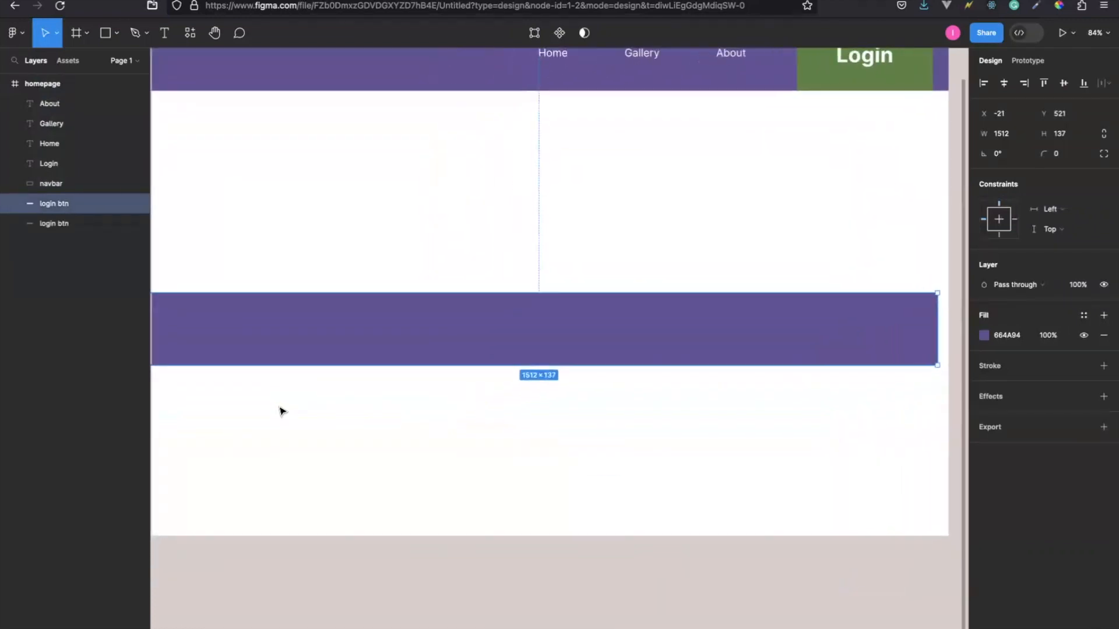
{"action": "left_click_drag", "start_coordinate": [267, 342], "coordinate": [269, 510]}
{"action": "scroll", "coordinate": [254, 462], "scroll_direction": "right", "scroll_amount": 1}
{"action": "scroll", "coordinate": [254, 462], "scroll_direction": "right", "scroll_amount": 5}
{"action": "scroll", "coordinate": [255, 462], "scroll_direction": "down", "scroll_amount": 1}
{"action": "scroll", "coordinate": [255, 462], "scroll_direction": "left", "scroll_amount": 4}
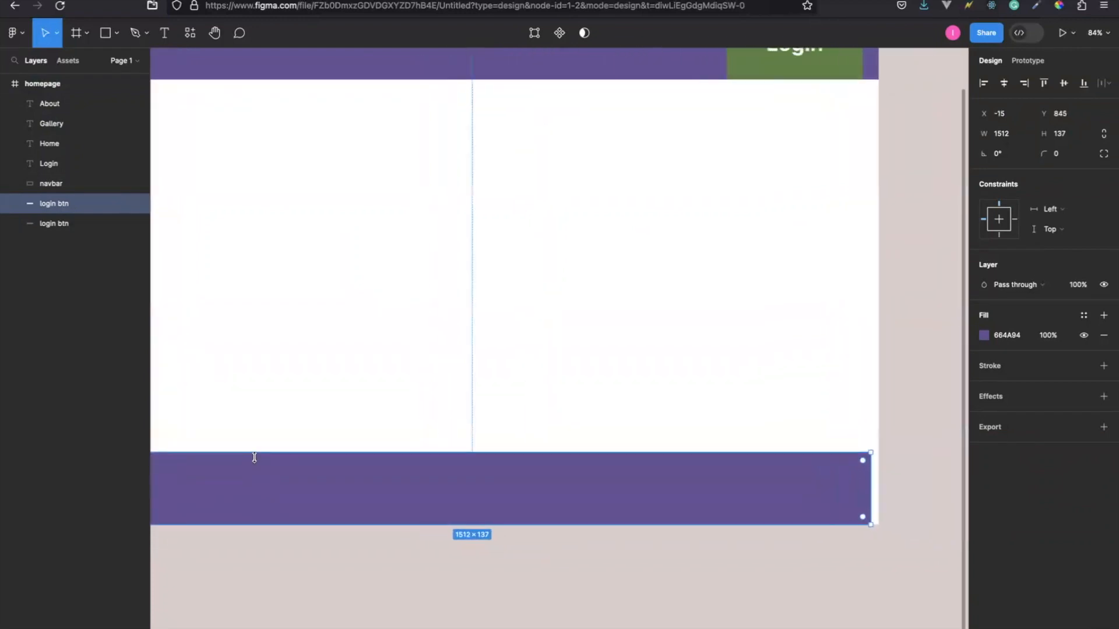
Nudge the copied purple bar right to X 0 so it lines up with both sides of the homepage frame.
{"action": "scroll", "coordinate": [254, 462], "scroll_direction": "up", "scroll_amount": 1}
{"action": "scroll", "coordinate": [254, 462], "scroll_direction": "left", "scroll_amount": 4}
{"action": "scroll", "coordinate": [255, 462], "scroll_direction": "right", "scroll_amount": 2}
{"action": "key", "text": "Right"}
{"action": "key", "text": "Right"}
{"action": "key", "text": "Right"}
{"action": "key", "text": "Right"}
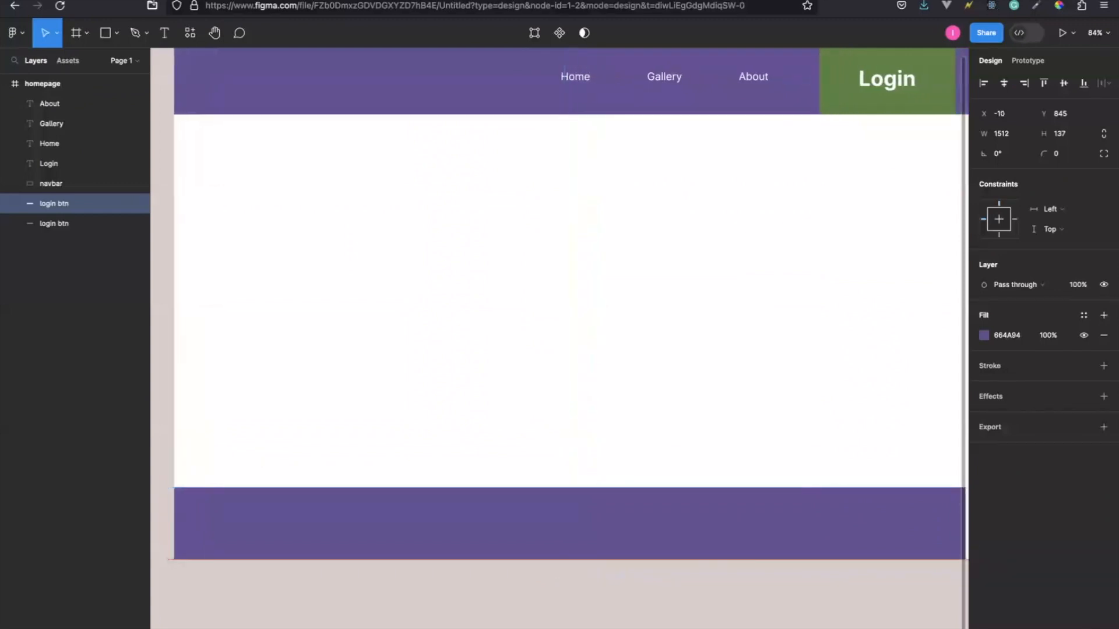
{"action": "scroll", "coordinate": [560, 338], "scroll_direction": "right", "scroll_amount": 5}
{"action": "scroll", "coordinate": [559, 338], "scroll_direction": "down", "scroll_amount": 1}
{"action": "scroll", "coordinate": [559, 338], "scroll_direction": "left", "scroll_amount": 1}
{"action": "scroll", "coordinate": [513, 297], "scroll_direction": "left", "scroll_amount": 1}
{"action": "key", "text": "Right"}
{"action": "key", "text": "Right"}
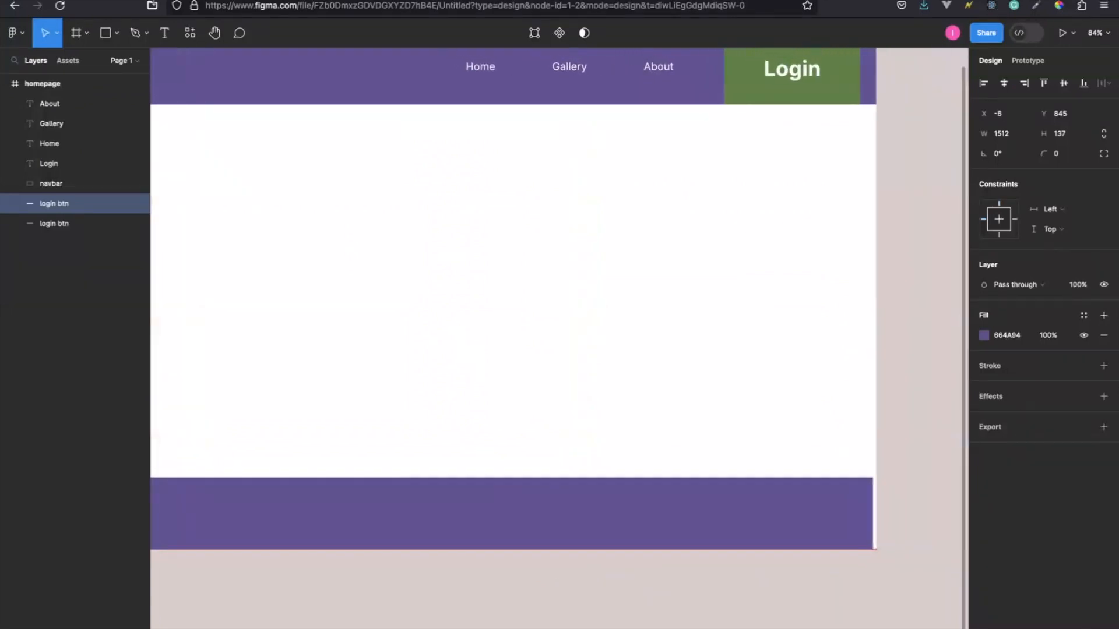
{"action": "key", "text": "Right"}
{"action": "key", "text": "Right"}
{"action": "key", "text": "Right"}
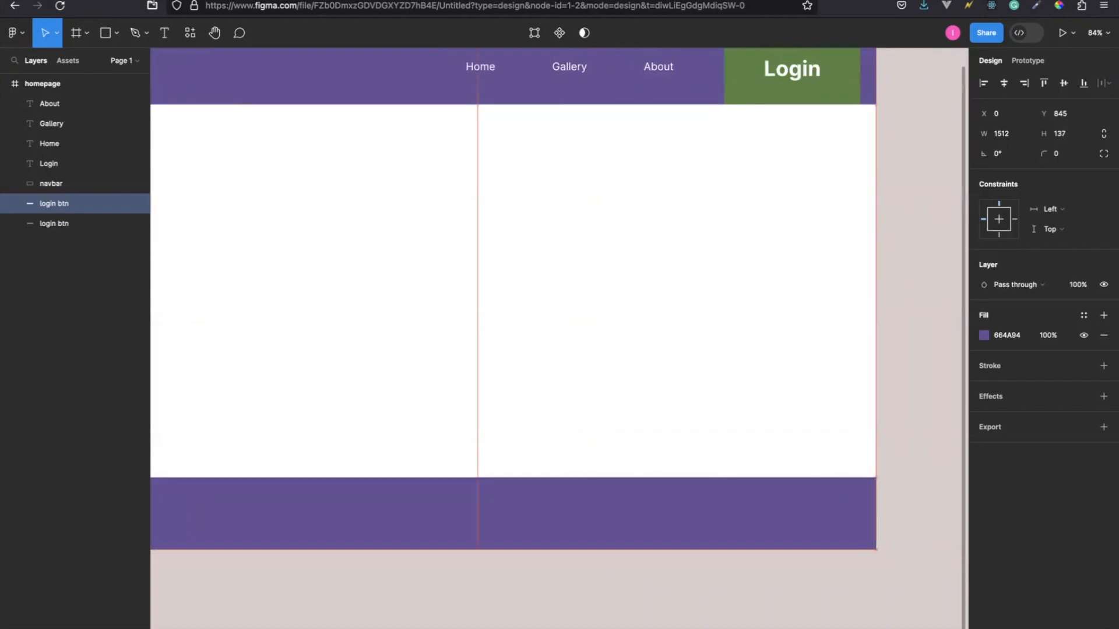
Raise the copied bar's top edge to make the footer about 236 high, keeping its bottom edge in place.
{"action": "scroll", "coordinate": [557, 297], "scroll_direction": "left", "scroll_amount": 10}
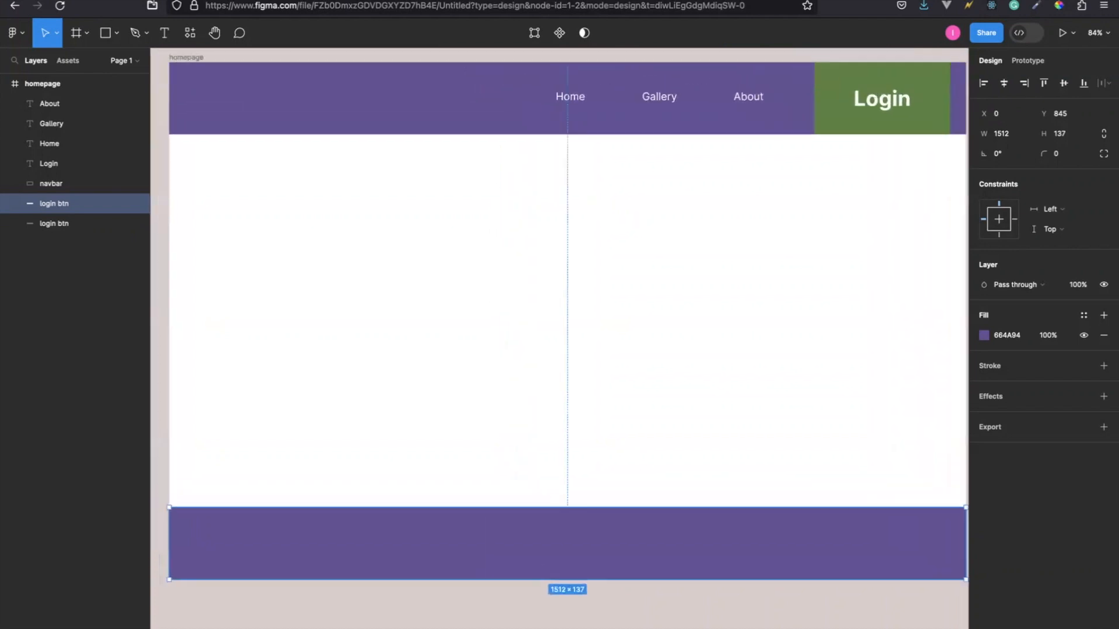
{"action": "scroll", "coordinate": [225, 559], "scroll_direction": "right", "scroll_amount": 4}
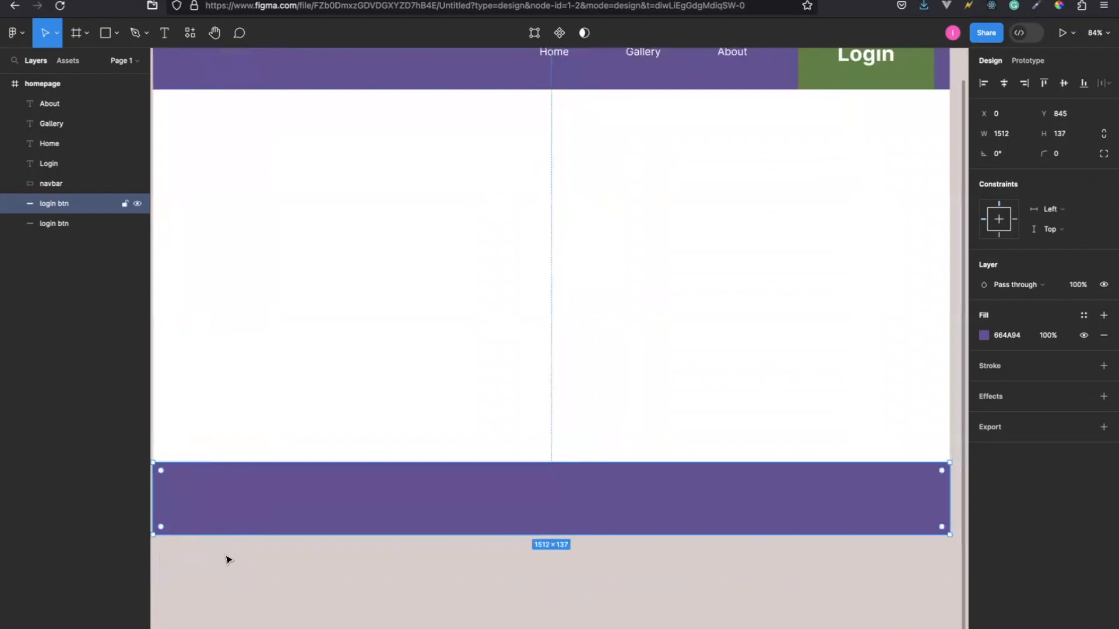
{"action": "left_click_drag", "start_coordinate": [507, 463], "coordinate": [506, 408]}
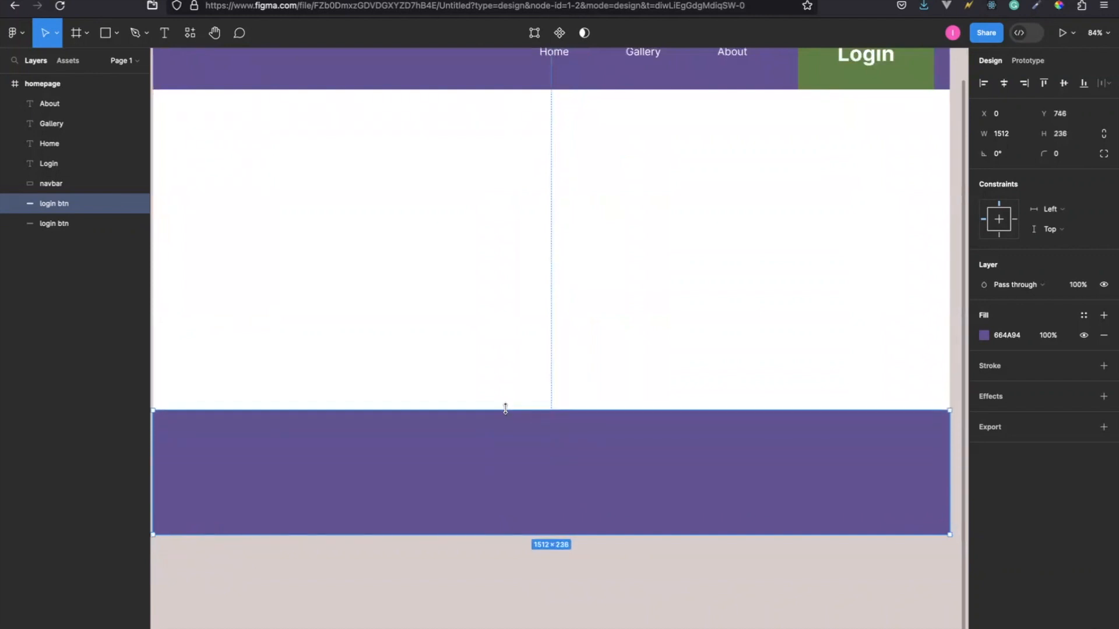
Change the footer bar's fill to near-black 1D1C1F and deselect it.
{"action": "scroll", "coordinate": [439, 494], "scroll_direction": "left", "scroll_amount": 4}
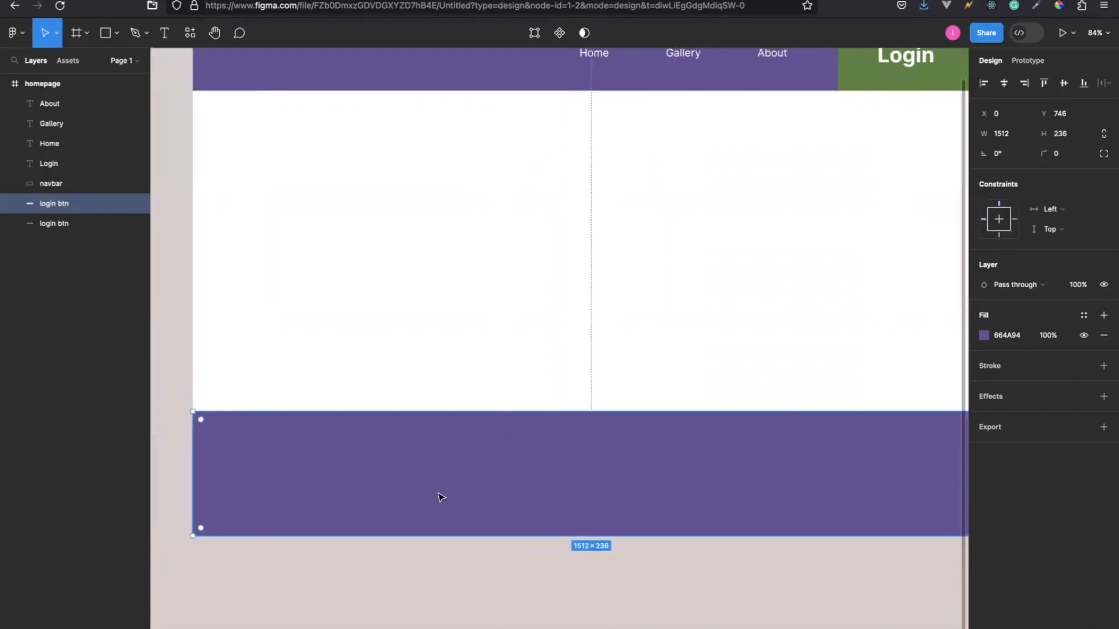
{"action": "scroll", "coordinate": [439, 494], "scroll_direction": "right", "scroll_amount": 3}
{"action": "scroll", "coordinate": [441, 497], "scroll_direction": "right", "scroll_amount": 1}
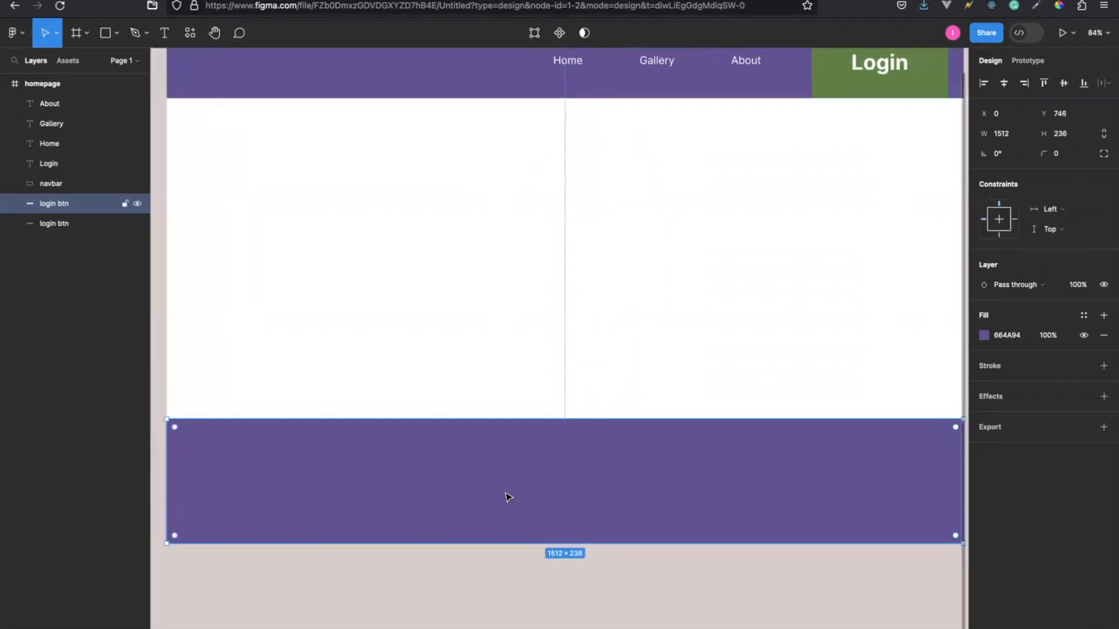
{"action": "left_click", "coordinate": [983, 337]}
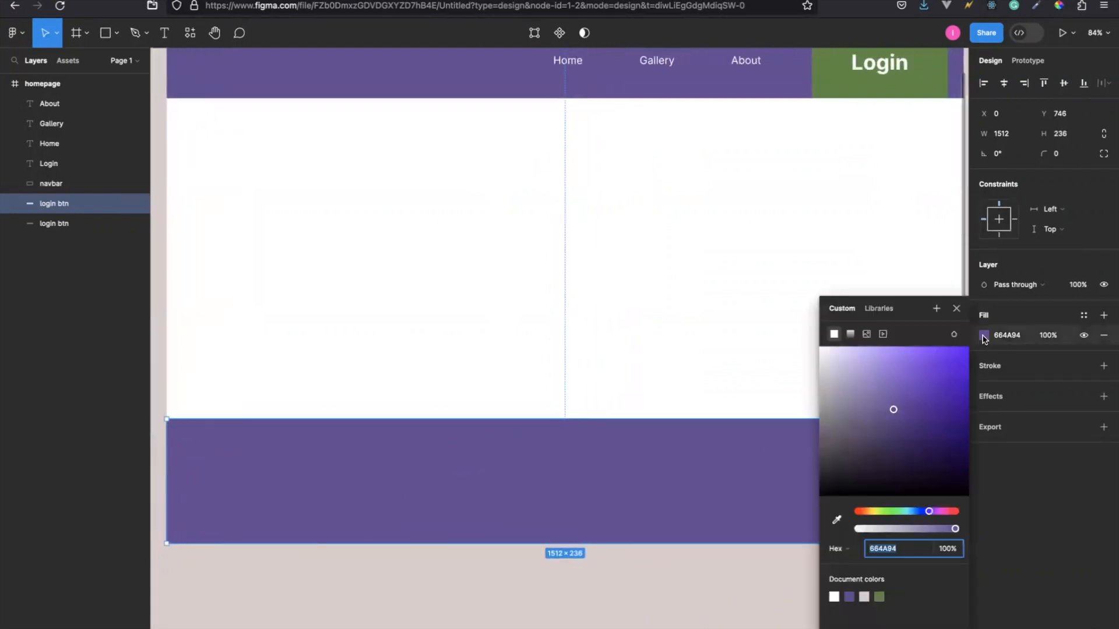
{"action": "left_click_drag", "start_coordinate": [895, 411], "coordinate": [835, 480]}
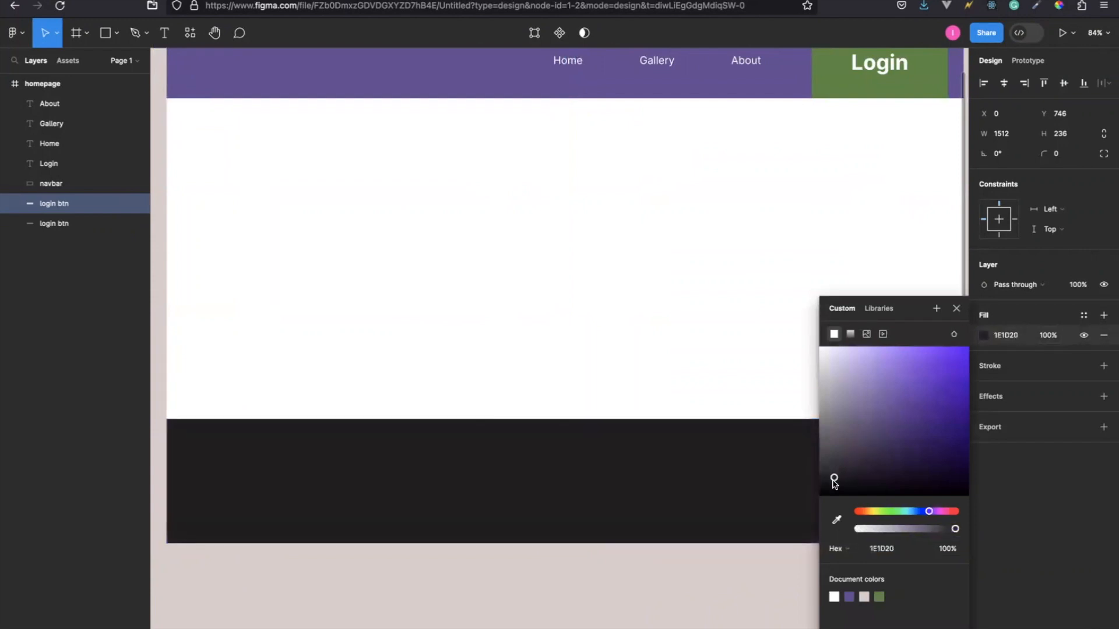
{"action": "left_click", "coordinate": [596, 320]}
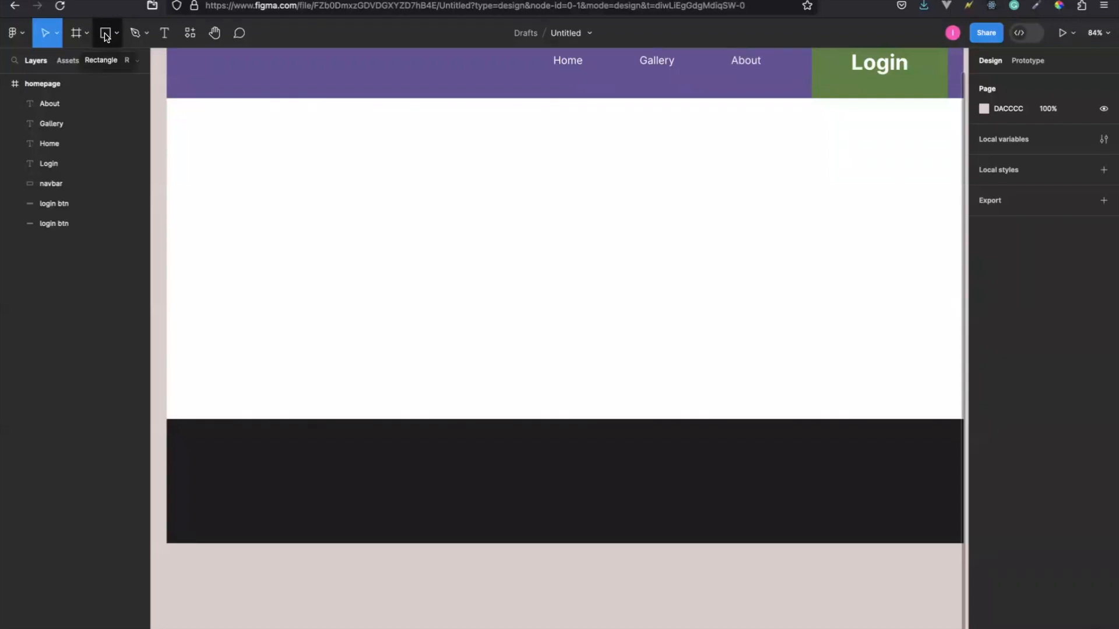
Add a Contact Us text box about 230 × 36 near the footer's top edge and place a duplicate at the footer's horizontal centre.
{"action": "left_click", "coordinate": [165, 33]}
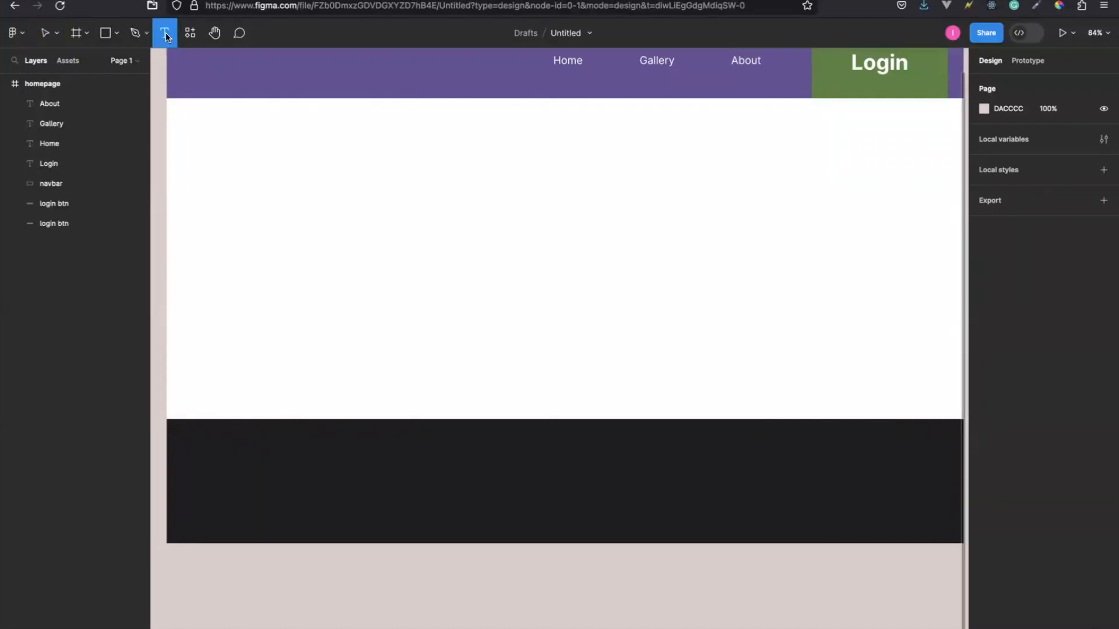
{"action": "left_click_drag", "start_coordinate": [278, 435], "coordinate": [399, 454]}
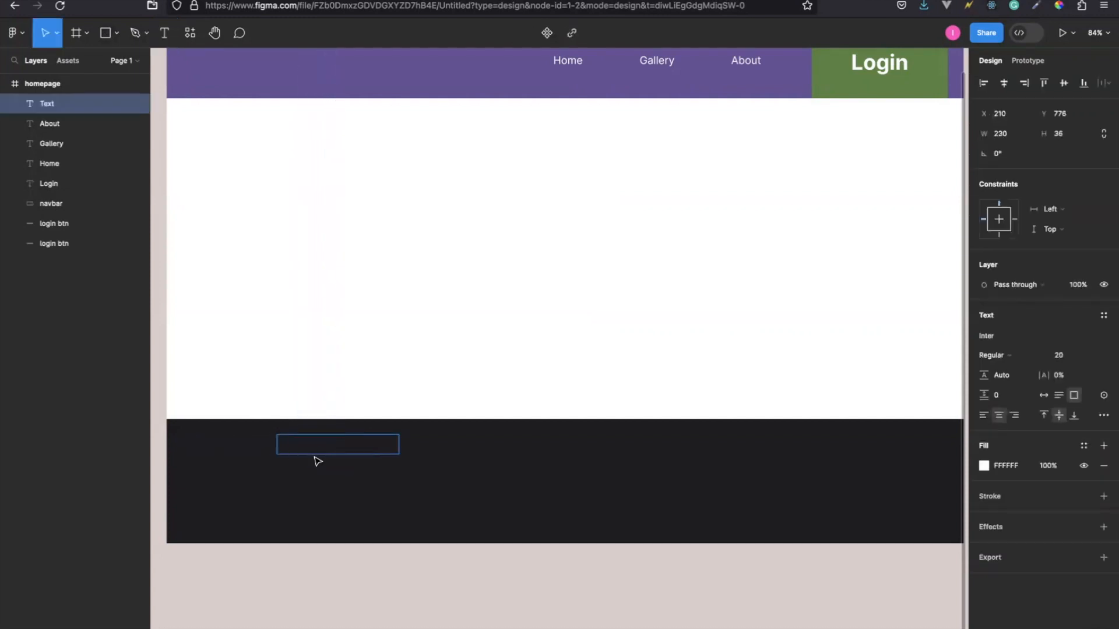
{"action": "type", "text": "Contact Us"}
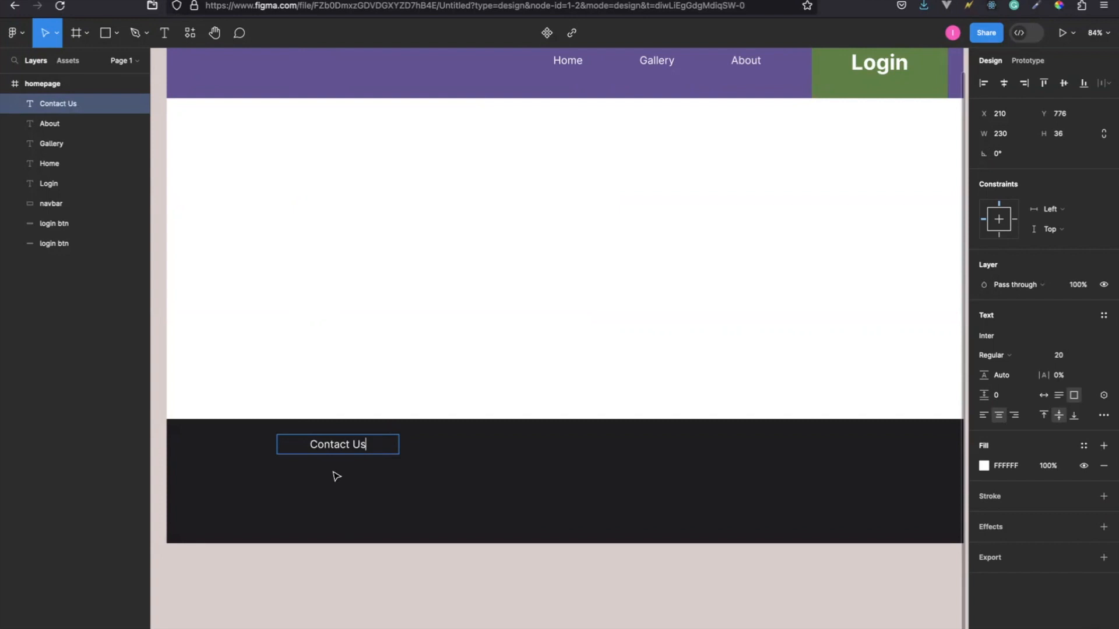
{"action": "key", "text": "Escape"}
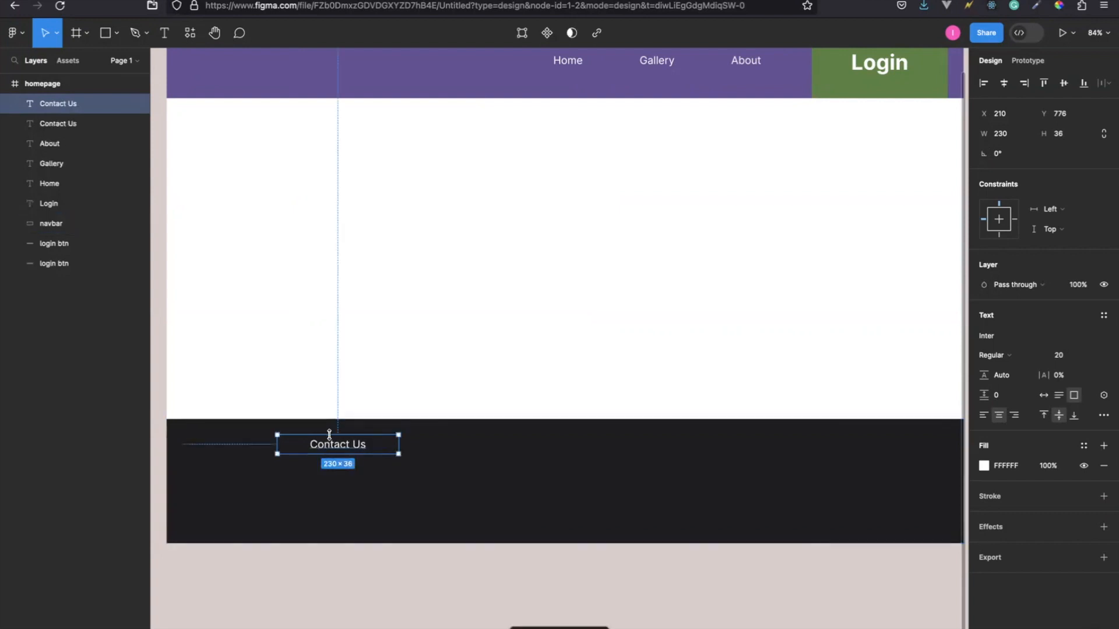
{"action": "left_click_drag", "start_coordinate": [361, 443], "coordinate": [585, 446]}
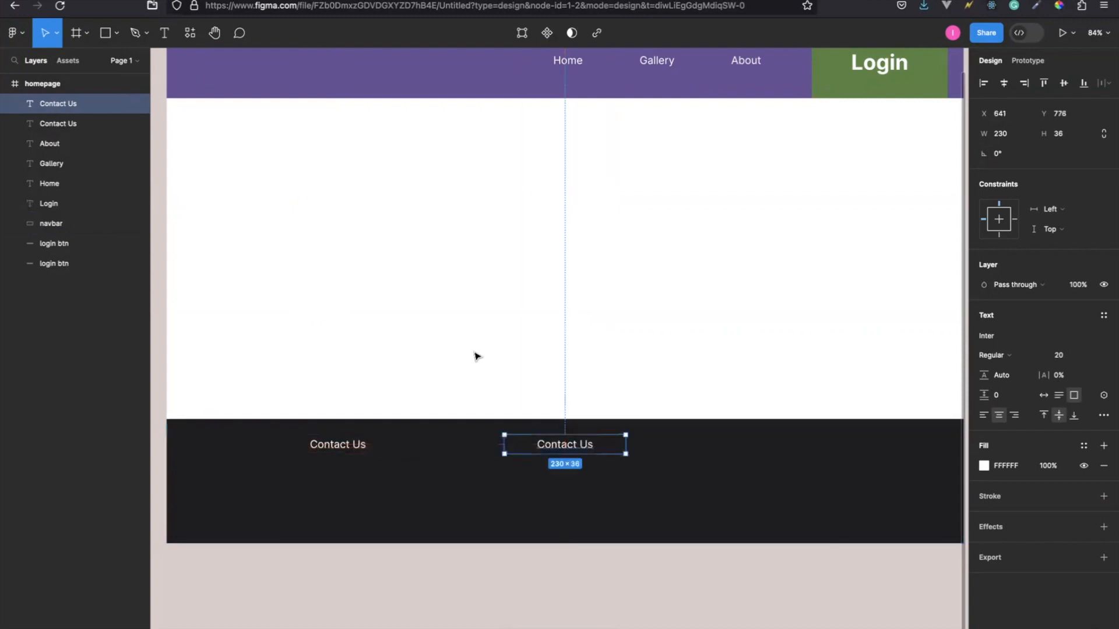
Show the homepage frame's five-column layout grid again.
{"action": "scroll", "coordinate": [475, 355], "scroll_direction": "up", "scroll_amount": 5}
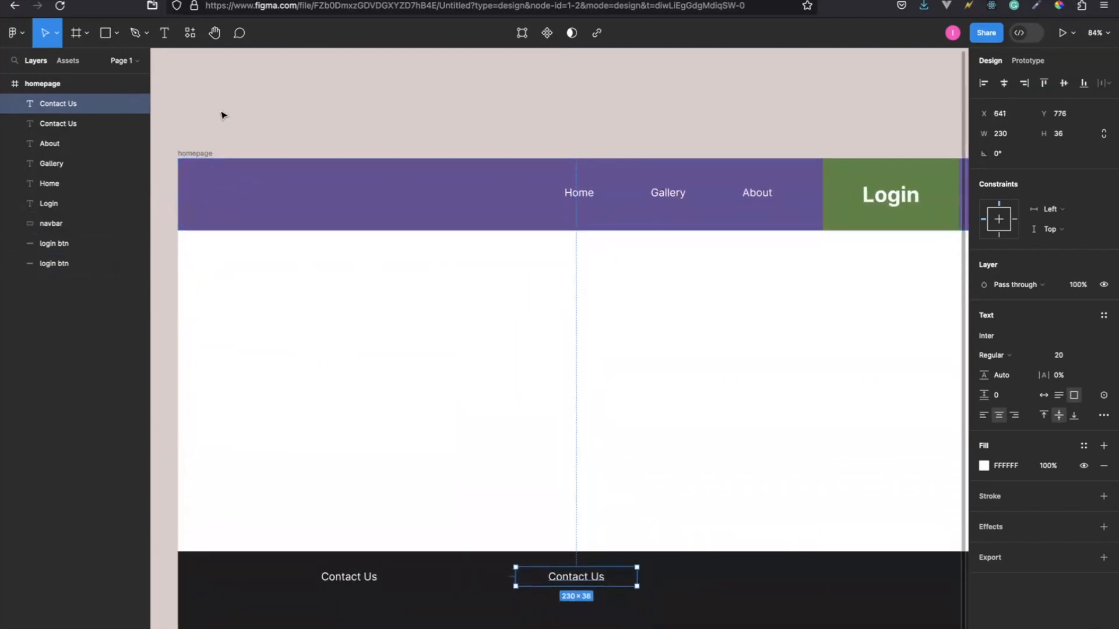
{"action": "left_click", "coordinate": [197, 153]}
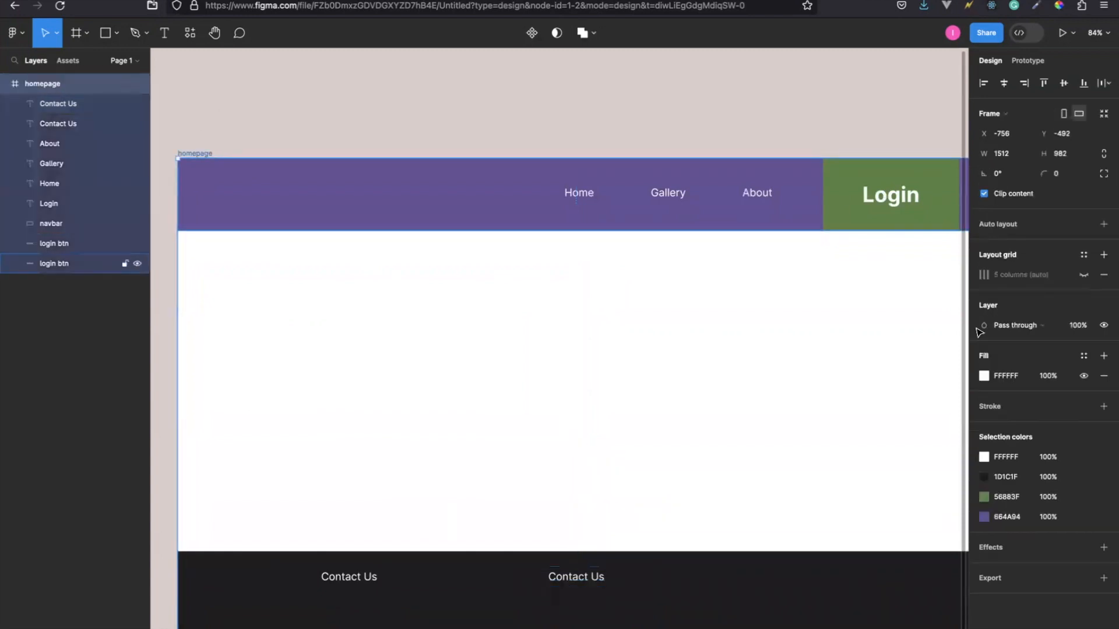
{"action": "left_click", "coordinate": [1083, 275]}
{"action": "scroll", "coordinate": [589, 386], "scroll_direction": "down", "scroll_amount": 1}
{"action": "scroll", "coordinate": [588, 387], "scroll_direction": "down", "scroll_amount": 5}
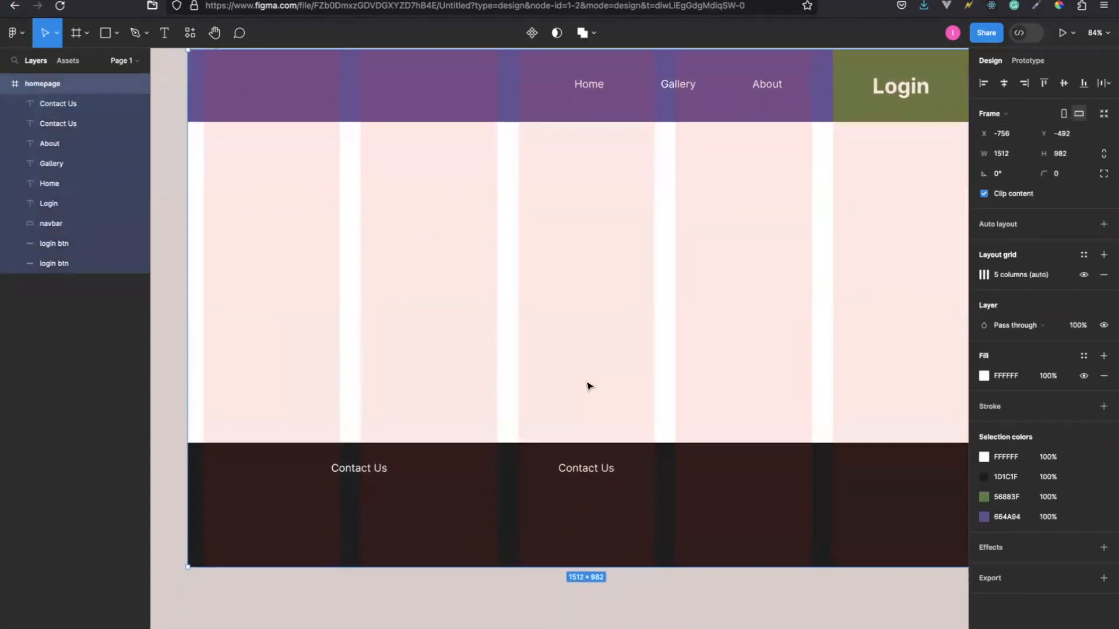
{"action": "scroll", "coordinate": [589, 387], "scroll_direction": "up", "scroll_amount": 2}
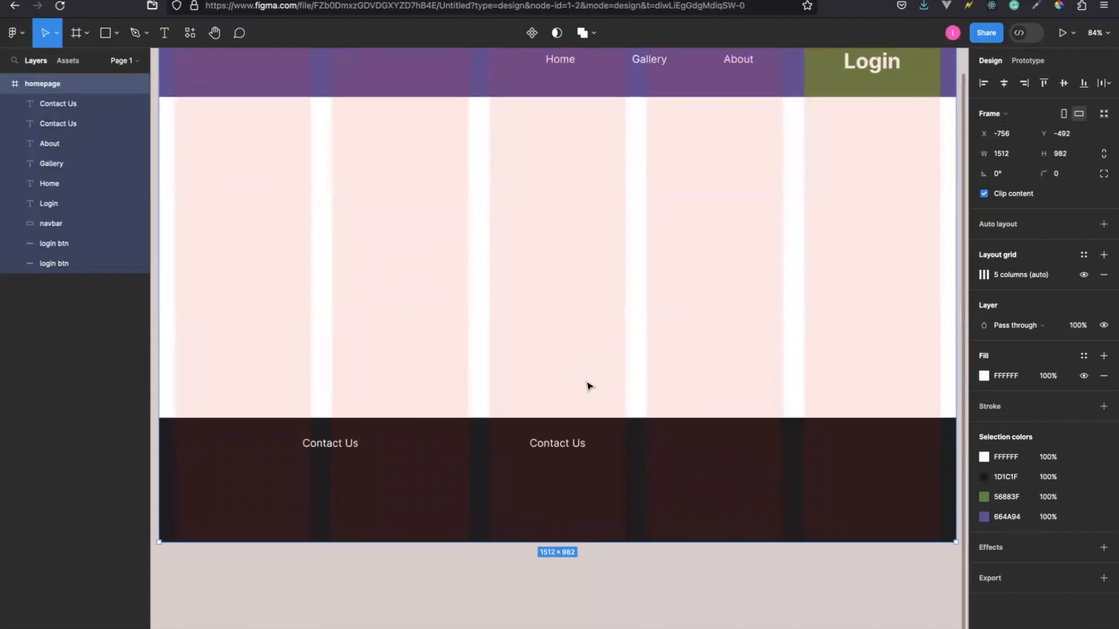
Change the centred Contact Us copy to Our Terms and Conditions and widen its text box on both sides to about 300.
{"action": "left_click", "coordinate": [560, 442]}
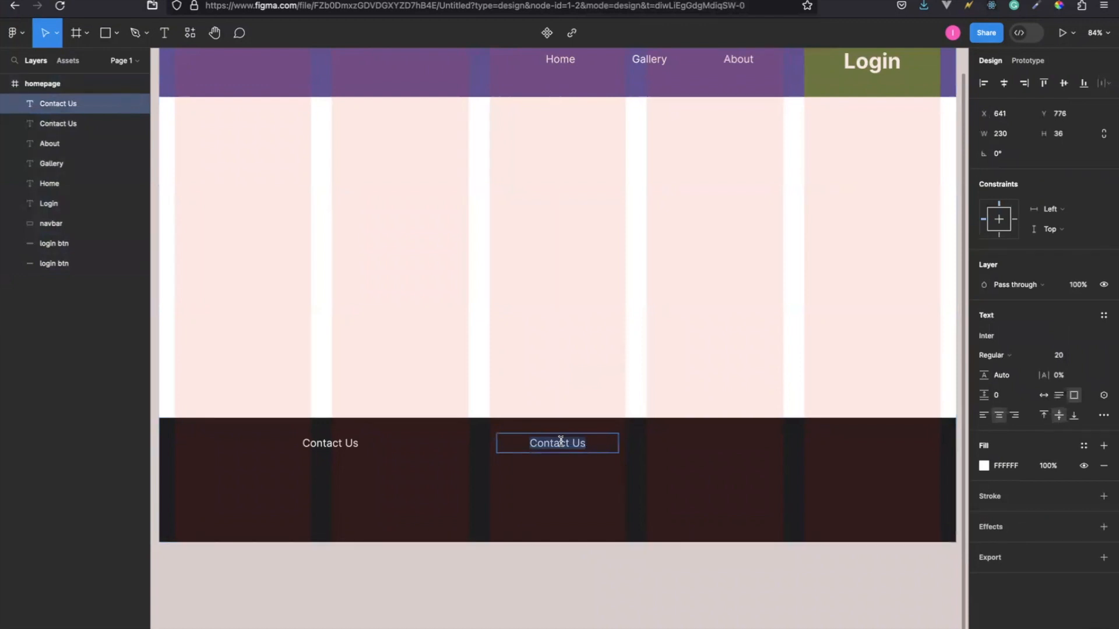
{"action": "type", "text": "Our Terms and Conditions"}
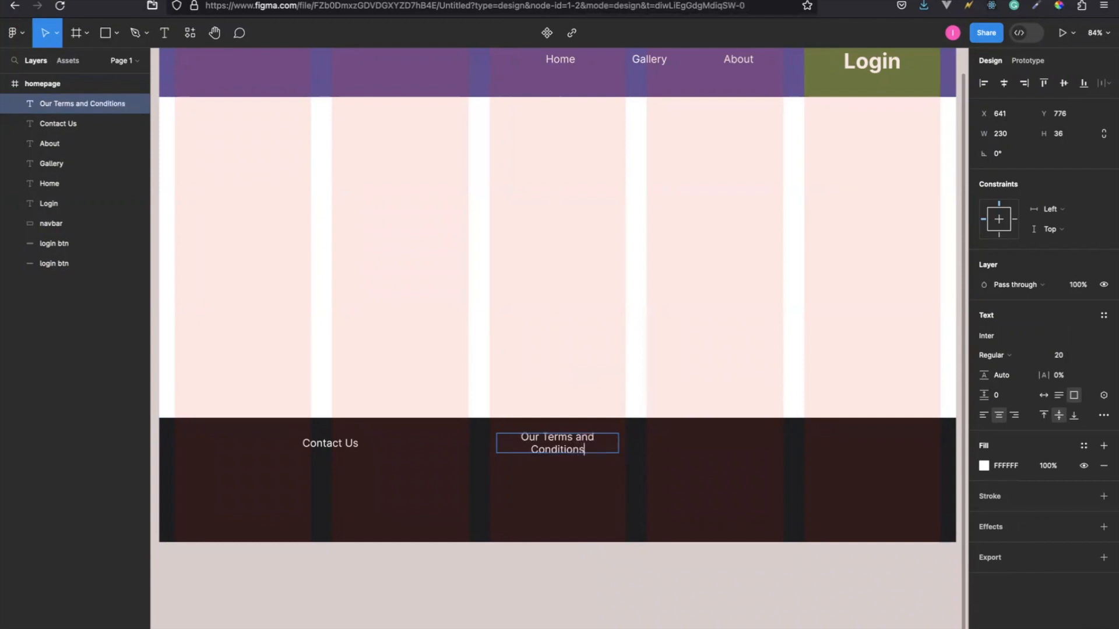
{"action": "key", "text": "Escape"}
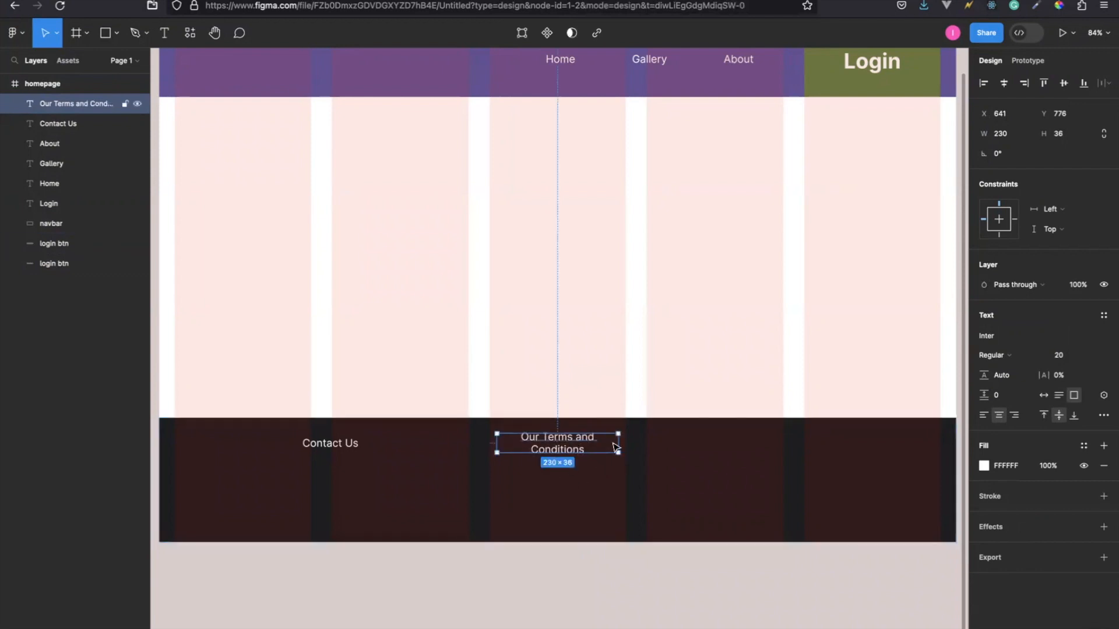
{"action": "left_click_drag", "start_coordinate": [616, 443], "coordinate": [639, 443]}
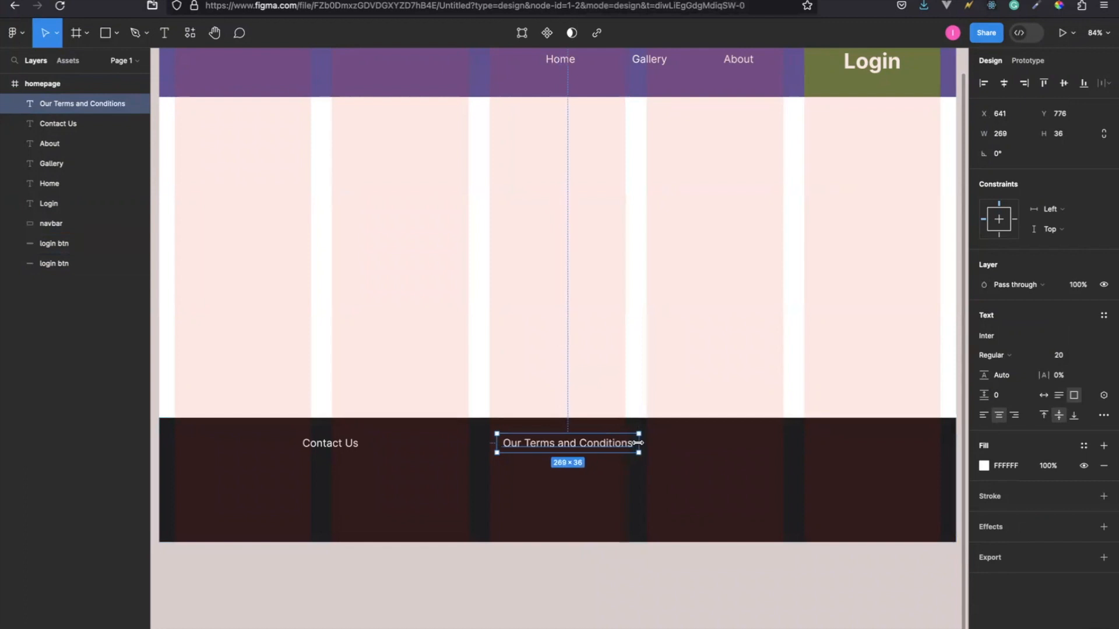
{"action": "left_click_drag", "start_coordinate": [494, 442], "coordinate": [479, 442]}
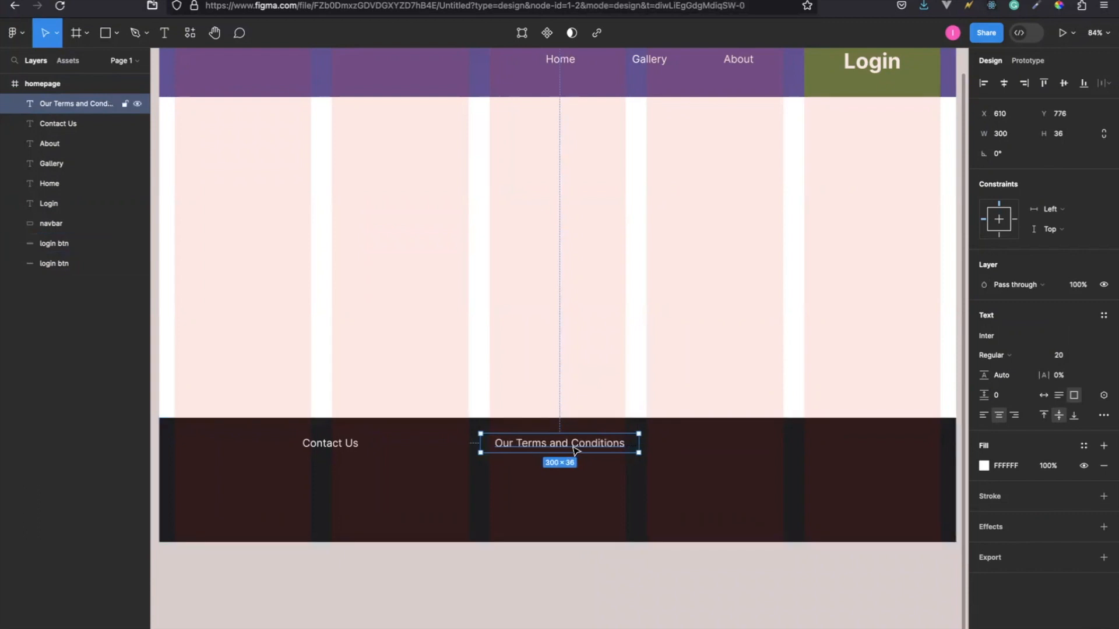
Duplicate the Our Terms and Conditions text and place the copy on its right in the same row, at about X 968.
{"action": "key", "text": "ctrl+d"}
{"action": "left_click_drag", "start_coordinate": [574, 449], "coordinate": [756, 445]}
{"action": "left_click_drag", "start_coordinate": [757, 444], "coordinate": [757, 444]}
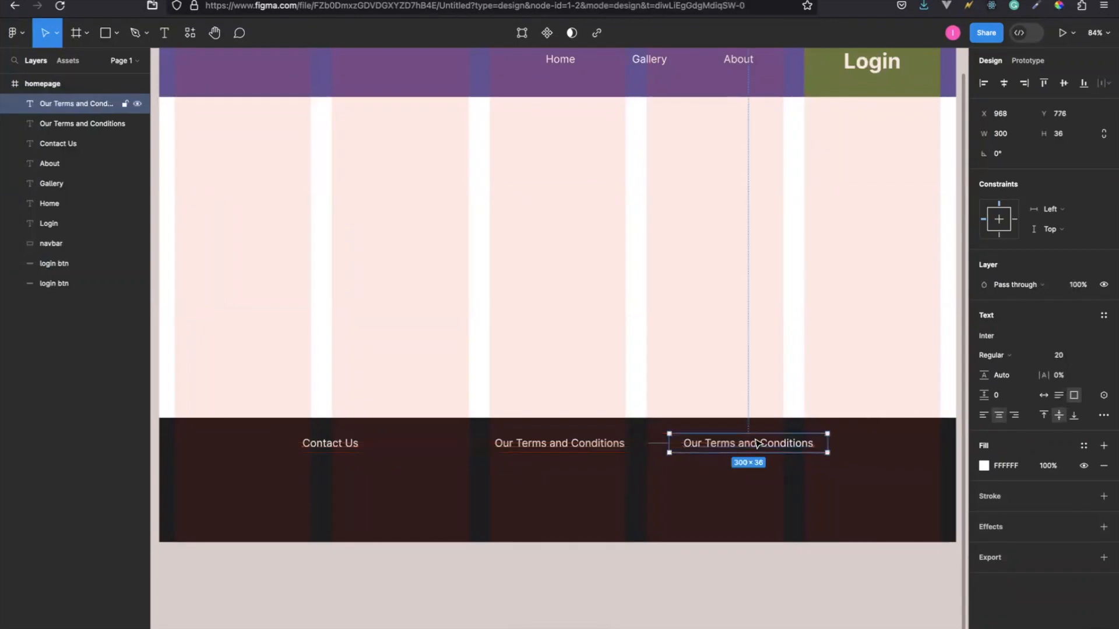
Change the rightmost footer text to Testimonials and deselect it.
{"action": "double_click", "coordinate": [757, 444]}
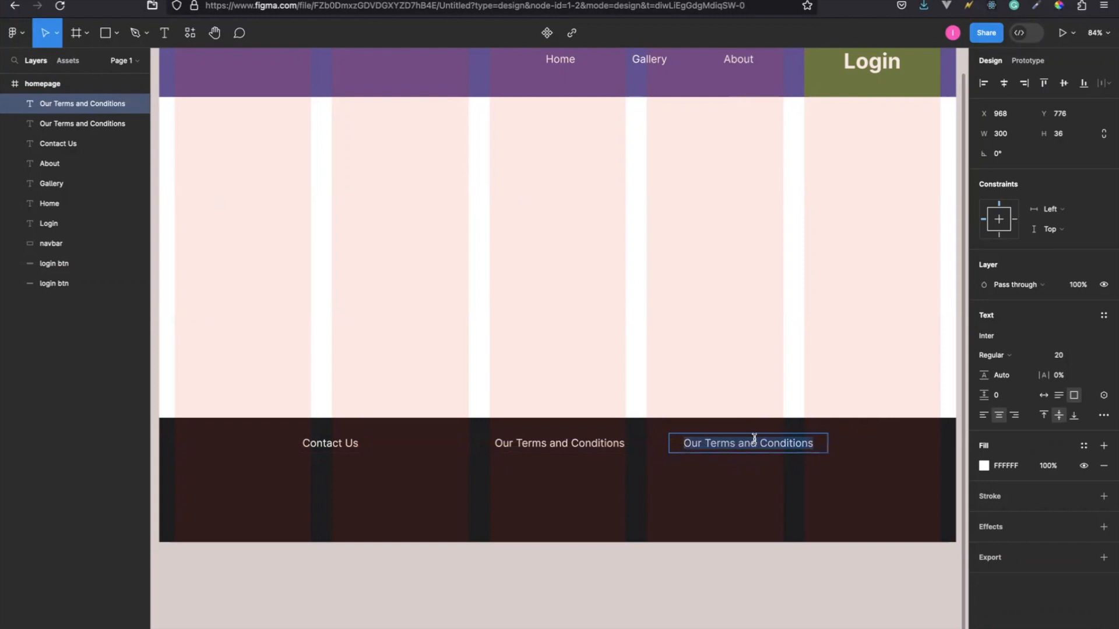
{"action": "type", "text": "Testimonials"}
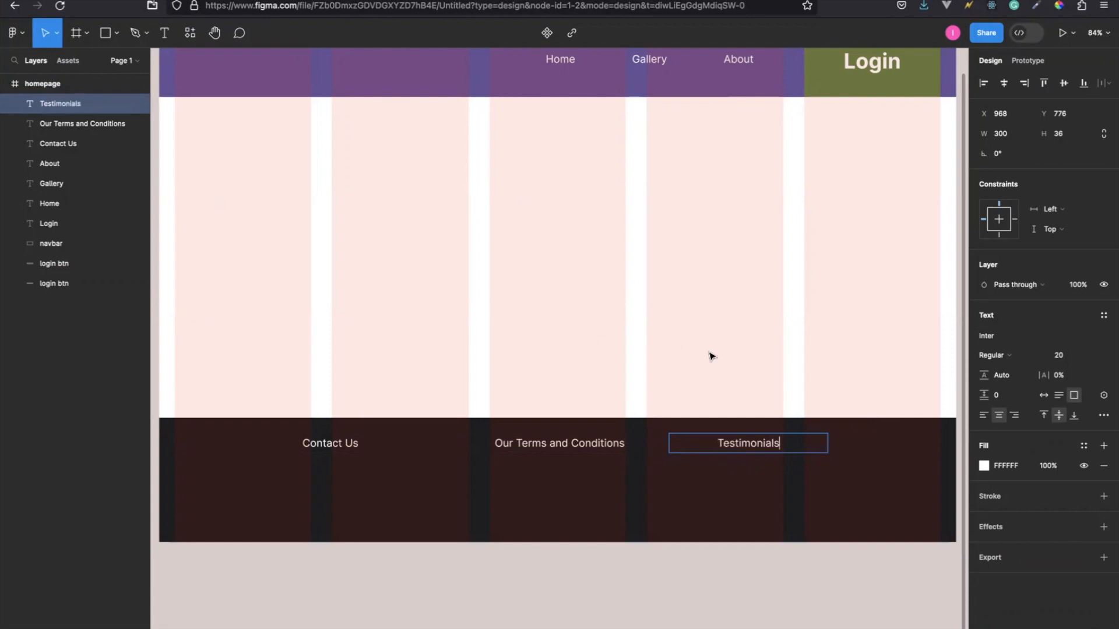
{"action": "key", "text": "Escape"}
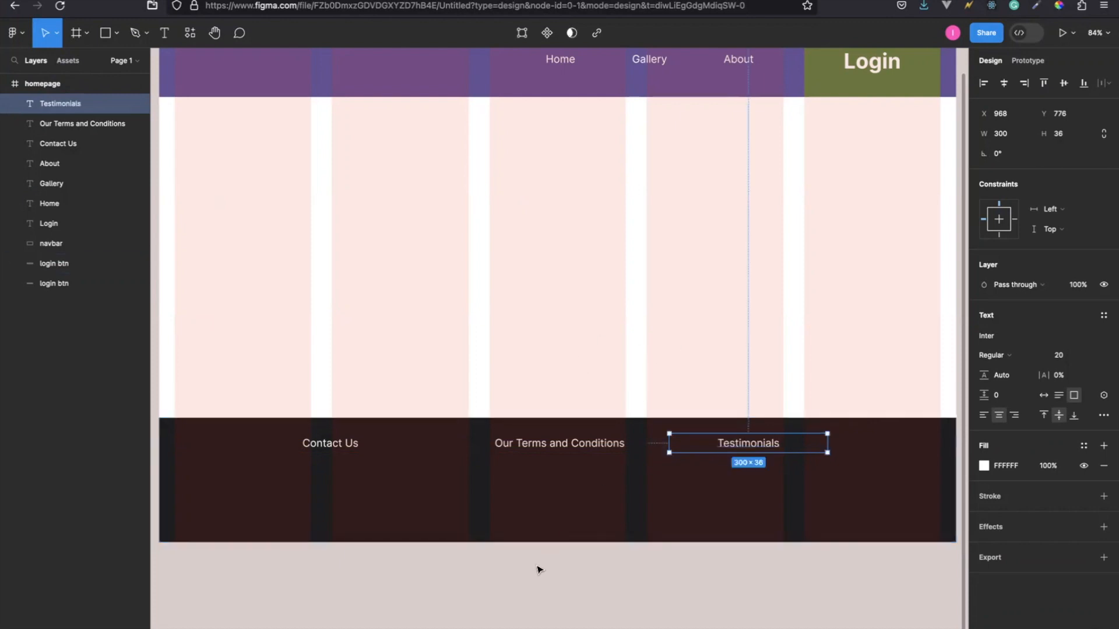
{"action": "left_click", "coordinate": [536, 568]}
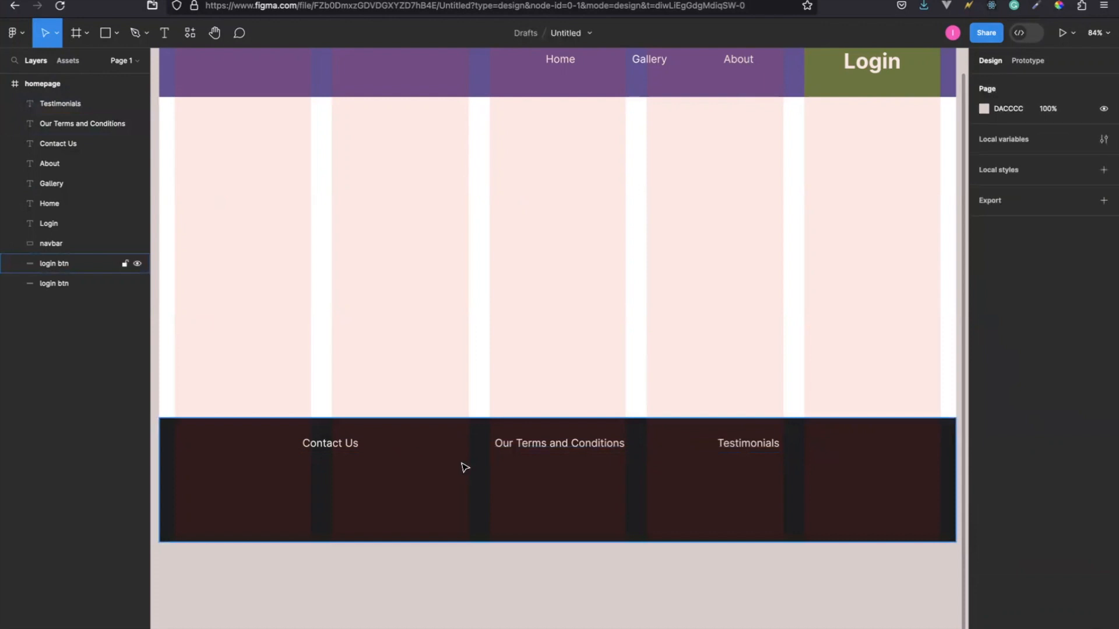
Nudge the Our Terms and Conditions text left to X 604 in the footer row.
{"action": "left_click", "coordinate": [520, 449]}
{"action": "key", "text": "Left"}
{"action": "key", "text": "Left"}
{"action": "key", "text": "Left"}
{"action": "key", "text": "Left"}
{"action": "key", "text": "Left"}
{"action": "key", "text": "Left"}
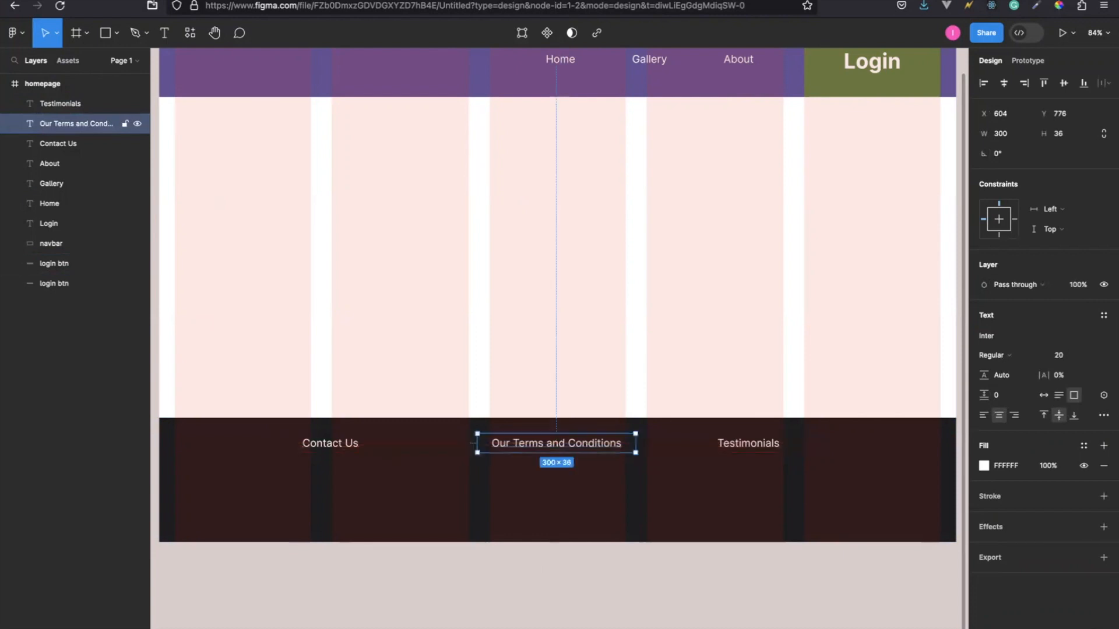
{"action": "left_click", "coordinate": [458, 611]}
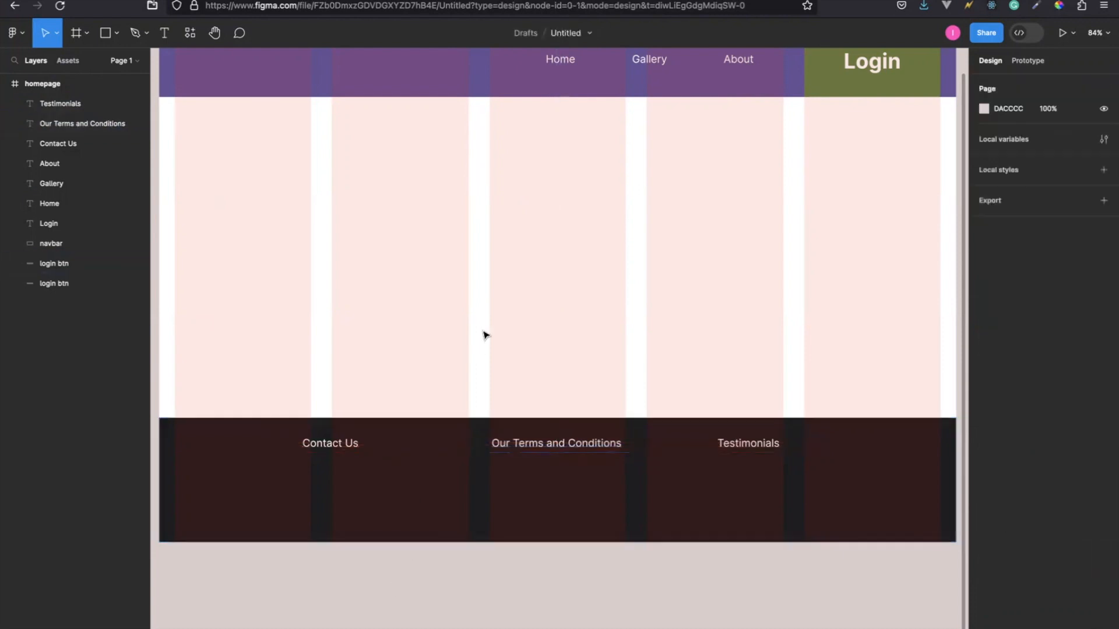
Move the Testimonials text right to X 1028 in the footer row and deselect it.
{"action": "scroll", "coordinate": [484, 335], "scroll_direction": "up", "scroll_amount": 3}
{"action": "scroll", "coordinate": [484, 335], "scroll_direction": "down", "scroll_amount": 1}
{"action": "scroll", "coordinate": [484, 335], "scroll_direction": "left", "scroll_amount": 1}
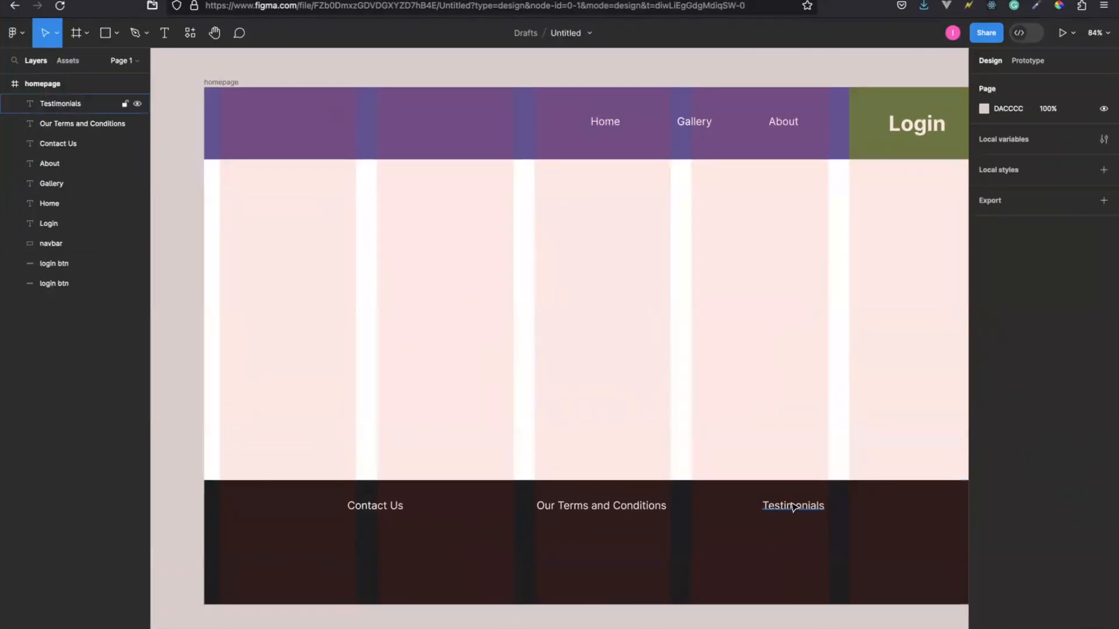
{"action": "left_click_drag", "start_coordinate": [800, 508], "coordinate": [832, 508]}
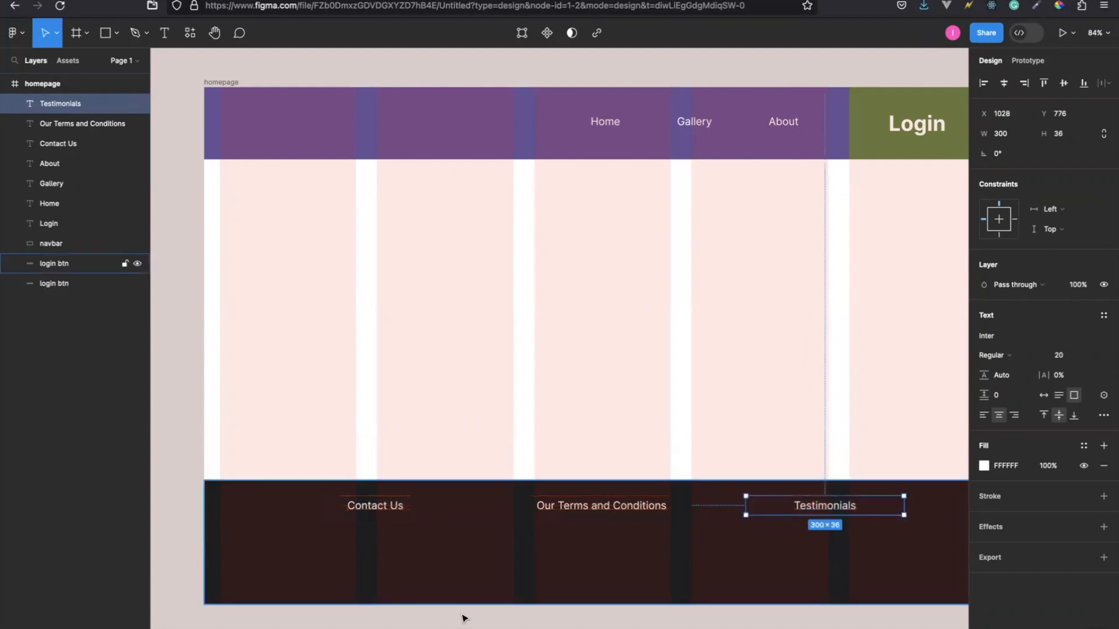
{"action": "left_click", "coordinate": [481, 624]}
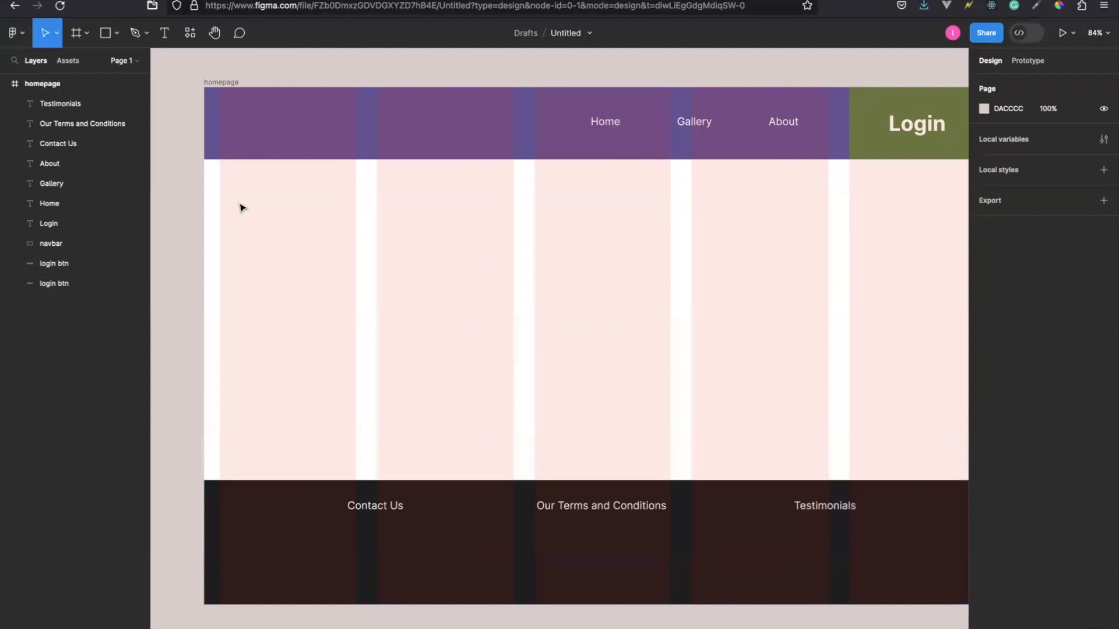
Draw a rectangle about 391 × 298 below the purple header, at about X 236, Y 176.
{"action": "left_click", "coordinate": [106, 35]}
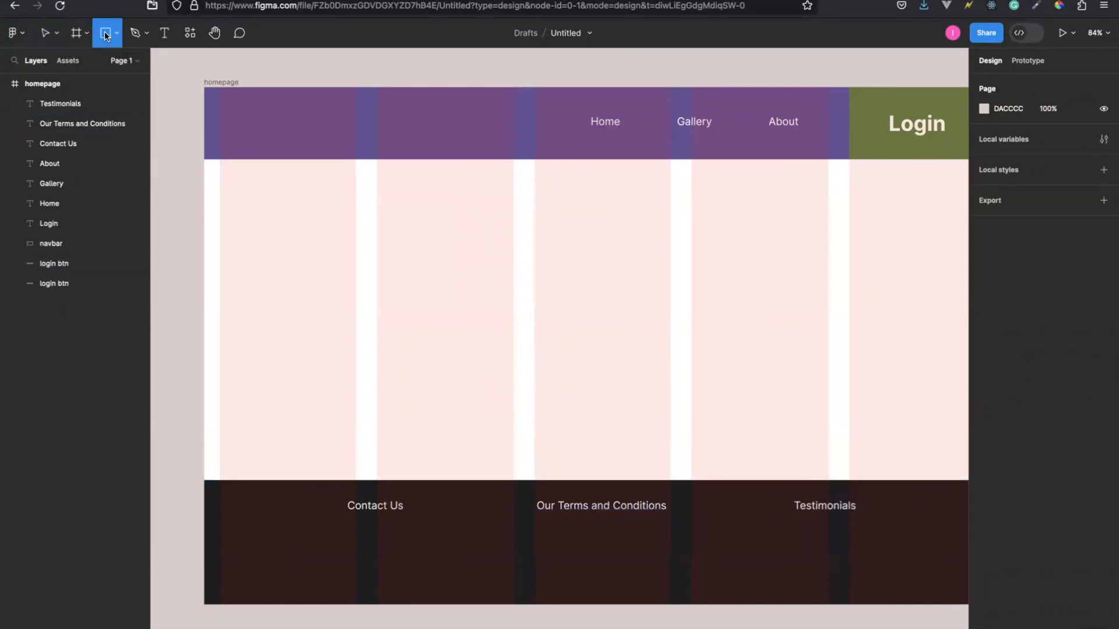
{"action": "left_click", "coordinate": [118, 33]}
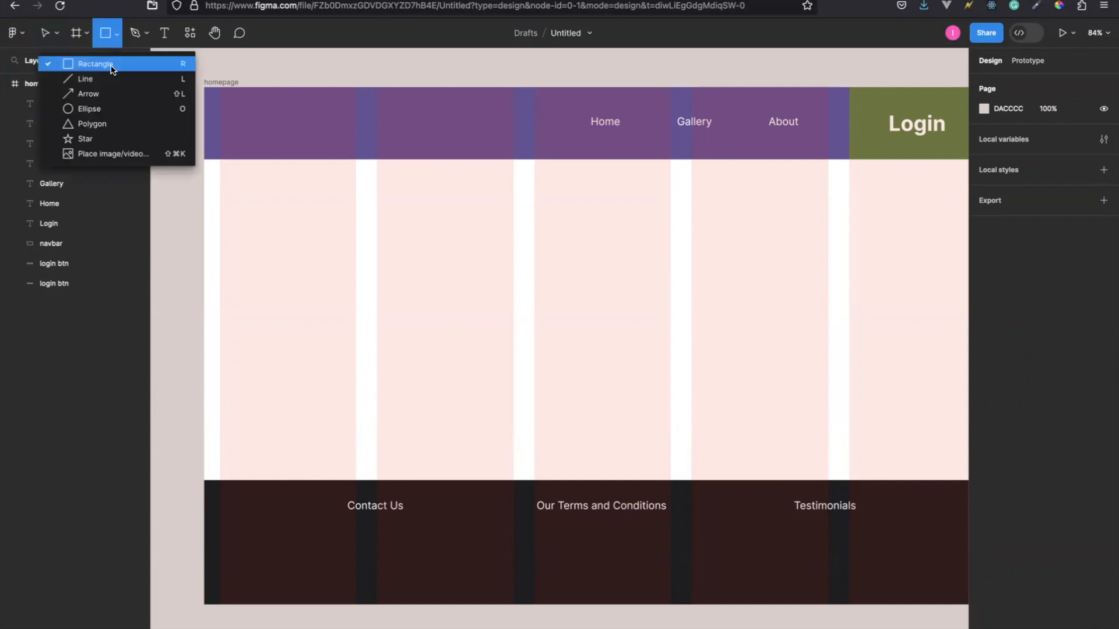
{"action": "left_click", "coordinate": [107, 65]}
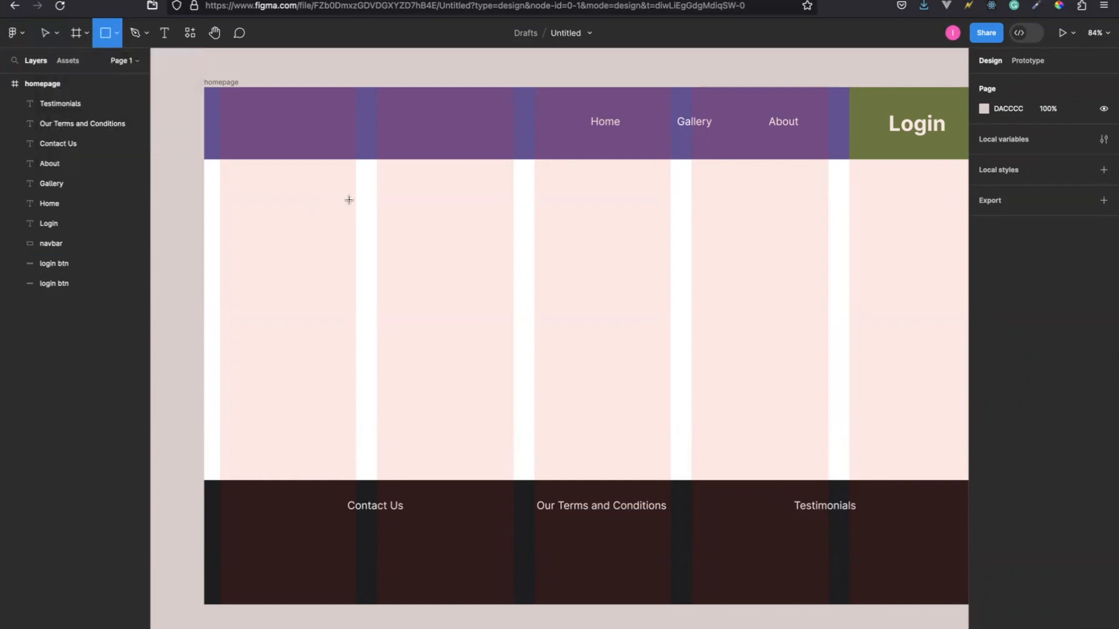
{"action": "mouse_move", "coordinate": [335, 180]}
{"action": "left_mouse_down"}
{"action": "mouse_move", "coordinate": [512, 226]}
{"action": "mouse_move", "coordinate": [532, 292]}
{"action": "mouse_move", "coordinate": [523, 335]}
{"action": "mouse_move", "coordinate": [534, 335]}
{"action": "left_mouse_up"}
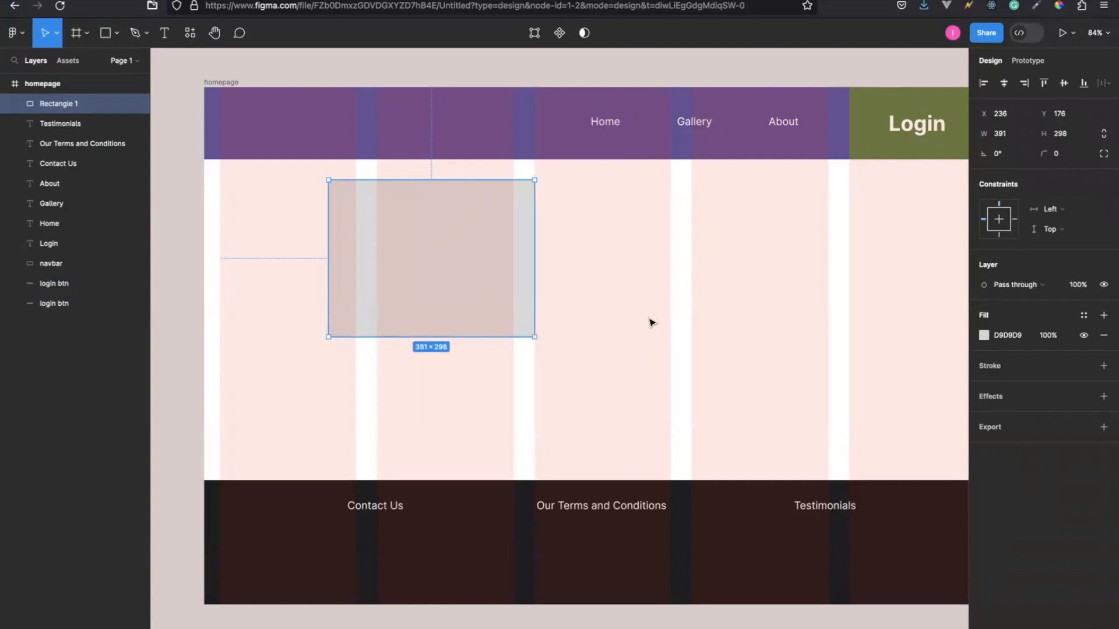
Duplicate the rectangle twice in the same row, placing the copies at X 665 and X 1094.
{"action": "scroll", "coordinate": [651, 321], "scroll_direction": "down", "scroll_amount": 1}
{"action": "scroll", "coordinate": [651, 321], "scroll_direction": "right", "scroll_amount": 2}
{"action": "scroll", "coordinate": [651, 322], "scroll_direction": "up", "scroll_amount": 1}
{"action": "scroll", "coordinate": [652, 322], "scroll_direction": "left", "scroll_amount": 2}
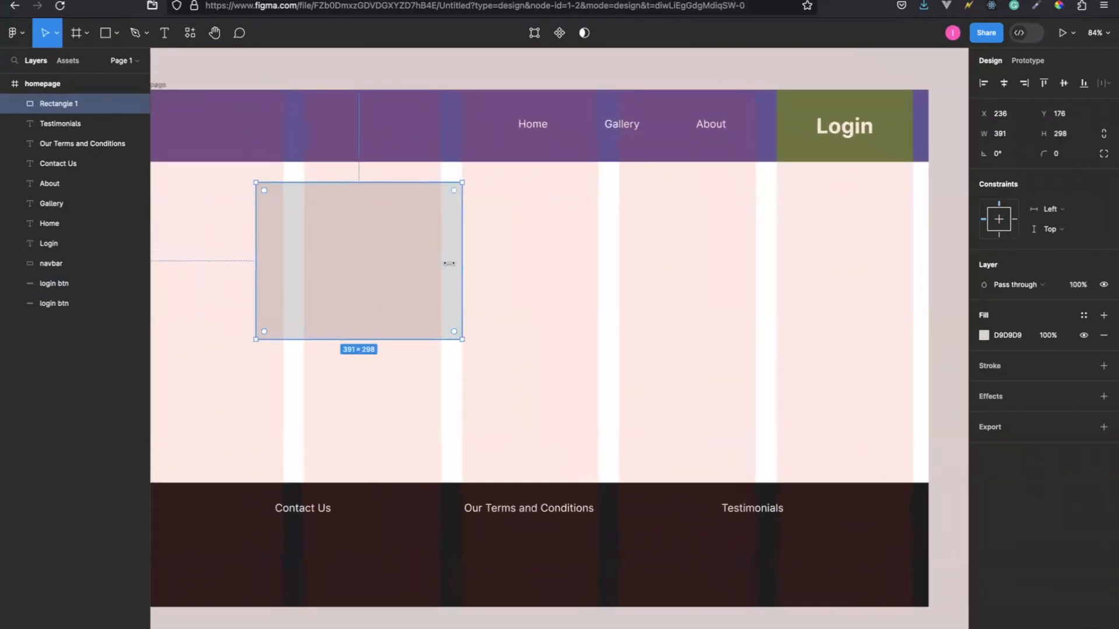
{"action": "key", "text": "ctrl+d"}
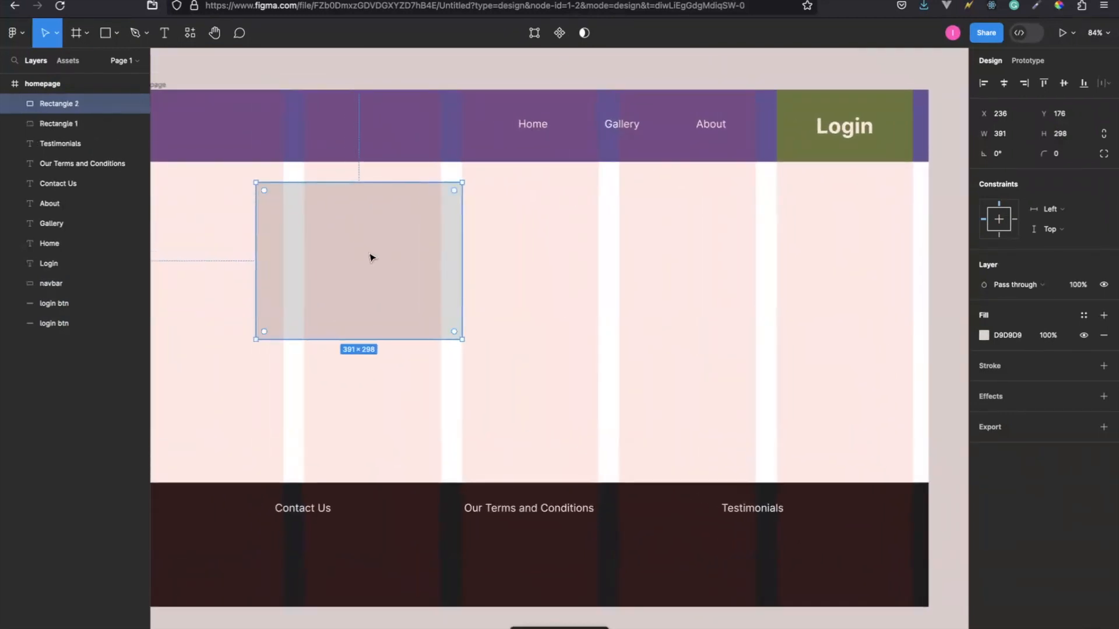
{"action": "left_click_drag", "start_coordinate": [342, 262], "coordinate": [570, 262]}
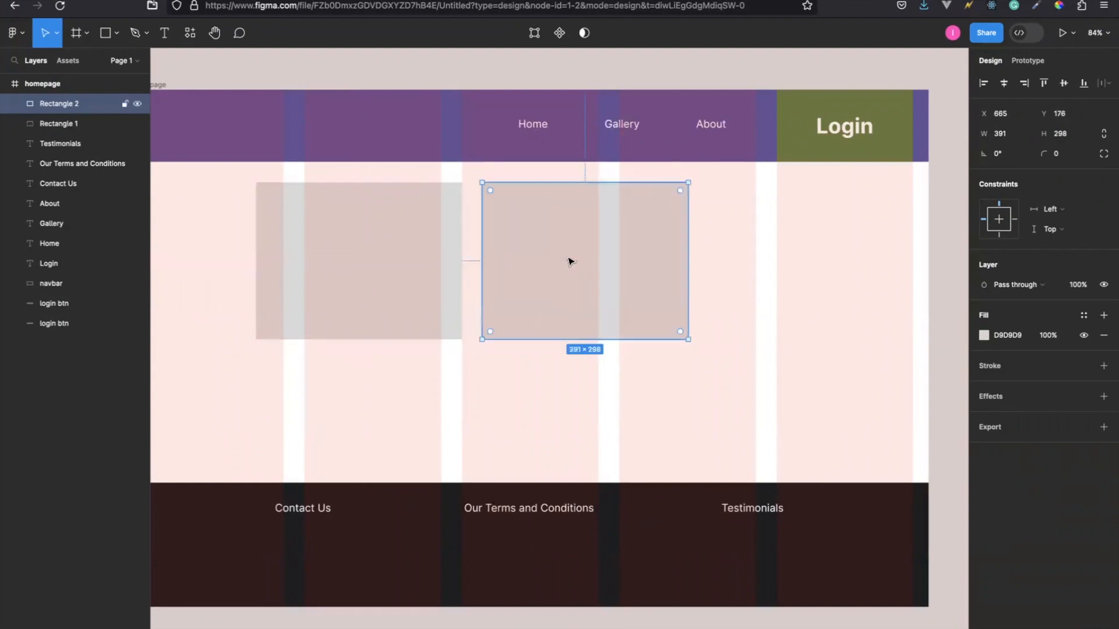
{"action": "key", "text": "ctrl+d"}
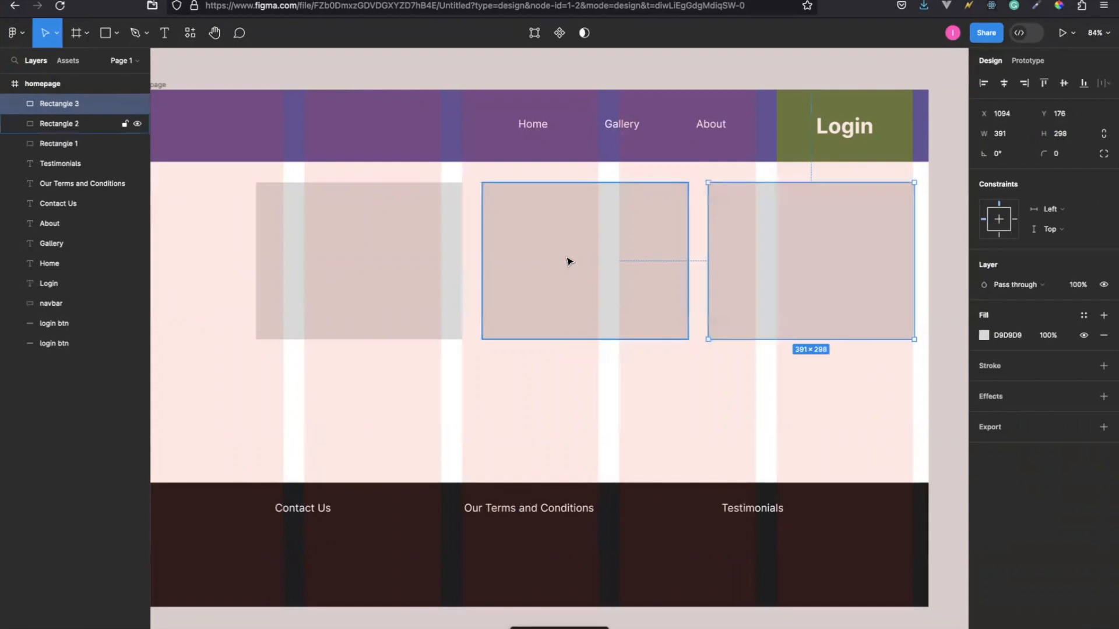
Spread out the rectangle row by moving the leftmost rectangle to X 30 and the middle one to X 559.
{"action": "scroll", "coordinate": [434, 265], "scroll_direction": "left", "scroll_amount": 5}
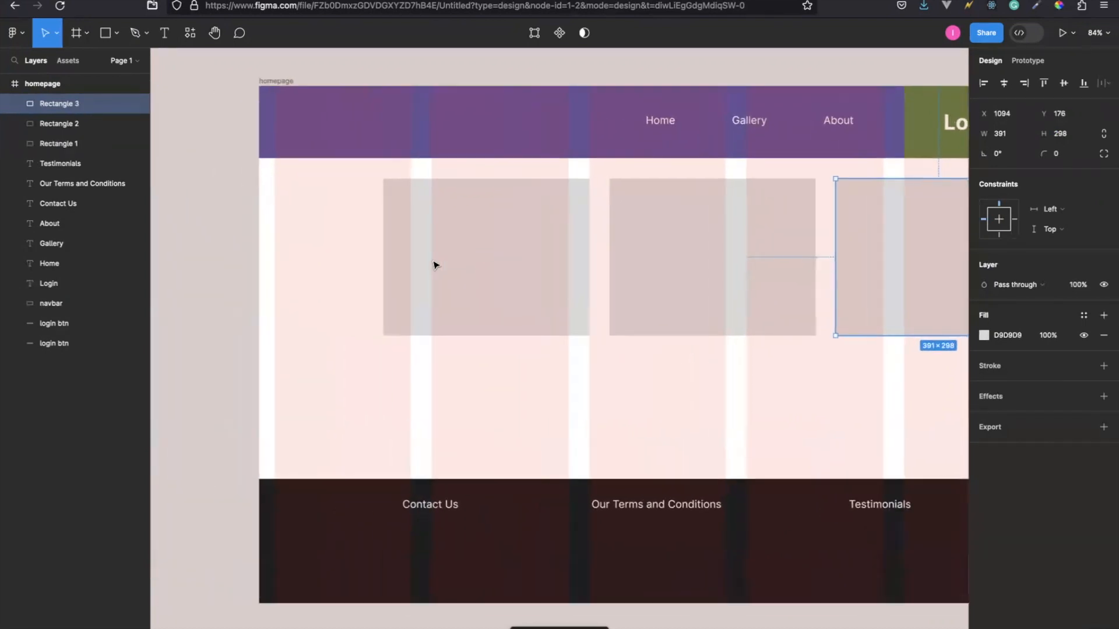
{"action": "left_click_drag", "start_coordinate": [433, 265], "coordinate": [325, 261]}
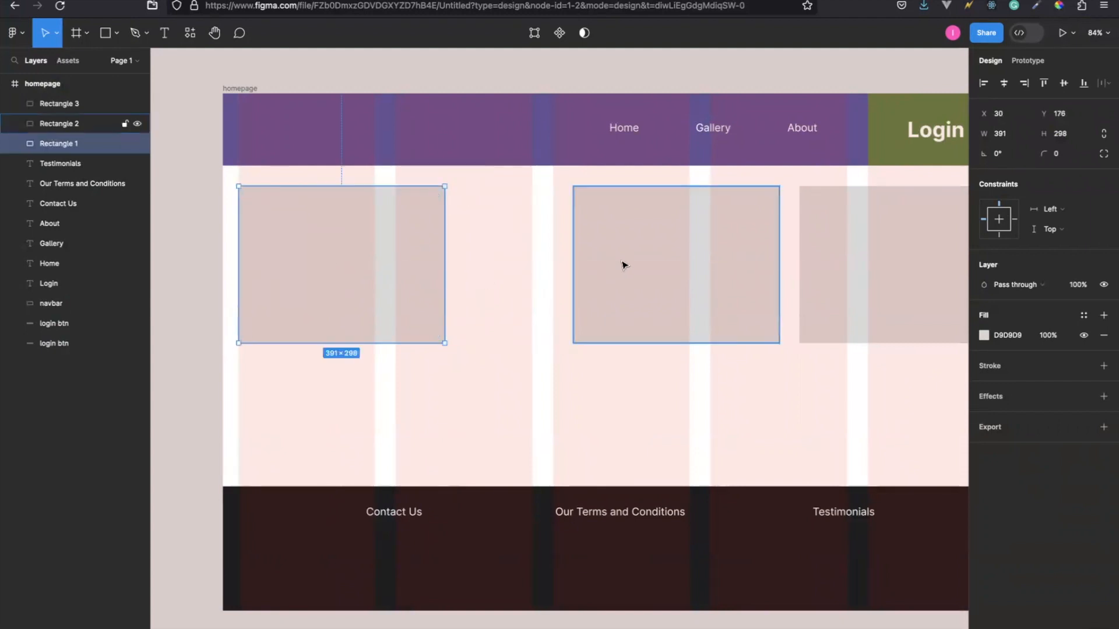
{"action": "left_click", "coordinate": [626, 265]}
{"action": "left_click_drag", "start_coordinate": [627, 265], "coordinate": [572, 262]}
{"action": "scroll", "coordinate": [637, 282], "scroll_direction": "right", "scroll_amount": 5}
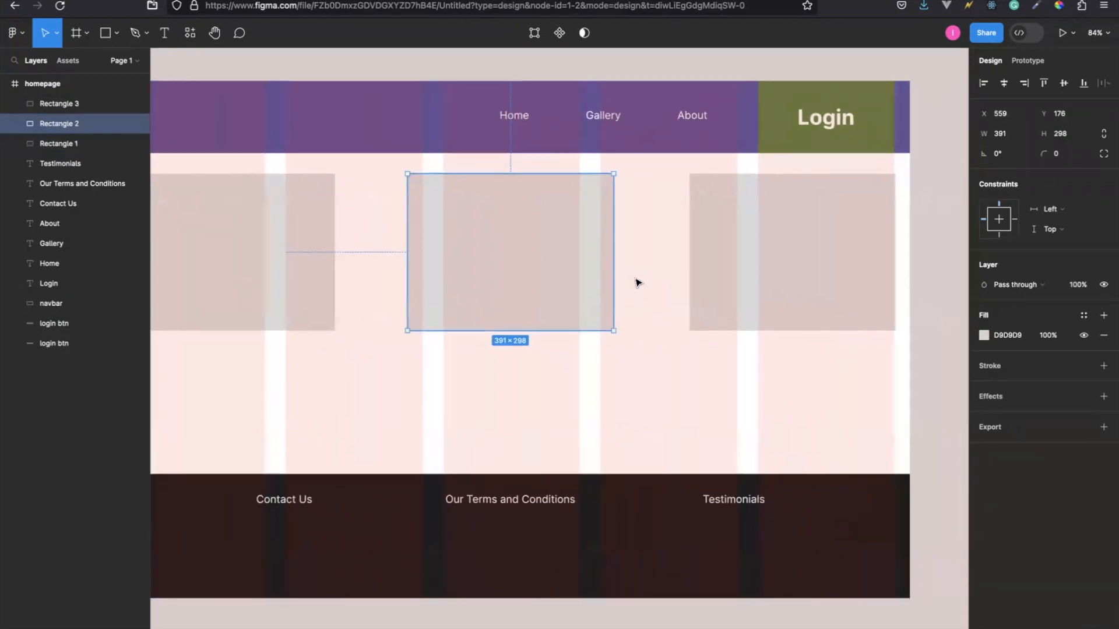
{"action": "scroll", "coordinate": [690, 251], "scroll_direction": "left", "scroll_amount": 4}
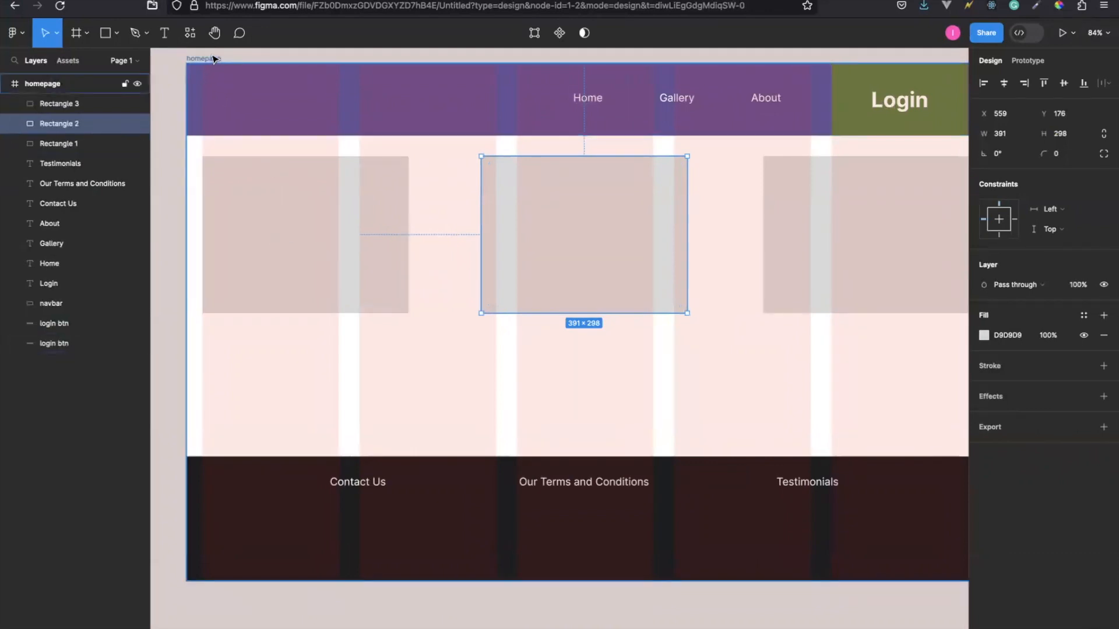
Search the web for "lorem ipsum generator" in a new browser tab and open the lipsum.com site.
{"action": "left_click", "coordinate": [305, 224]}
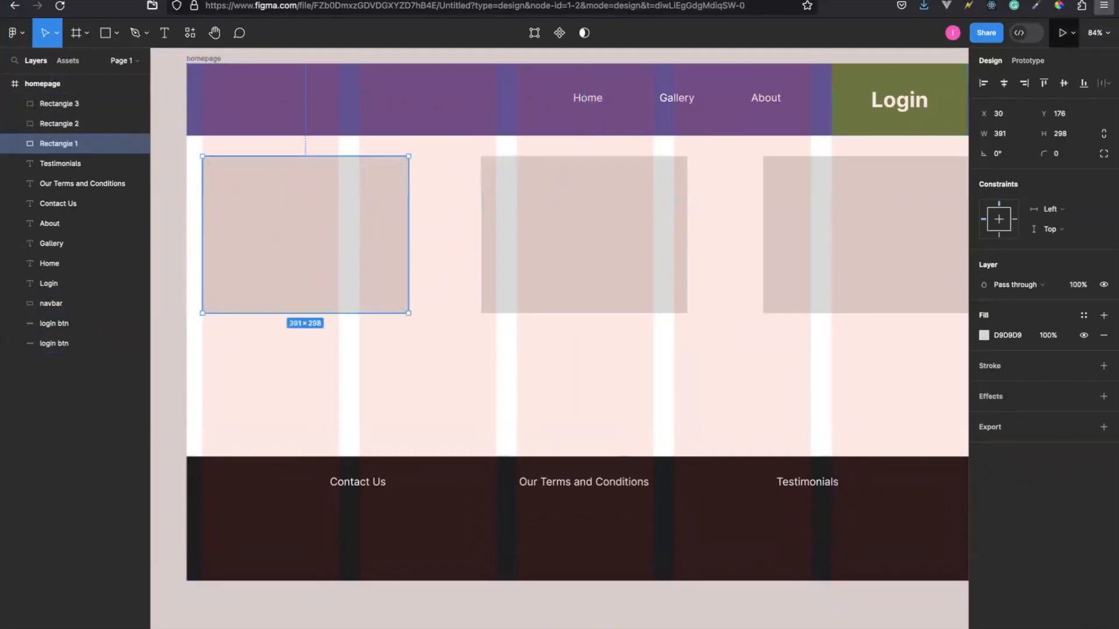
{"action": "key", "text": "ctrl+t"}
{"action": "type", "text": "lore"}
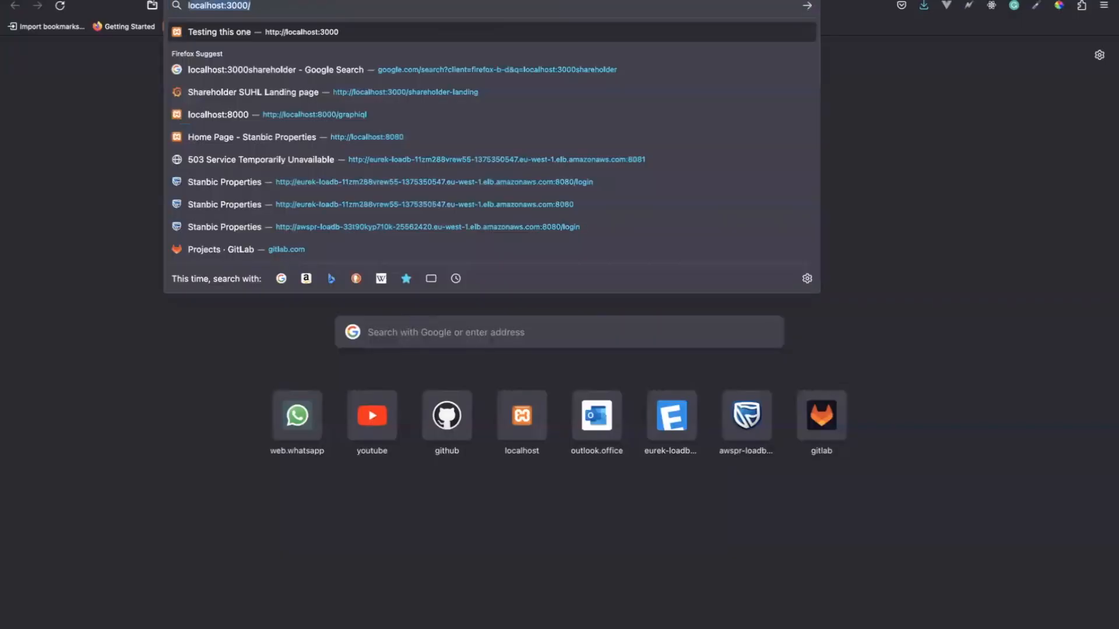
{"action": "type", "text": "m ipsum"}
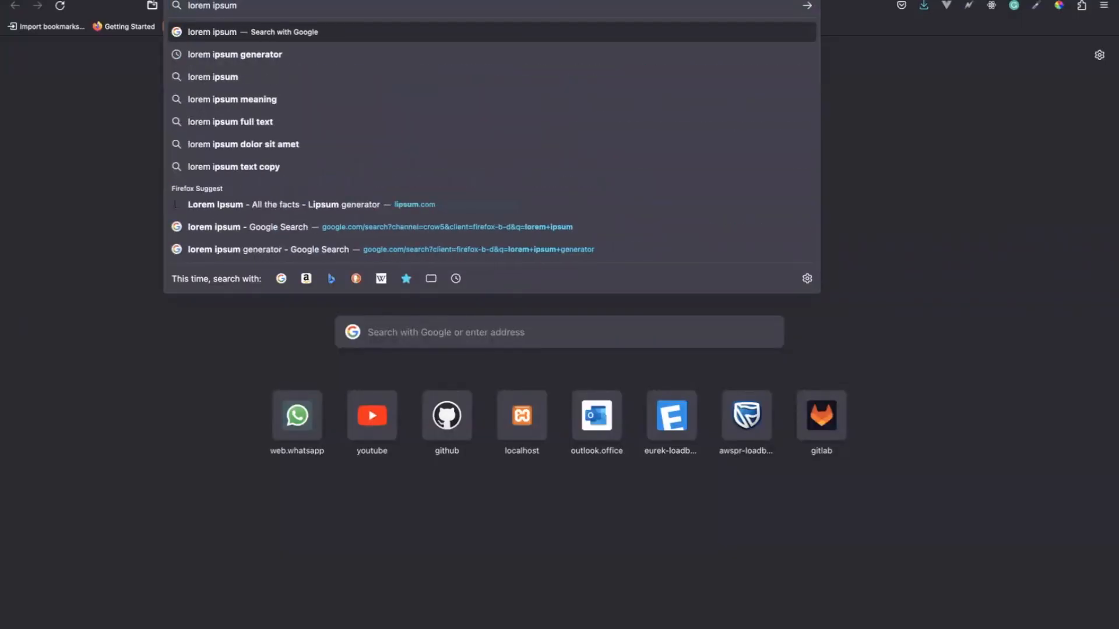
{"action": "type", "text": " generator"}
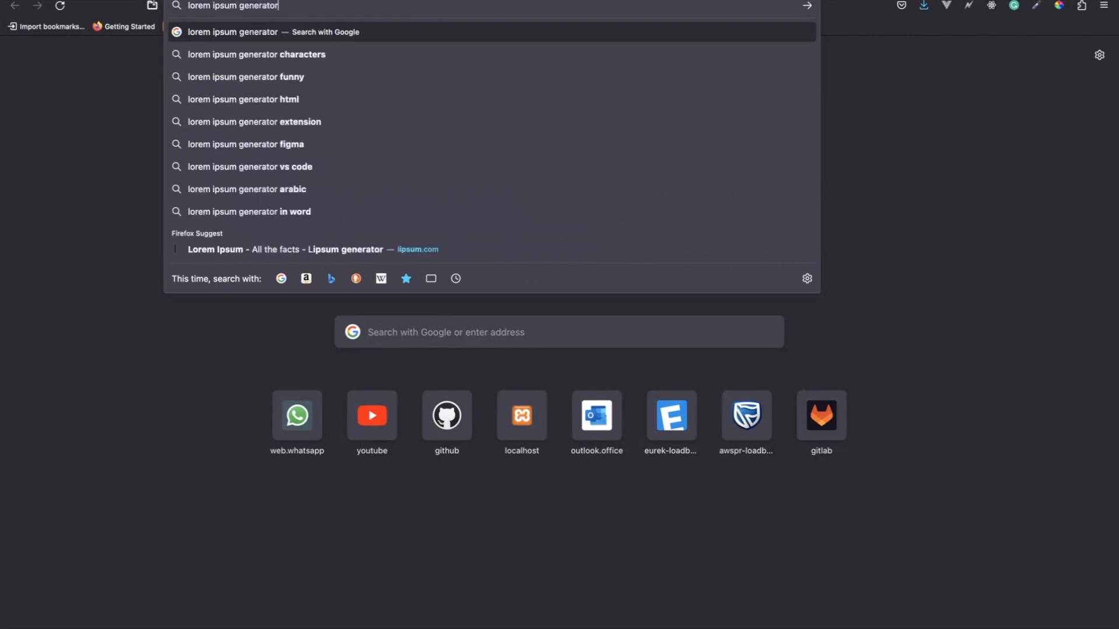
{"action": "key", "text": "Return"}
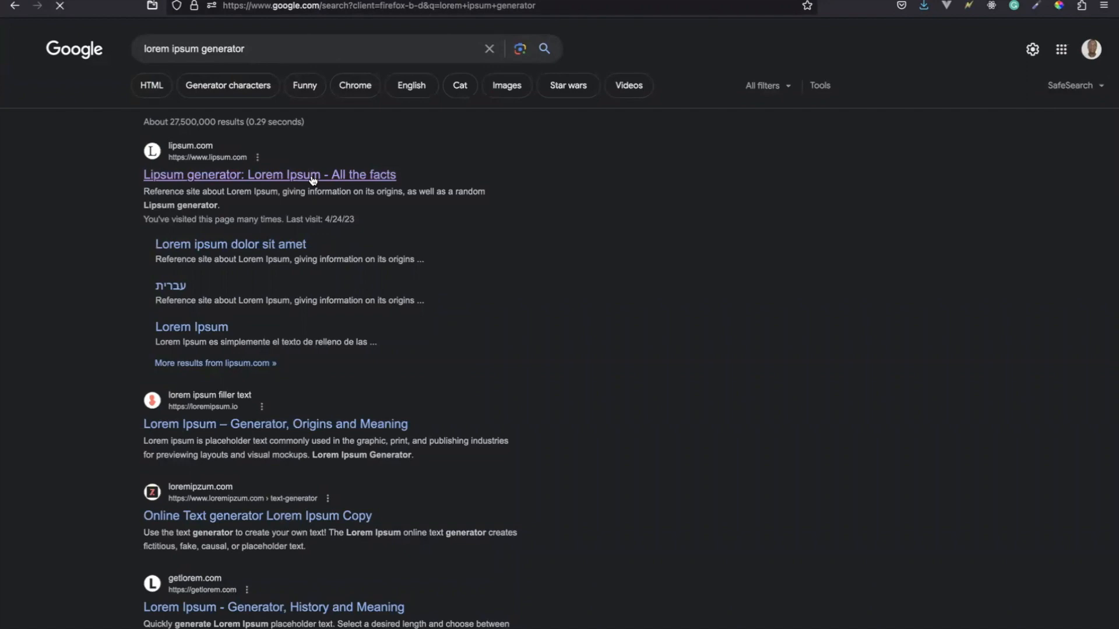
{"action": "left_click", "coordinate": [313, 175]}
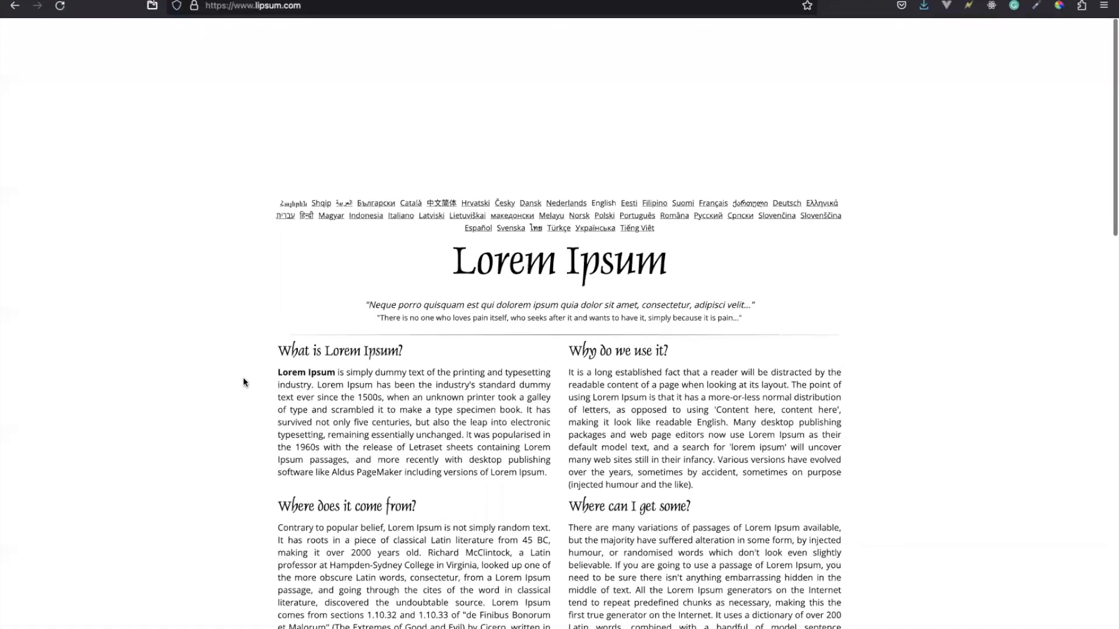
Copy the paragraph under What is Lorem Ipsum? and paste it into Figma as a new text in the left rectangle.
{"action": "left_click_drag", "start_coordinate": [268, 381], "coordinate": [273, 381]}
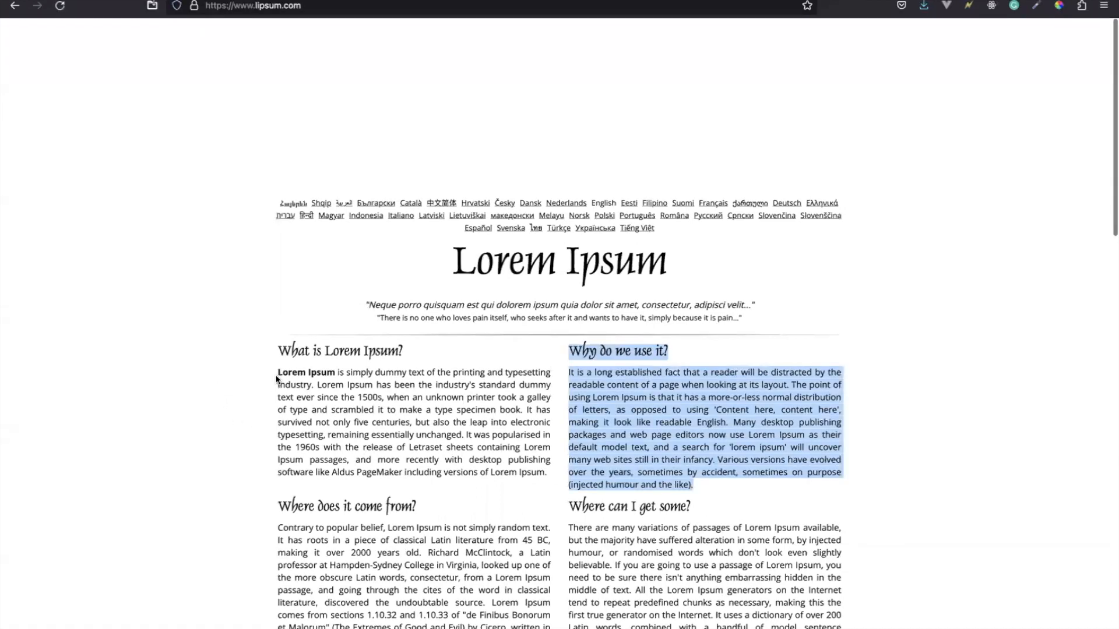
{"action": "mouse_move", "coordinate": [276, 390]}
{"action": "left_mouse_down"}
{"action": "mouse_move", "coordinate": [296, 394]}
{"action": "mouse_move", "coordinate": [279, 374]}
{"action": "left_mouse_up"}
{"action": "key", "text": "ctrl+c"}
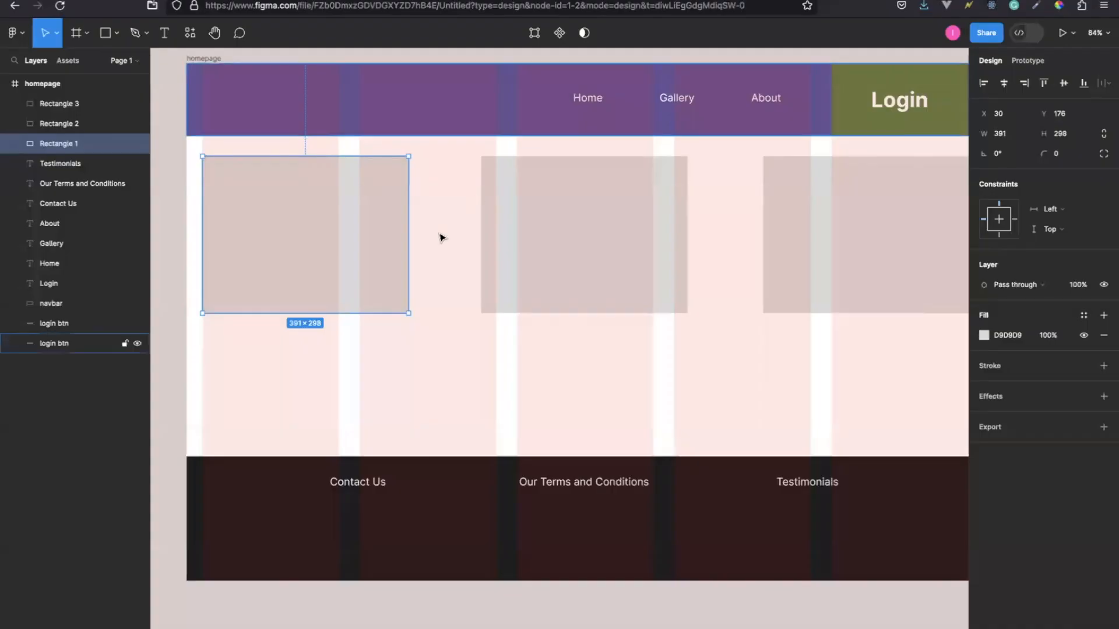
{"action": "left_click", "coordinate": [165, 34]}
{"action": "left_click", "coordinate": [221, 178]}
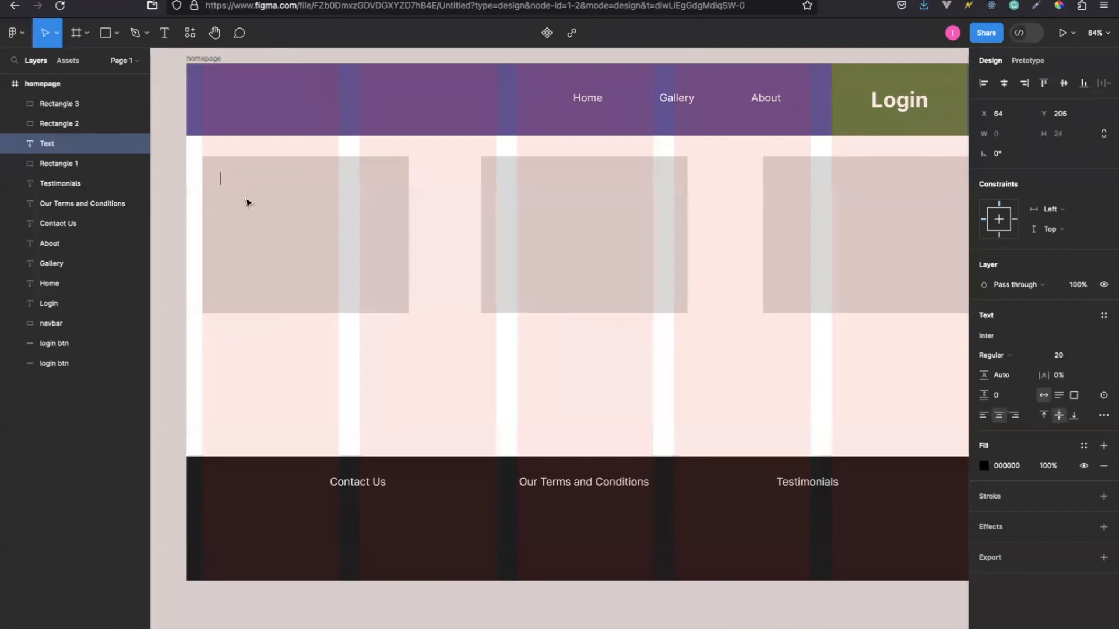
{"action": "key", "text": "ctrl+v"}
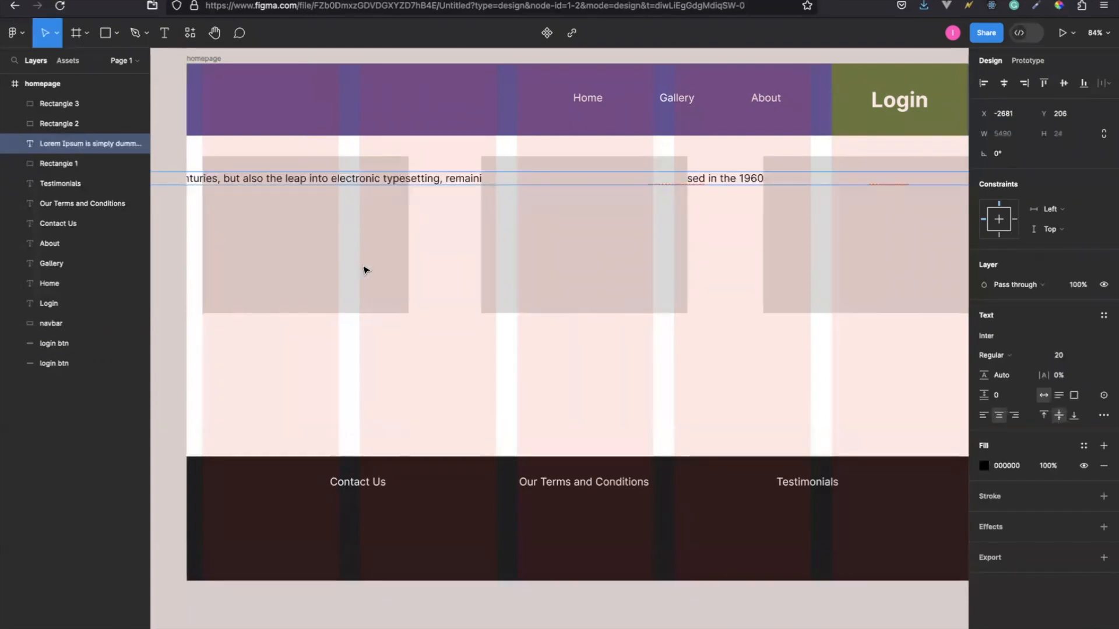
Narrow the pasted paragraph's text box from its left side until the edge sits at X 43, inside the left rectangle.
{"action": "scroll", "coordinate": [416, 346], "scroll_direction": "left", "scroll_amount": 5}
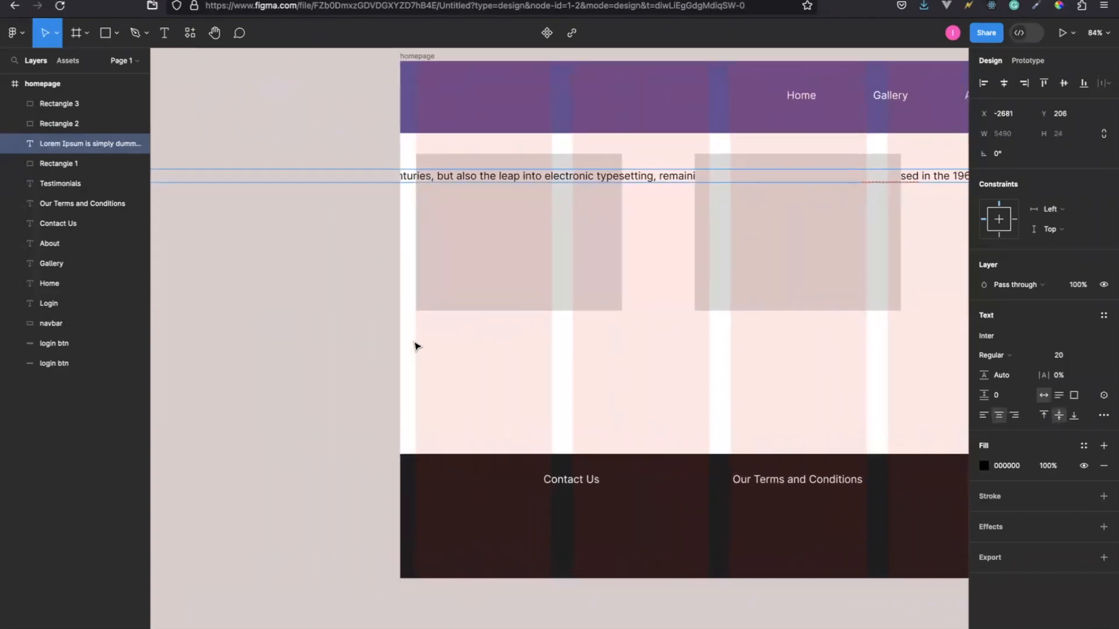
{"action": "scroll", "coordinate": [339, 268], "scroll_direction": "left", "scroll_amount": 8}
{"action": "scroll", "coordinate": [339, 268], "scroll_direction": "up", "scroll_amount": 1}
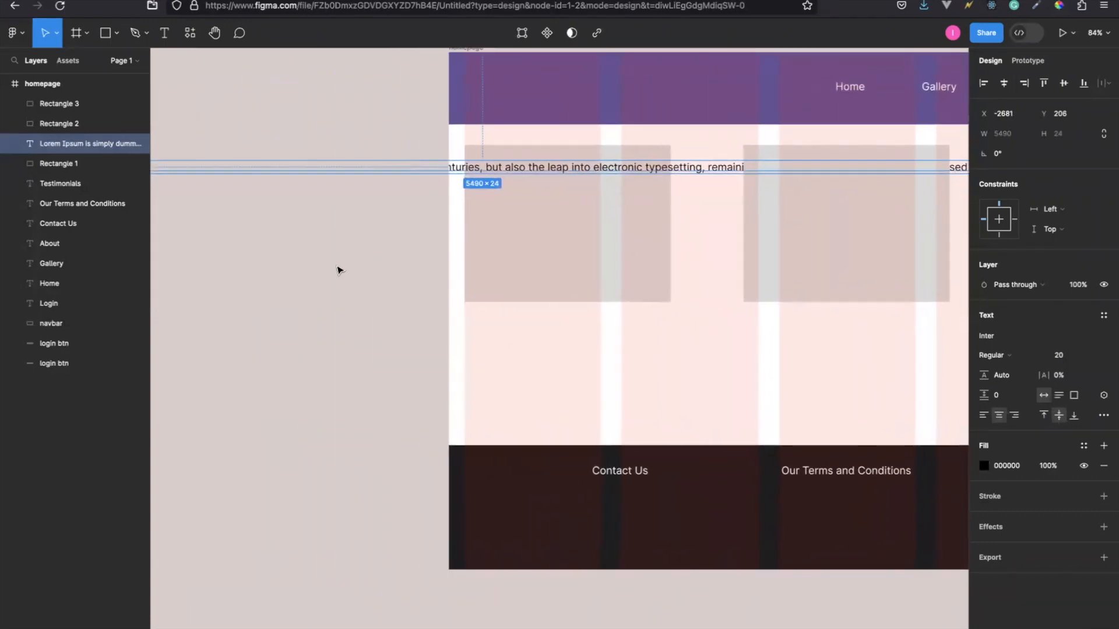
{"action": "scroll", "coordinate": [339, 270], "scroll_direction": "left", "scroll_amount": 10}
{"action": "scroll", "coordinate": [340, 269], "scroll_direction": "up", "scroll_amount": 1}
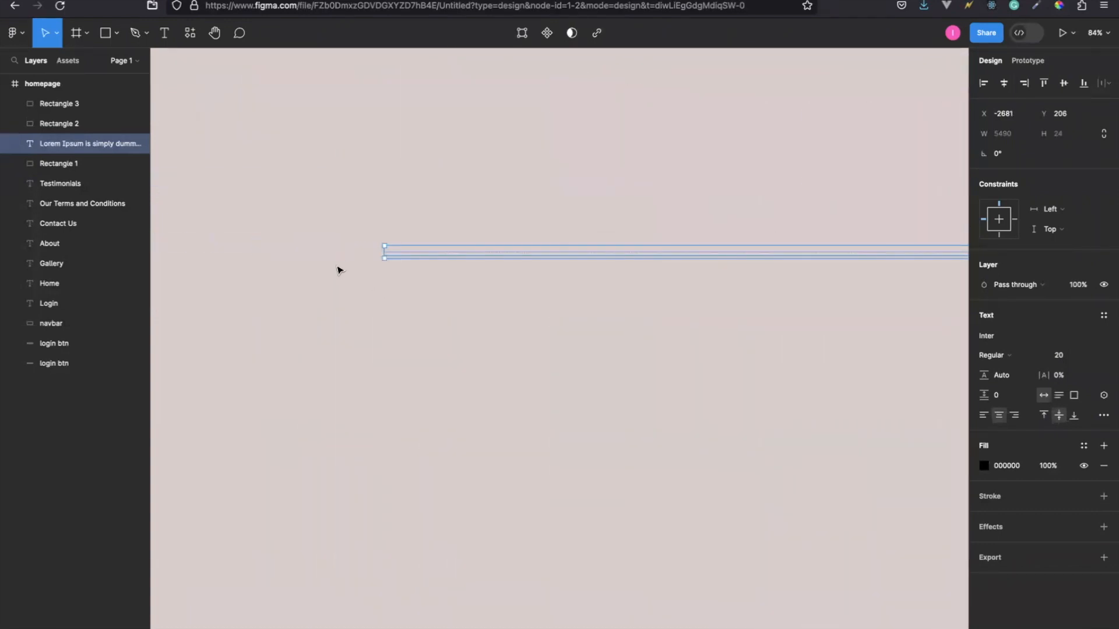
{"action": "left_click_drag", "start_coordinate": [383, 247], "coordinate": [836, 249]}
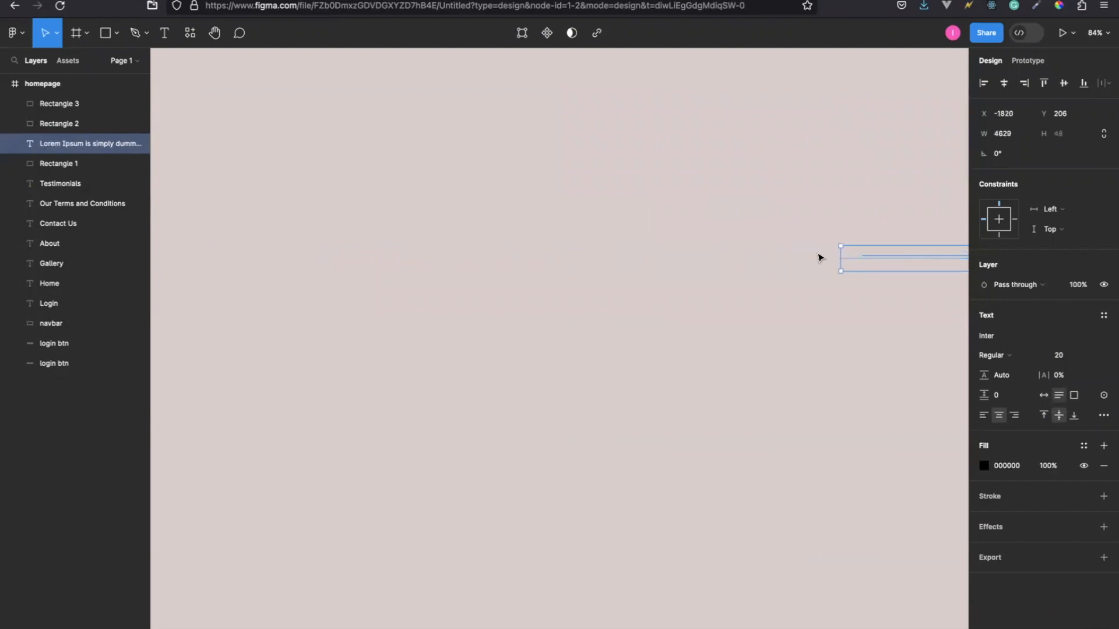
{"action": "scroll", "coordinate": [586, 274], "scroll_direction": "right", "scroll_amount": 15}
{"action": "scroll", "coordinate": [583, 271], "scroll_direction": "left", "scroll_amount": 4}
{"action": "scroll", "coordinate": [583, 272], "scroll_direction": "left", "scroll_amount": 2}
{"action": "left_click_drag", "start_coordinate": [258, 255], "coordinate": [889, 255]}
{"action": "scroll", "coordinate": [701, 277], "scroll_direction": "right", "scroll_amount": 16}
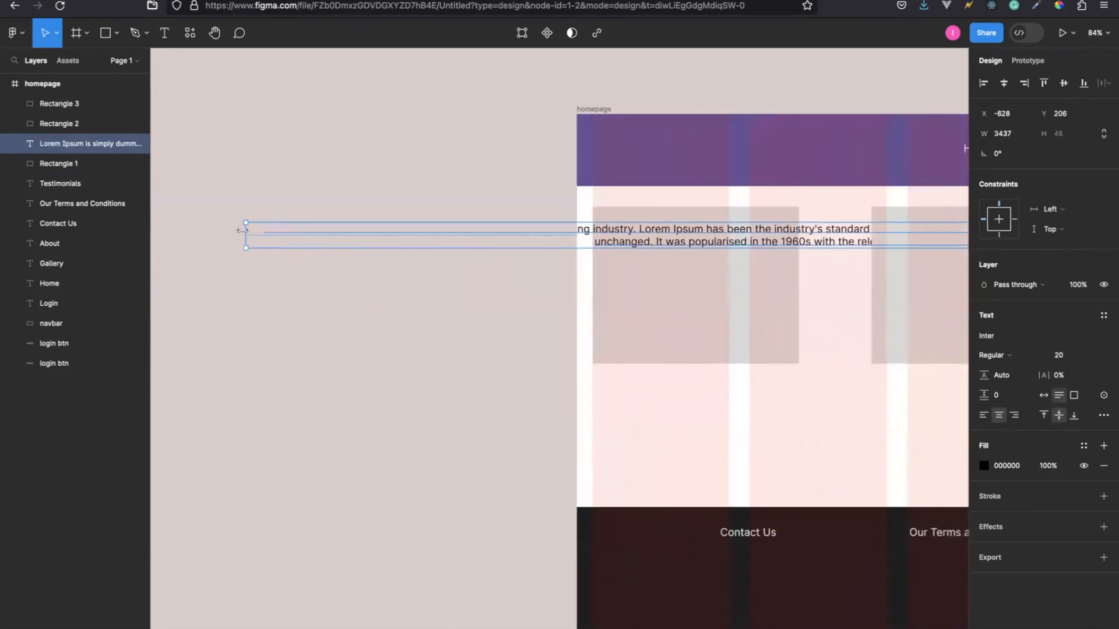
{"action": "left_click_drag", "start_coordinate": [247, 231], "coordinate": [600, 226]}
Narrow the pasted paragraph's text box from its right side to a width of 362 and extend its height to 420.
{"action": "scroll", "coordinate": [536, 254], "scroll_direction": "right", "scroll_amount": 17}
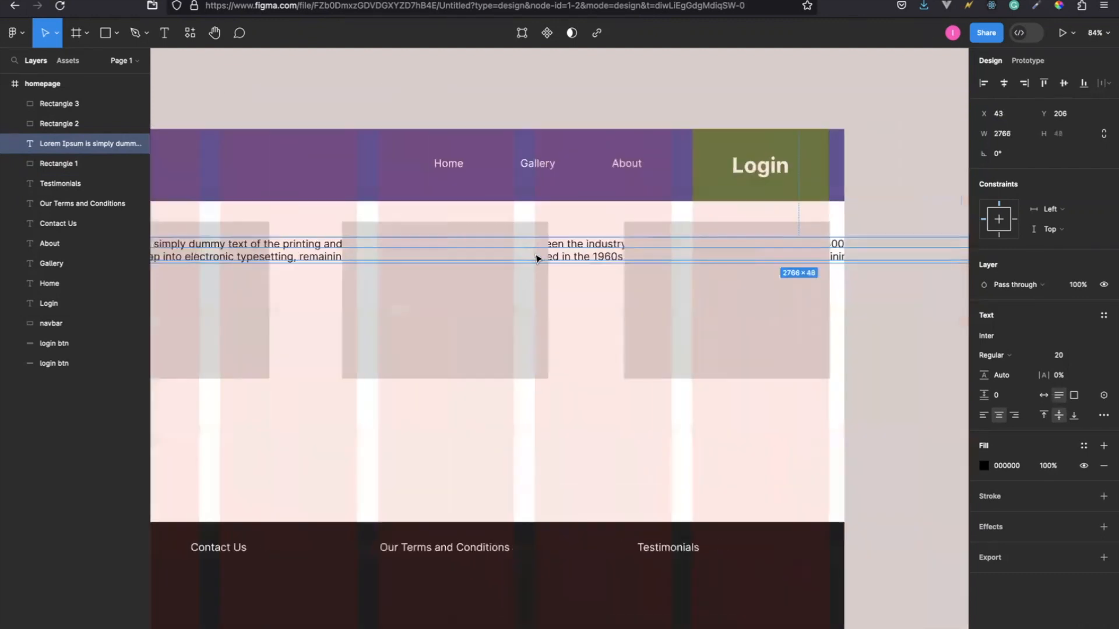
{"action": "scroll", "coordinate": [535, 257], "scroll_direction": "right", "scroll_amount": 16}
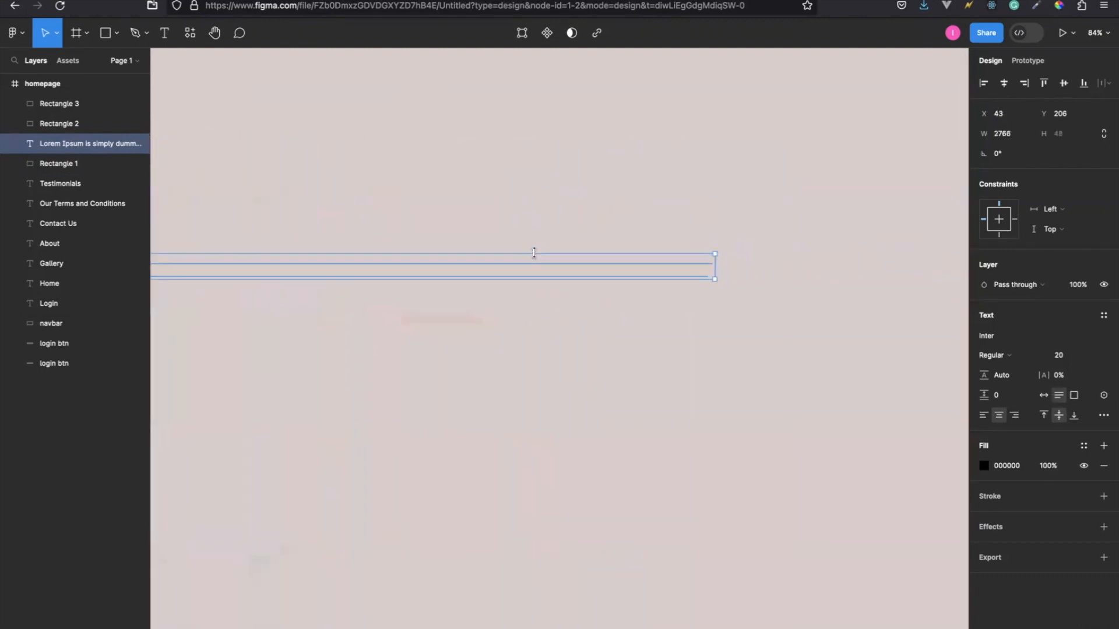
{"action": "left_click_drag", "start_coordinate": [714, 258], "coordinate": [260, 259]}
{"action": "scroll", "coordinate": [262, 265], "scroll_direction": "left", "scroll_amount": 5}
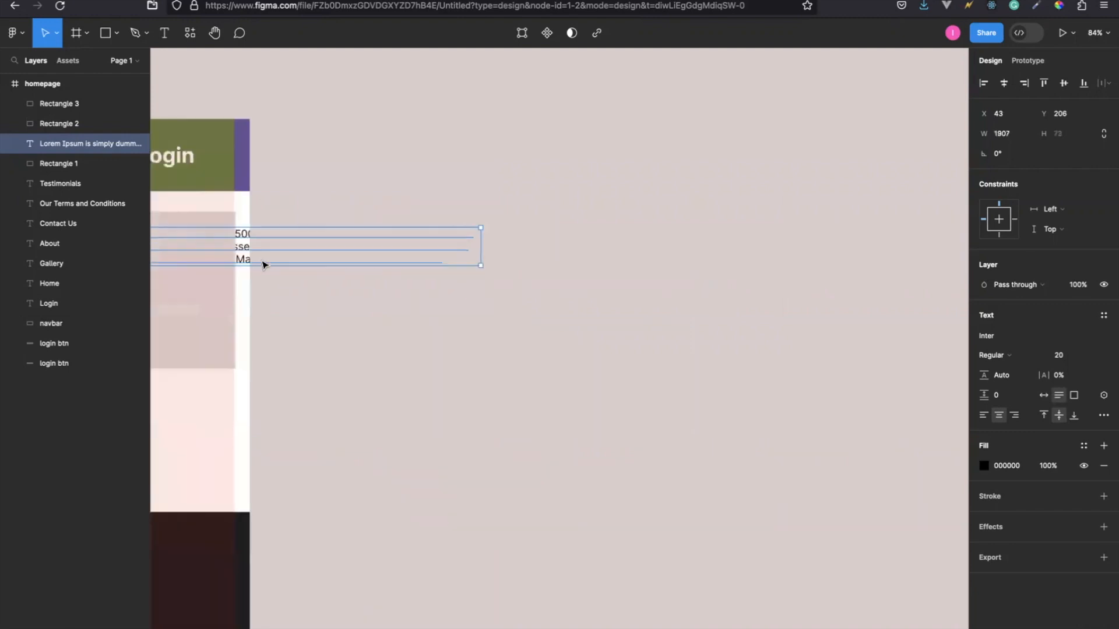
{"action": "scroll", "coordinate": [263, 263], "scroll_direction": "left", "scroll_amount": 4}
{"action": "left_click_drag", "start_coordinate": [655, 272], "coordinate": [313, 268]}
{"action": "scroll", "coordinate": [313, 267], "scroll_direction": "left", "scroll_amount": 4}
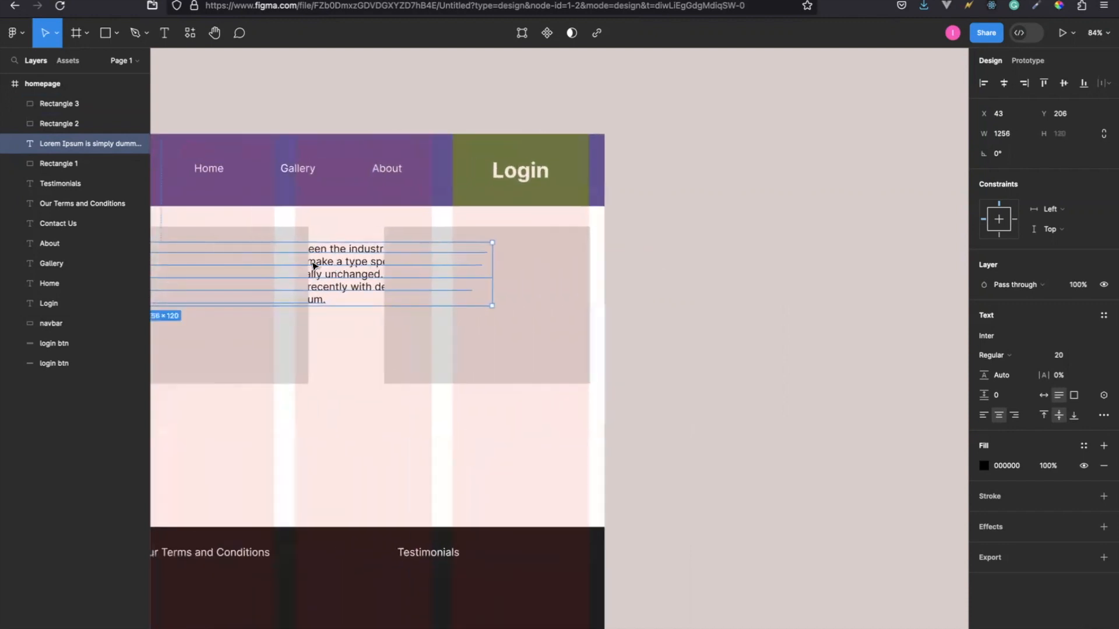
{"action": "scroll", "coordinate": [313, 266], "scroll_direction": "left", "scroll_amount": 5}
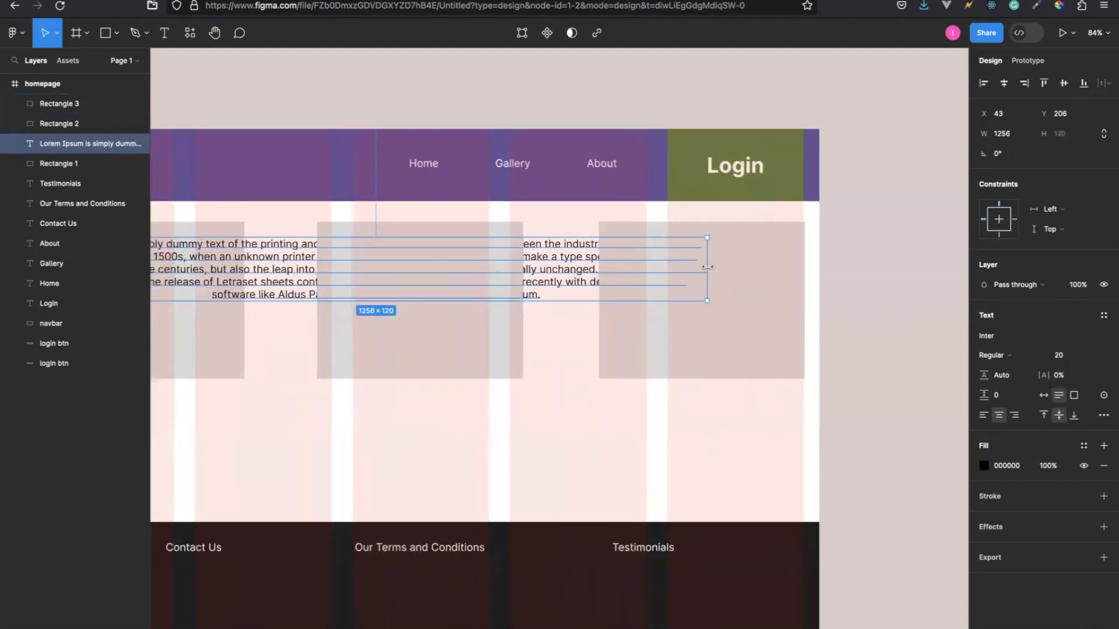
{"action": "left_click_drag", "start_coordinate": [627, 260], "coordinate": [318, 265]}
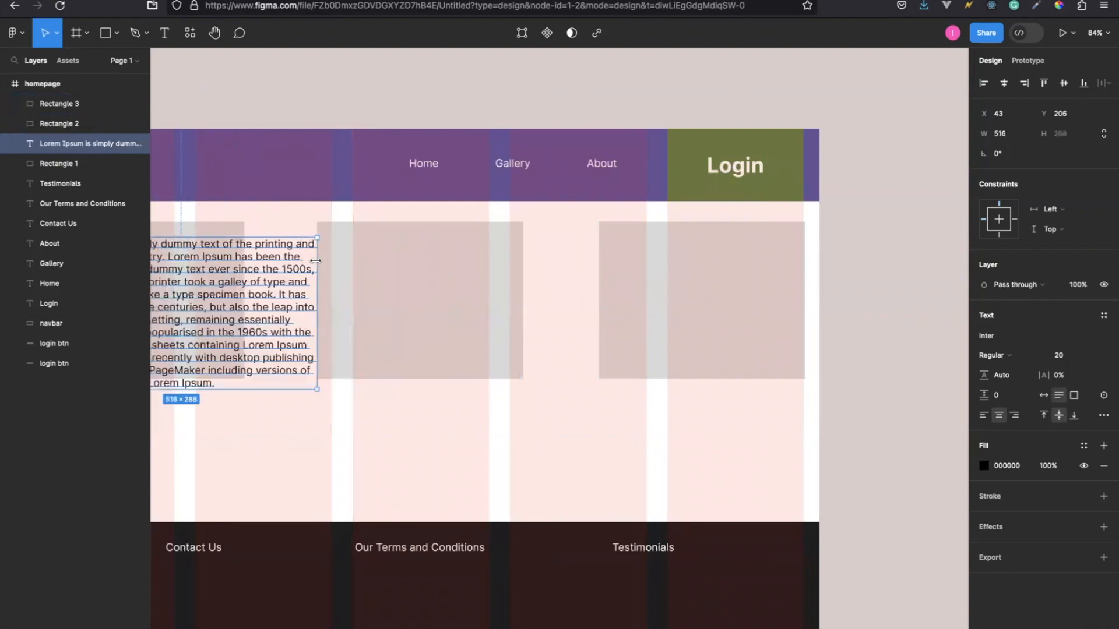
{"action": "scroll", "coordinate": [319, 266], "scroll_direction": "left", "scroll_amount": 4}
{"action": "scroll", "coordinate": [319, 266], "scroll_direction": "left", "scroll_amount": 4}
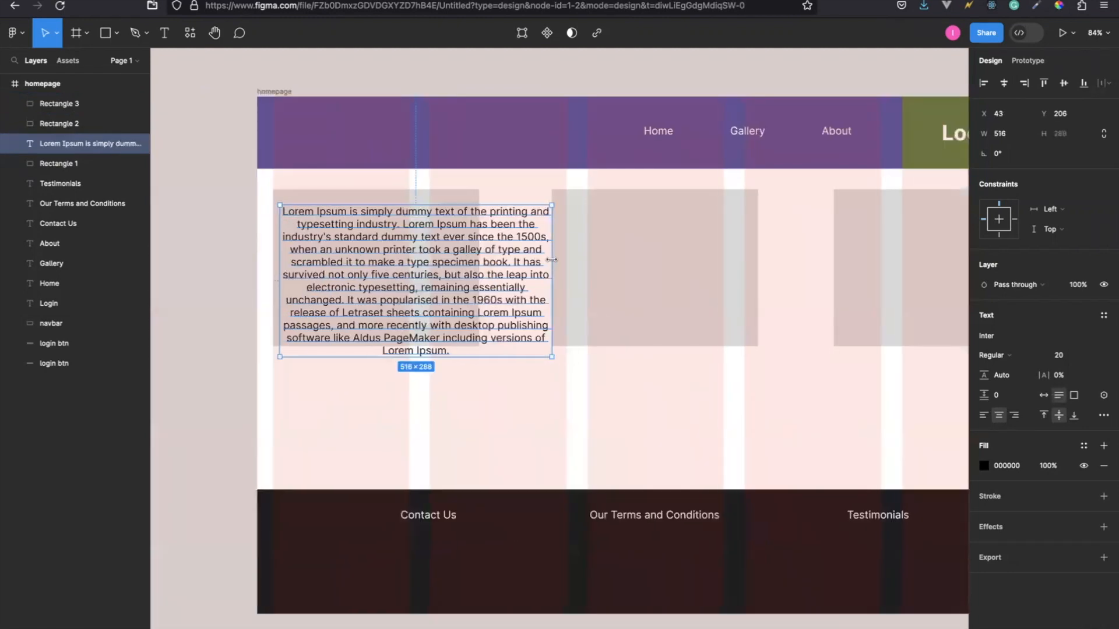
{"action": "left_click_drag", "start_coordinate": [552, 260], "coordinate": [471, 251]}
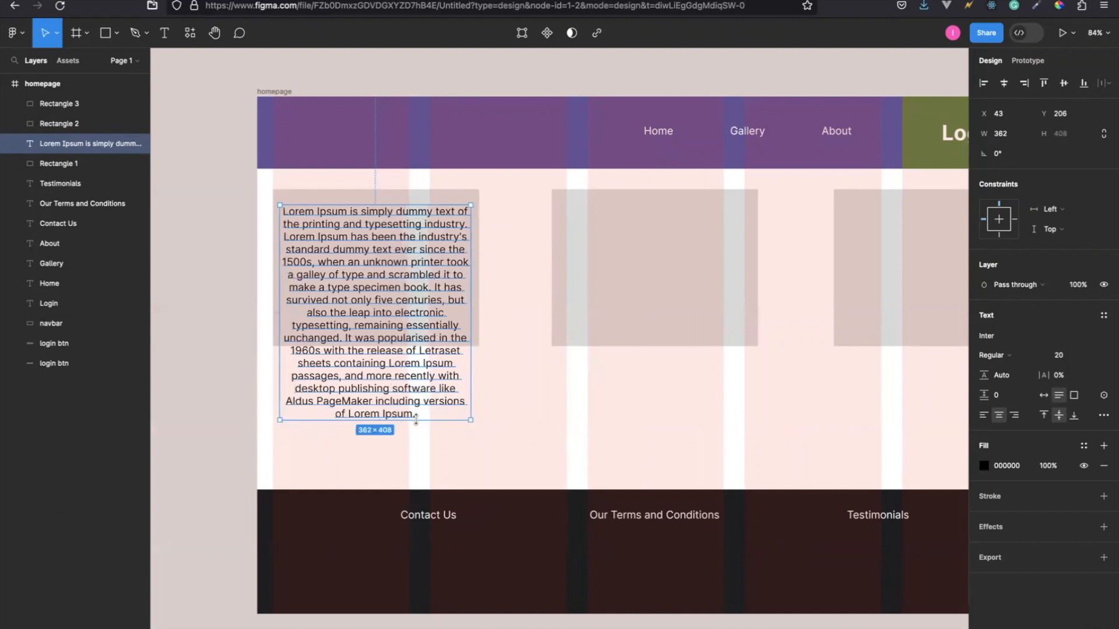
{"action": "left_click_drag", "start_coordinate": [361, 420], "coordinate": [317, 424]}
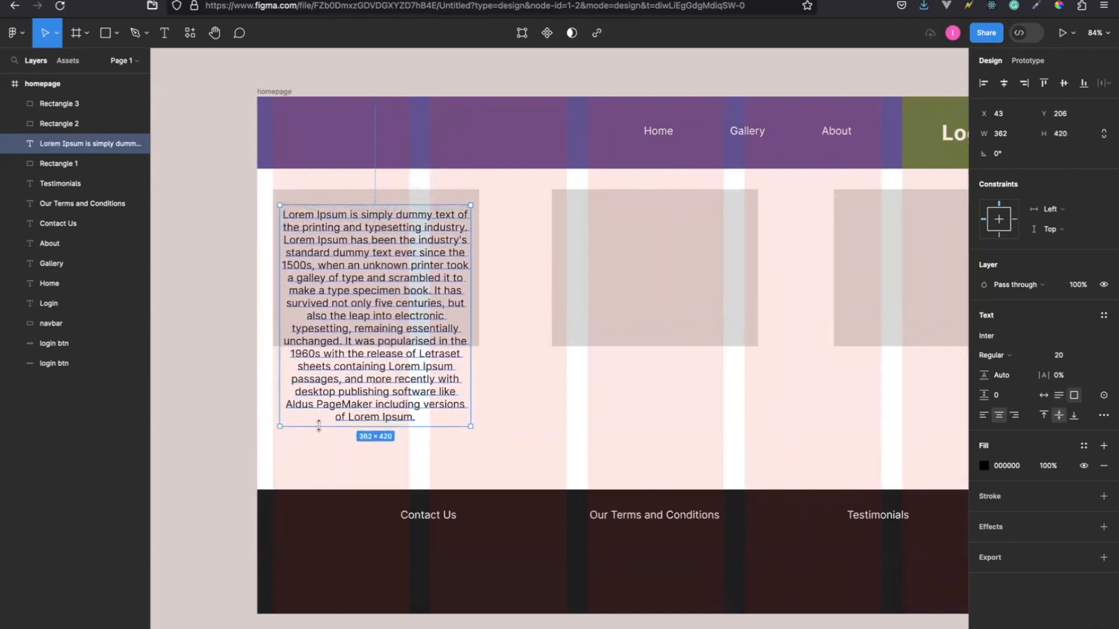
{"action": "left_click", "coordinate": [423, 418]}
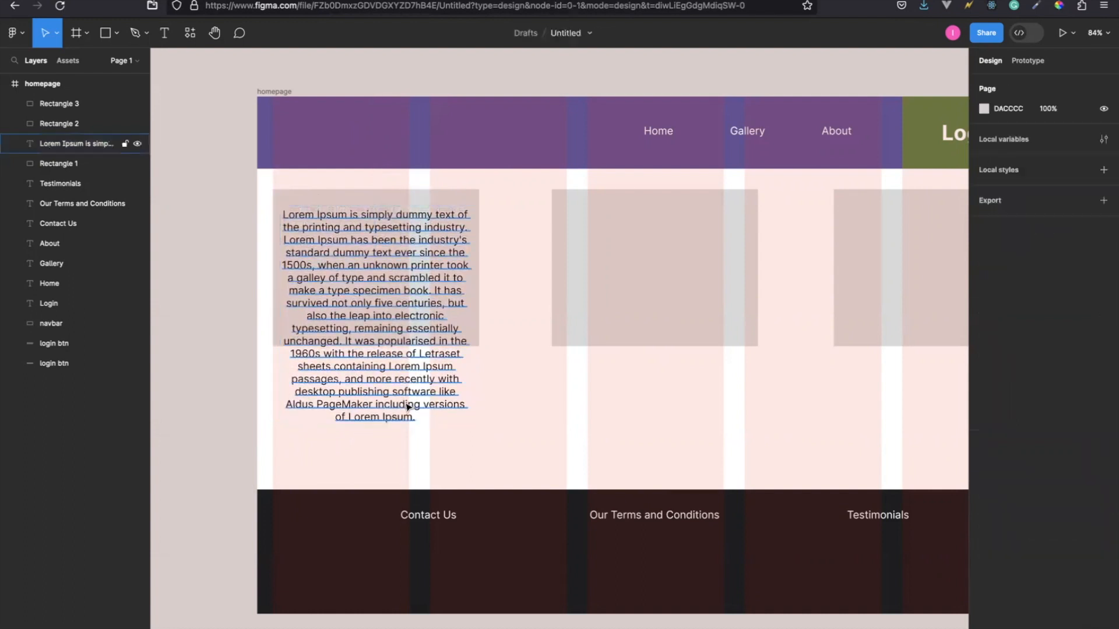
Cut the end of the left rectangle's paragraph, from "also the leap into electronic typesetting" through "Lorem Ipsum.".
{"action": "double_click", "coordinate": [407, 406]}
{"action": "left_click", "coordinate": [332, 353]}
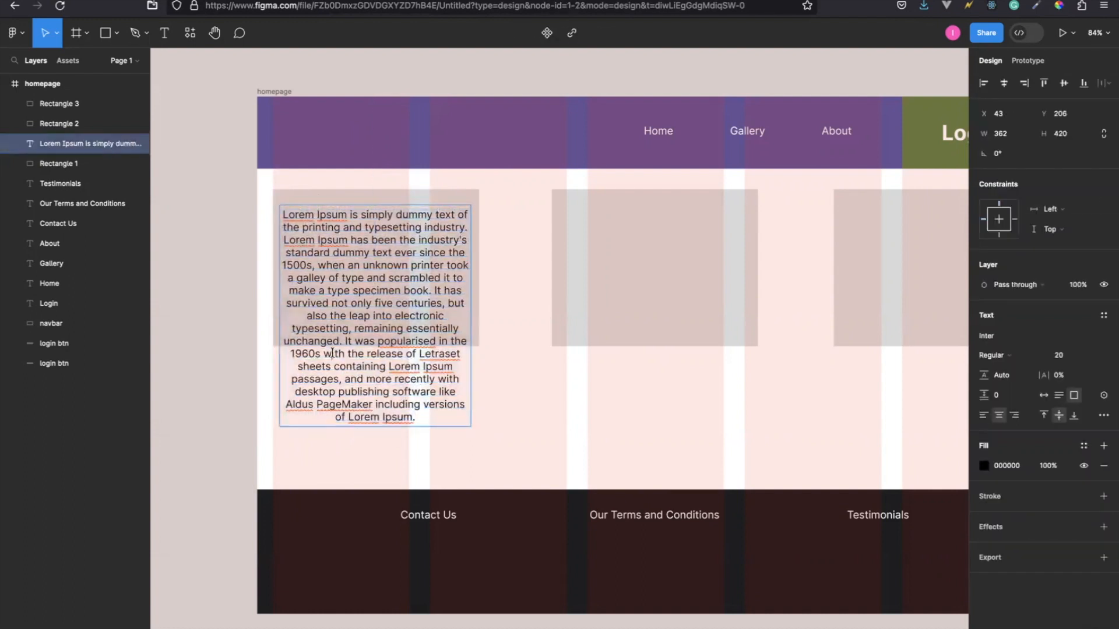
{"action": "left_click_drag", "start_coordinate": [304, 314], "coordinate": [417, 430]}
{"action": "key", "text": "ctrl+c"}
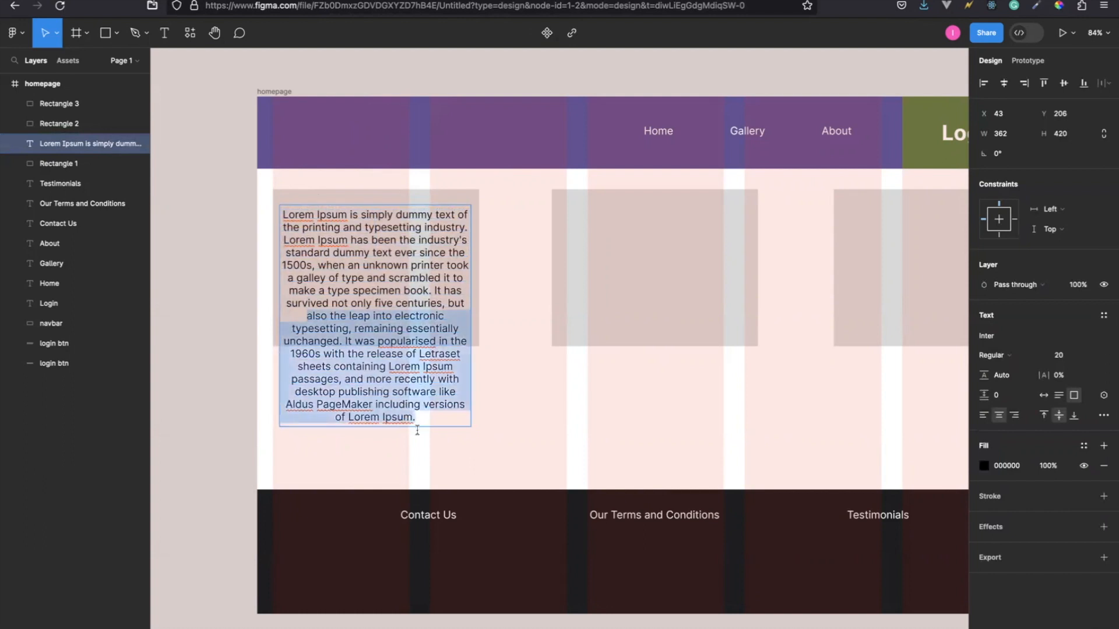
{"action": "key", "text": "BackSpace"}
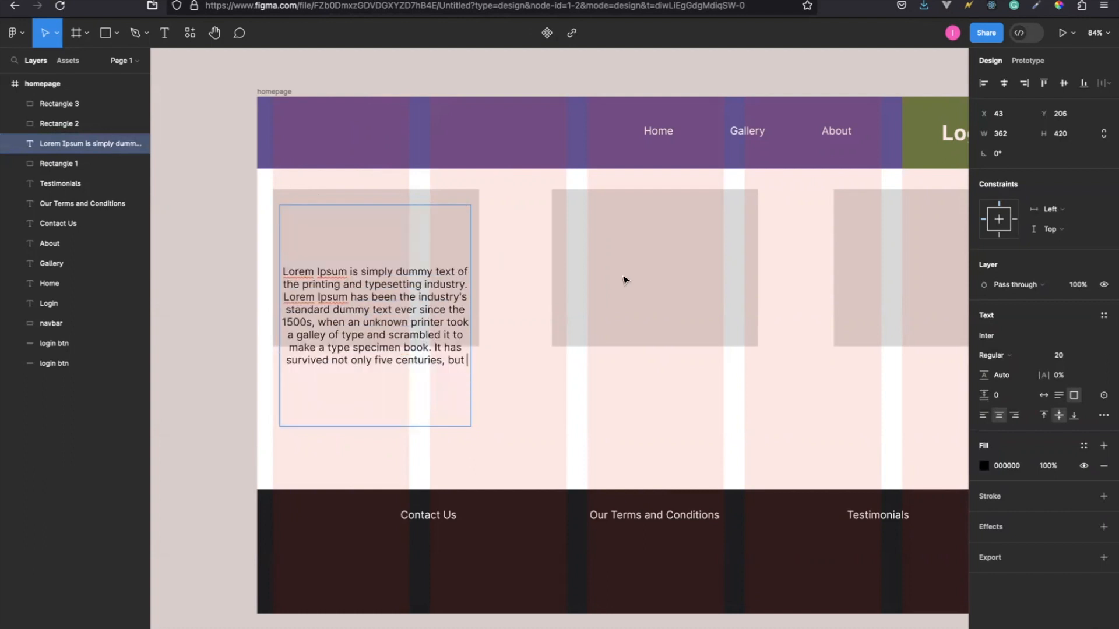
{"action": "key", "text": "Escape"}
Add a new text in the middle rectangle and paste the cut part of the paragraph into it.
{"action": "left_click", "coordinate": [165, 33]}
{"action": "left_click", "coordinate": [571, 226]}
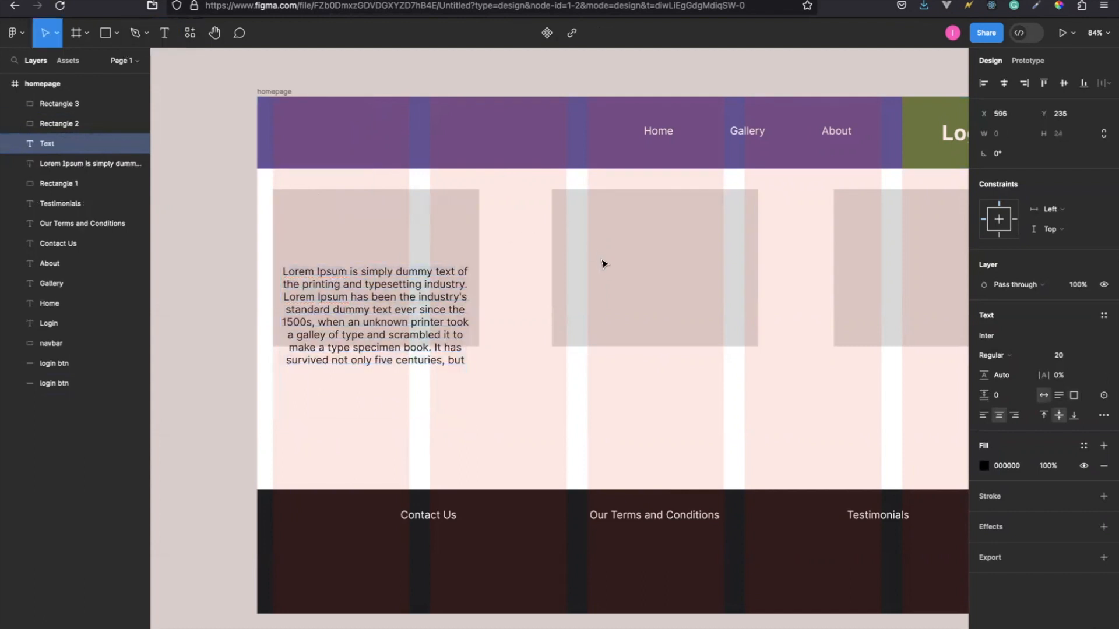
{"action": "key", "text": "ctrl+v"}
Narrow the new text's box from its left side until the edge sits at X 574, inside the middle rectangle.
{"action": "scroll", "coordinate": [525, 267], "scroll_direction": "left", "scroll_amount": 10}
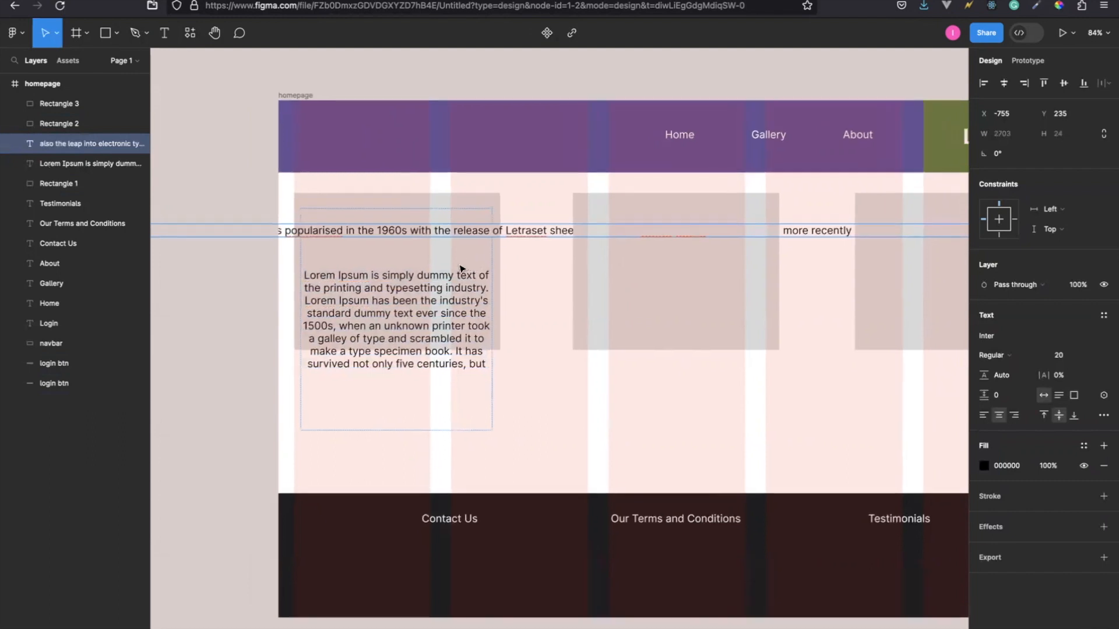
{"action": "scroll", "coordinate": [460, 269], "scroll_direction": "left", "scroll_amount": 2}
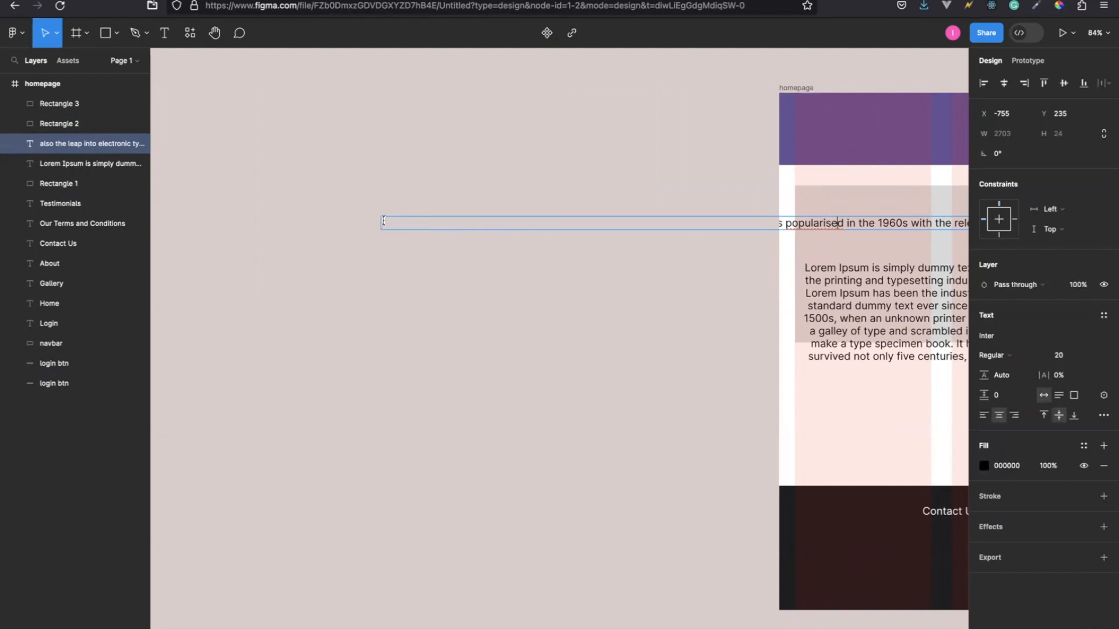
{"action": "scroll", "coordinate": [527, 257], "scroll_direction": "right", "scroll_amount": 10}
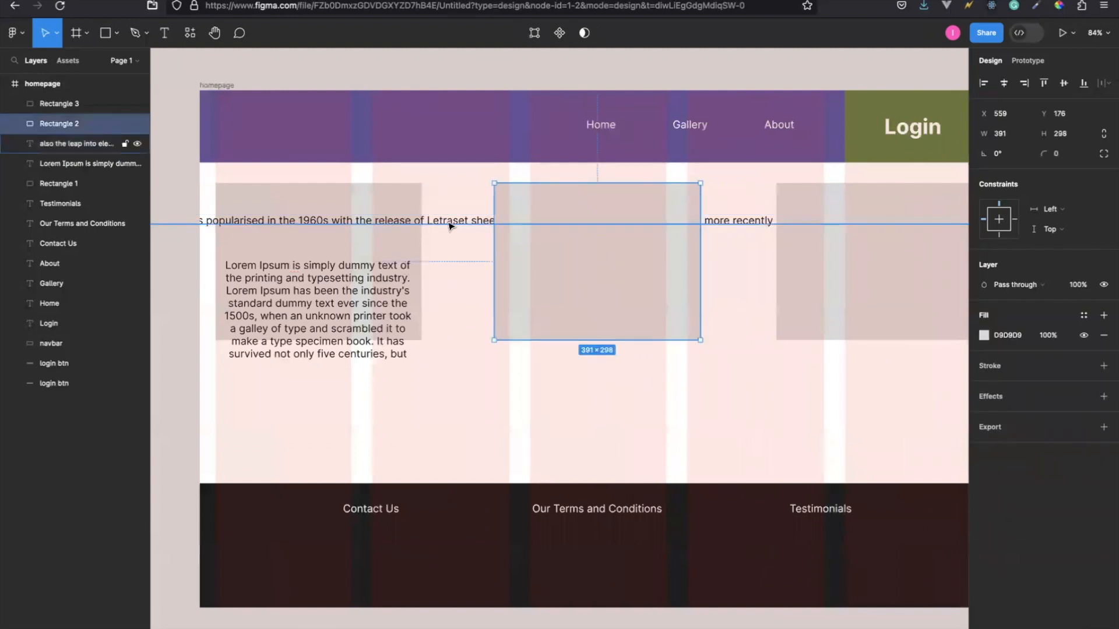
{"action": "scroll", "coordinate": [450, 227], "scroll_direction": "left", "scroll_amount": 11}
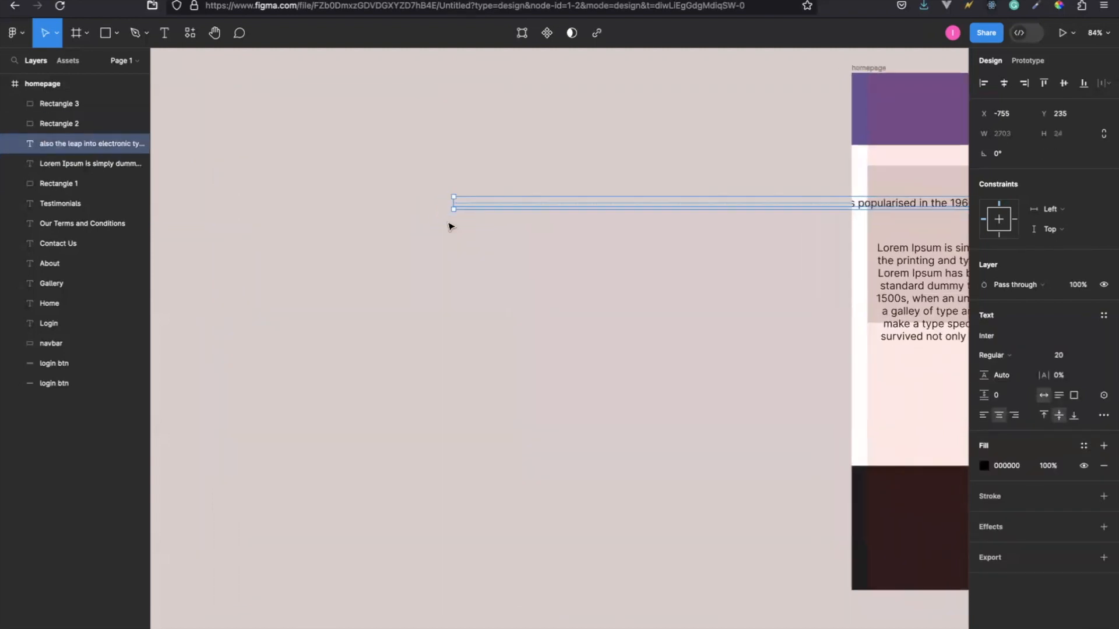
{"action": "left_click_drag", "start_coordinate": [452, 205], "coordinate": [982, 197]}
{"action": "scroll", "coordinate": [660, 214], "scroll_direction": "right", "scroll_amount": 1}
{"action": "scroll", "coordinate": [660, 214], "scroll_direction": "right", "scroll_amount": 11}
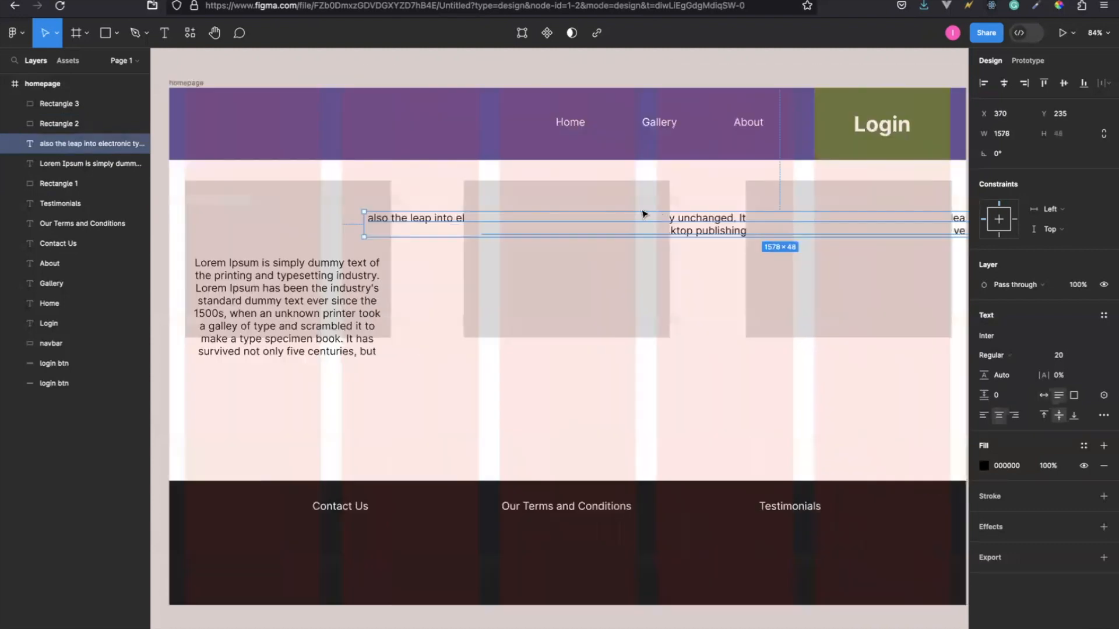
{"action": "left_click_drag", "start_coordinate": [320, 233], "coordinate": [425, 224]}
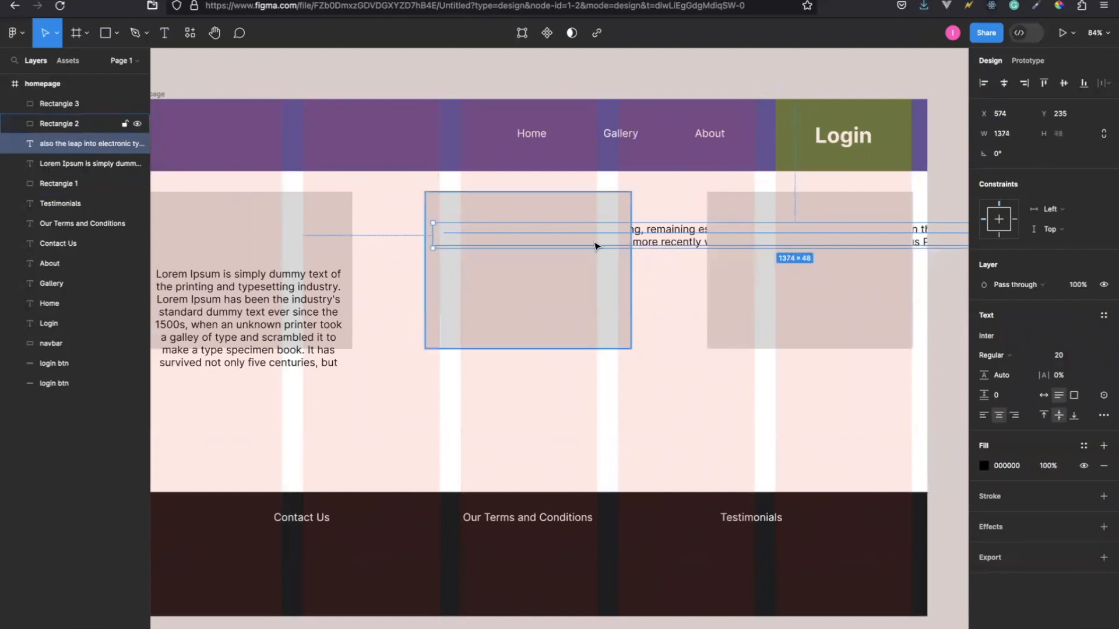
Narrow the new text's box from its right side to a width of 287 so it fits within the middle rectangle.
{"action": "scroll", "coordinate": [583, 244], "scroll_direction": "right", "scroll_amount": 7}
{"action": "left_click_drag", "start_coordinate": [766, 212], "coordinate": [264, 230]}
{"action": "scroll", "coordinate": [264, 233], "scroll_direction": "left", "scroll_amount": 2}
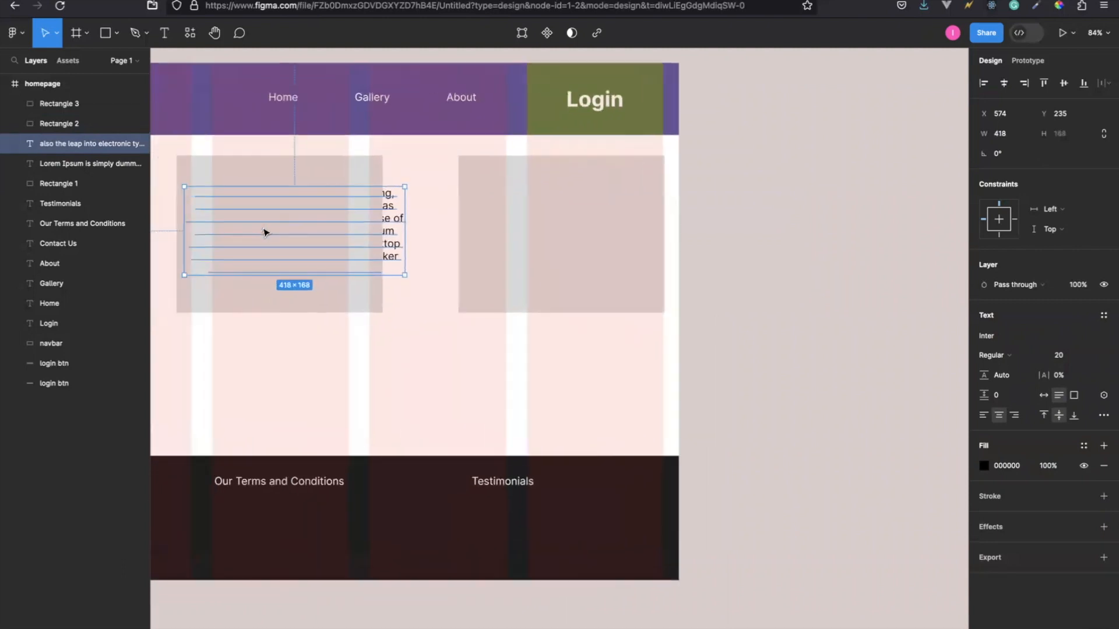
{"action": "scroll", "coordinate": [264, 233], "scroll_direction": "left", "scroll_amount": 3}
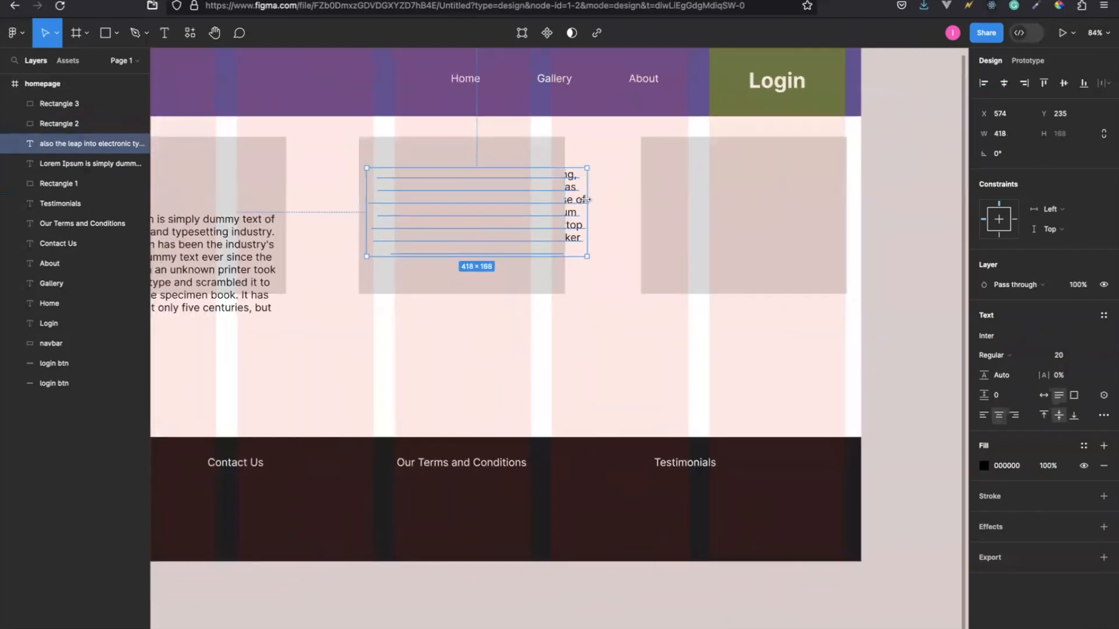
{"action": "left_click_drag", "start_coordinate": [583, 200], "coordinate": [517, 179]}
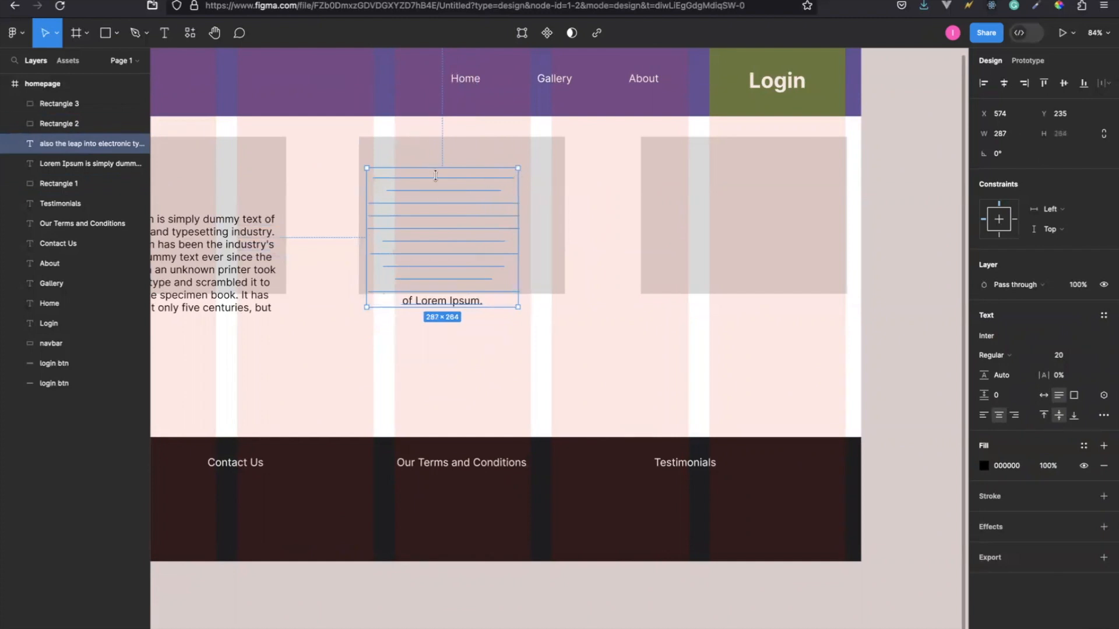
Bring the new text to the front and position it at X 600, Y 195 in the middle rectangle.
{"action": "left_click_drag", "start_coordinate": [453, 193], "coordinate": [447, 192]}
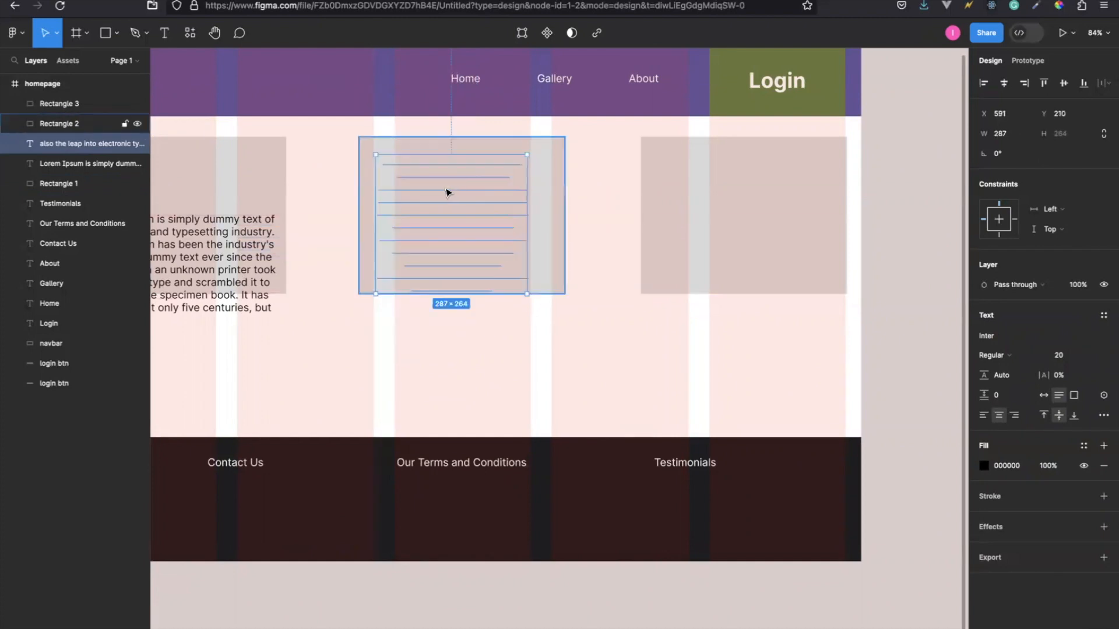
{"action": "right_click", "coordinate": [436, 177]}
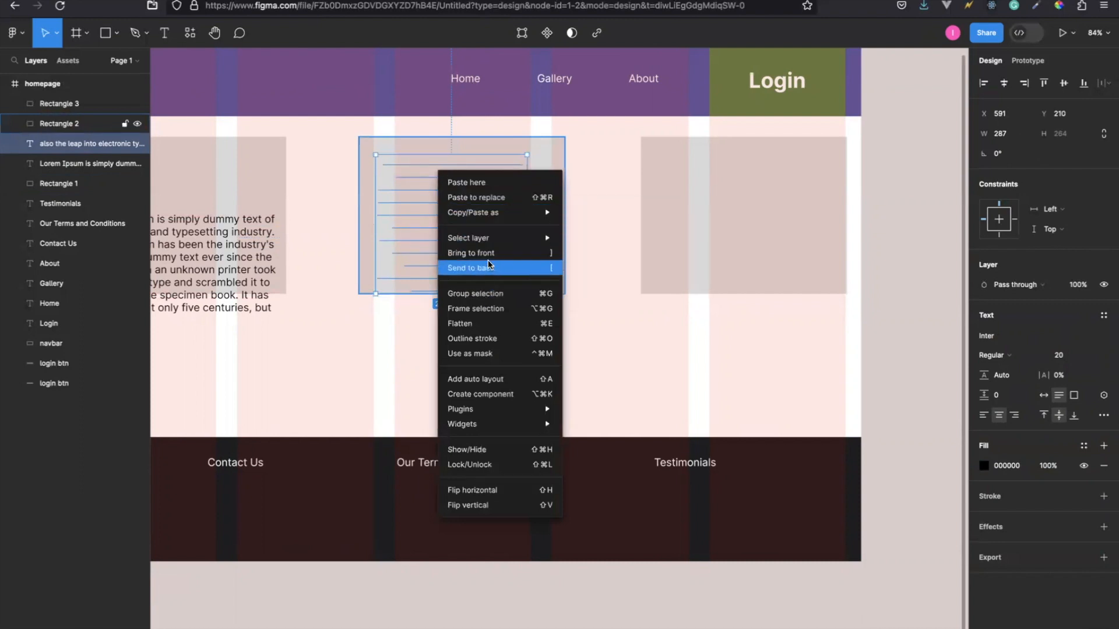
{"action": "left_click", "coordinate": [512, 255]}
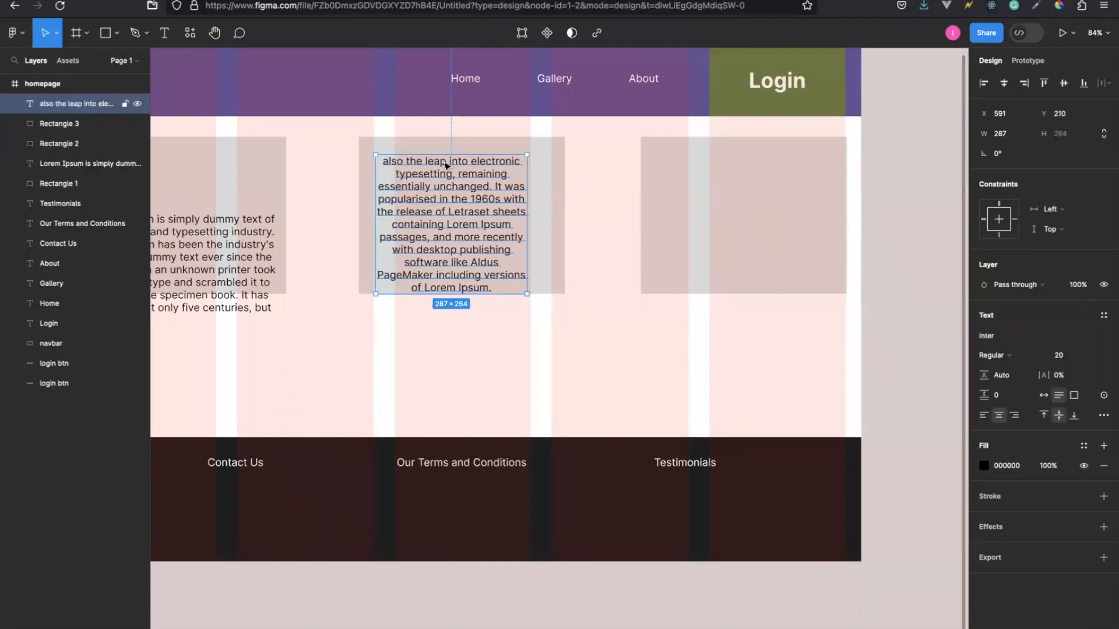
{"action": "left_click_drag", "start_coordinate": [445, 162], "coordinate": [454, 157]}
Resize the left paragraph's text box vertically to start at Y 195 with a height of 248, inside the left rectangle.
{"action": "scroll", "coordinate": [265, 277], "scroll_direction": "left", "scroll_amount": 2}
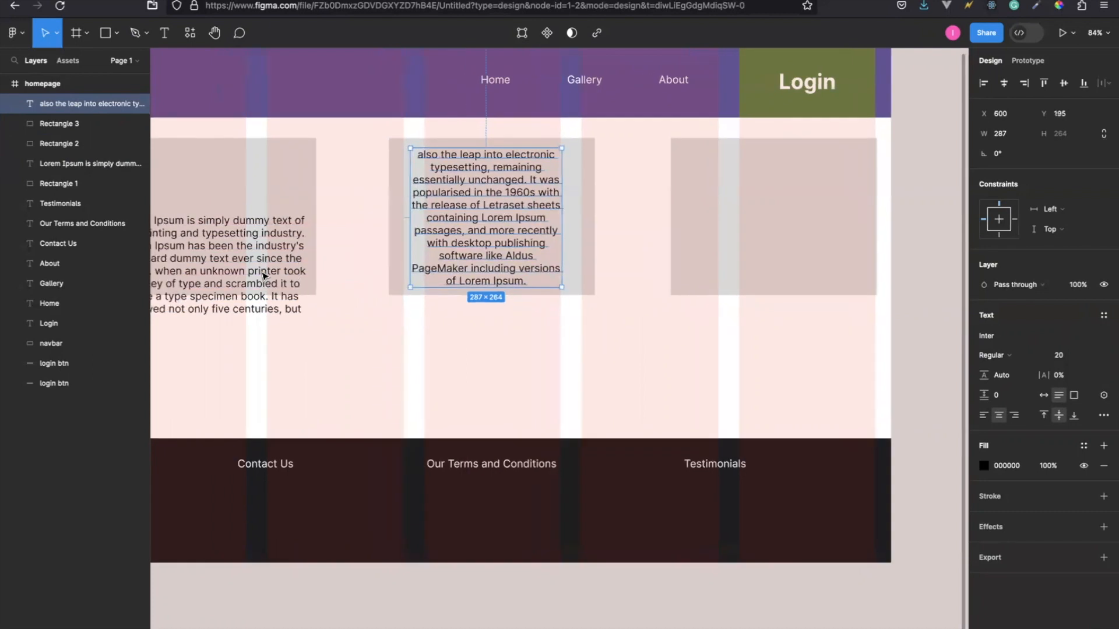
{"action": "scroll", "coordinate": [264, 276], "scroll_direction": "left", "scroll_amount": 5}
{"action": "left_click", "coordinate": [282, 250]}
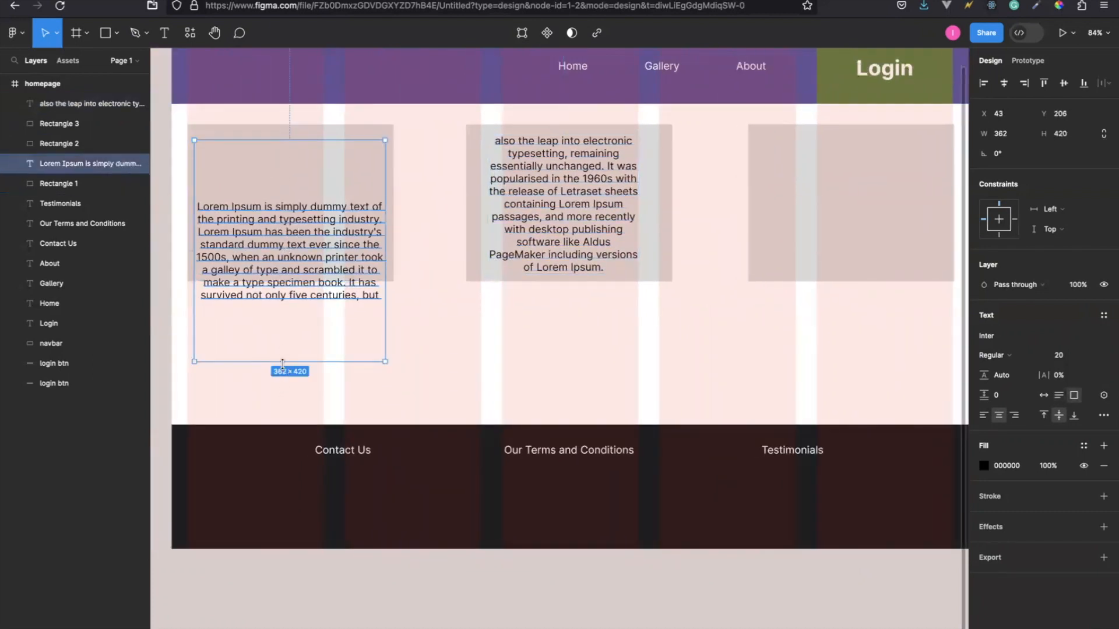
{"action": "left_click_drag", "start_coordinate": [283, 361], "coordinate": [282, 264]}
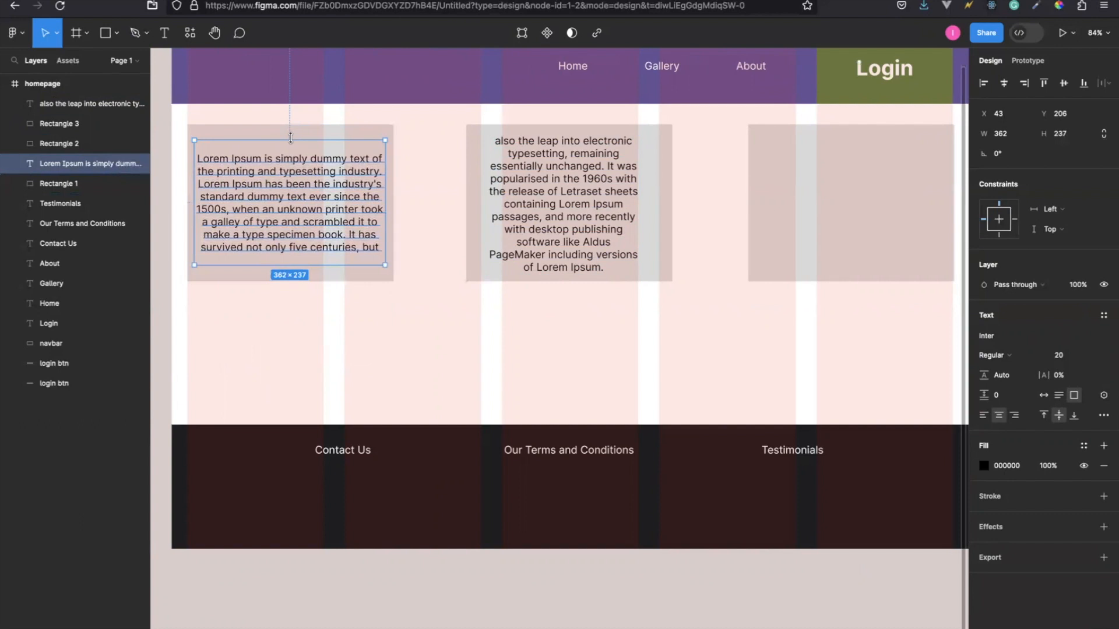
{"action": "left_click_drag", "start_coordinate": [290, 135], "coordinate": [290, 134]}
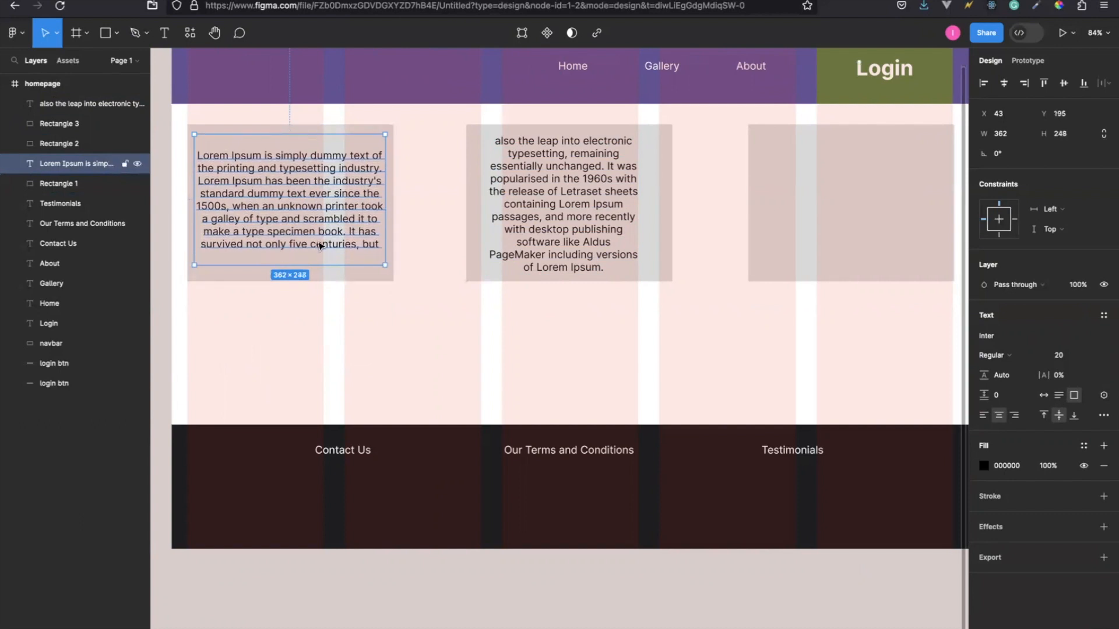
Hide the homepage frame's column layout grid and select the text in the middle rectangle.
{"action": "scroll", "coordinate": [312, 245], "scroll_direction": "up", "scroll_amount": 3}
{"action": "scroll", "coordinate": [312, 244], "scroll_direction": "left", "scroll_amount": 2}
{"action": "scroll", "coordinate": [318, 241], "scroll_direction": "up", "scroll_amount": 2}
{"action": "scroll", "coordinate": [317, 240], "scroll_direction": "left", "scroll_amount": 1}
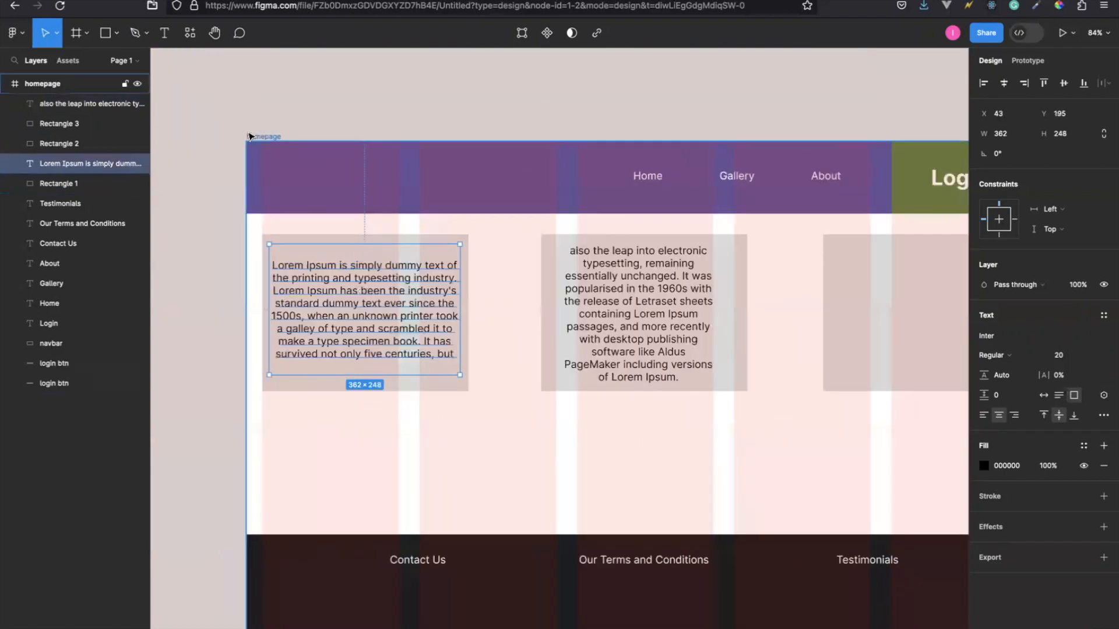
{"action": "left_click", "coordinate": [268, 137]}
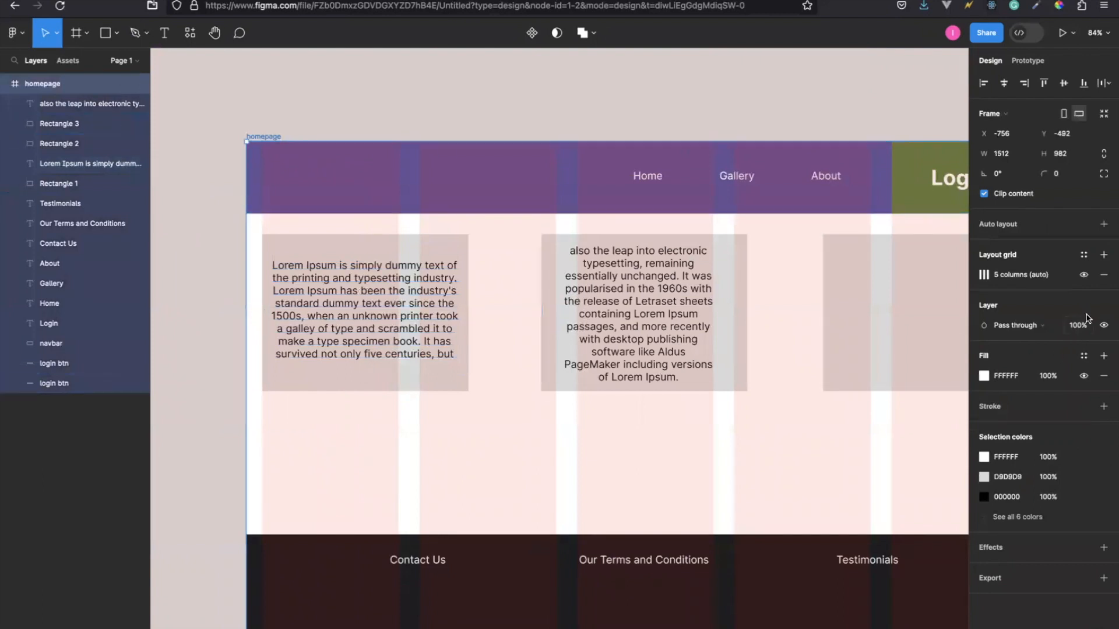
{"action": "left_click", "coordinate": [1082, 274]}
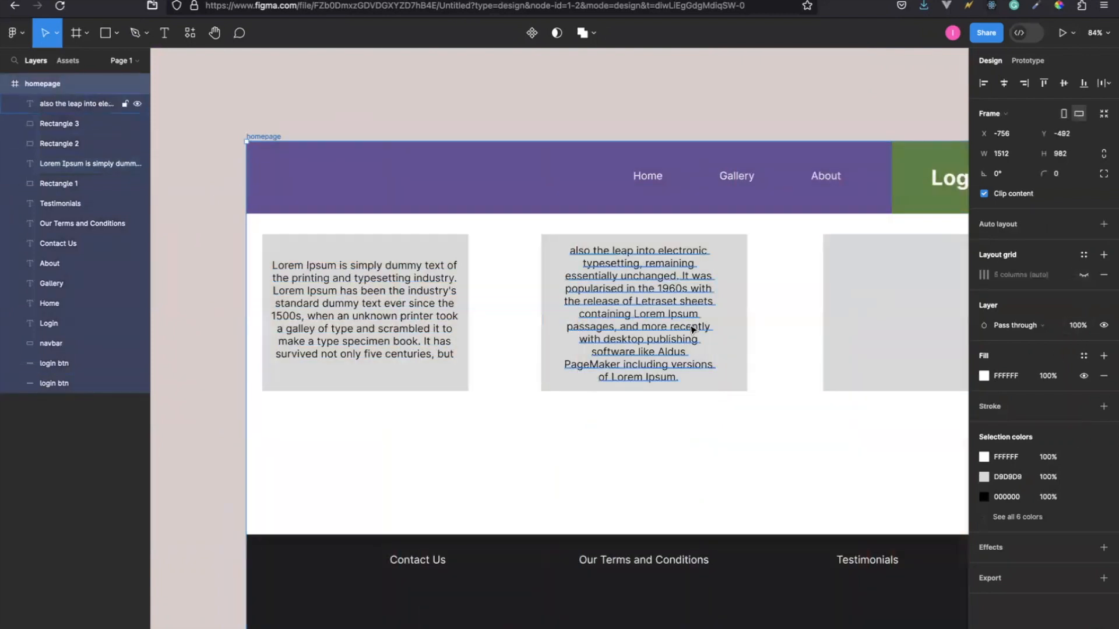
{"action": "left_click", "coordinate": [373, 318]}
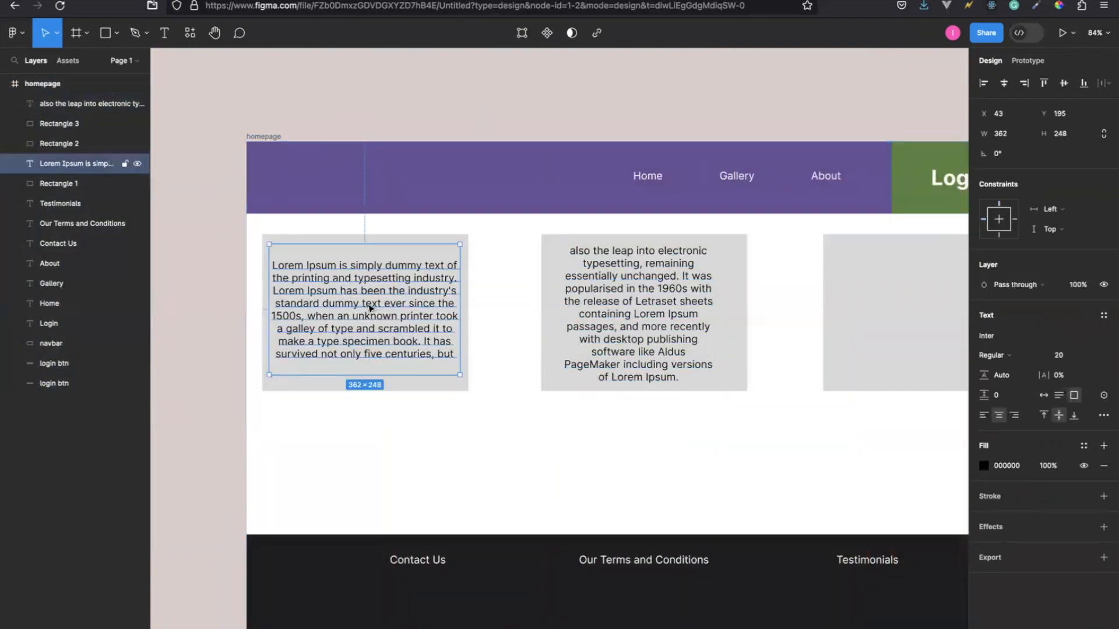
{"action": "left_click", "coordinate": [617, 333]}
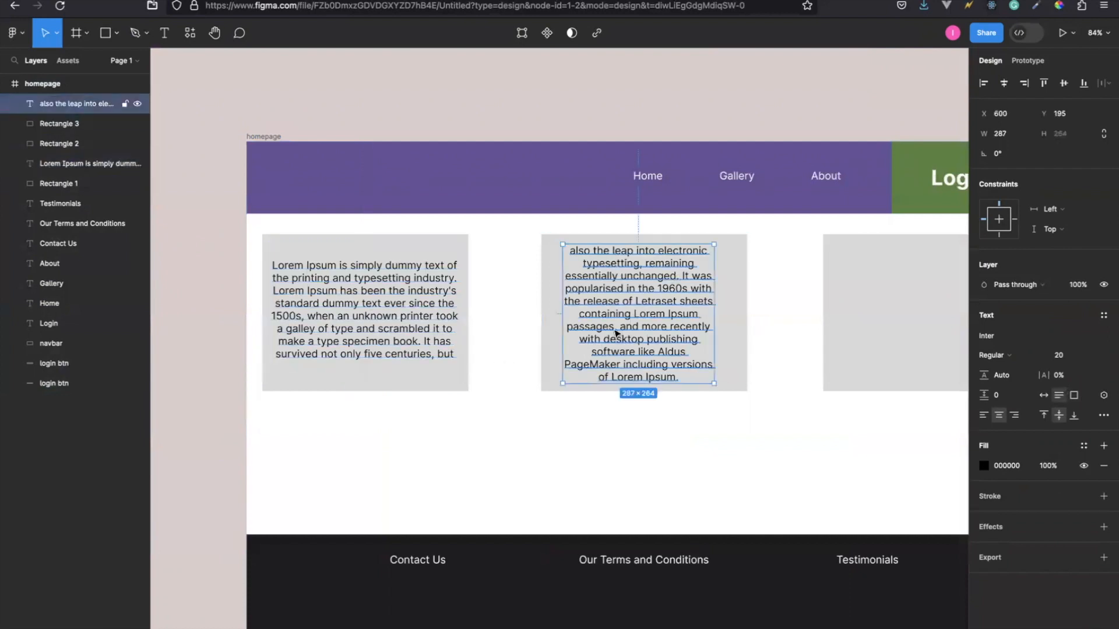
Duplicate the middle rectangle's text and place the copy at X 1140, Y 190 inside the right rectangle.
{"action": "key", "text": "ctrl+d"}
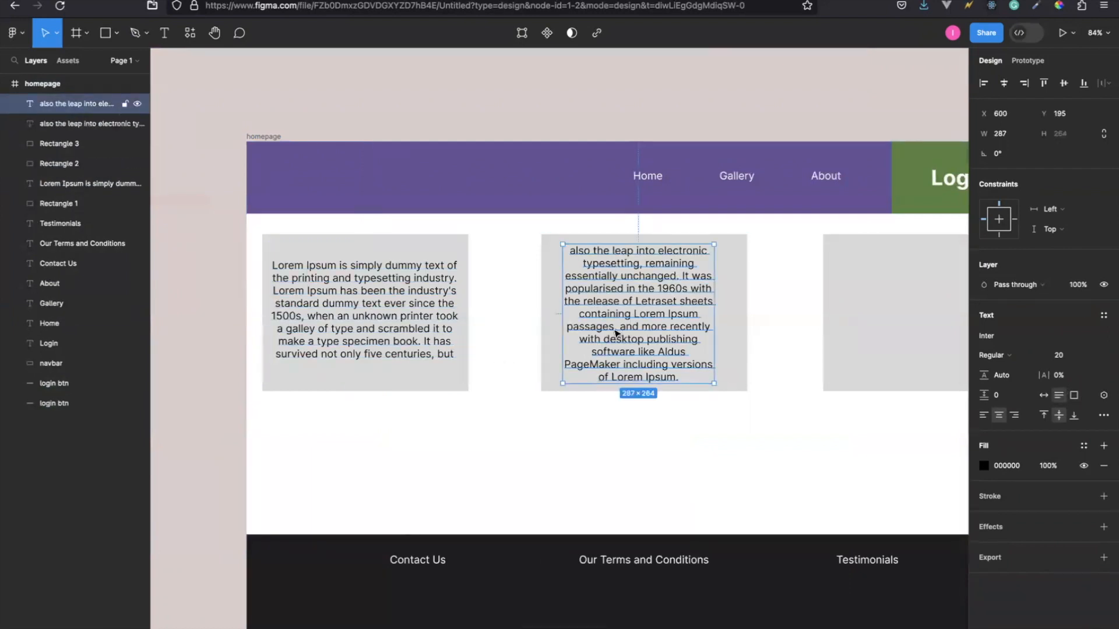
{"action": "scroll", "coordinate": [617, 333], "scroll_direction": "right", "scroll_amount": 3}
{"action": "left_click_drag", "start_coordinate": [478, 316], "coordinate": [765, 315]}
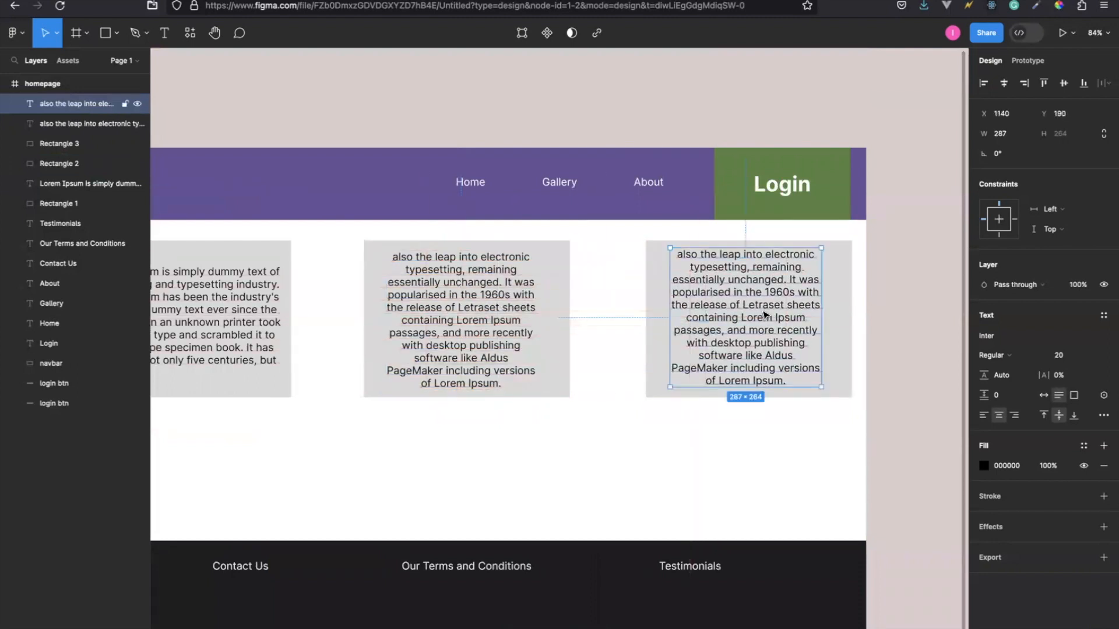
{"action": "left_click", "coordinate": [528, 460]}
{"action": "scroll", "coordinate": [431, 437], "scroll_direction": "left", "scroll_amount": 5}
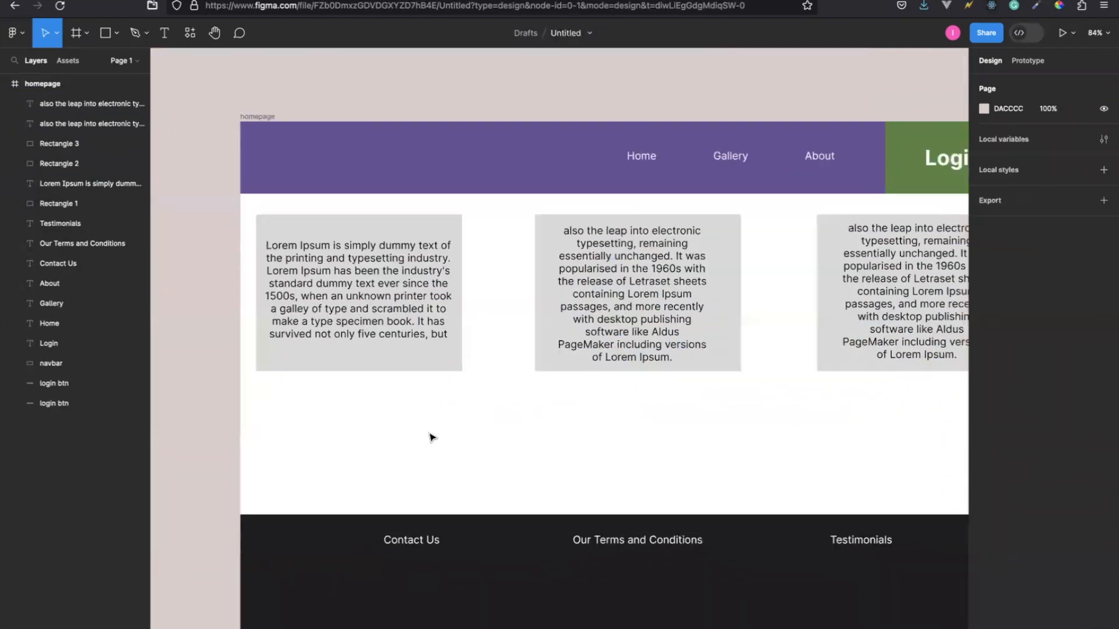
{"action": "scroll", "coordinate": [432, 437], "scroll_direction": "right", "scroll_amount": 1}
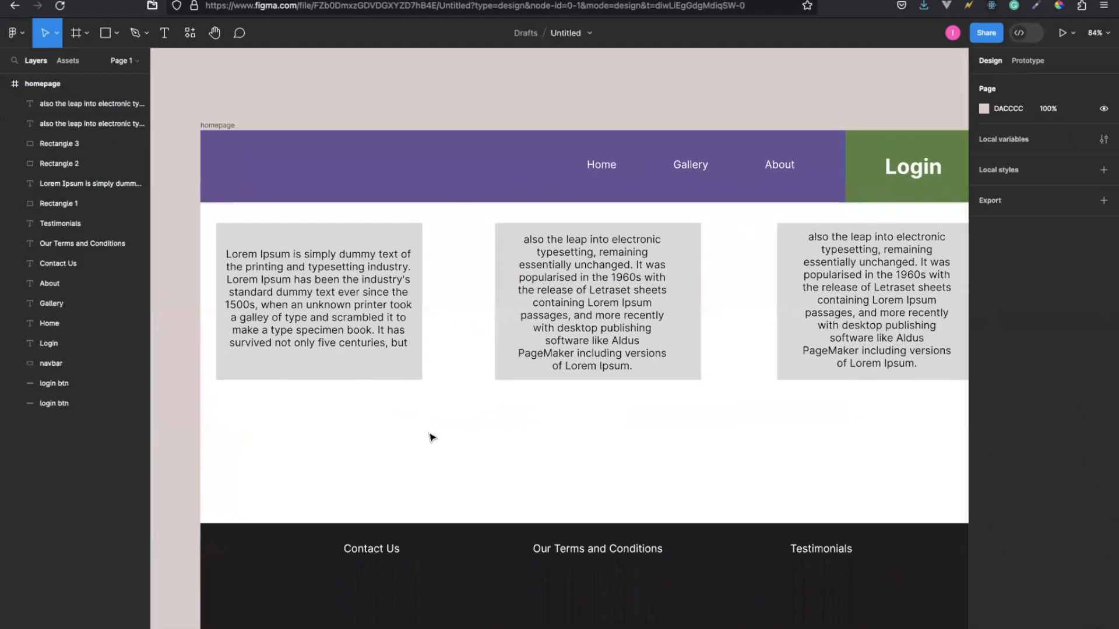
Widen the middle rectangle's text box from its right side to a width of 327.
{"action": "left_click", "coordinate": [332, 283]}
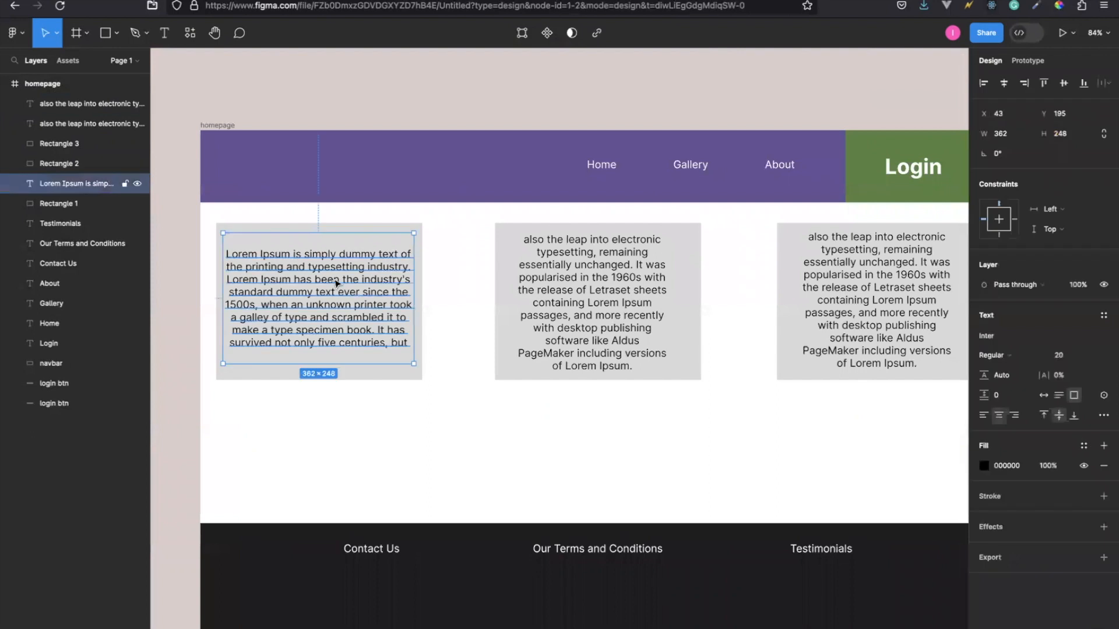
{"action": "left_click", "coordinate": [542, 296]}
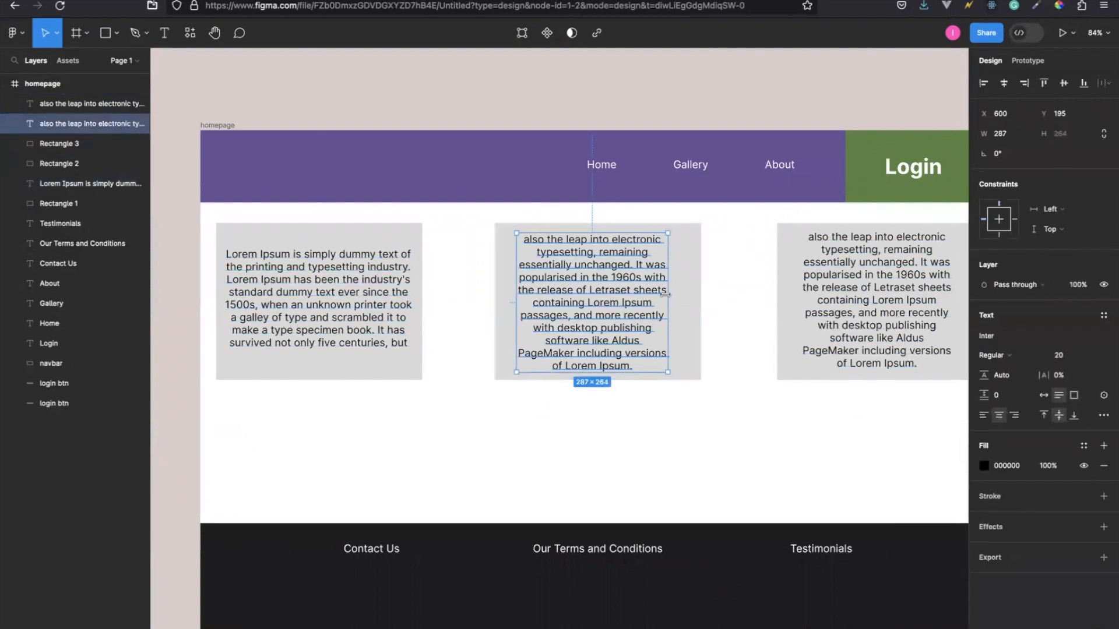
{"action": "left_click_drag", "start_coordinate": [665, 294], "coordinate": [688, 294]}
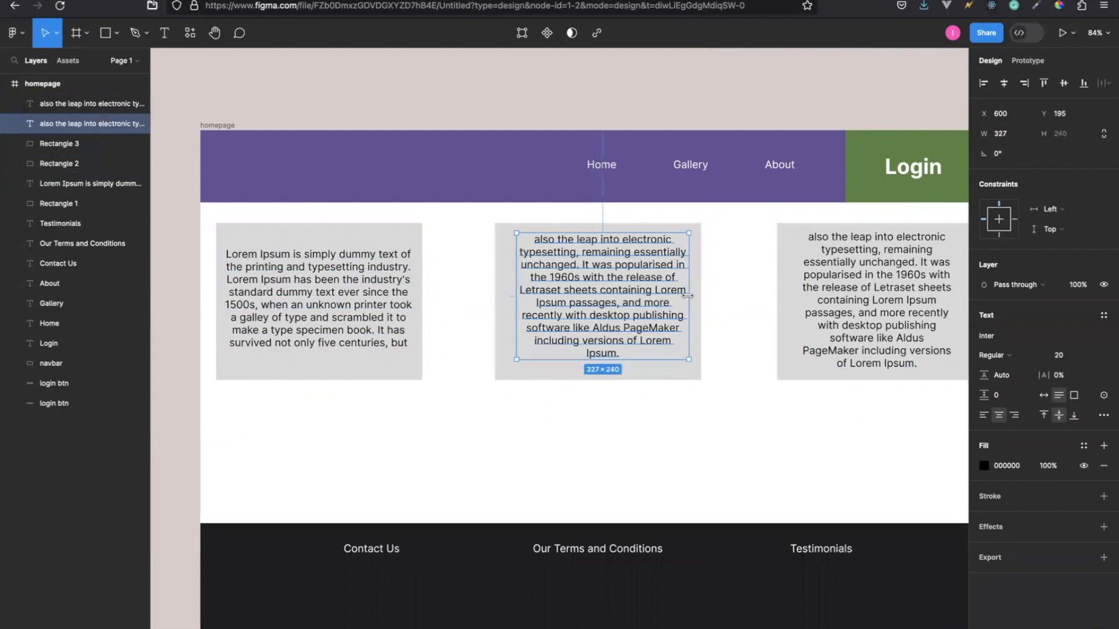
Try different horizontal and vertical alignments on the middle rectangle's text, ending with left horizontal and middle vertical alignment.
{"action": "left_click", "coordinate": [983, 415]}
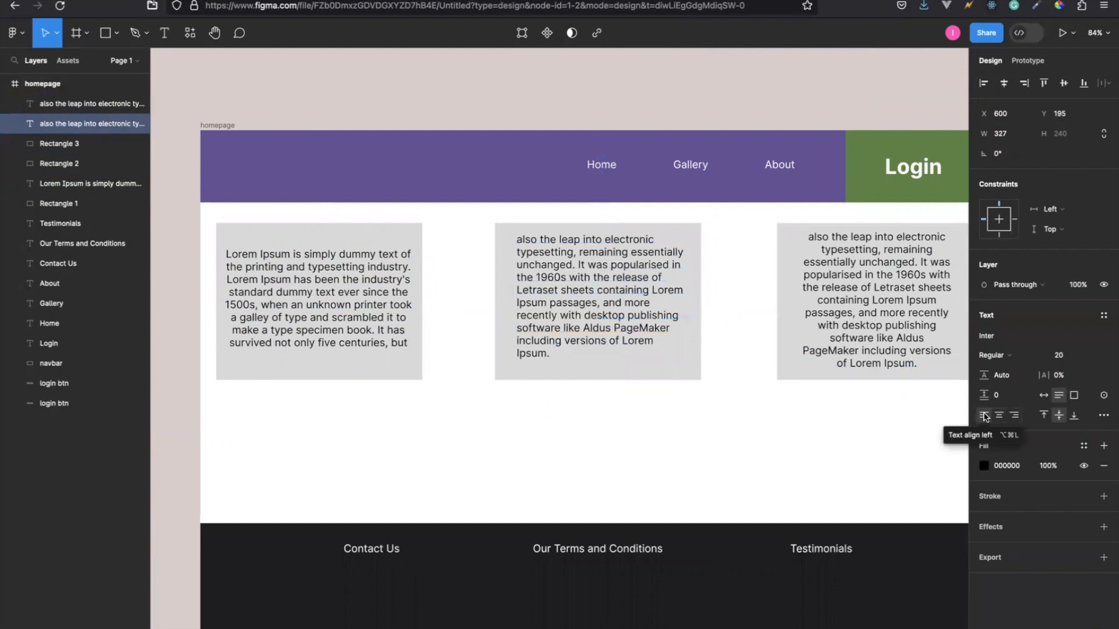
{"action": "left_click", "coordinate": [1014, 415]}
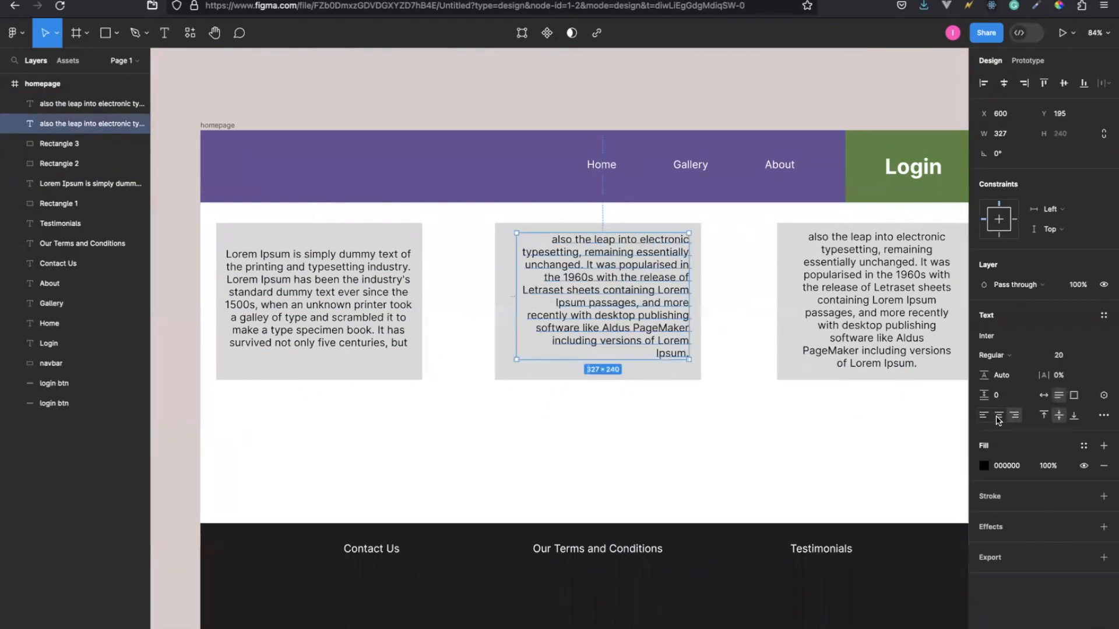
{"action": "left_click", "coordinate": [999, 416]}
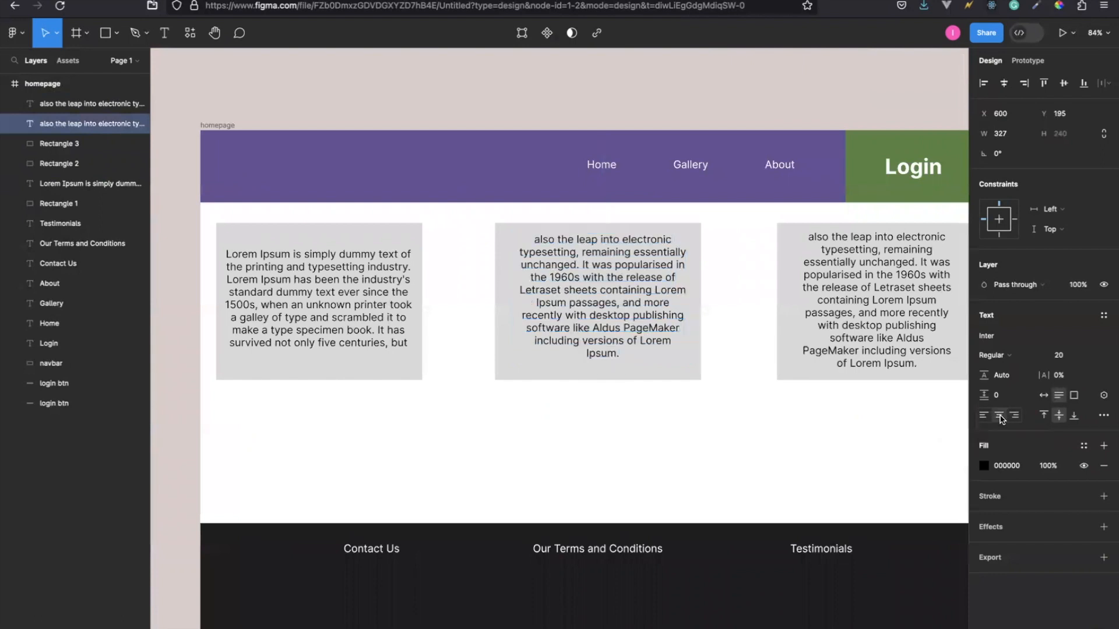
{"action": "left_click", "coordinate": [984, 416]}
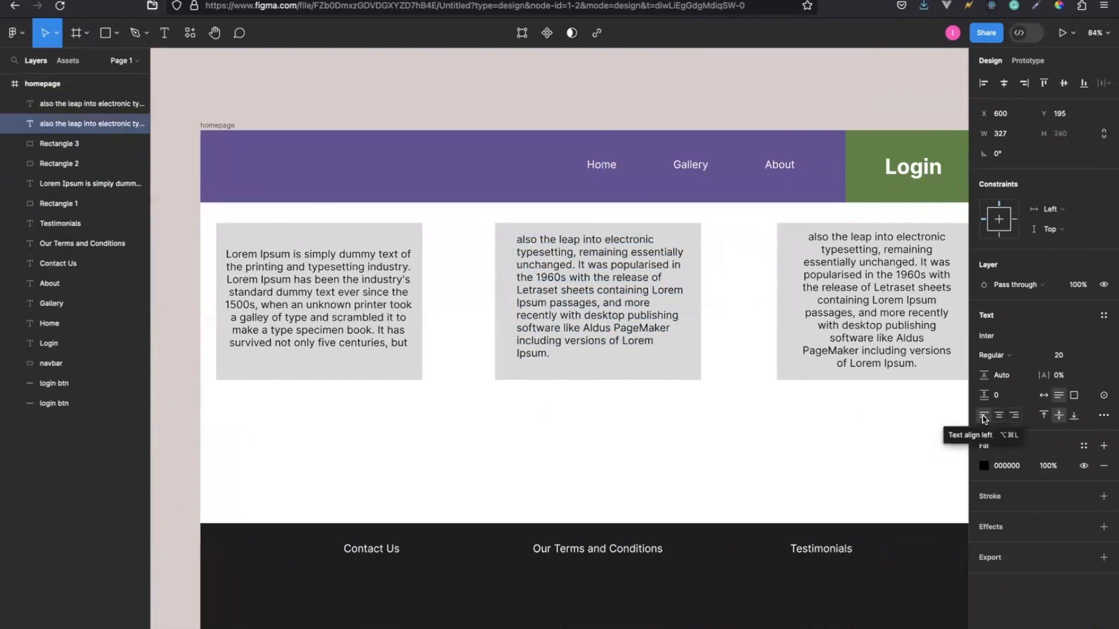
{"action": "left_click", "coordinate": [1059, 416]}
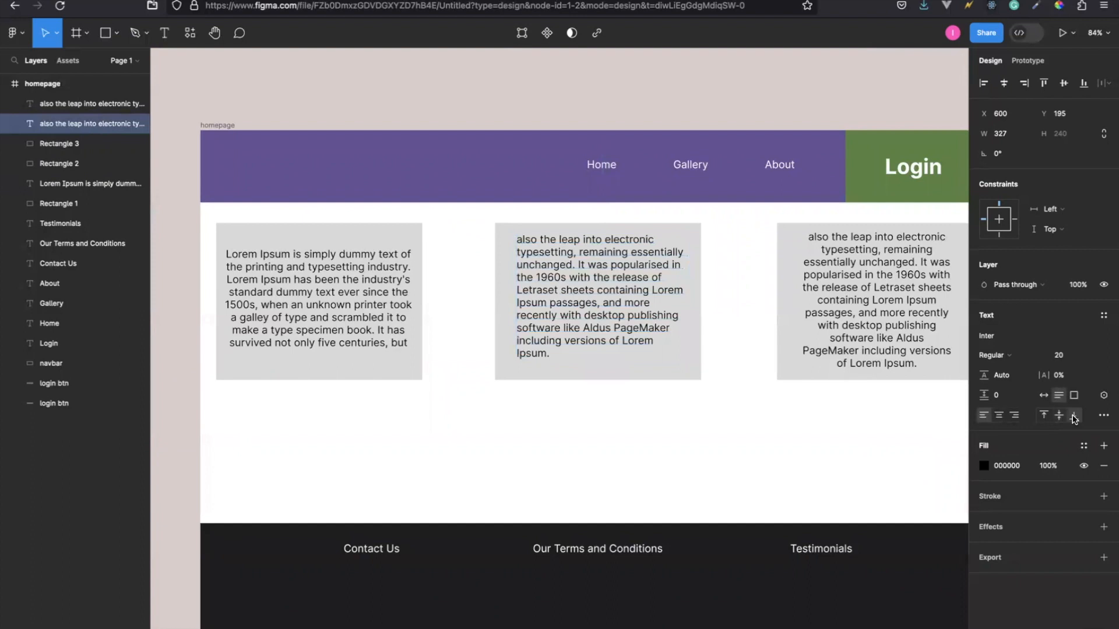
{"action": "left_click", "coordinate": [1043, 415]}
{"action": "left_click", "coordinate": [1060, 420]}
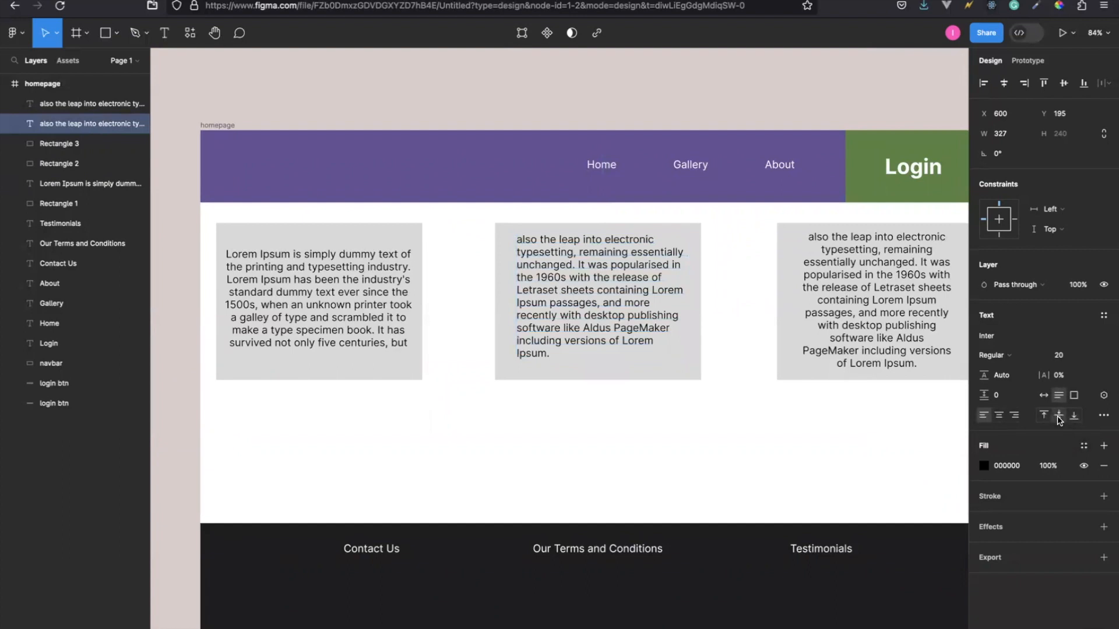
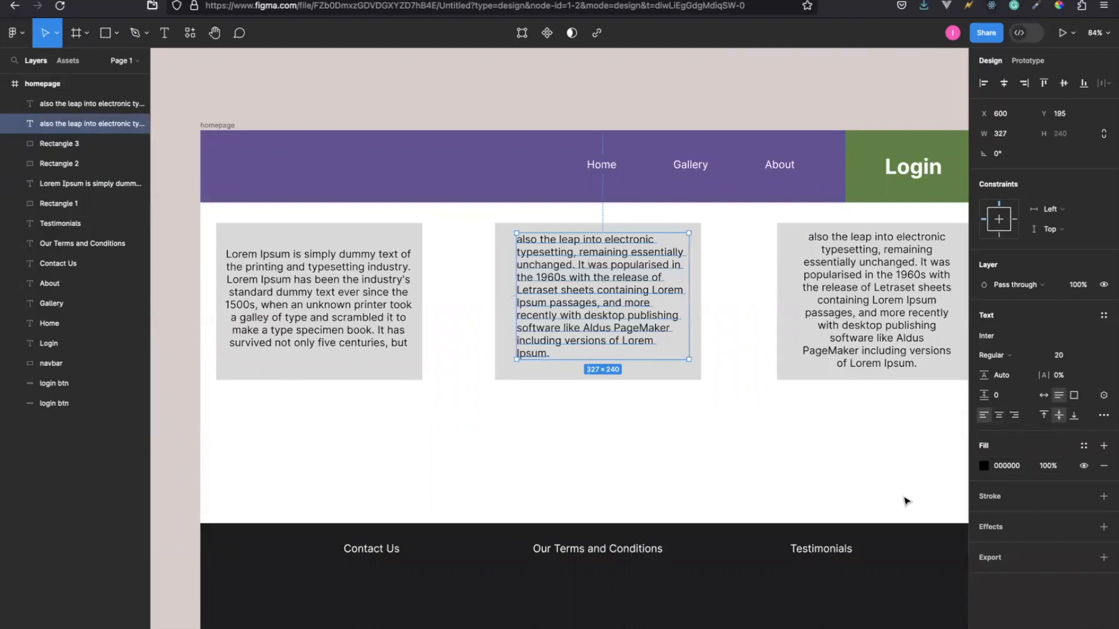
Look over the homepage layout from the navigation header and content cards down to the footer.
{"action": "scroll", "coordinate": [377, 434], "scroll_direction": "left", "scroll_amount": 1}
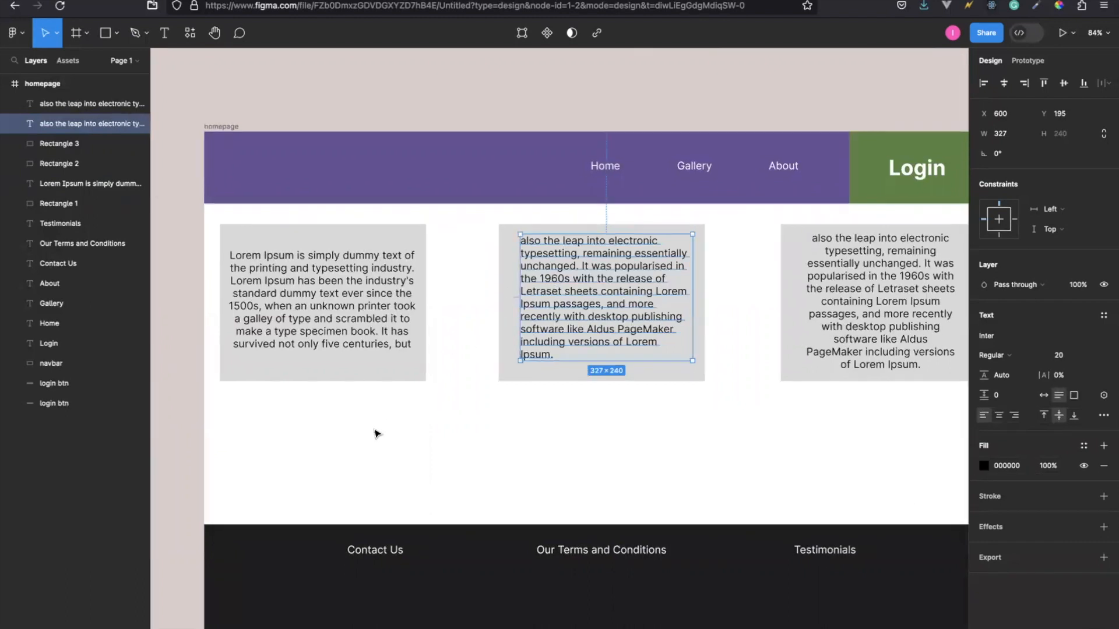
{"action": "scroll", "coordinate": [377, 435], "scroll_direction": "up", "scroll_amount": 1}
{"action": "scroll", "coordinate": [377, 434], "scroll_direction": "down", "scroll_amount": 2}
{"action": "scroll", "coordinate": [376, 434], "scroll_direction": "right", "scroll_amount": 1}
{"action": "scroll", "coordinate": [376, 434], "scroll_direction": "down", "scroll_amount": 1}
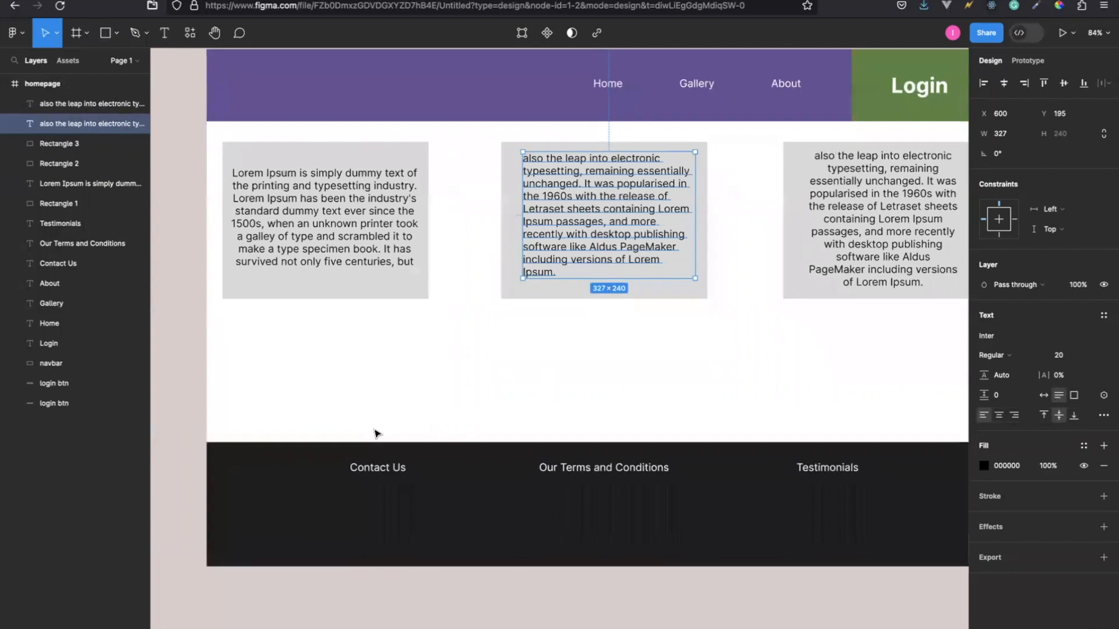
{"action": "scroll", "coordinate": [376, 434], "scroll_direction": "up", "scroll_amount": 3}
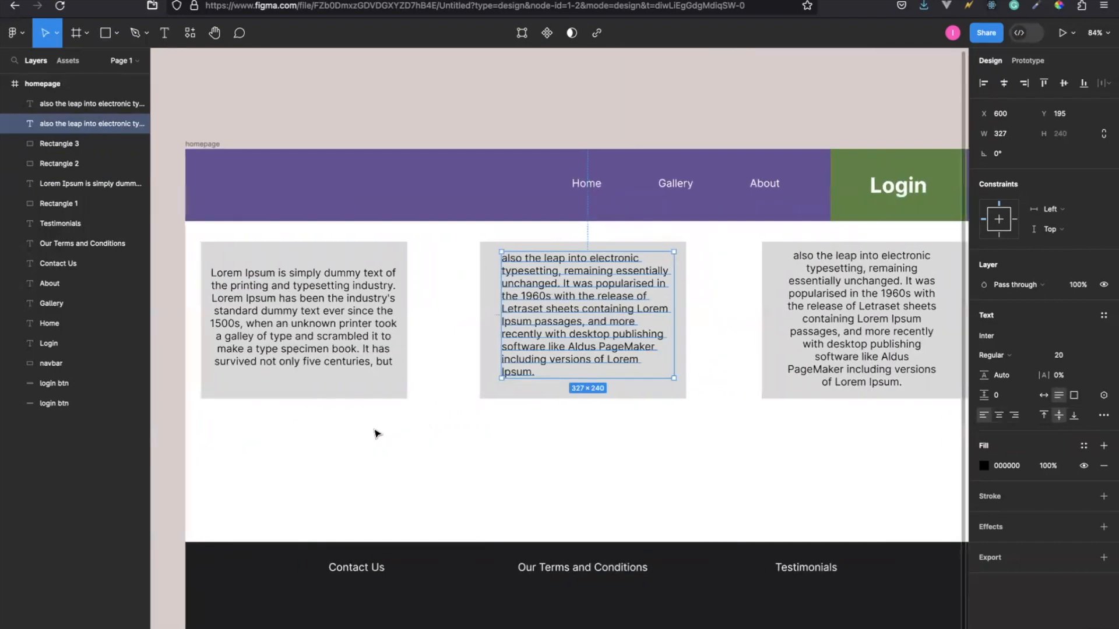
{"action": "scroll", "coordinate": [376, 434], "scroll_direction": "left", "scroll_amount": 2}
{"action": "scroll", "coordinate": [376, 434], "scroll_direction": "down", "scroll_amount": 1}
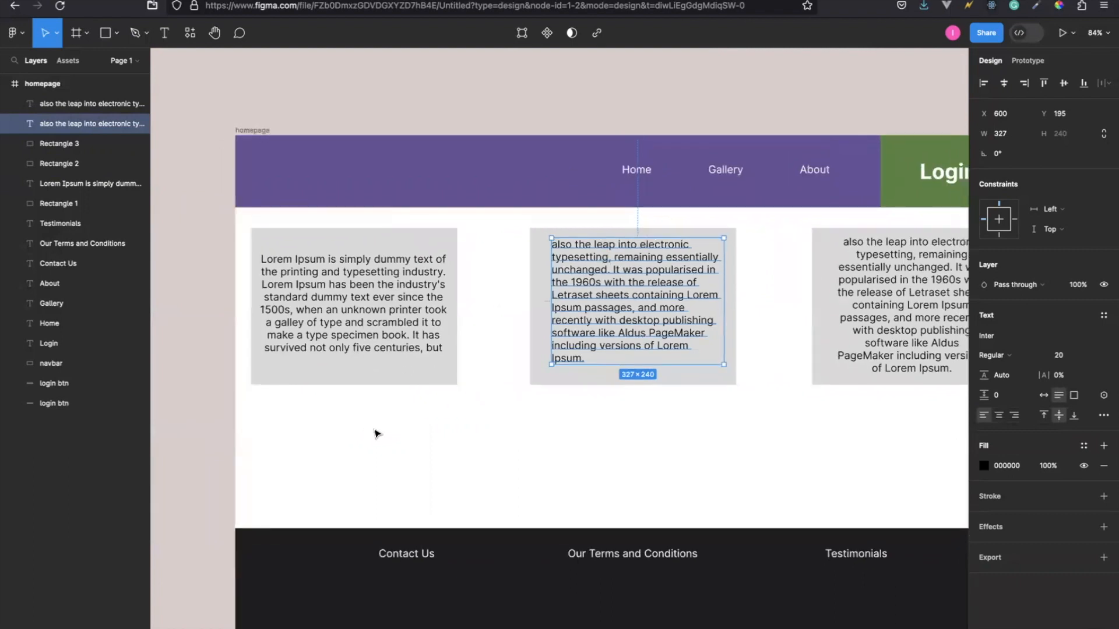
{"action": "scroll", "coordinate": [376, 434], "scroll_direction": "right", "scroll_amount": 1}
{"action": "scroll", "coordinate": [376, 434], "scroll_direction": "down", "scroll_amount": 1}
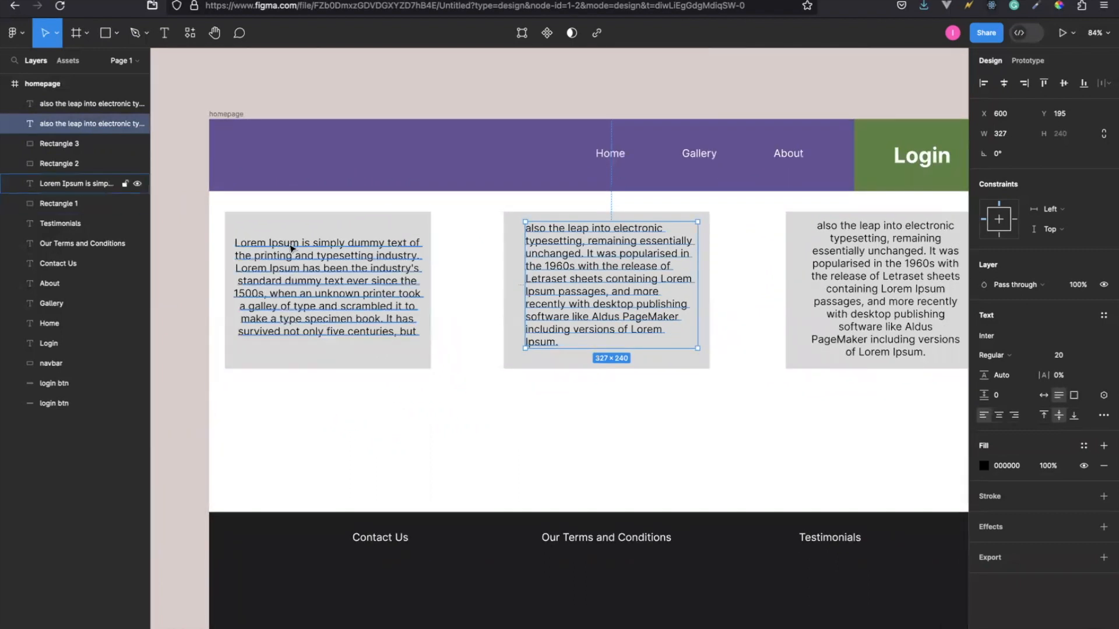
Duplicate the whole homepage frame, with the copy beside the original at X 796, Y -492.
{"action": "left_click", "coordinate": [233, 116]}
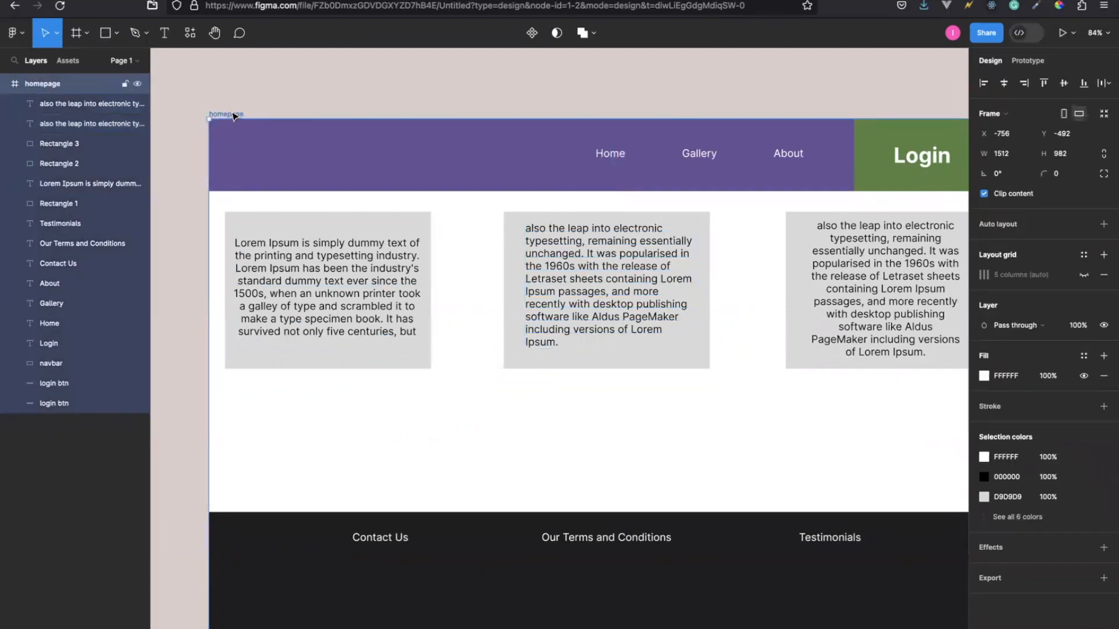
{"action": "key", "text": "ctrl+d"}
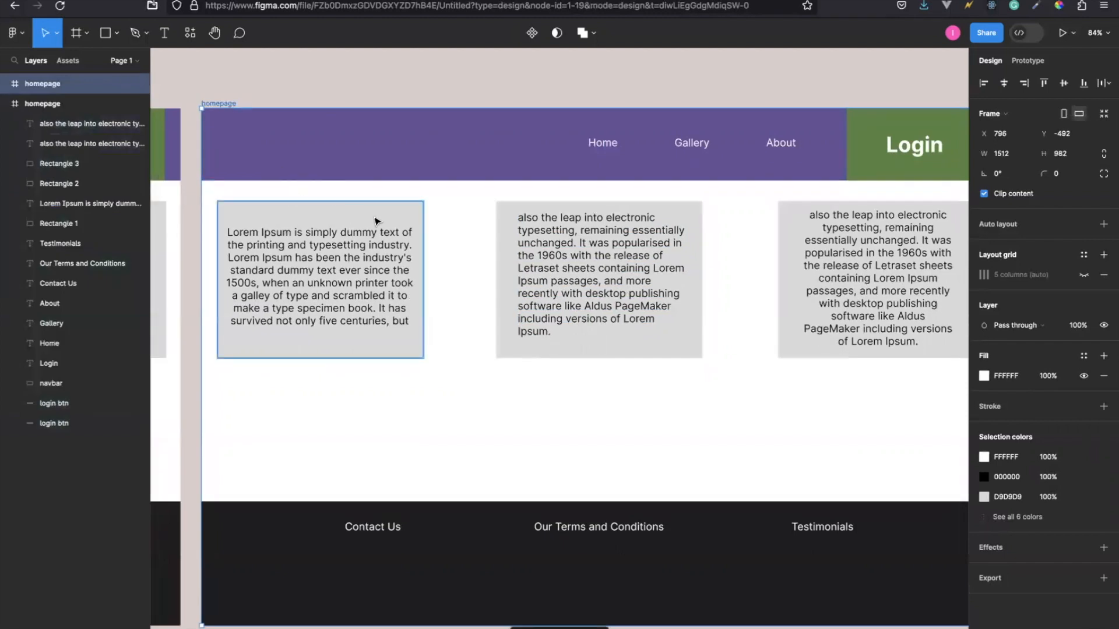
{"action": "scroll", "coordinate": [376, 221], "scroll_direction": "right", "scroll_amount": 10}
{"action": "scroll", "coordinate": [376, 222], "scroll_direction": "left", "scroll_amount": 10}
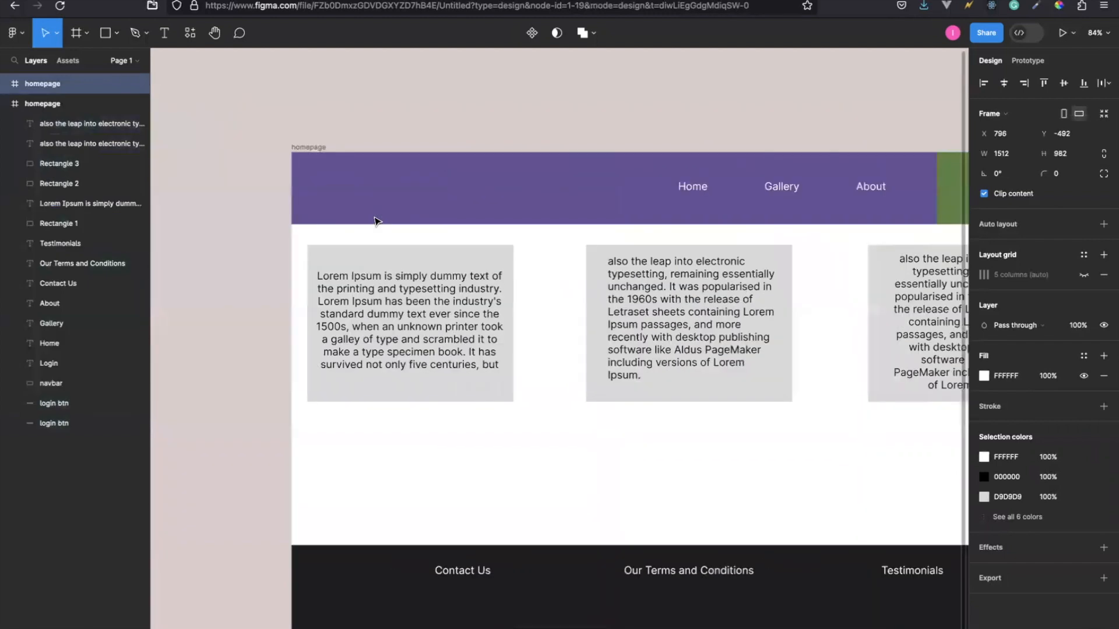
{"action": "scroll", "coordinate": [384, 207], "scroll_direction": "right", "scroll_amount": 10}
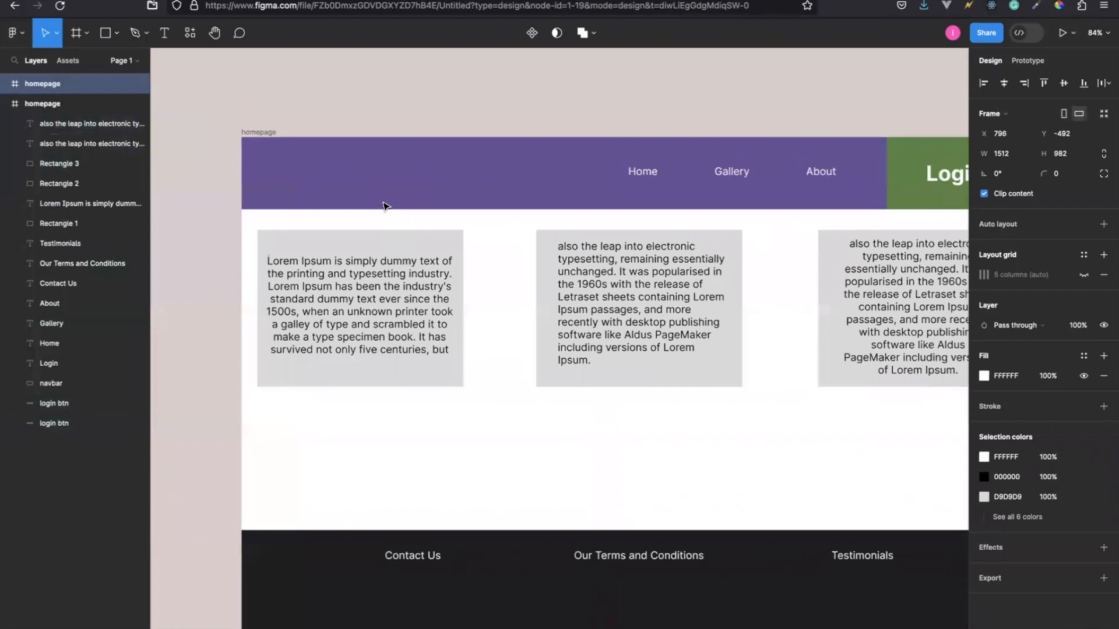
Rename the duplicated homepage frame as About.
{"action": "scroll", "coordinate": [466, 134], "scroll_direction": "up", "scroll_amount": 1}
{"action": "double_click", "coordinate": [480, 127]}
{"action": "type", "text": "About"}
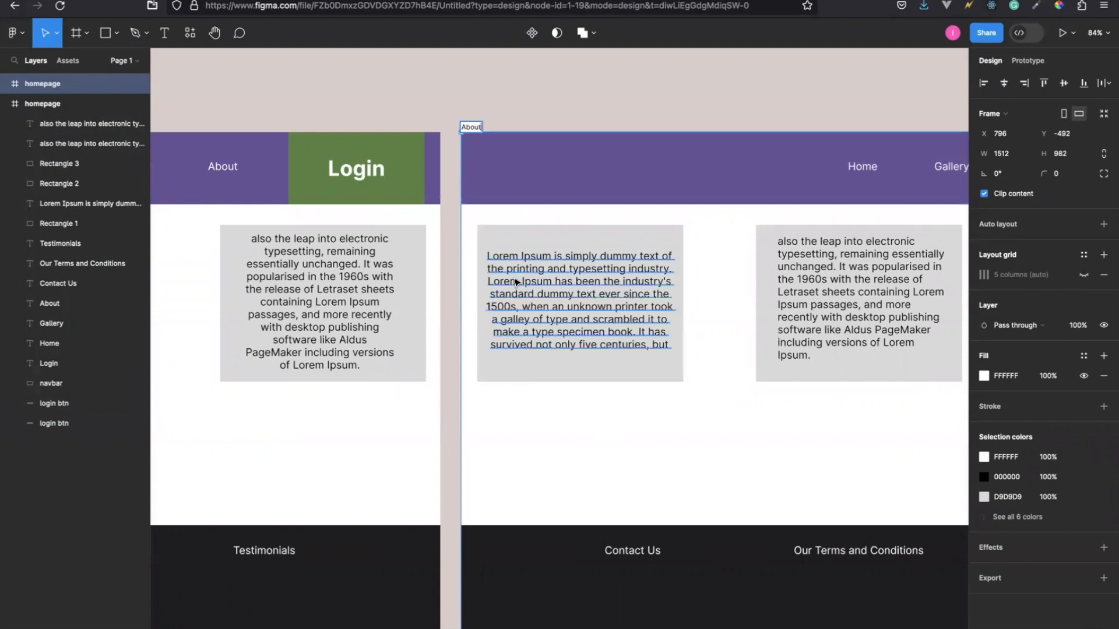
{"action": "scroll", "coordinate": [515, 282], "scroll_direction": "right", "scroll_amount": 4}
{"action": "scroll", "coordinate": [515, 283], "scroll_direction": "right", "scroll_amount": 2}
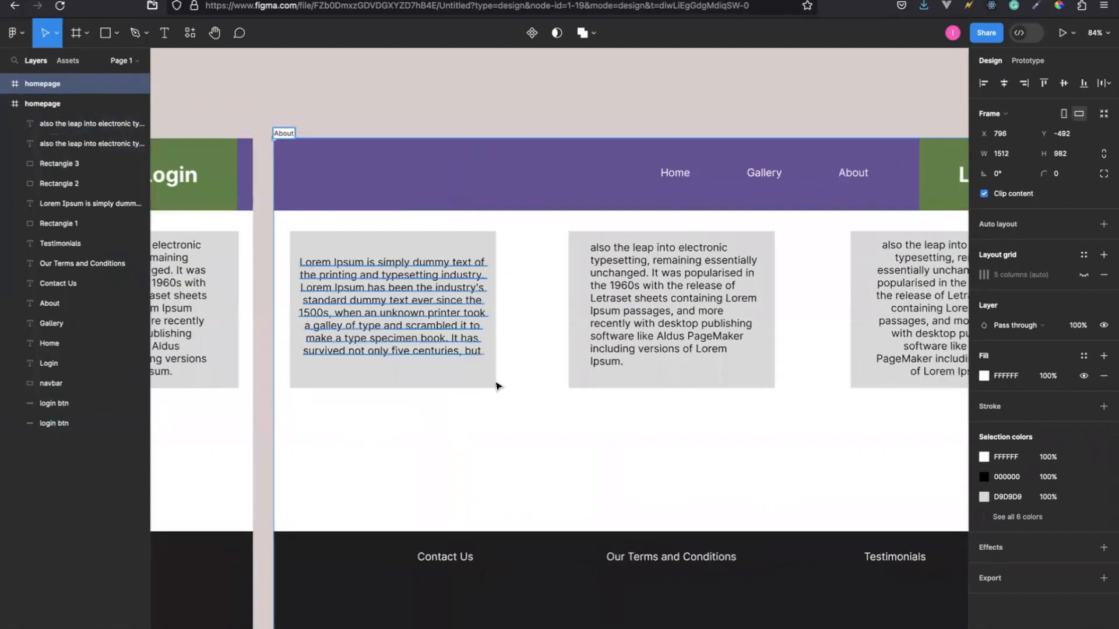
{"action": "left_click", "coordinate": [553, 421]}
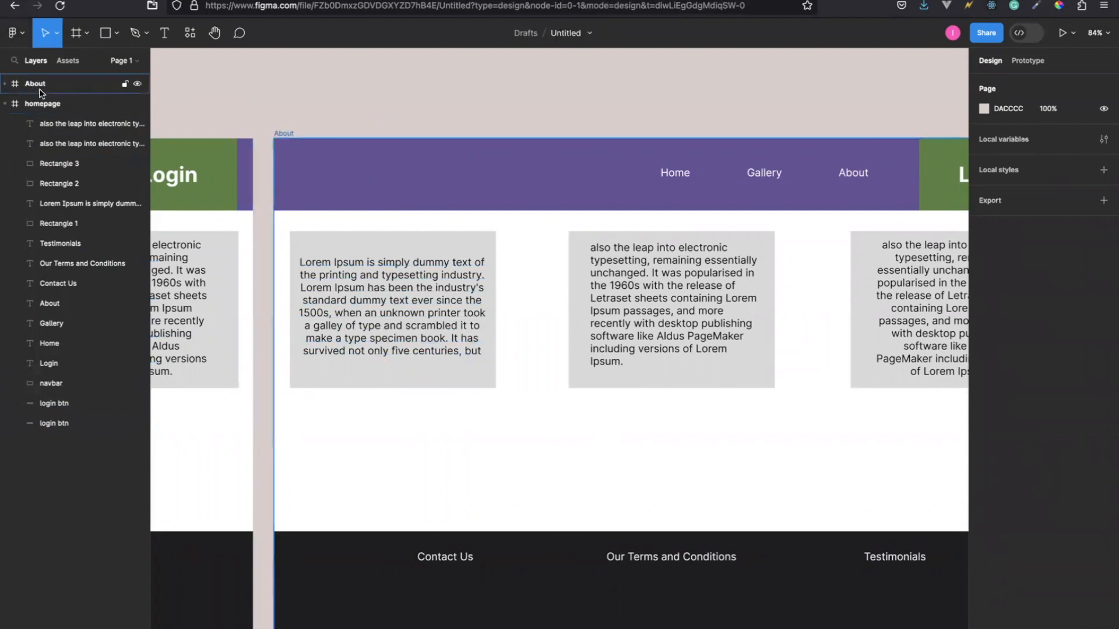
Collapse the layer contents of both the homepage and About frames.
{"action": "left_click", "coordinate": [5, 104]}
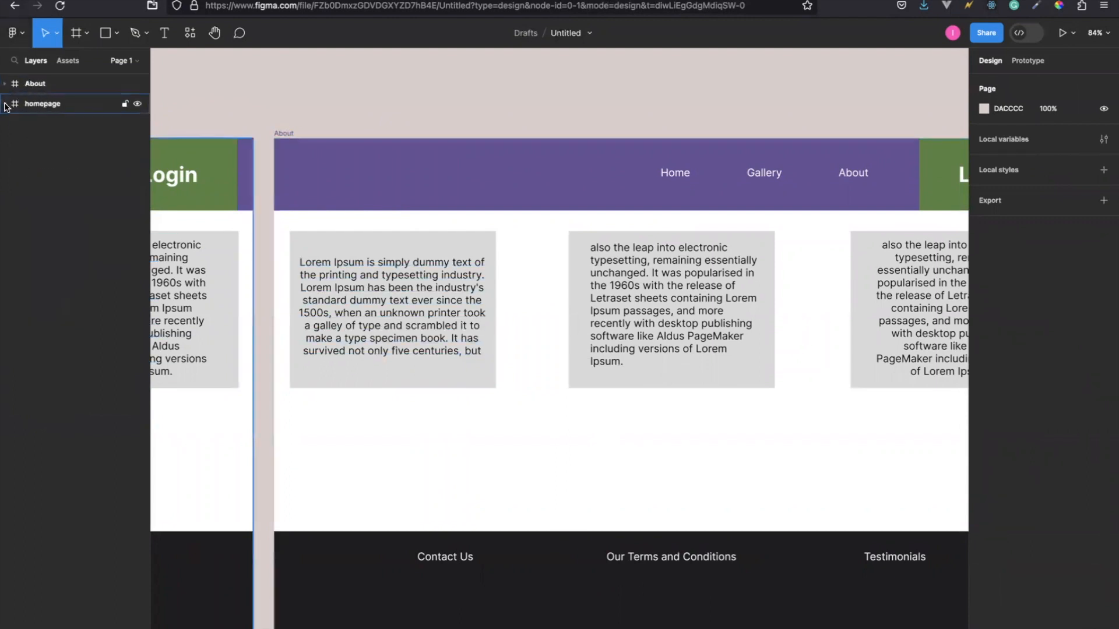
{"action": "left_click", "coordinate": [6, 85]}
{"action": "left_click", "coordinate": [6, 85]}
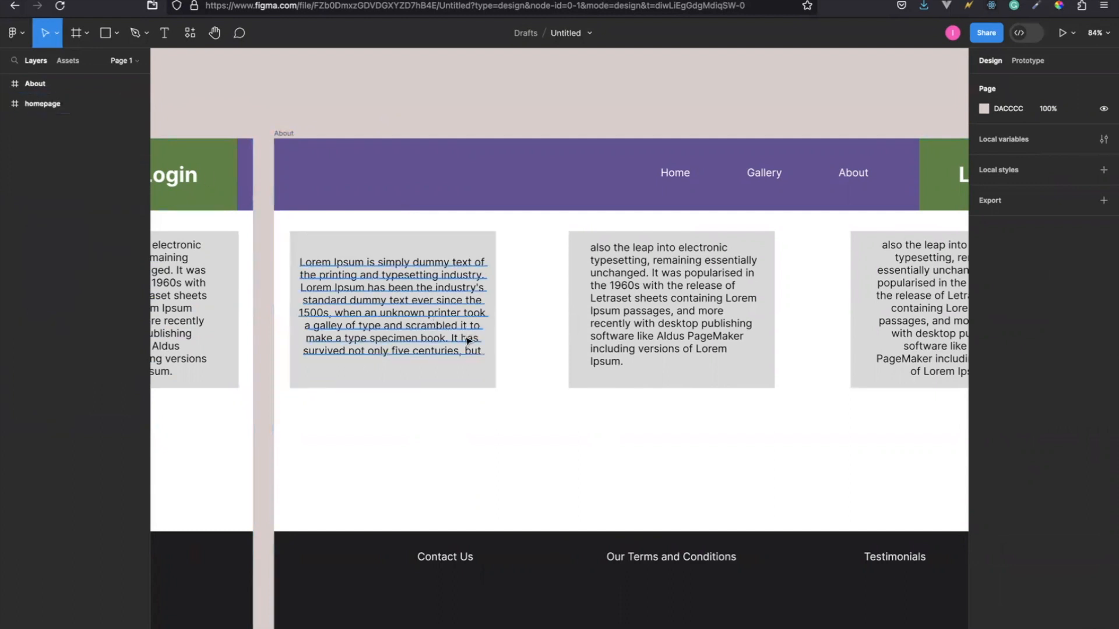
Move the About frame's first card and its text down, and resize the rectangle to 391 × 431 at X 36, Y 238 with space above the text.
{"action": "scroll", "coordinate": [526, 356], "scroll_direction": "right", "scroll_amount": 1}
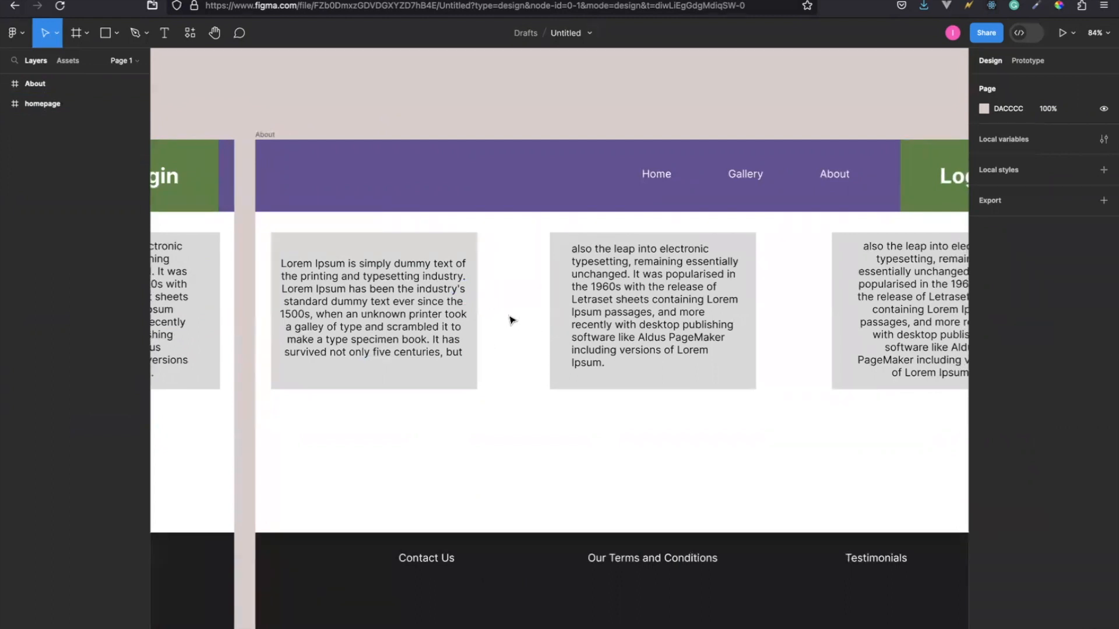
{"action": "scroll", "coordinate": [458, 326], "scroll_direction": "left", "scroll_amount": 4}
{"action": "scroll", "coordinate": [458, 326], "scroll_direction": "left", "scroll_amount": 2}
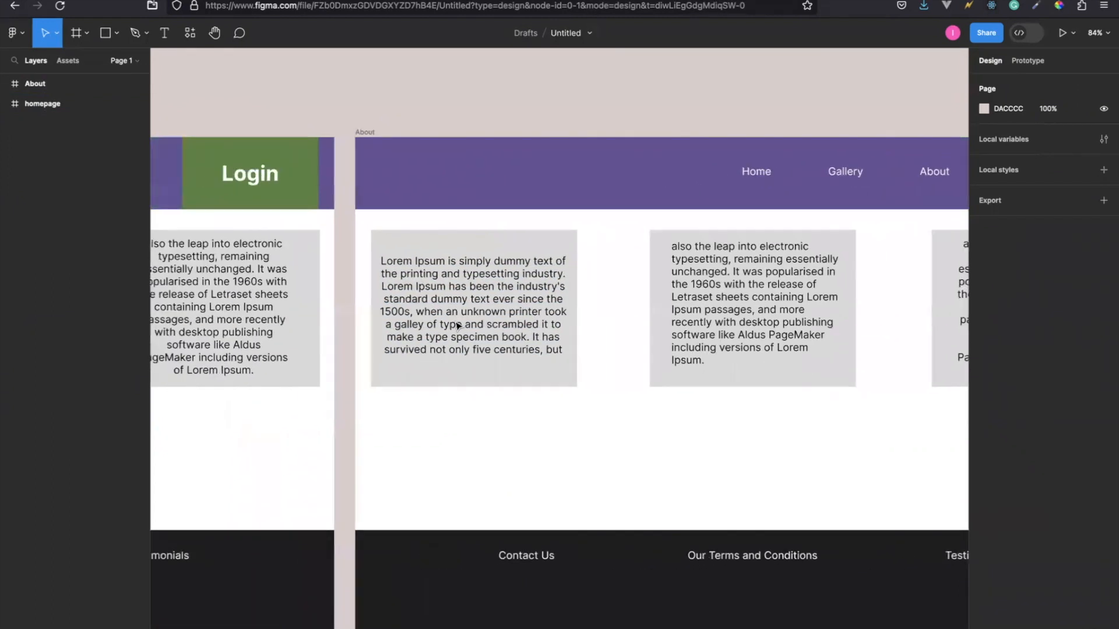
{"action": "left_click", "coordinate": [458, 326]}
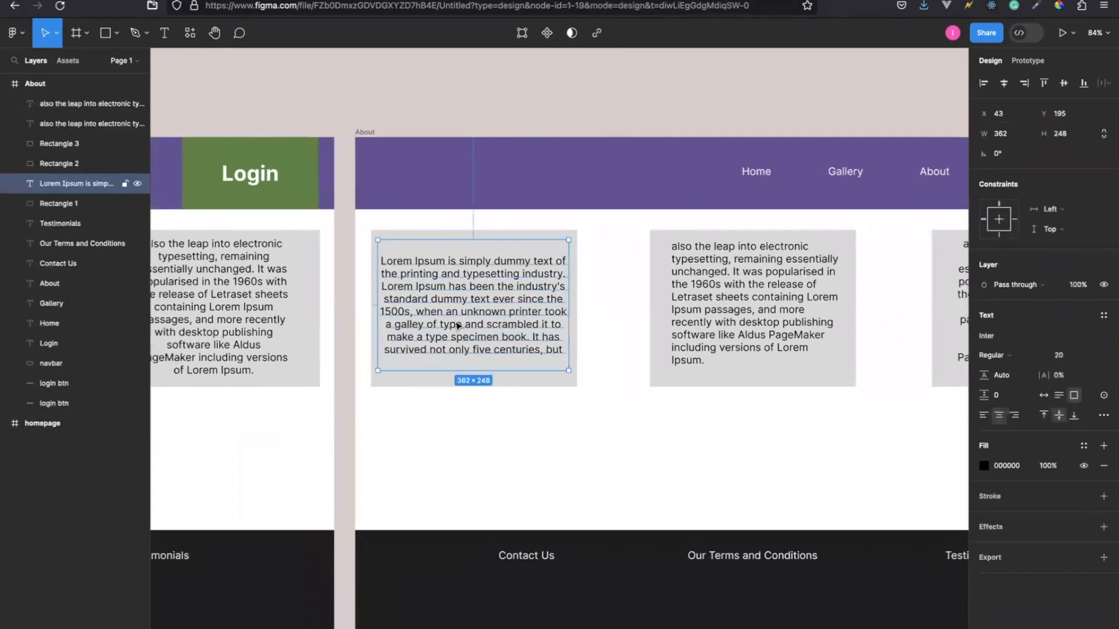
{"action": "left_click", "coordinate": [407, 234]}
{"action": "left_click", "coordinate": [438, 280], "text": "shift"}
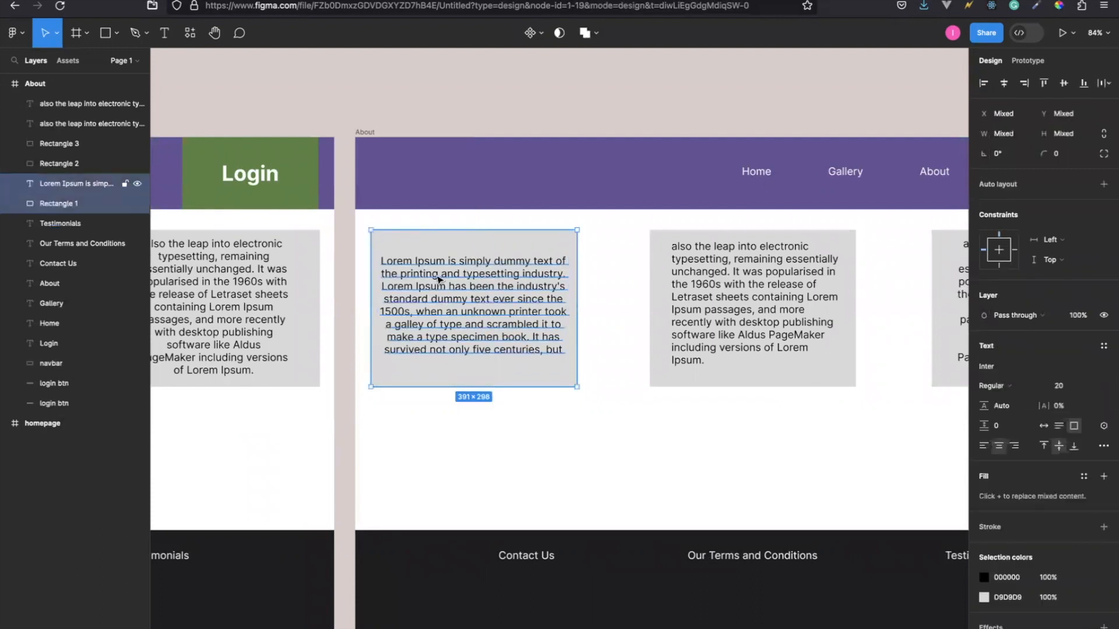
{"action": "left_click", "coordinate": [484, 318]}
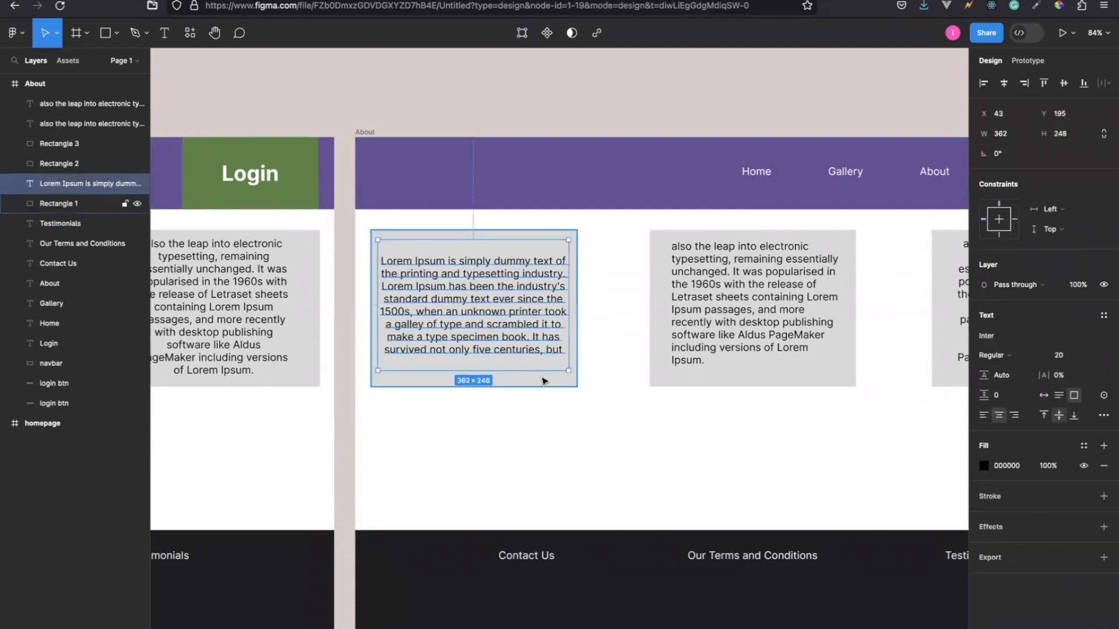
{"action": "left_click", "coordinate": [547, 386], "text": "shift"}
{"action": "left_click_drag", "start_coordinate": [489, 308], "coordinate": [474, 264]}
{"action": "left_click", "coordinate": [469, 346]}
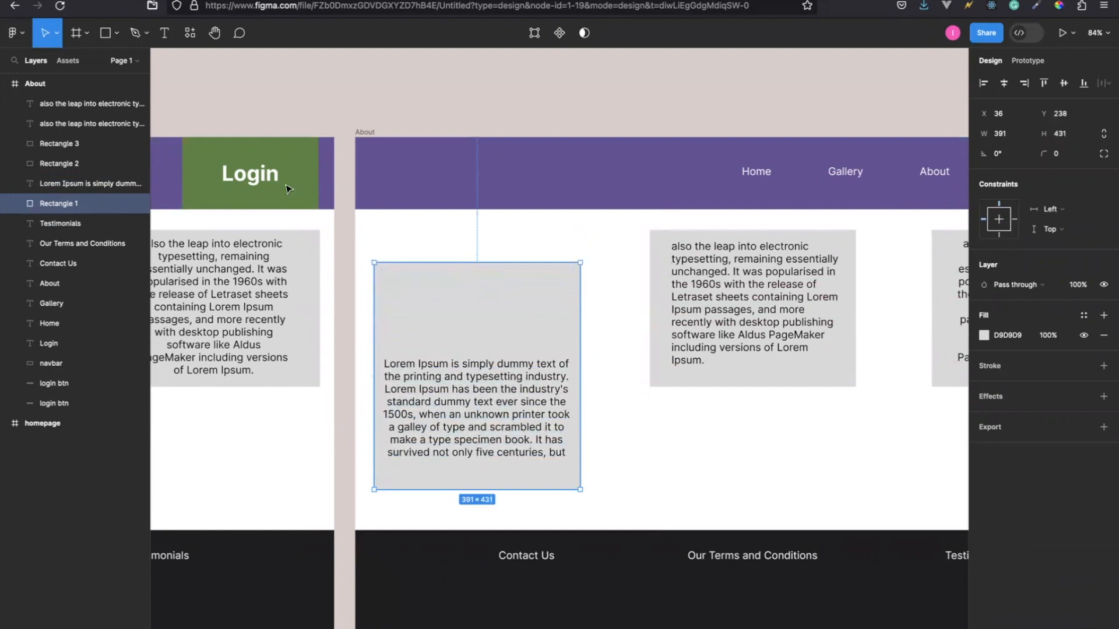
Draw an ellipse of about 137 × 119 above the text in the About frame's first card.
{"action": "left_click", "coordinate": [118, 33]}
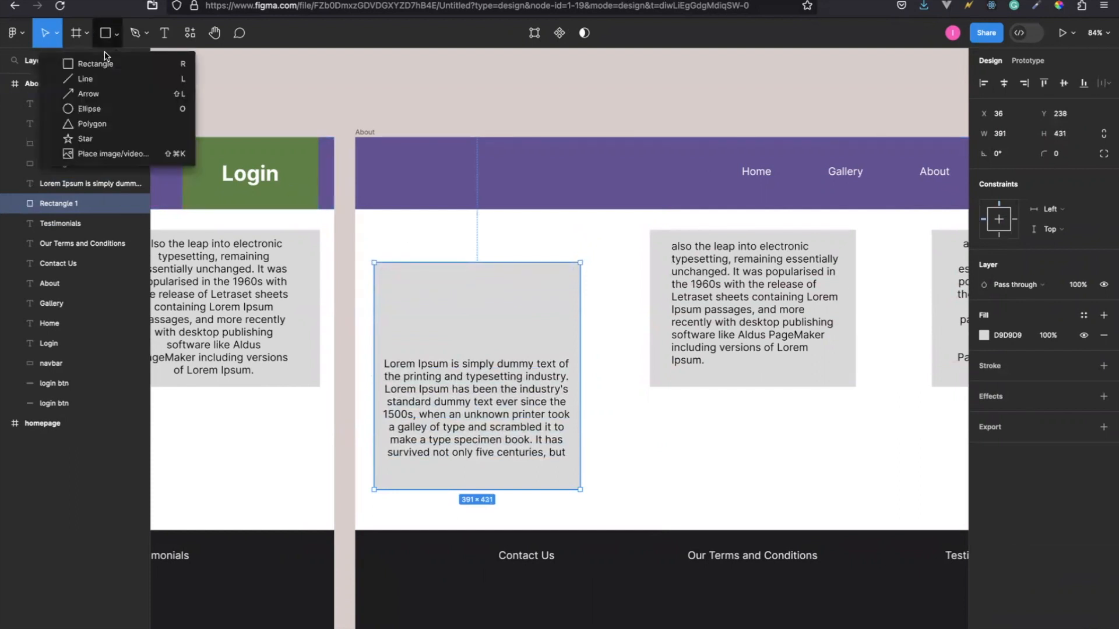
{"action": "left_click", "coordinate": [89, 110]}
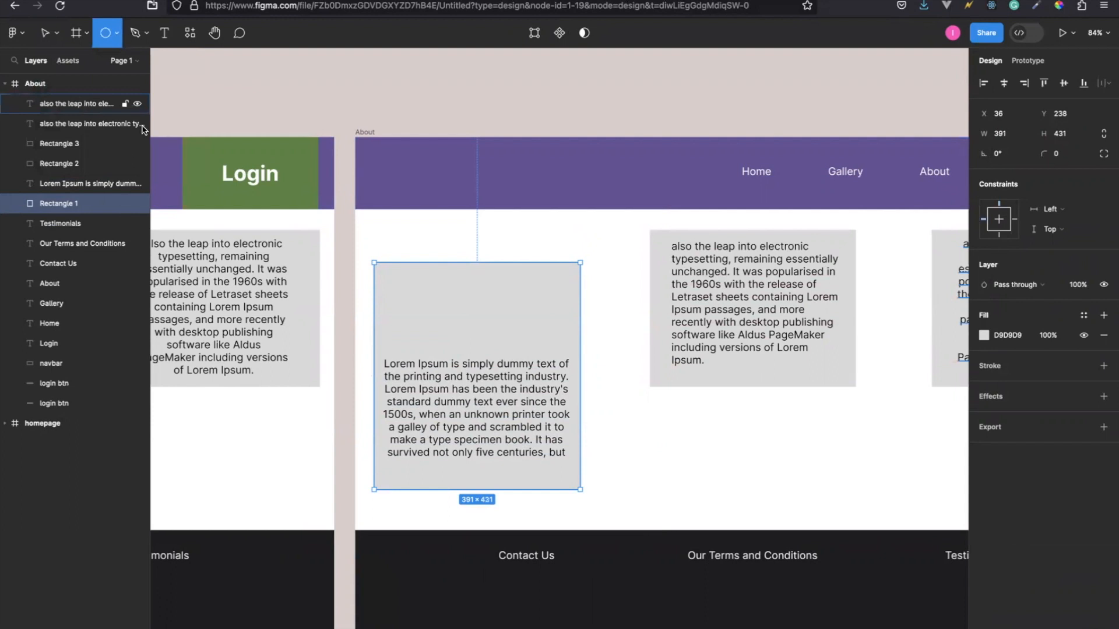
{"action": "left_click_drag", "start_coordinate": [435, 276], "coordinate": [508, 341]}
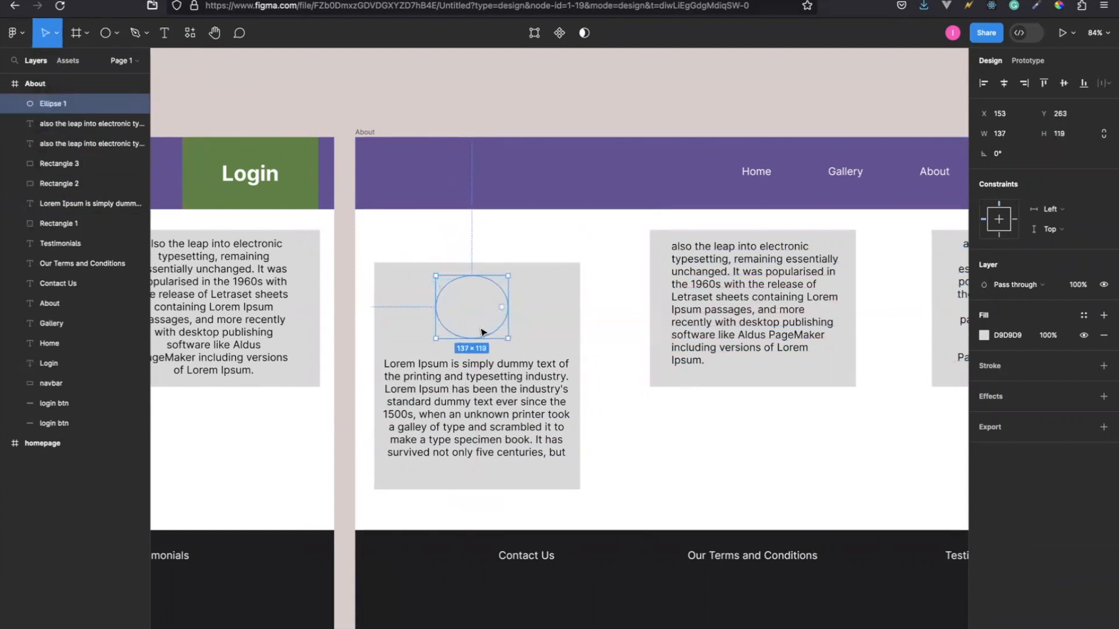
Set both the width and height of the new ellipse to 120 to make it a circle.
{"action": "left_click", "coordinate": [1000, 135]}
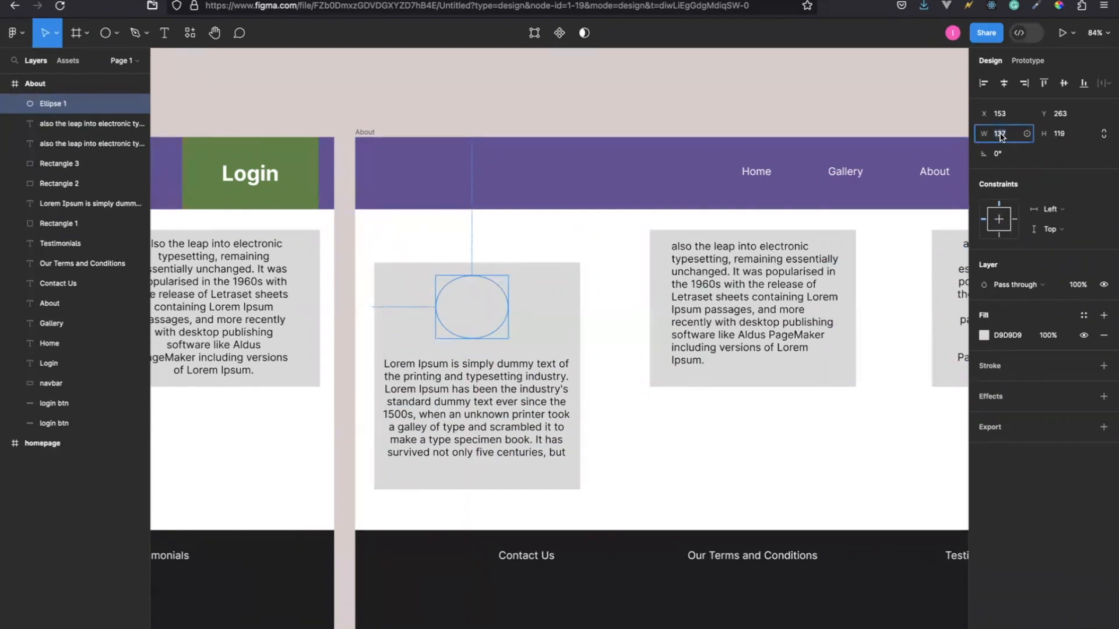
{"action": "type", "text": "1"}
{"action": "key", "text": "Return"}
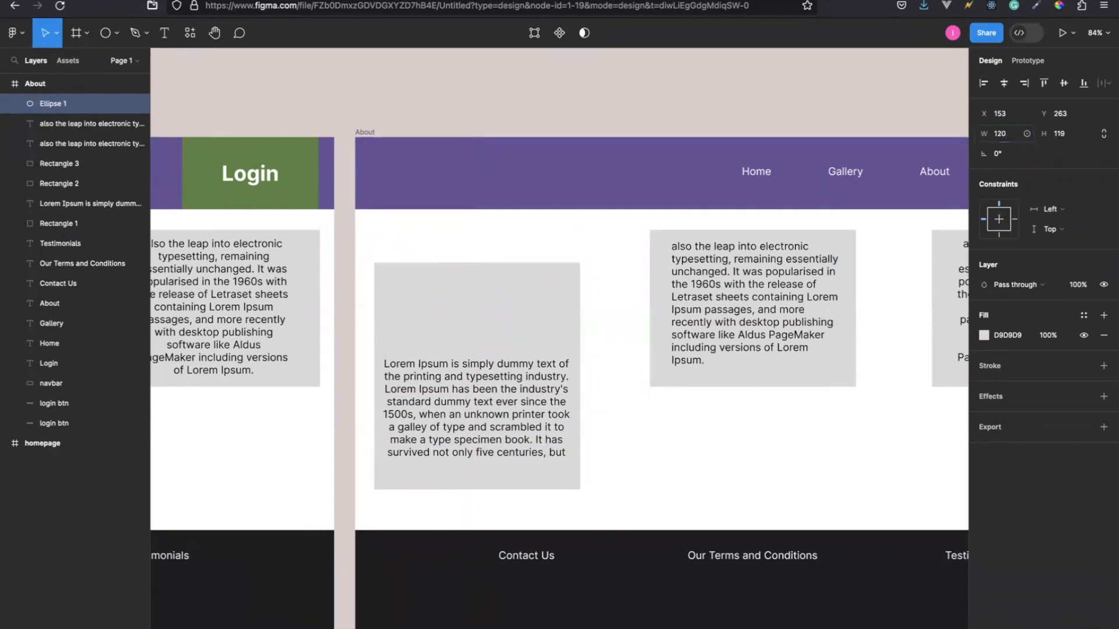
{"action": "left_click", "coordinate": [1059, 134]}
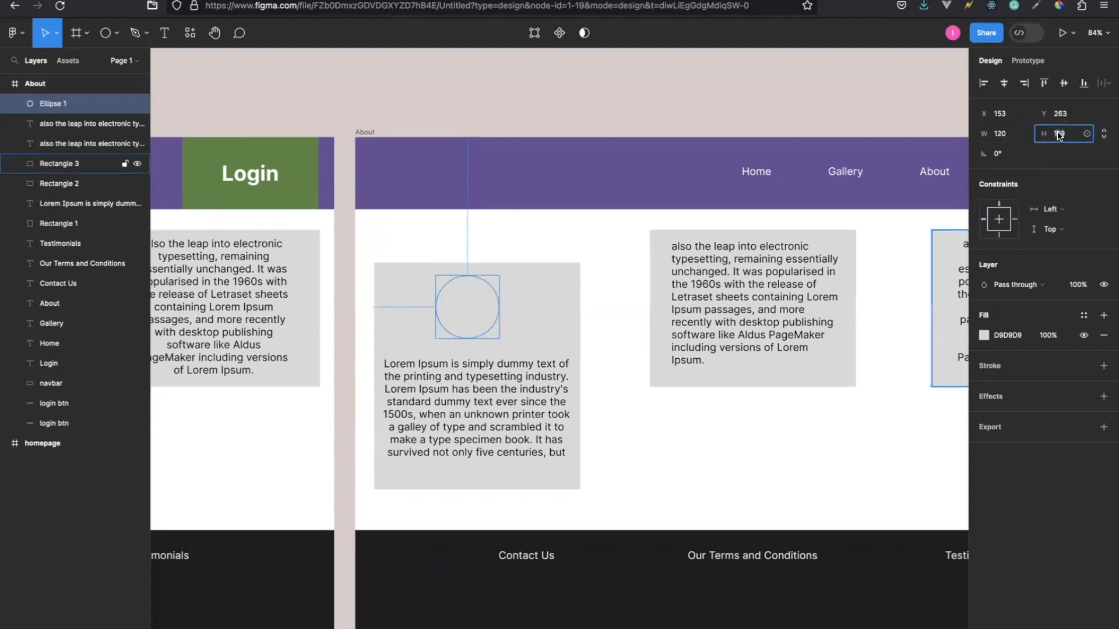
{"action": "key", "text": "Return"}
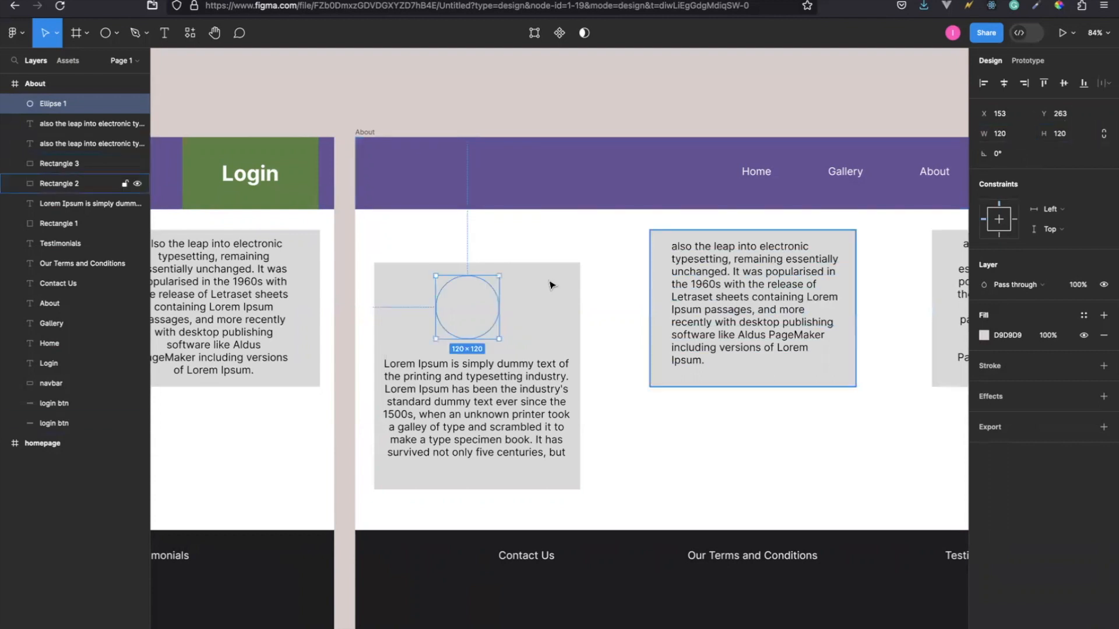
Nudge the circle right to X 157 and bring it to the front.
{"action": "key", "text": "Right"}
{"action": "key", "text": "Right"}
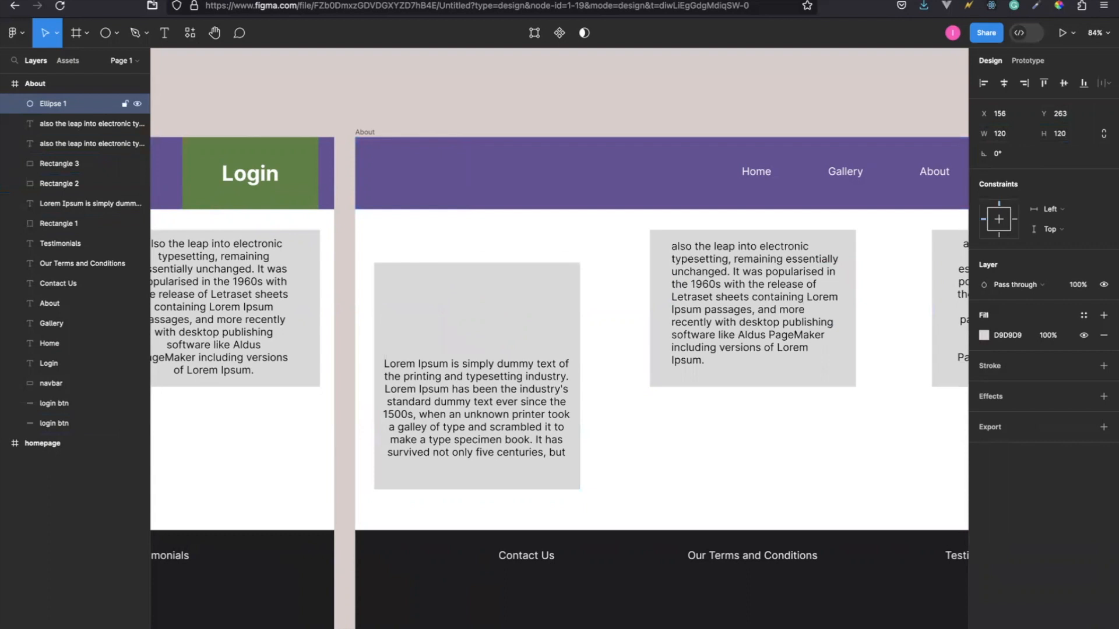
{"action": "key", "text": "Right"}
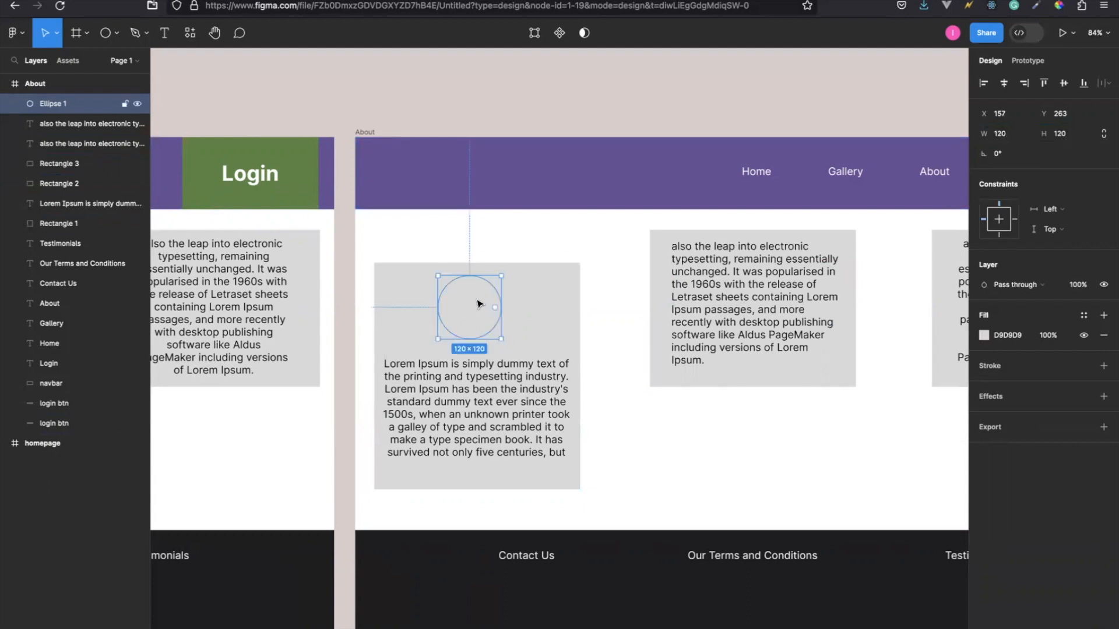
{"action": "right_click", "coordinate": [478, 301]}
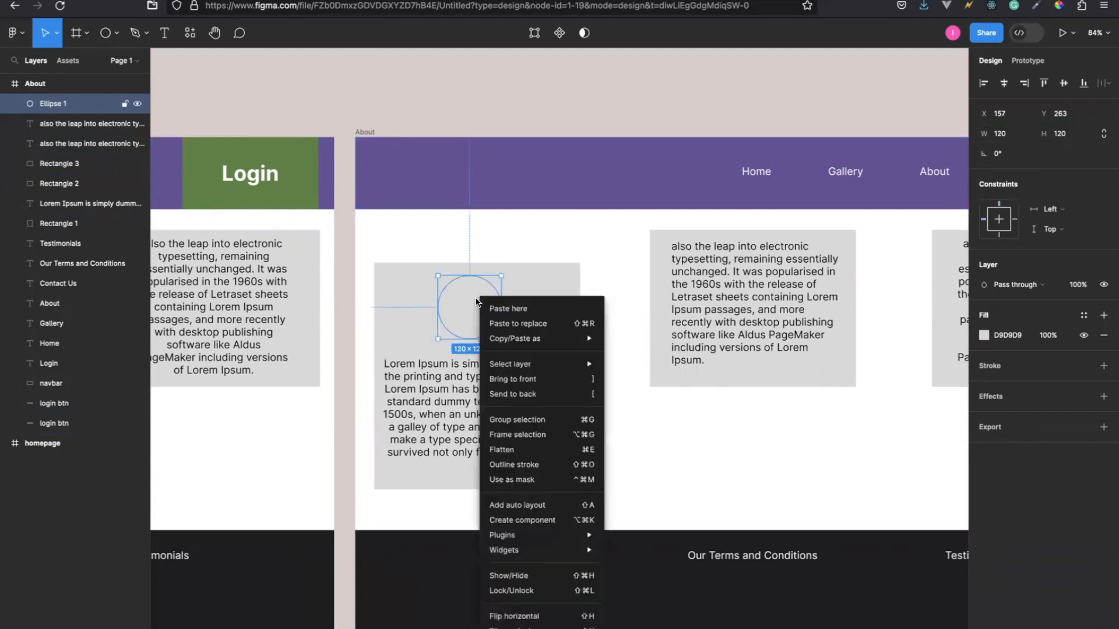
{"action": "left_click", "coordinate": [525, 380]}
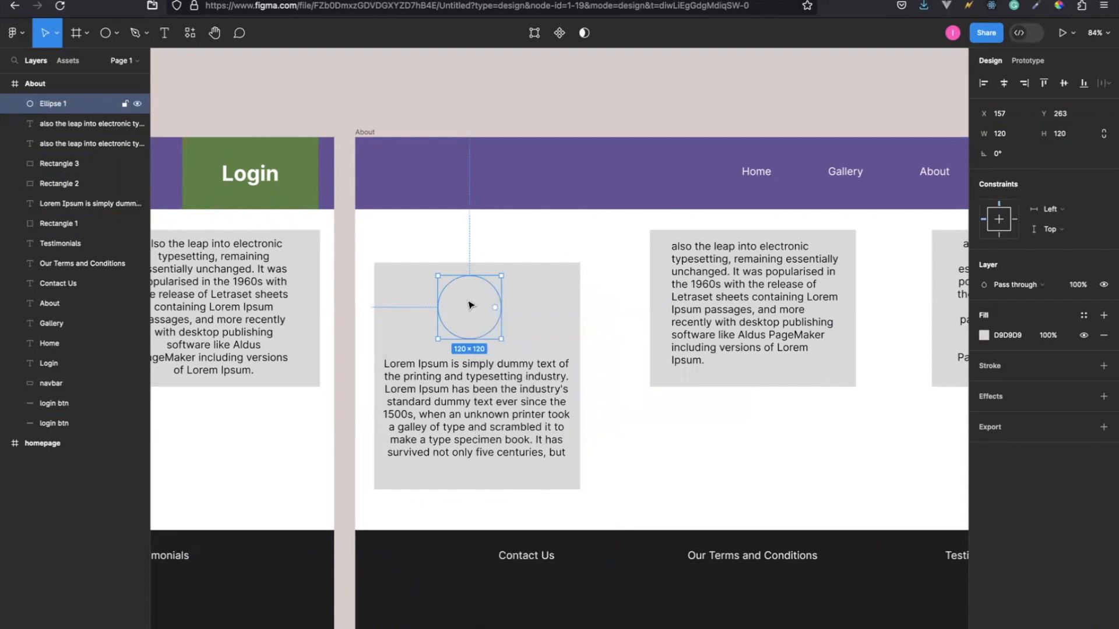
Try several red shades as the circle's fill, ending with the muted brown 7D6363.
{"action": "left_click", "coordinate": [983, 335]}
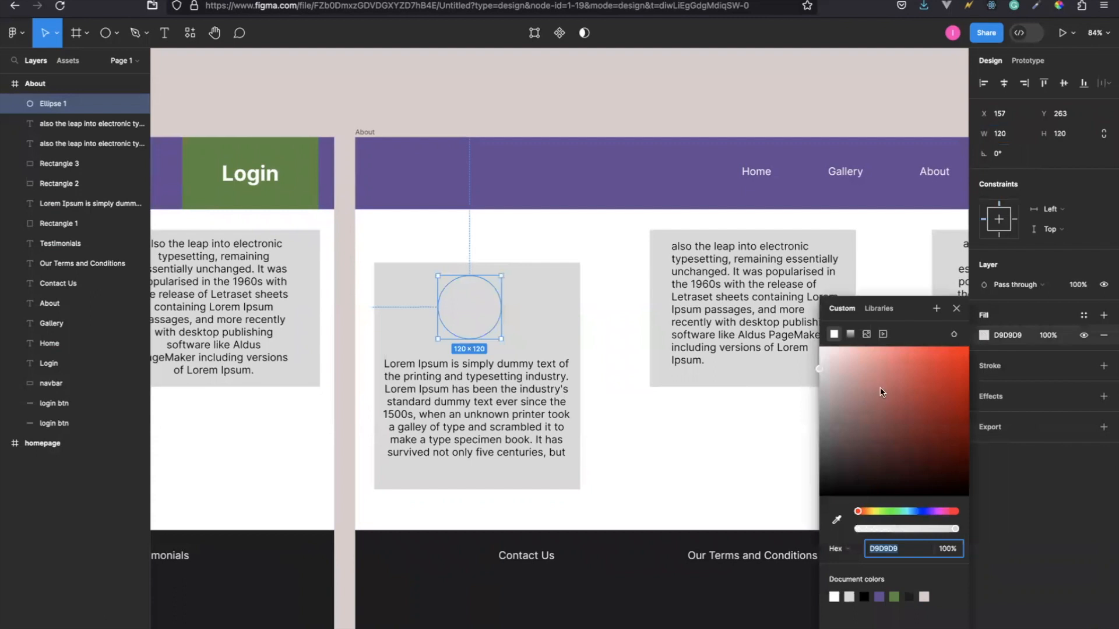
{"action": "left_click", "coordinate": [903, 378]}
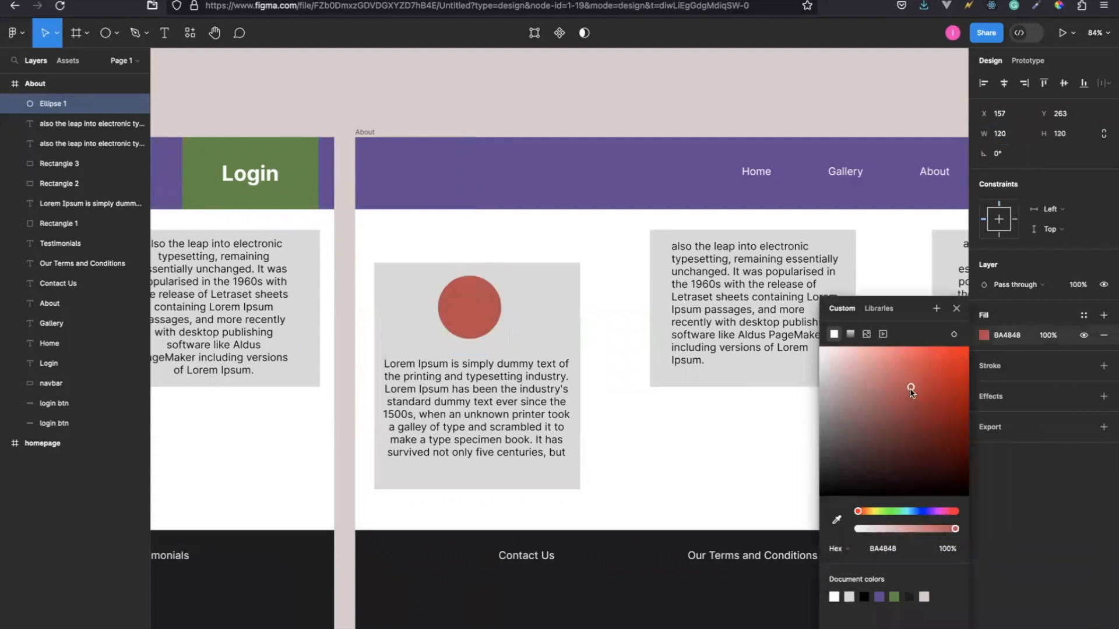
{"action": "left_click", "coordinate": [874, 411]}
{"action": "left_click", "coordinate": [851, 424]}
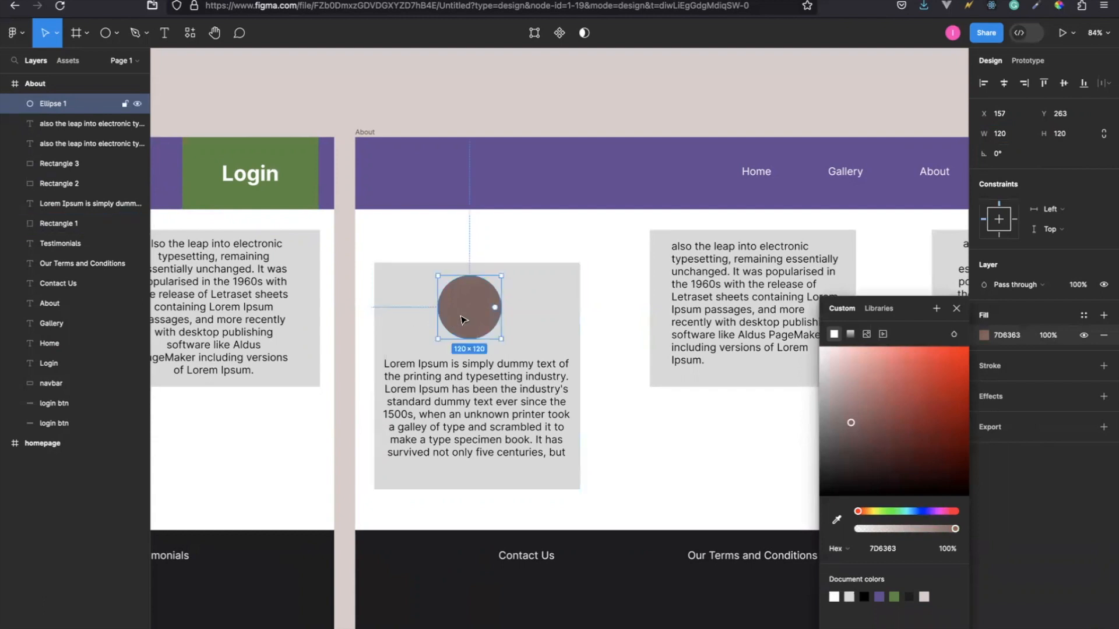
Nudge the brown circle further right to X 164 within the first card.
{"action": "key", "text": "Right"}
{"action": "key", "text": "Right"}
{"action": "key", "text": "Right"}
{"action": "key", "text": "Right"}
{"action": "key", "text": "Right"}
{"action": "key", "text": "Right"}
{"action": "key", "text": "Right"}
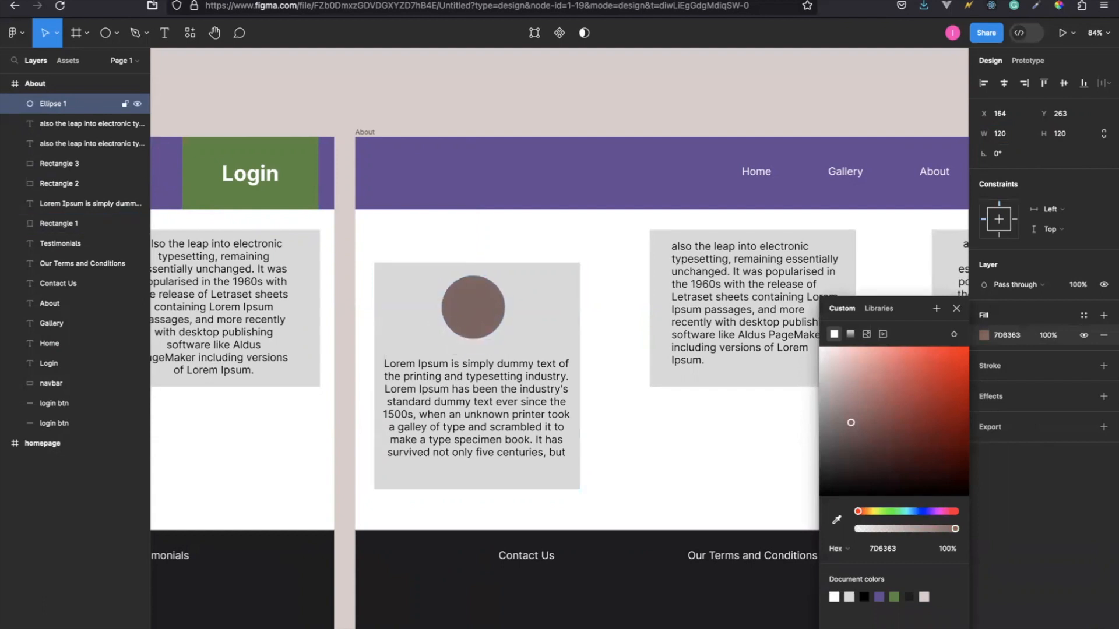
Set the corner radius of the first About card's grey background to 4.
{"action": "left_click", "coordinate": [392, 285]}
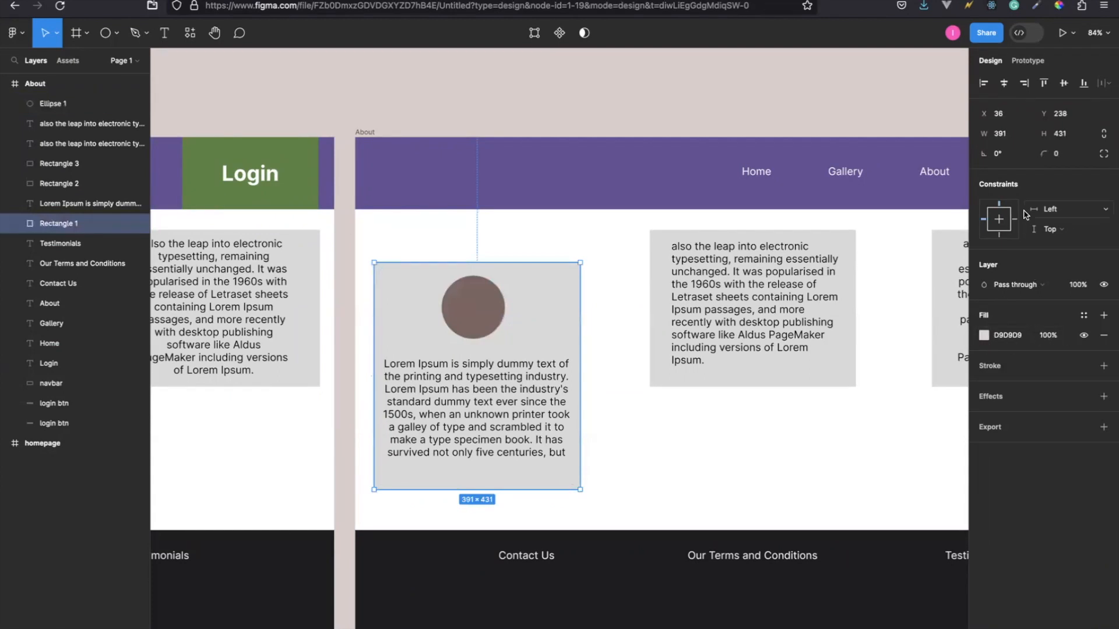
{"action": "left_click", "coordinate": [998, 154]}
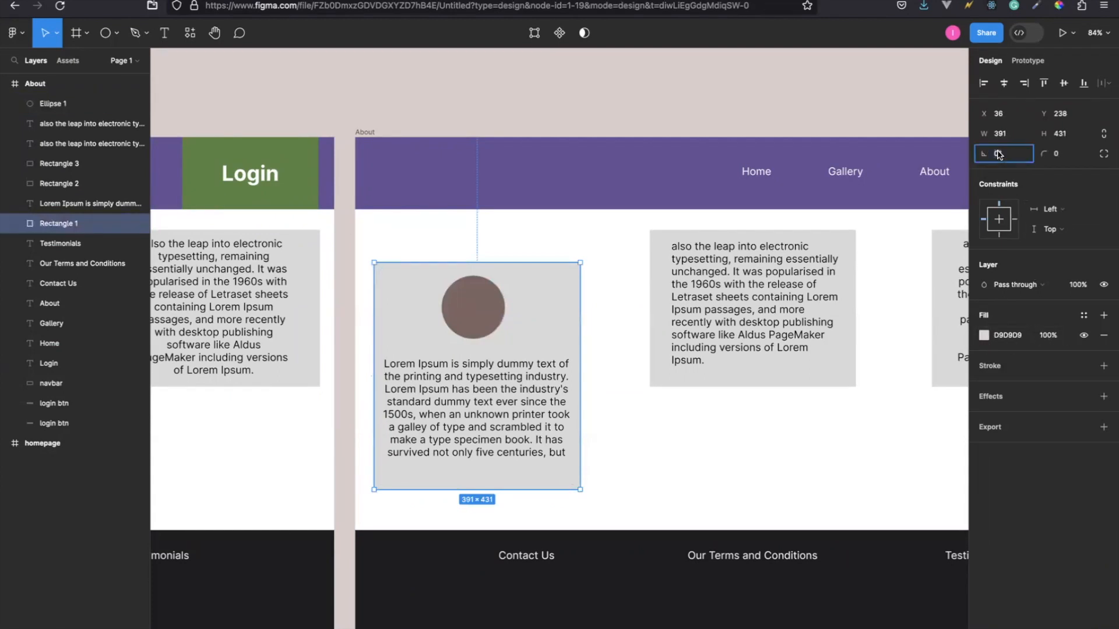
{"action": "type", "text": "4"}
{"action": "left_click", "coordinate": [1057, 155]}
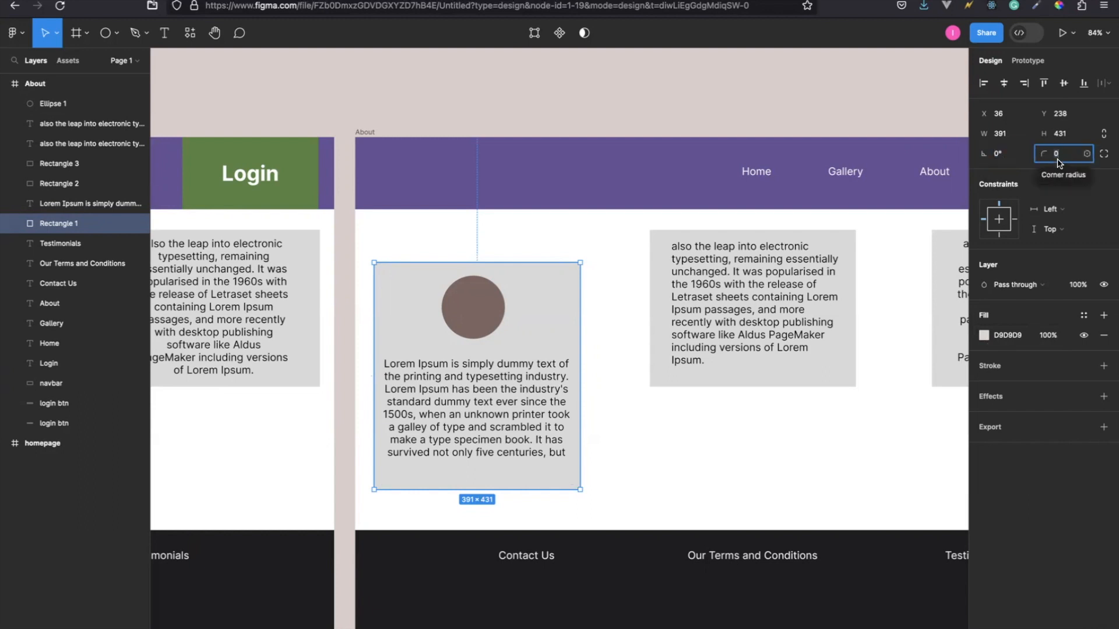
{"action": "type", "text": "4"}
{"action": "key", "text": "Return"}
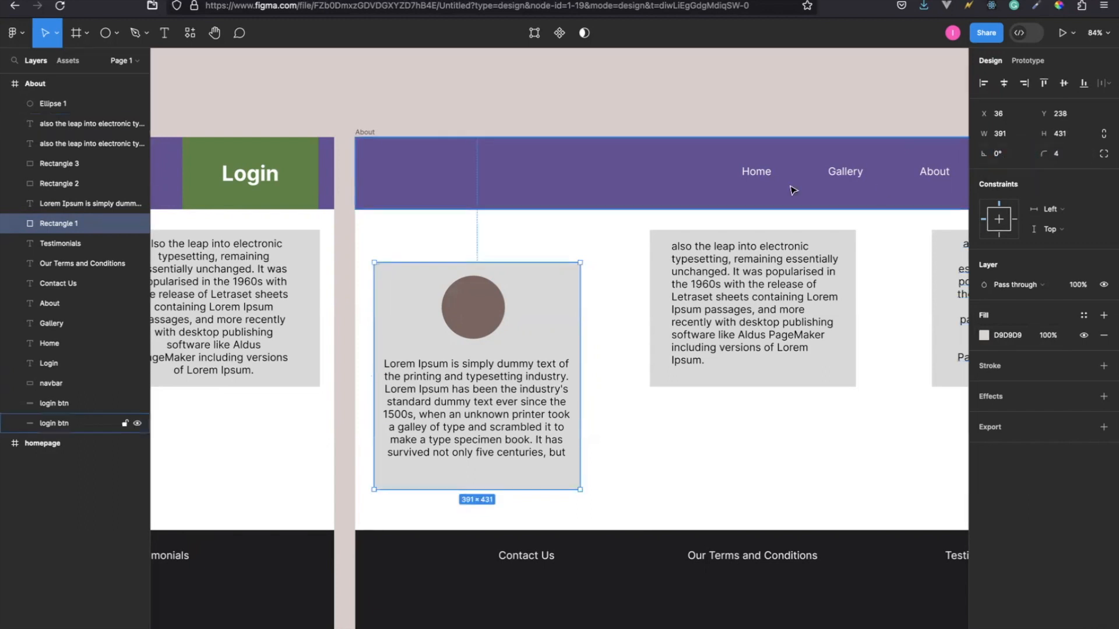
{"action": "left_click", "coordinate": [604, 237]}
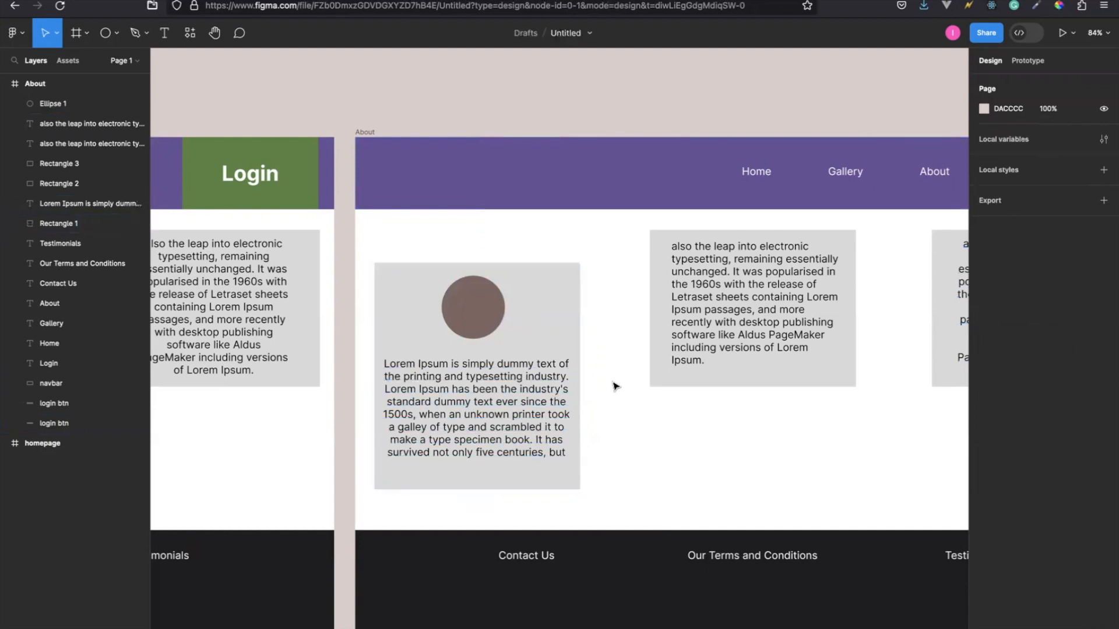
Set the corner radius of the first About card's background rectangle to 16.
{"action": "left_click", "coordinate": [543, 321]}
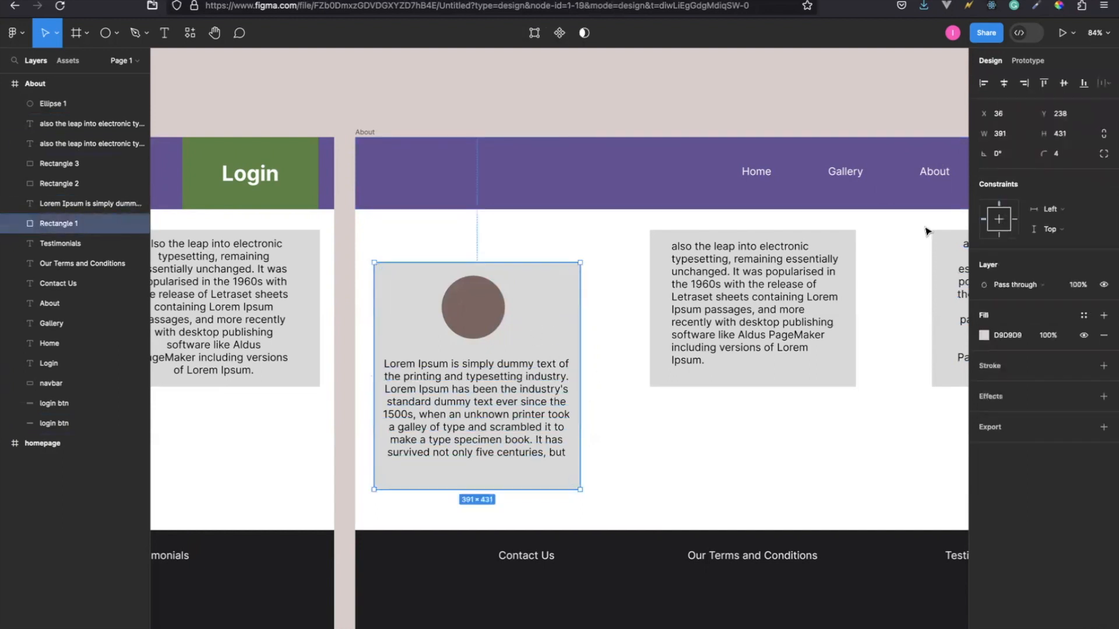
{"action": "left_click", "coordinate": [1053, 154]}
{"action": "type", "text": "16"}
{"action": "key", "text": "Return"}
{"action": "left_click", "coordinate": [632, 384]}
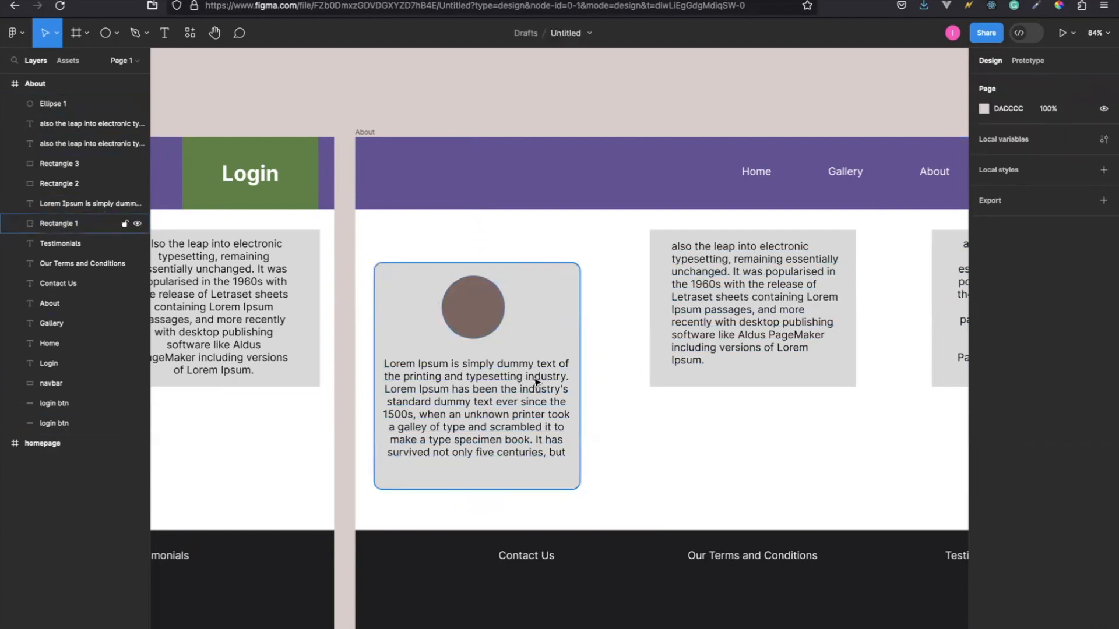
Switch to the Lorem Ipsum browser page and run a web search for "person avatar image" from there.
{"action": "left_click", "coordinate": [477, 313]}
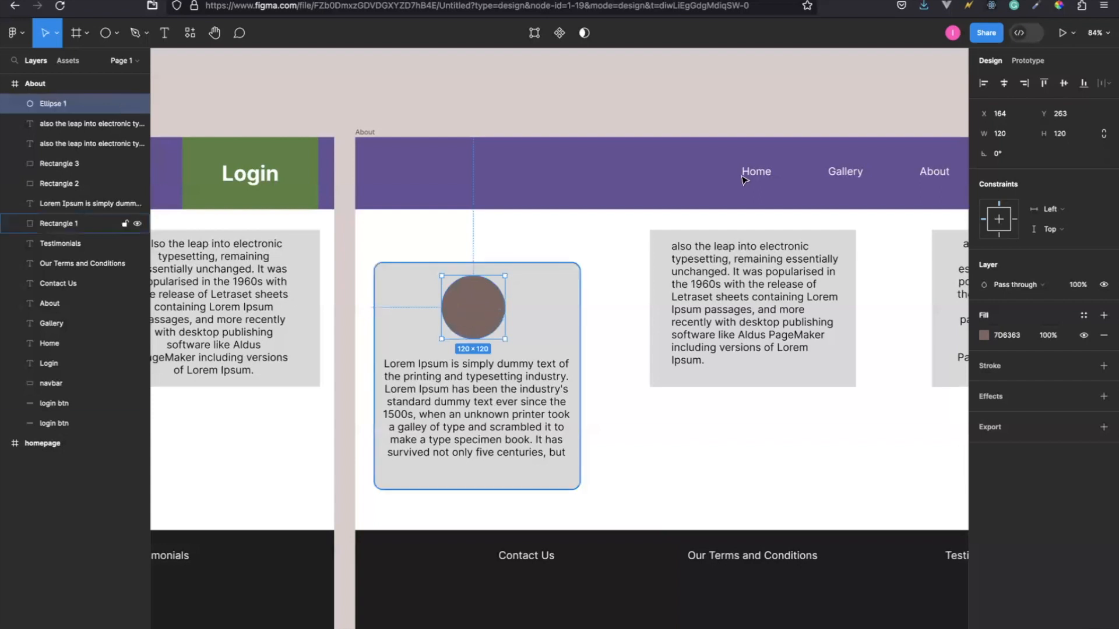
{"action": "left_click", "coordinate": [950, 0]}
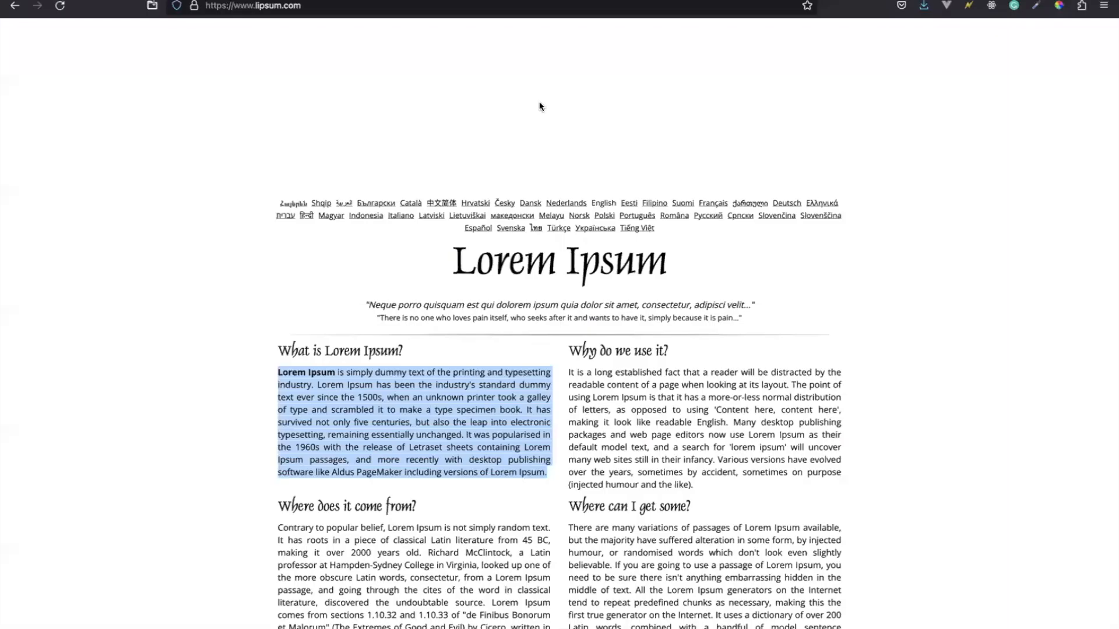
{"action": "left_click", "coordinate": [322, 4]}
{"action": "type", "text": "pe"}
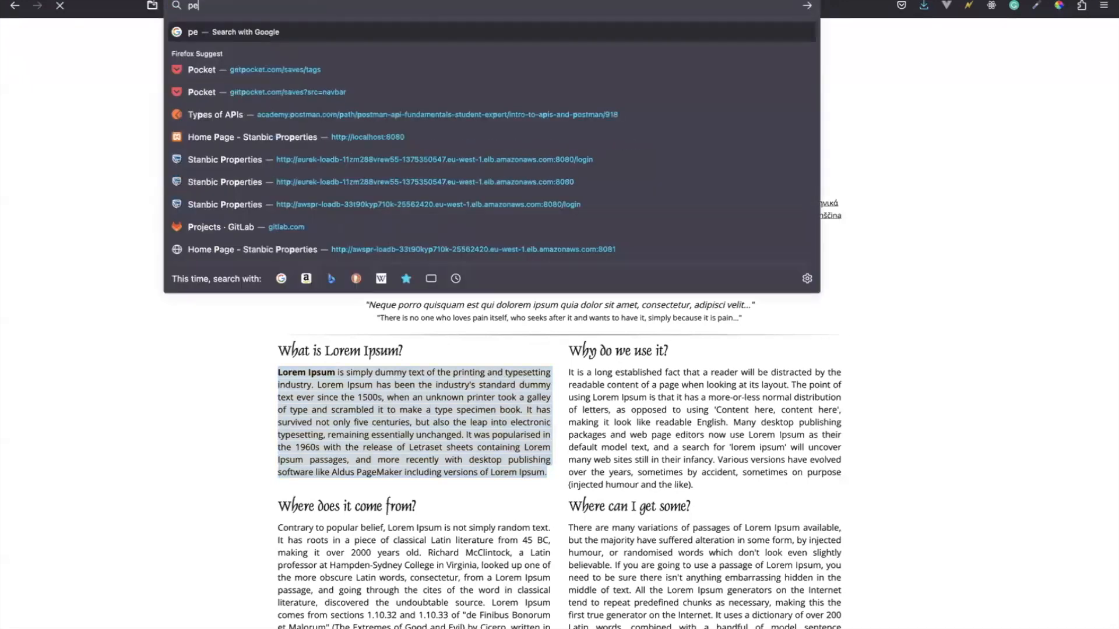
{"action": "type", "text": "rson a"}
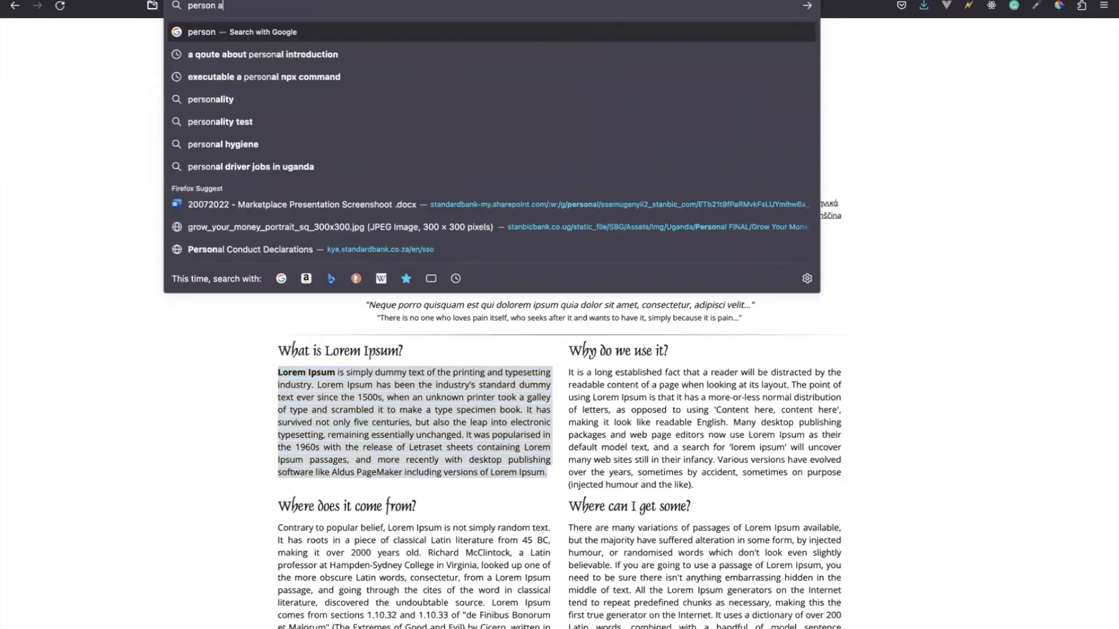
{"action": "type", "text": "vatarimage"}
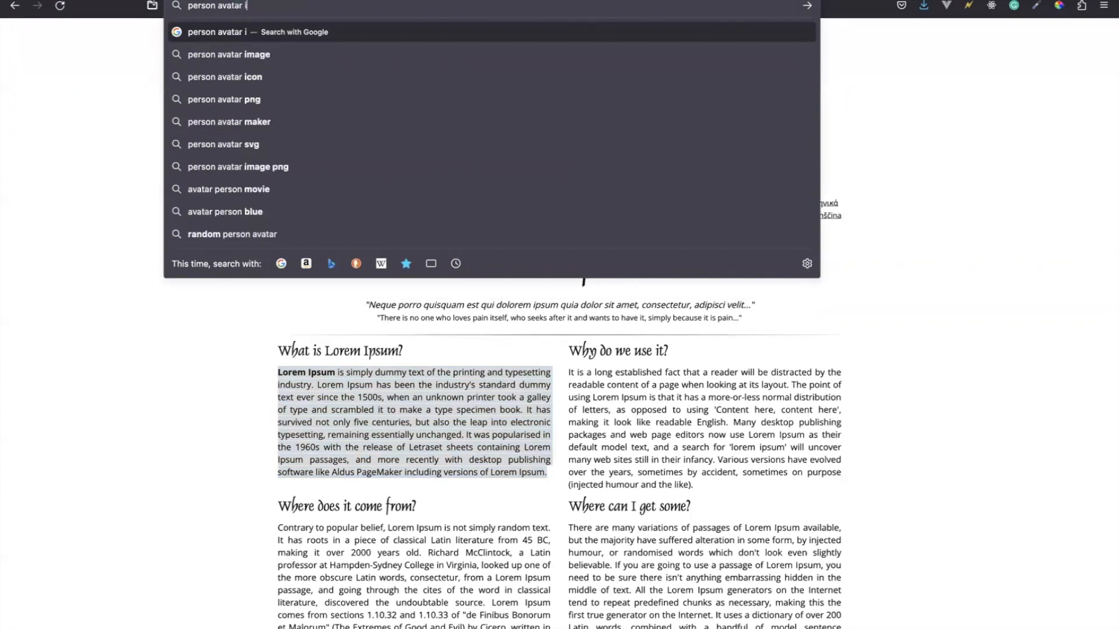
{"action": "key", "text": "Return"}
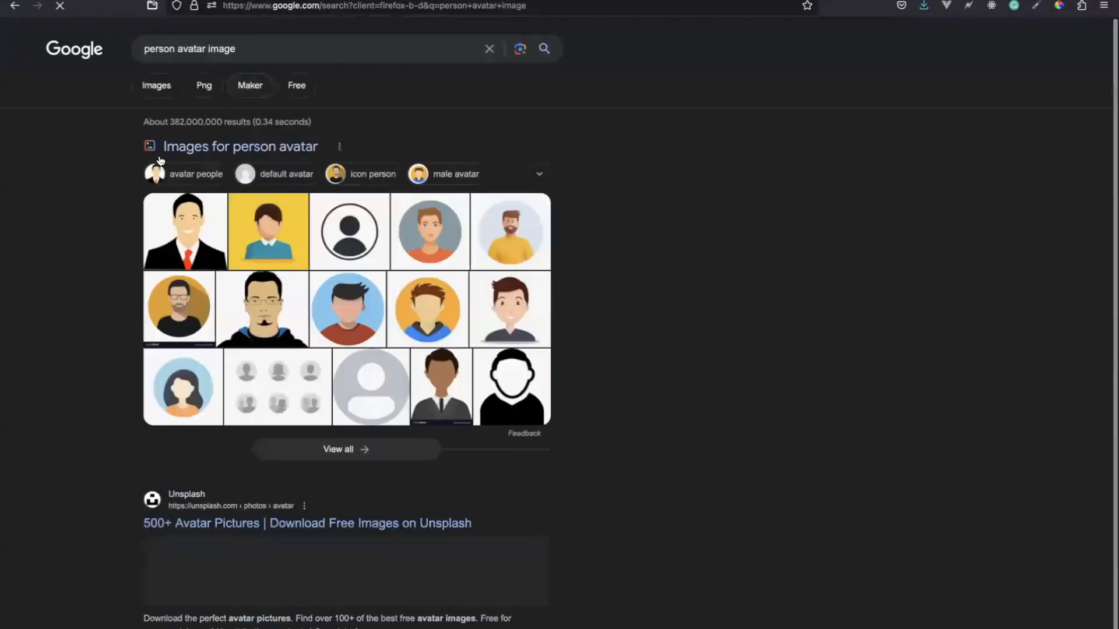
Preview the Vecteezy man avatar with the orange shirt and grey-blue circle, and copy that image.
{"action": "left_click", "coordinate": [433, 242]}
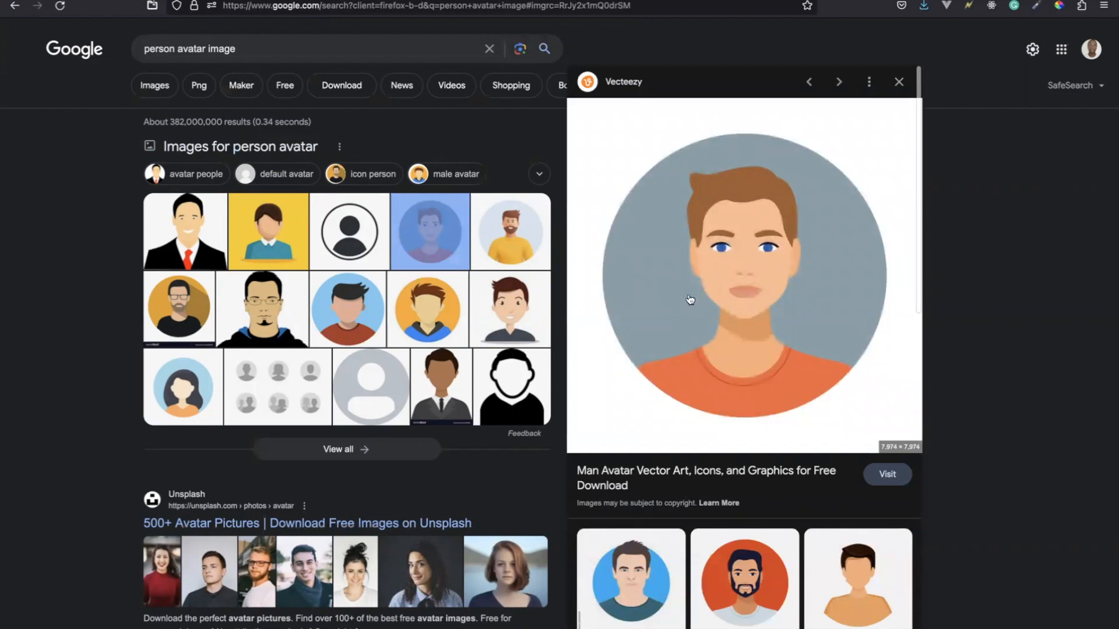
{"action": "left_click", "coordinate": [738, 303]}
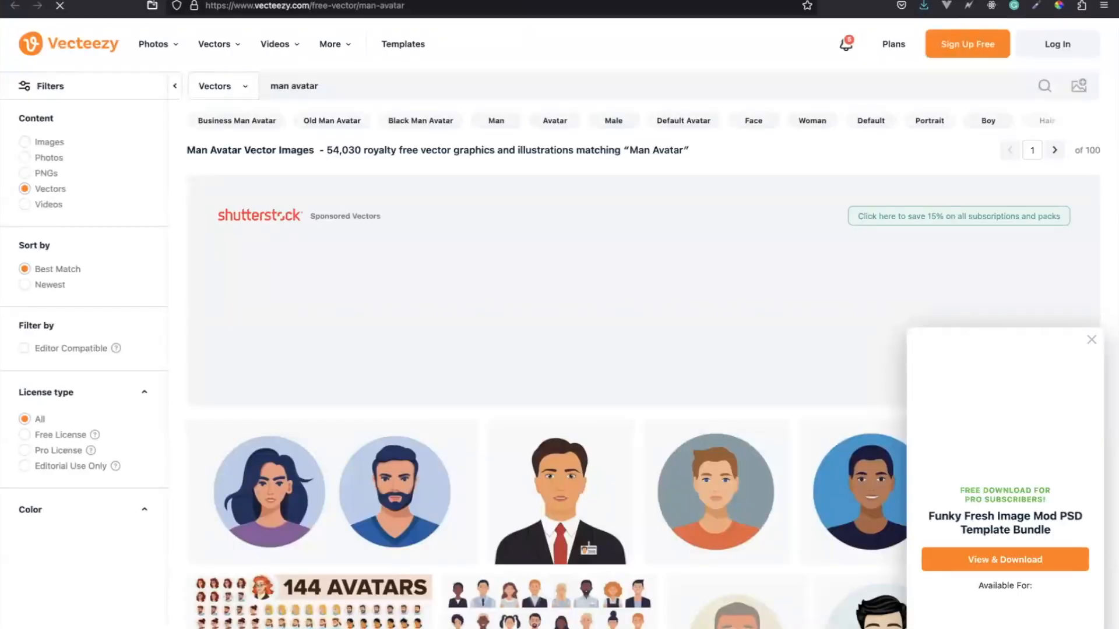
{"action": "key", "text": "super+w"}
{"action": "right_click", "coordinate": [697, 230]}
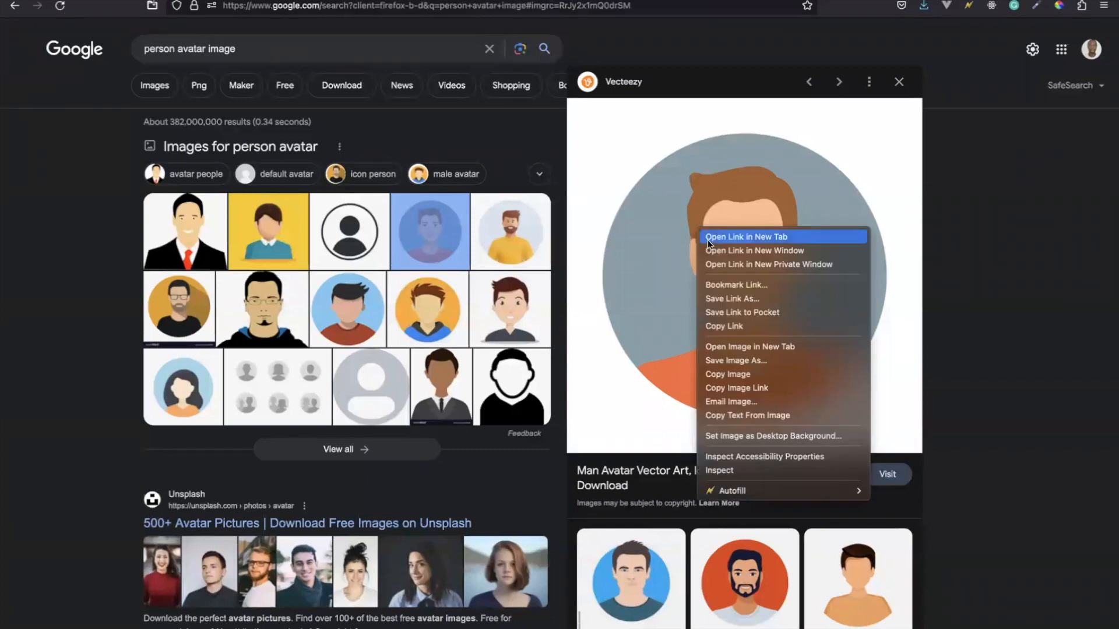
{"action": "left_click", "coordinate": [725, 376]}
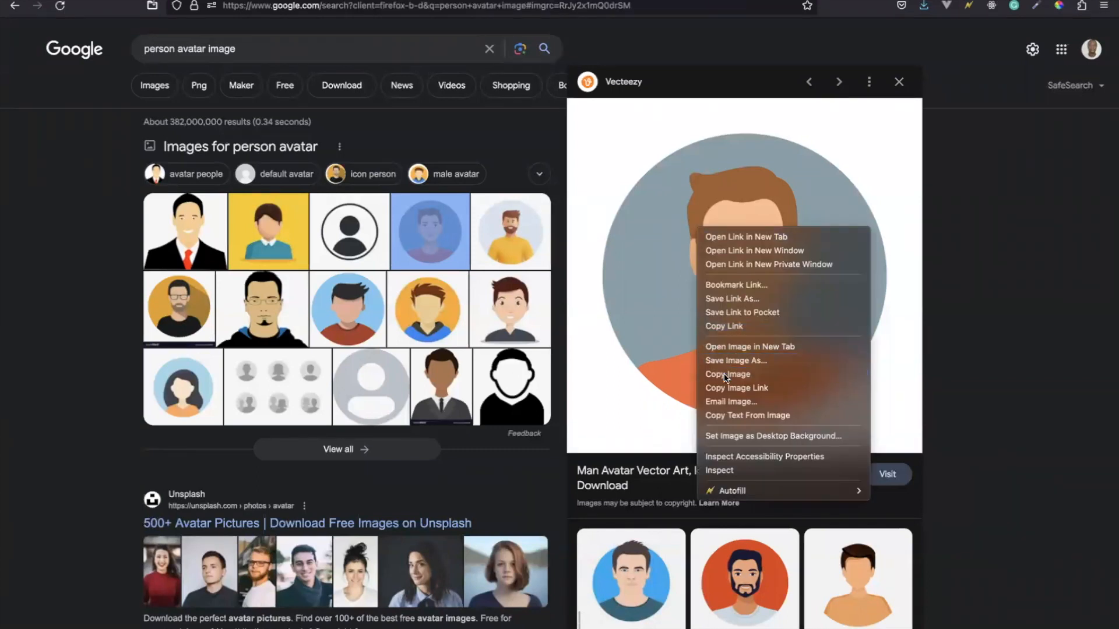
Switch back to the Figma file and paste the copied avatar image onto the canvas.
{"action": "key", "text": "ctrl+Tab"}
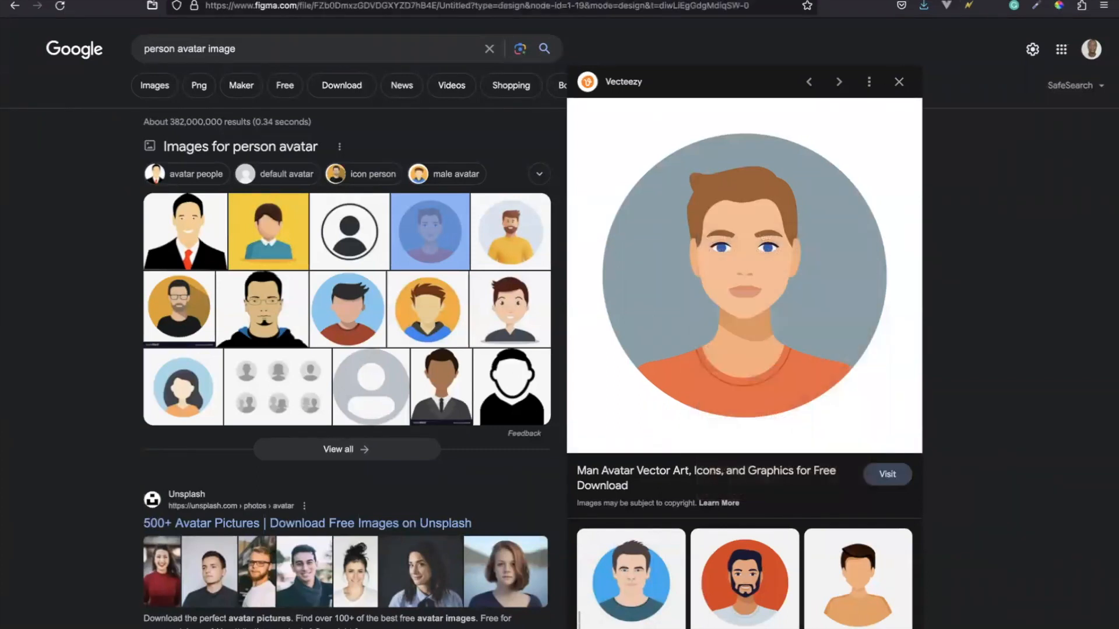
{"action": "left_click", "coordinate": [641, 447]}
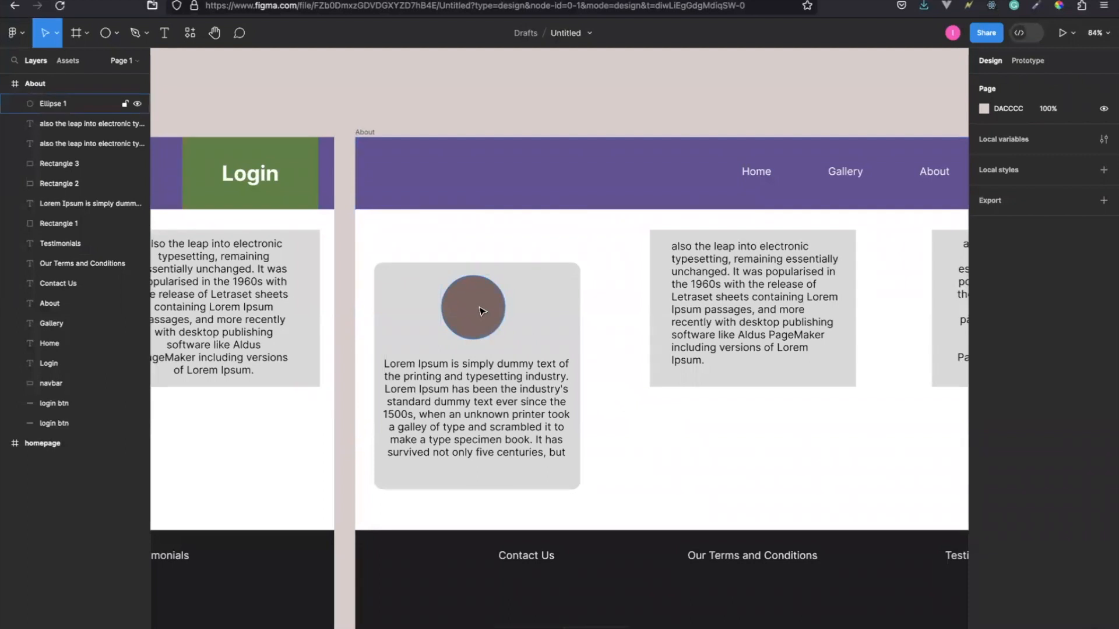
{"action": "key", "text": "ctrl+v"}
Shrink the pasted avatar image to about 499 × 499 and place it on the empty canvas above the About frame.
{"action": "scroll", "coordinate": [412, 288], "scroll_direction": "up", "scroll_amount": 5}
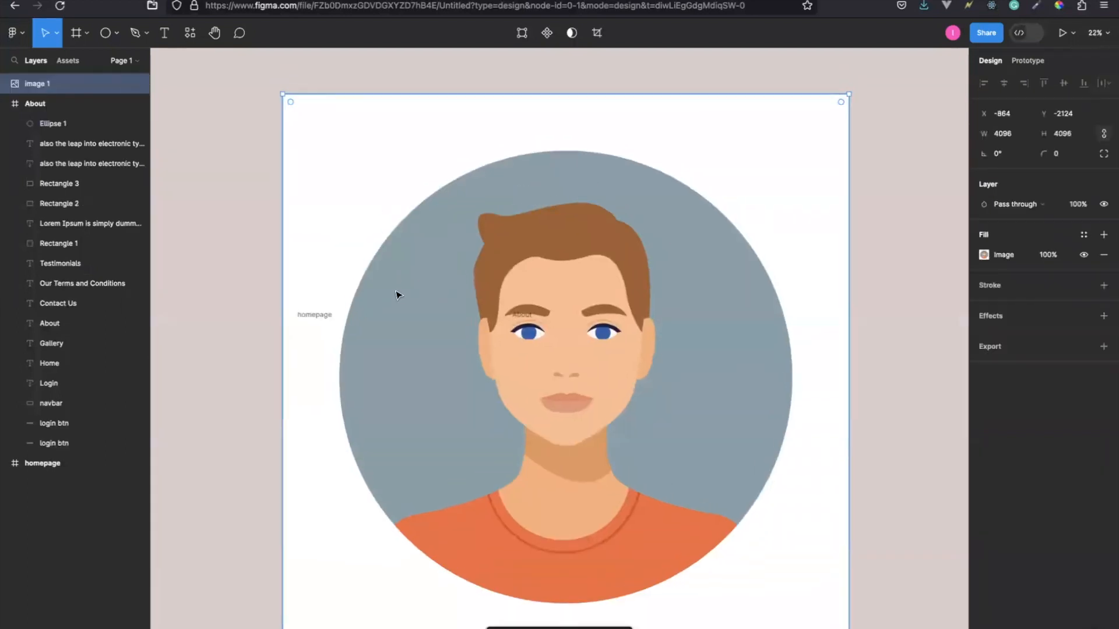
{"action": "scroll", "coordinate": [402, 290], "scroll_direction": "left", "scroll_amount": 2}
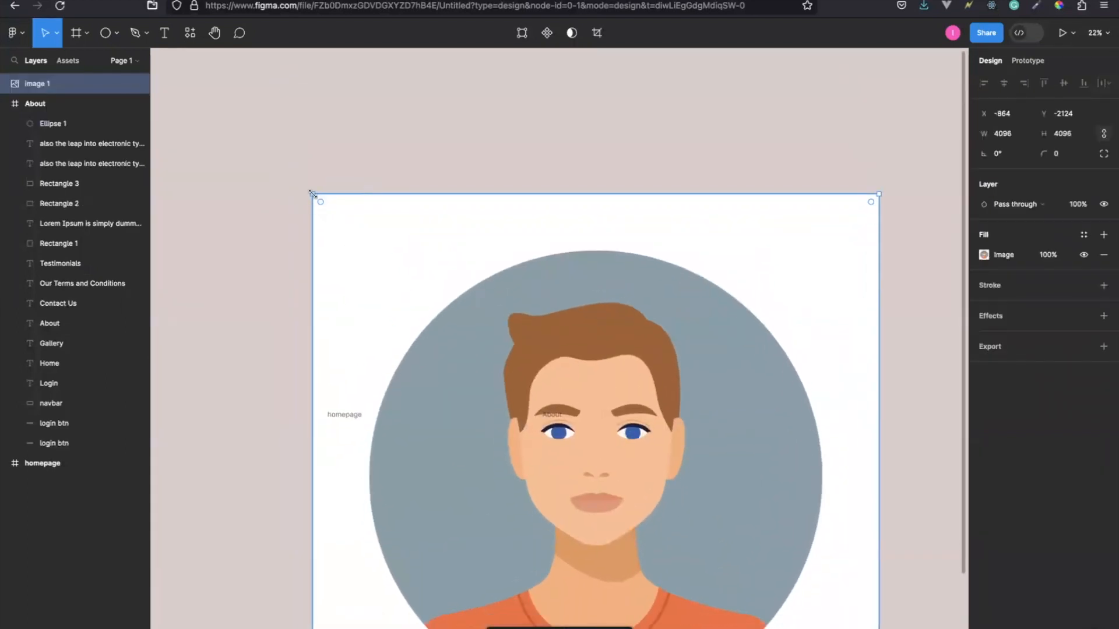
{"action": "left_click_drag", "start_coordinate": [310, 193], "coordinate": [637, 607]}
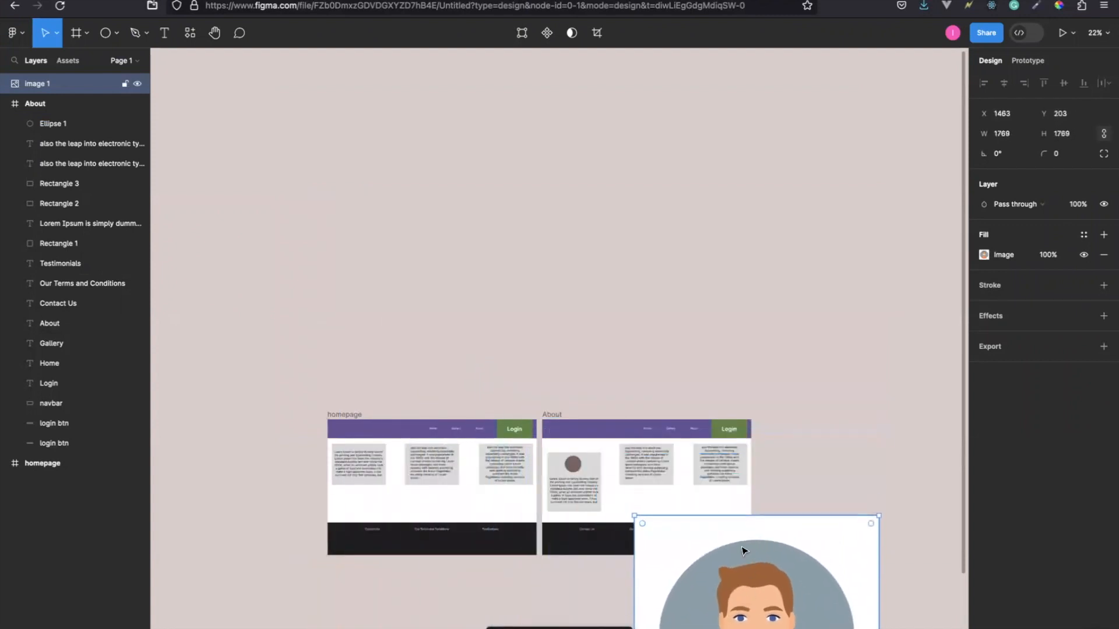
{"action": "left_click_drag", "start_coordinate": [728, 533], "coordinate": [618, 147]}
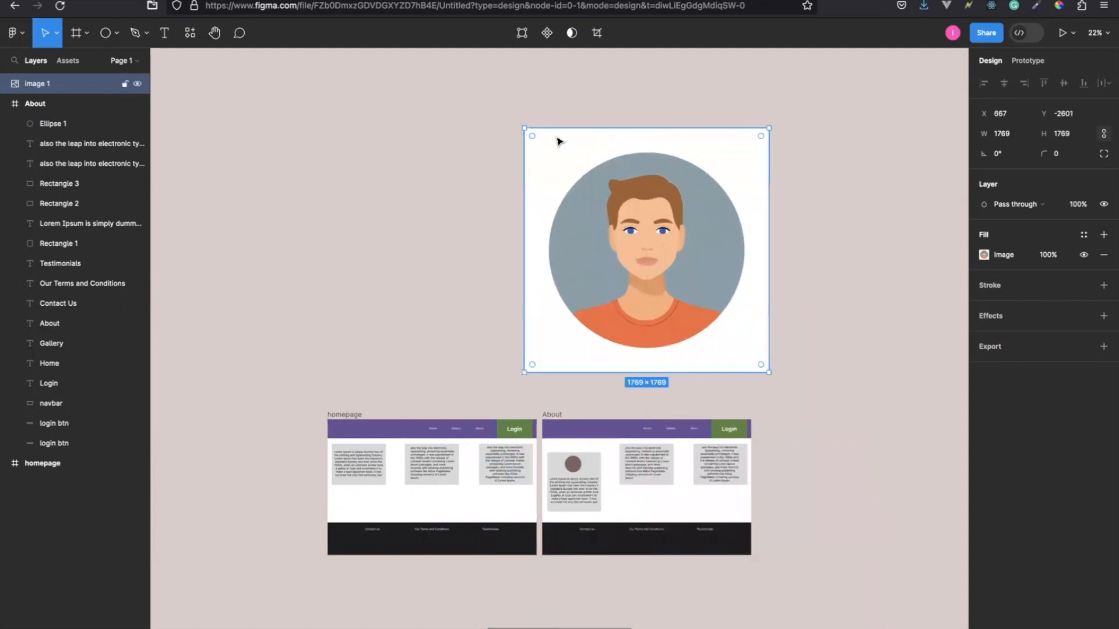
{"action": "left_click_drag", "start_coordinate": [522, 125], "coordinate": [700, 347]}
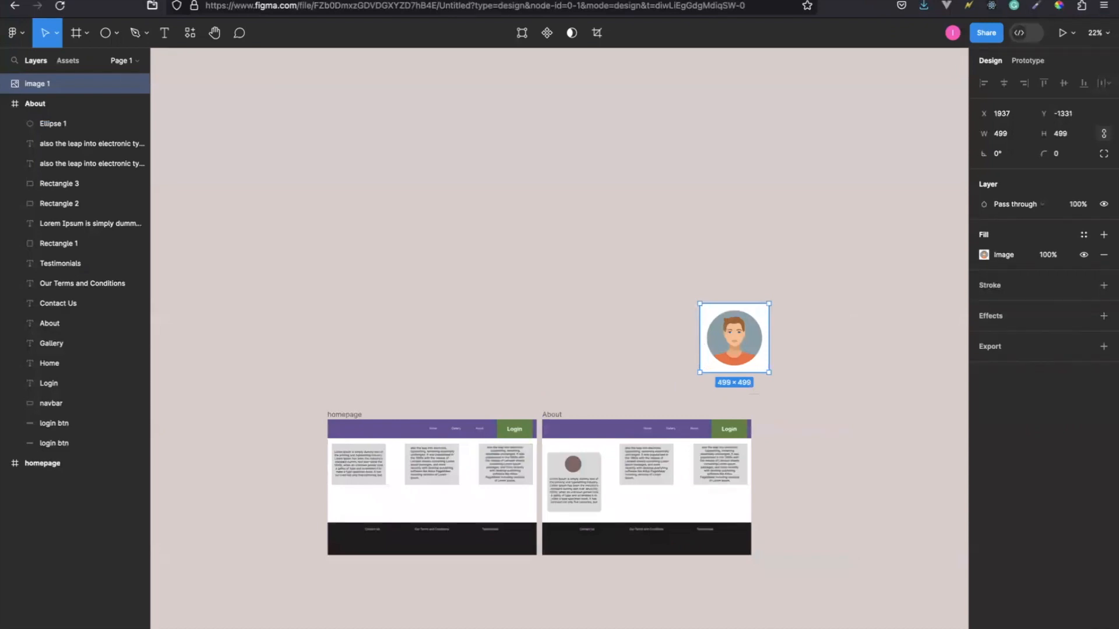
Move the avatar image into the About frame, beside the first card at about X 462, Y 176.
{"action": "key", "text": "ctrl+Tab"}
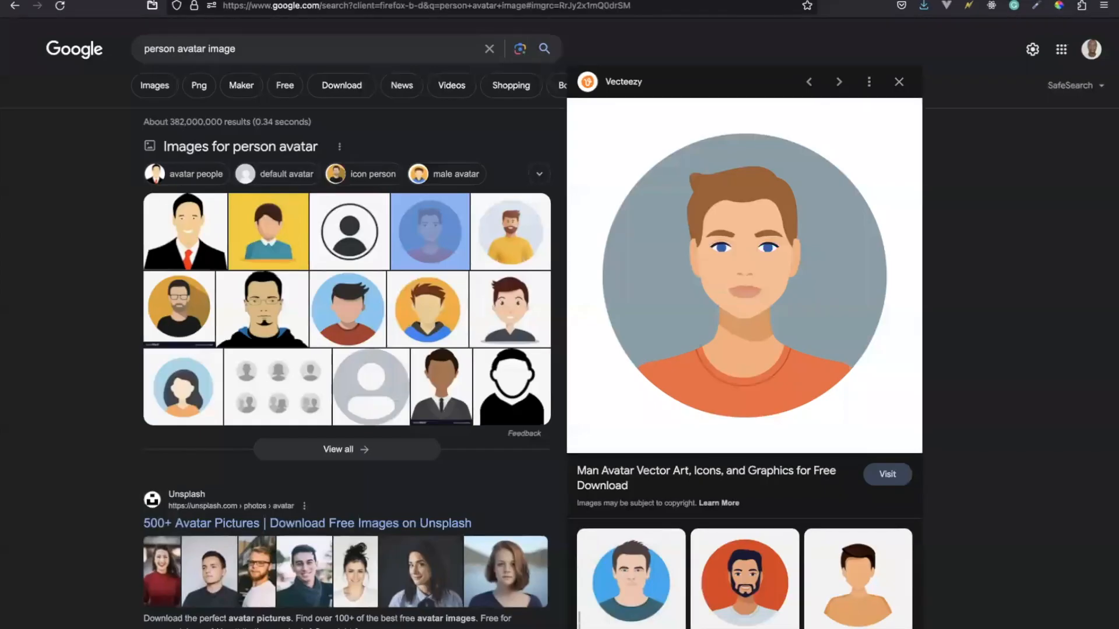
{"action": "key", "text": "ctrl+Tab"}
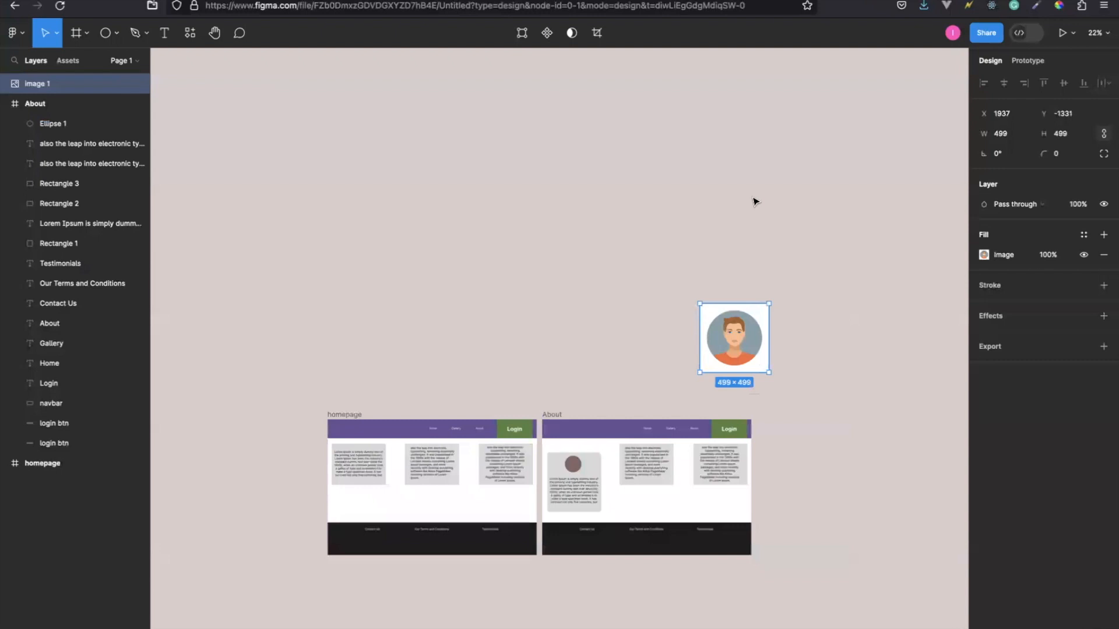
{"action": "scroll", "coordinate": [460, 350], "scroll_direction": "up", "scroll_amount": 5}
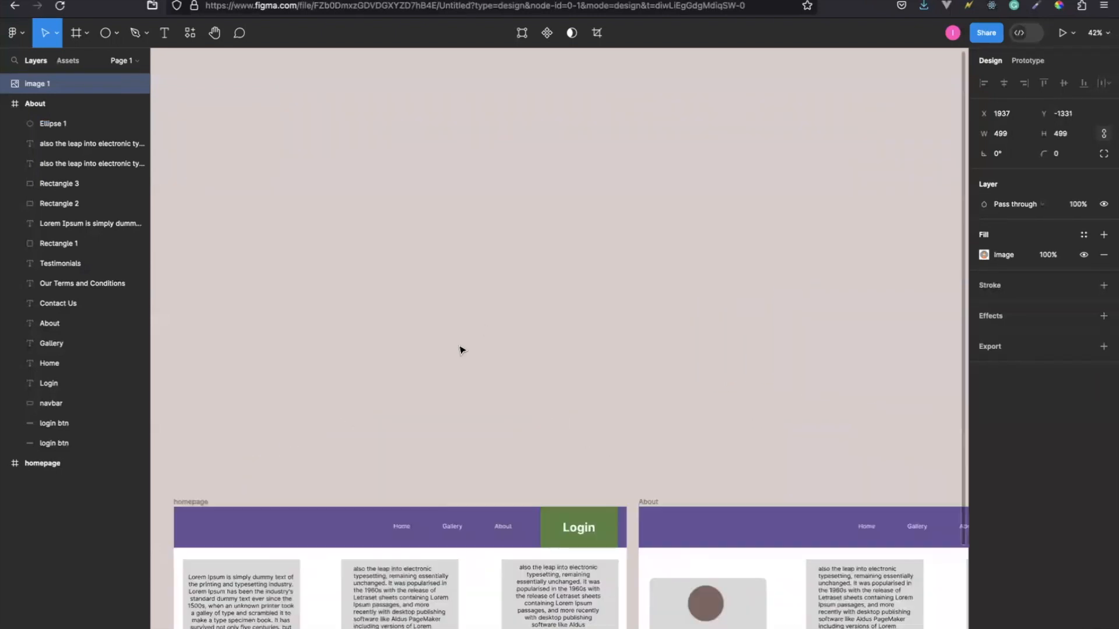
{"action": "scroll", "coordinate": [460, 349], "scroll_direction": "up", "scroll_amount": 3}
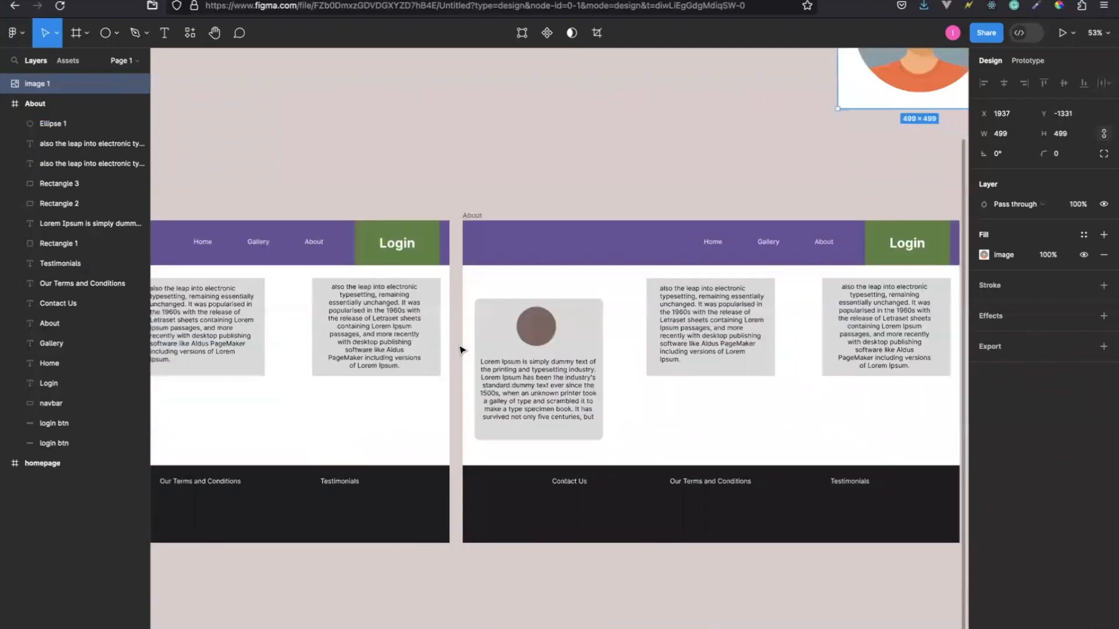
{"action": "scroll", "coordinate": [469, 346], "scroll_direction": "right", "scroll_amount": 2}
{"action": "scroll", "coordinate": [469, 347], "scroll_direction": "up", "scroll_amount": 2}
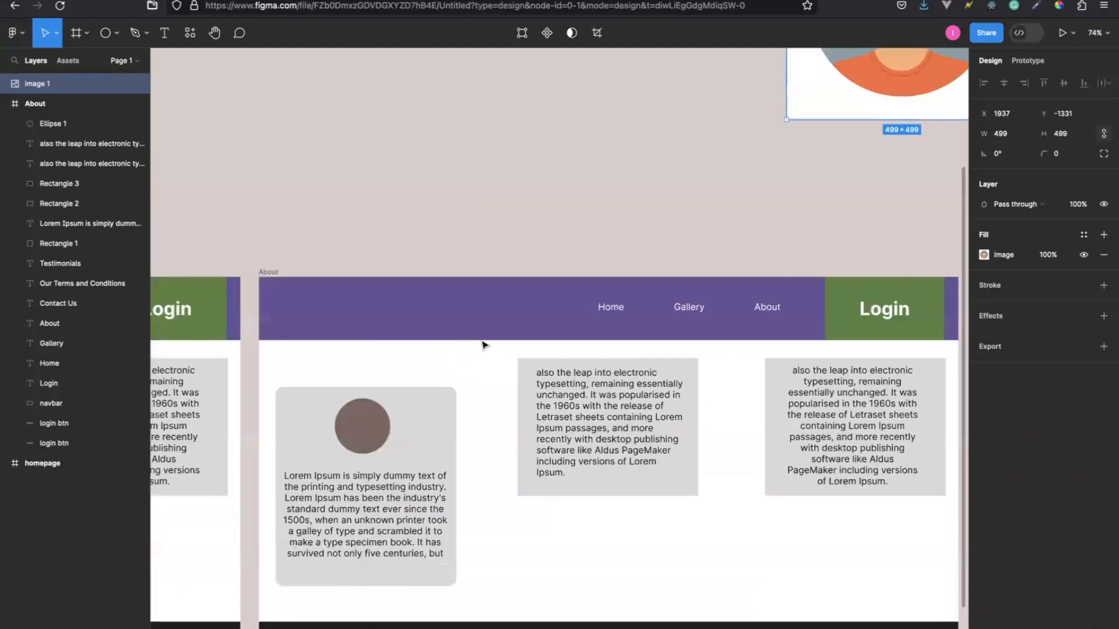
{"action": "left_click_drag", "start_coordinate": [830, 101], "coordinate": [520, 570]}
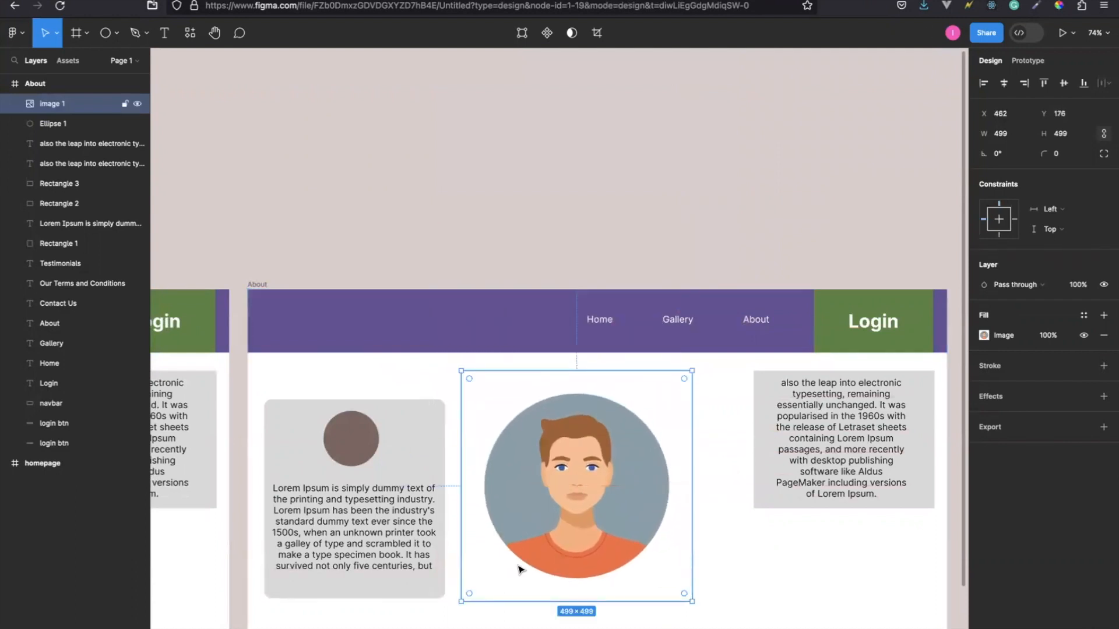
Delete the brown placeholder circle from the first About card.
{"action": "scroll", "coordinate": [520, 569], "scroll_direction": "down", "scroll_amount": 5}
{"action": "scroll", "coordinate": [520, 569], "scroll_direction": "left", "scroll_amount": 2}
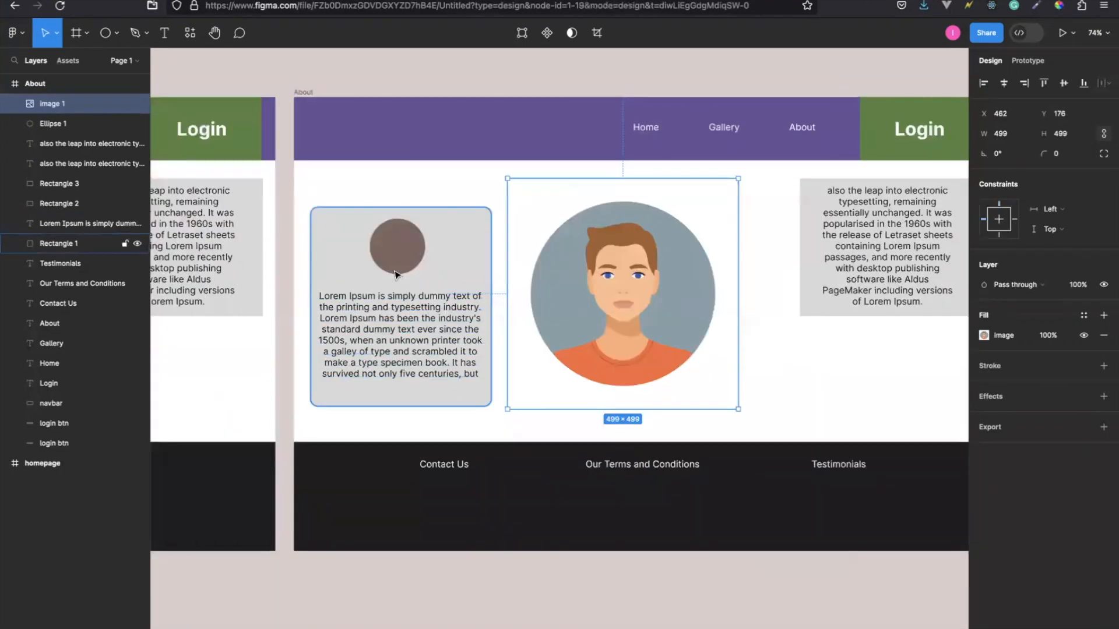
{"action": "left_click", "coordinate": [404, 253]}
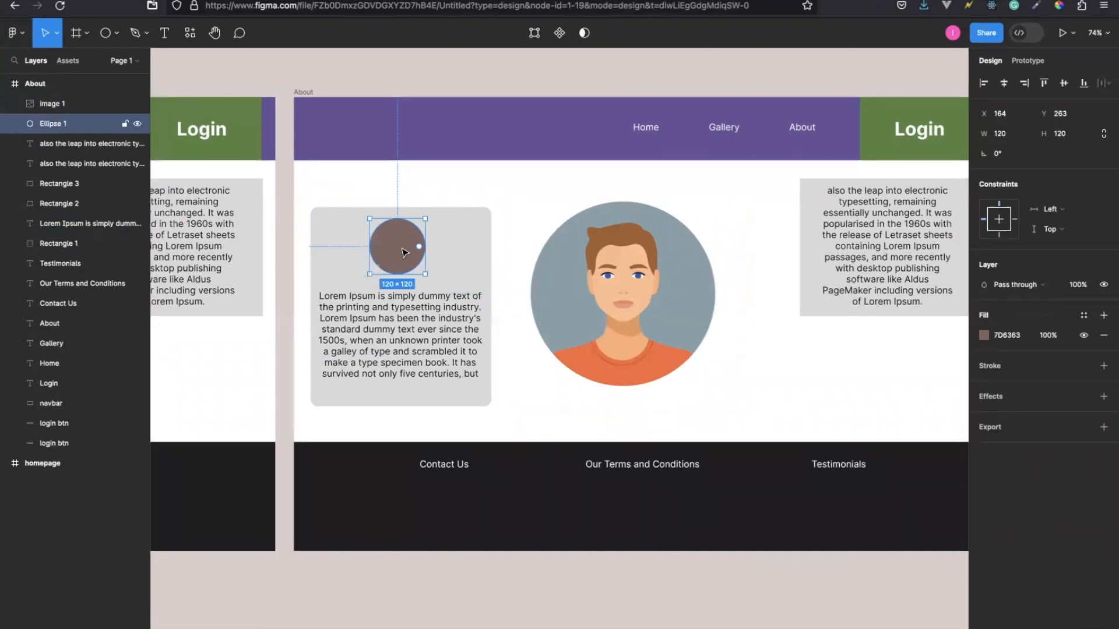
{"action": "key", "text": "Delete"}
Shrink the avatar image to about 105 × 105 and place it above the first card's text at about X 179, Y 262.
{"action": "left_click", "coordinate": [611, 281]}
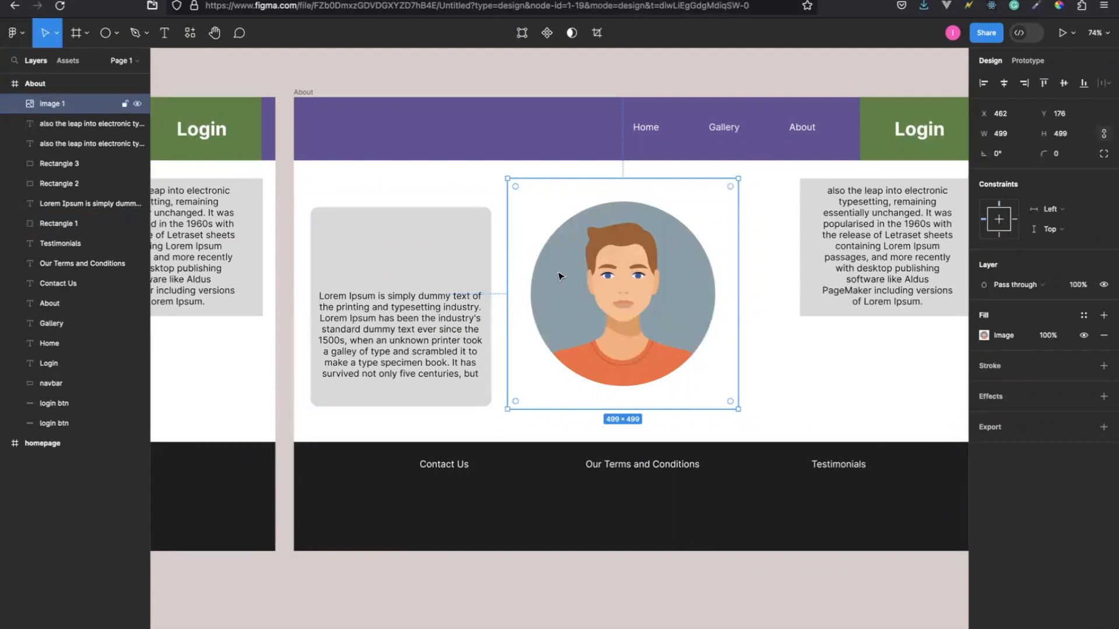
{"action": "left_click_drag", "start_coordinate": [507, 178], "coordinate": [407, 250]}
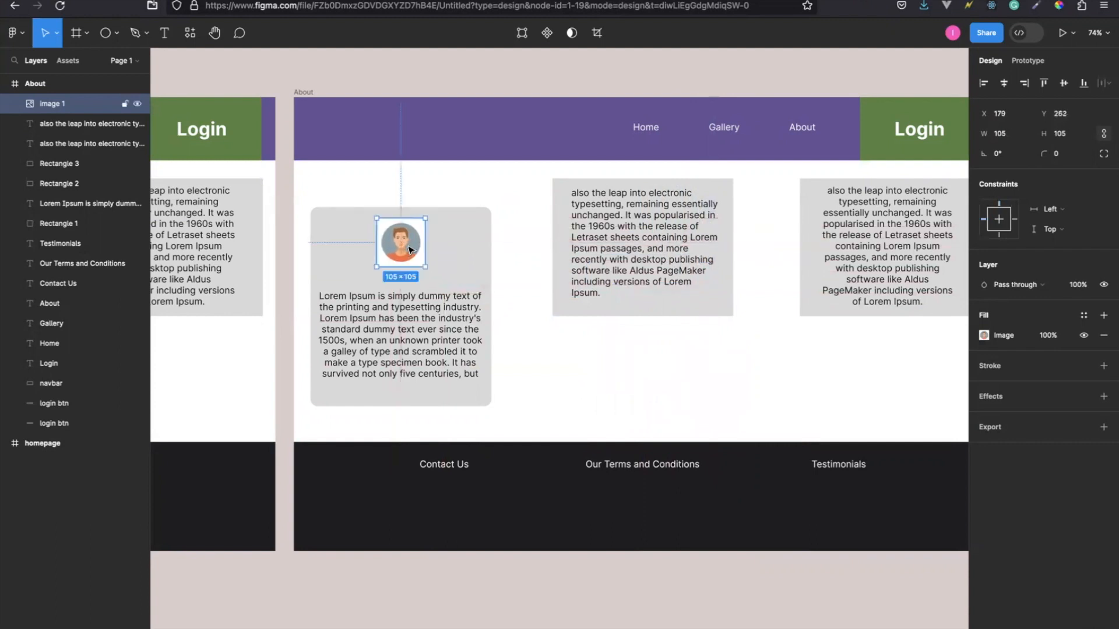
Set the fill of the first About card's rectangle to white, hex fff.
{"action": "left_click", "coordinate": [325, 249]}
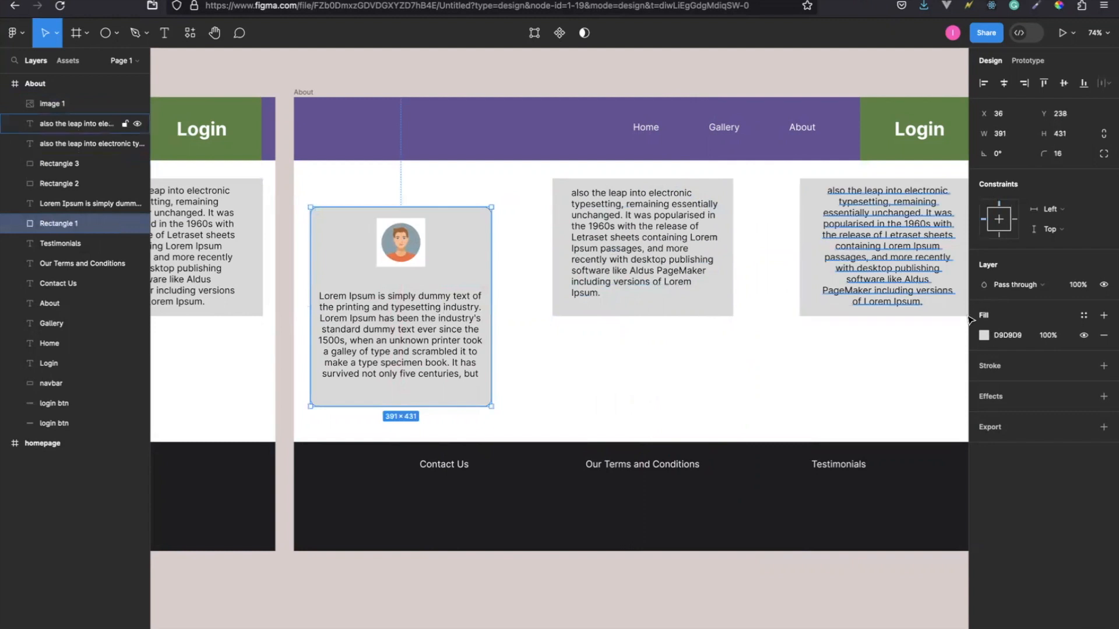
{"action": "left_click", "coordinate": [984, 336]}
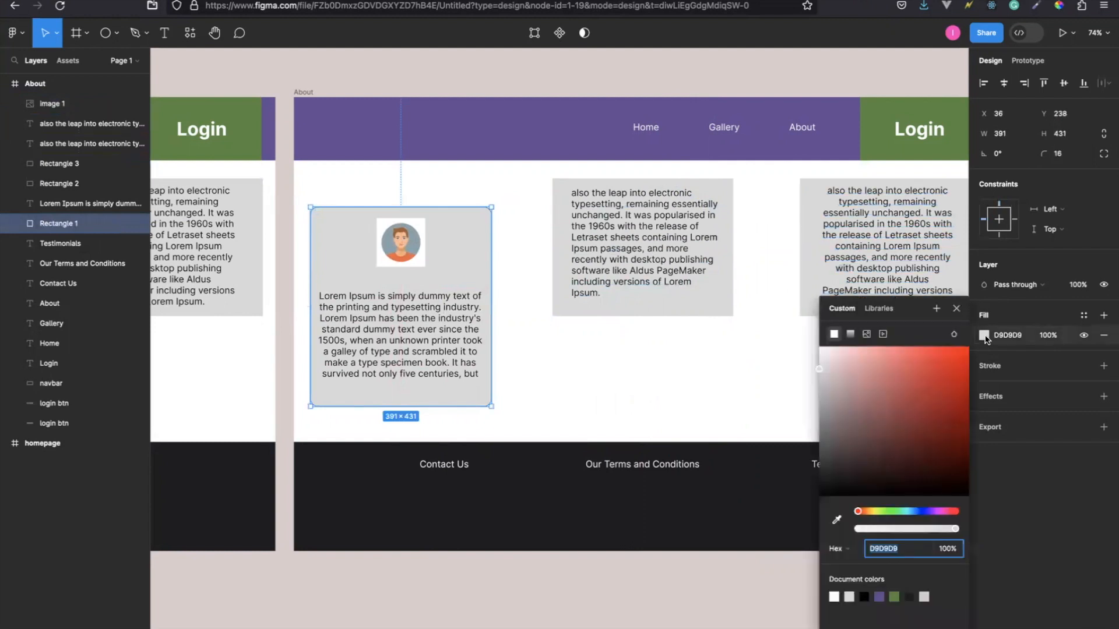
{"action": "left_click", "coordinate": [1008, 336]}
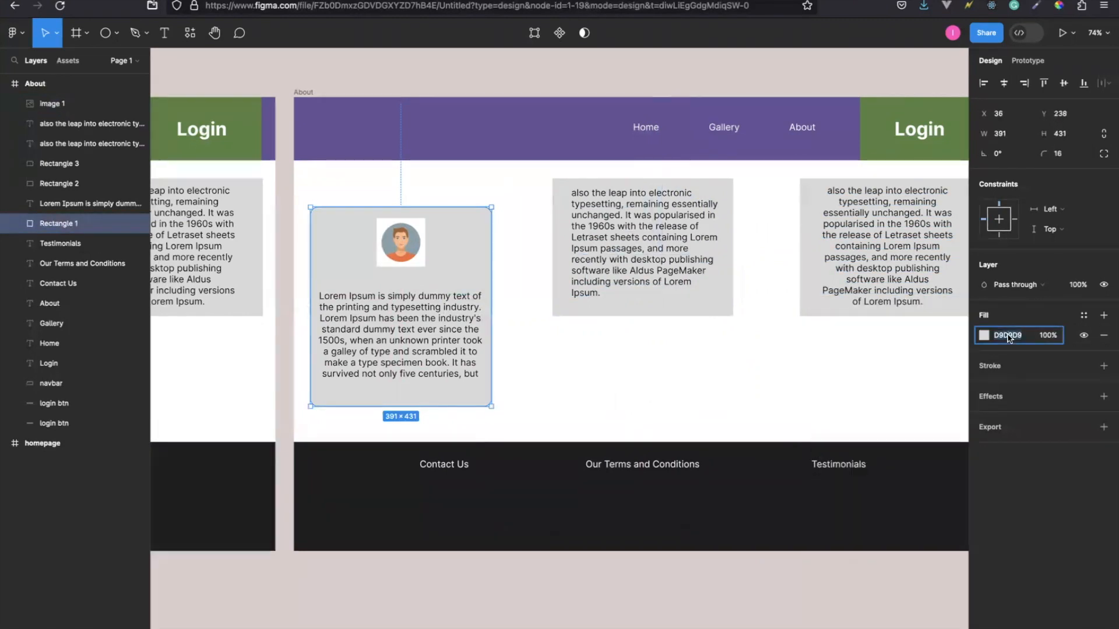
{"action": "type", "text": "fff"}
{"action": "key", "text": "Return"}
{"action": "left_click", "coordinate": [571, 362]}
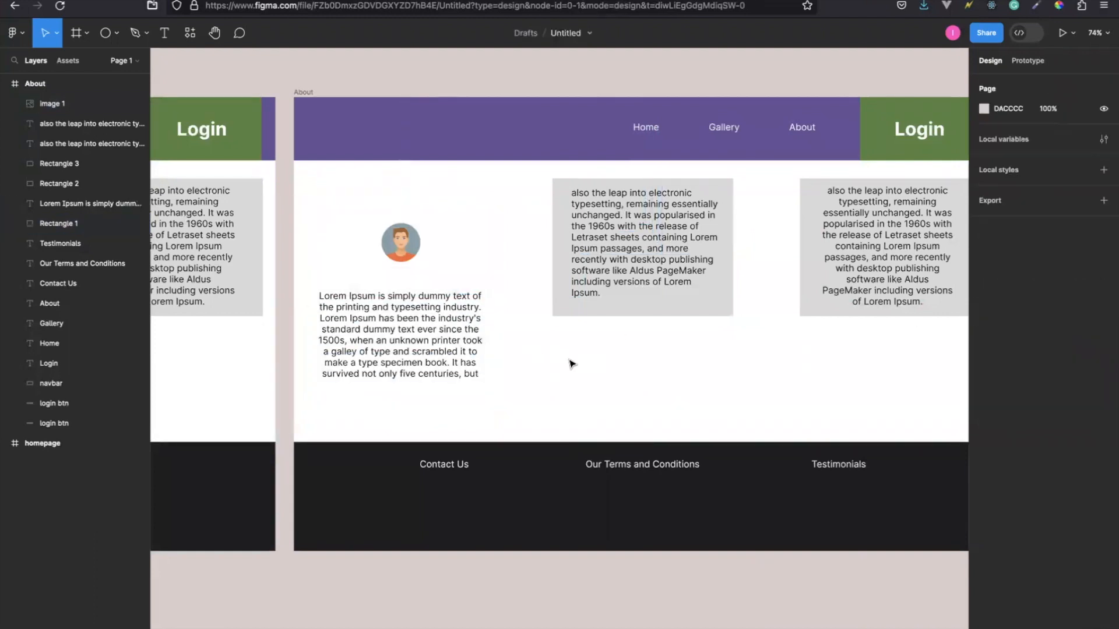
Set the About frame's background fill to hex f2f2f2.
{"action": "left_click", "coordinate": [303, 93]}
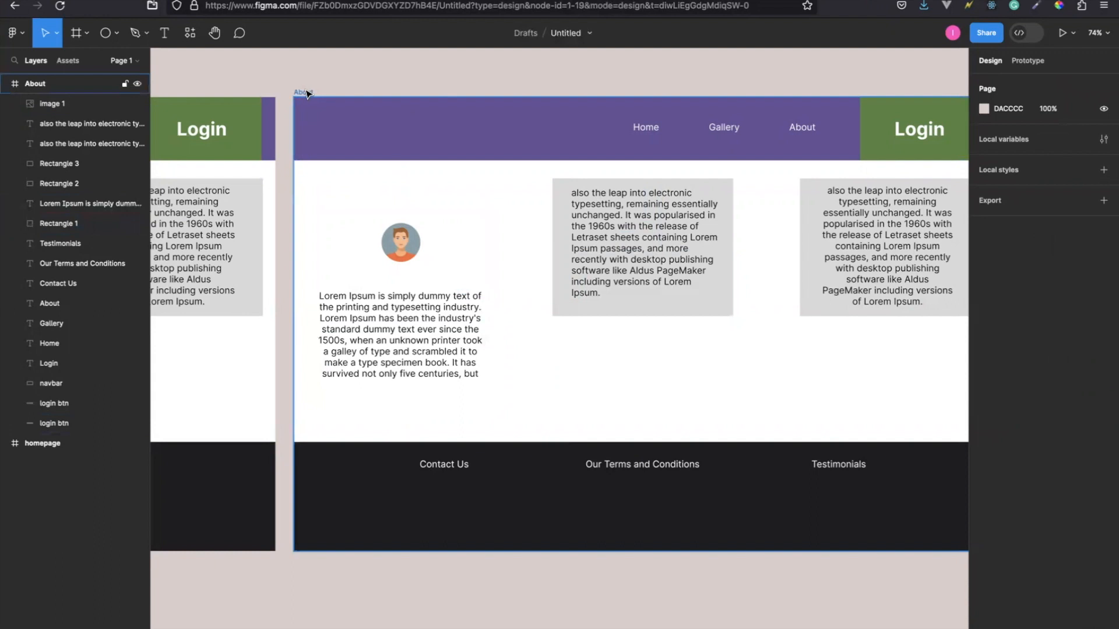
{"action": "left_click", "coordinate": [1000, 377]}
{"action": "type", "text": "f2f2f2"}
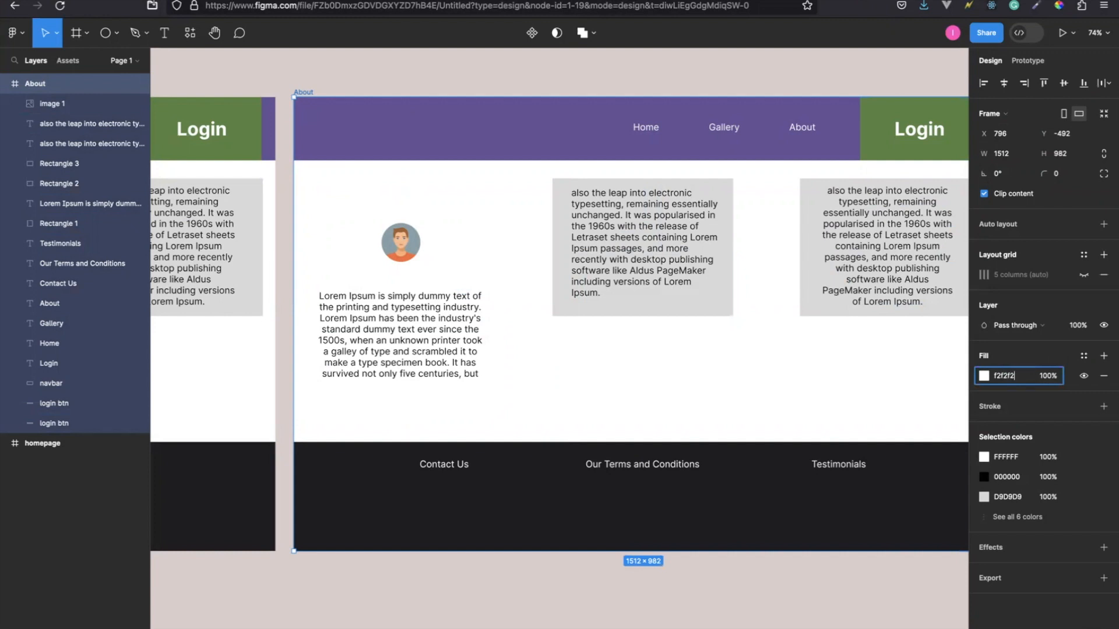
{"action": "key", "text": "Return"}
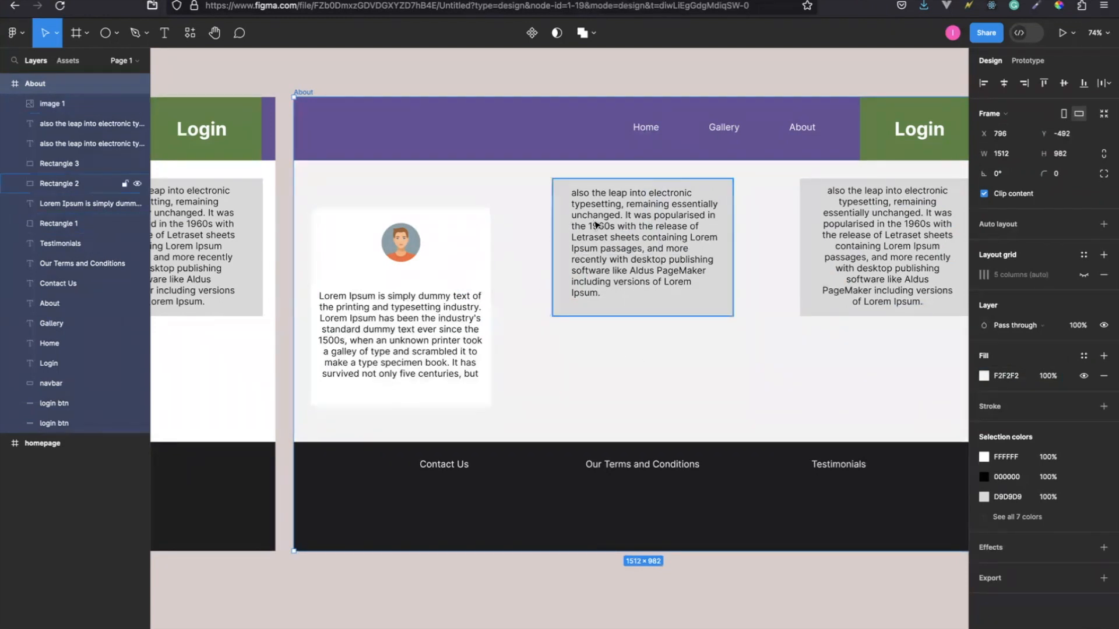
Delete the two remaining grey cards and their text blocks from the About frame.
{"action": "left_click", "coordinate": [571, 223]}
{"action": "left_click", "coordinate": [566, 222], "text": "shift"}
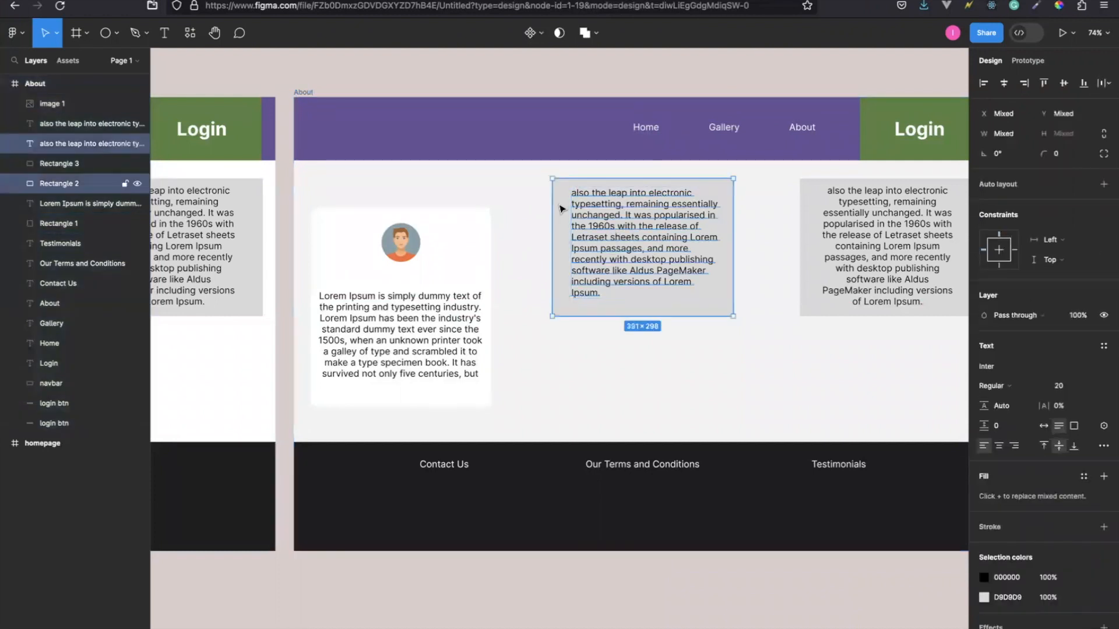
{"action": "key", "text": "Delete"}
{"action": "left_click", "coordinate": [806, 223]}
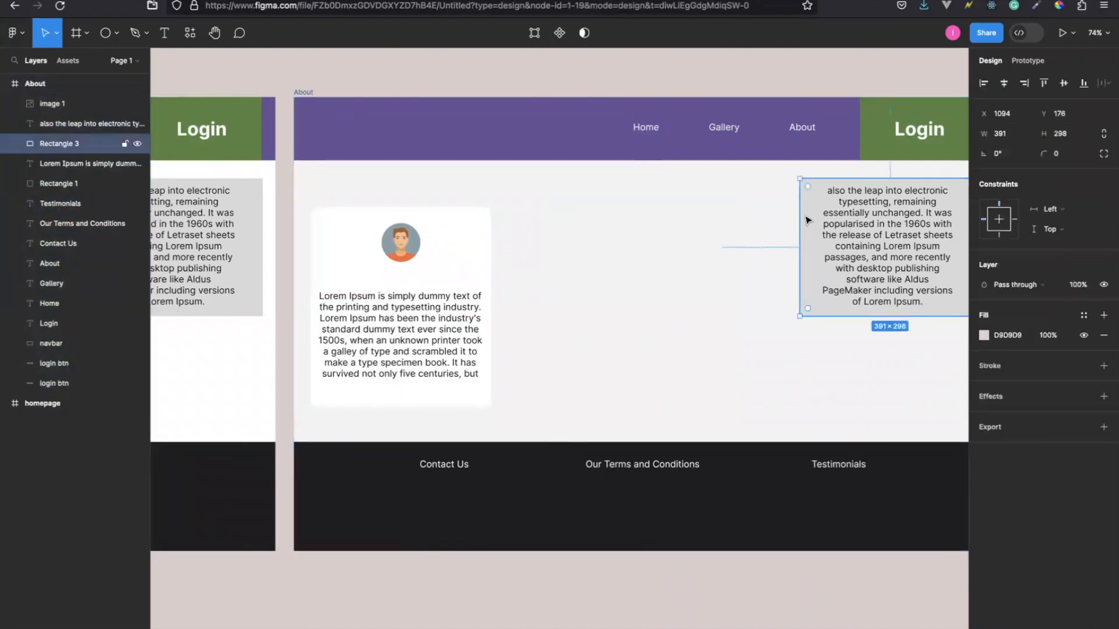
{"action": "left_click", "coordinate": [865, 221], "text": "shift"}
{"action": "key", "text": "Delete"}
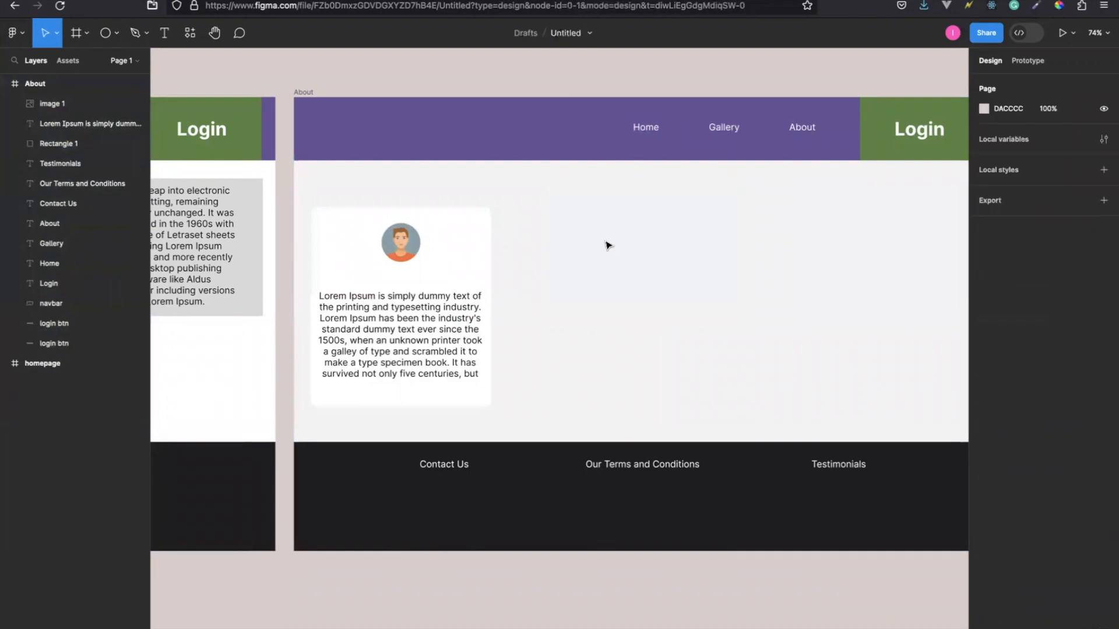
Duplicate the first About card with its avatar and text twice, placing the copies in a row of three across the frame.
{"action": "left_click", "coordinate": [401, 243]}
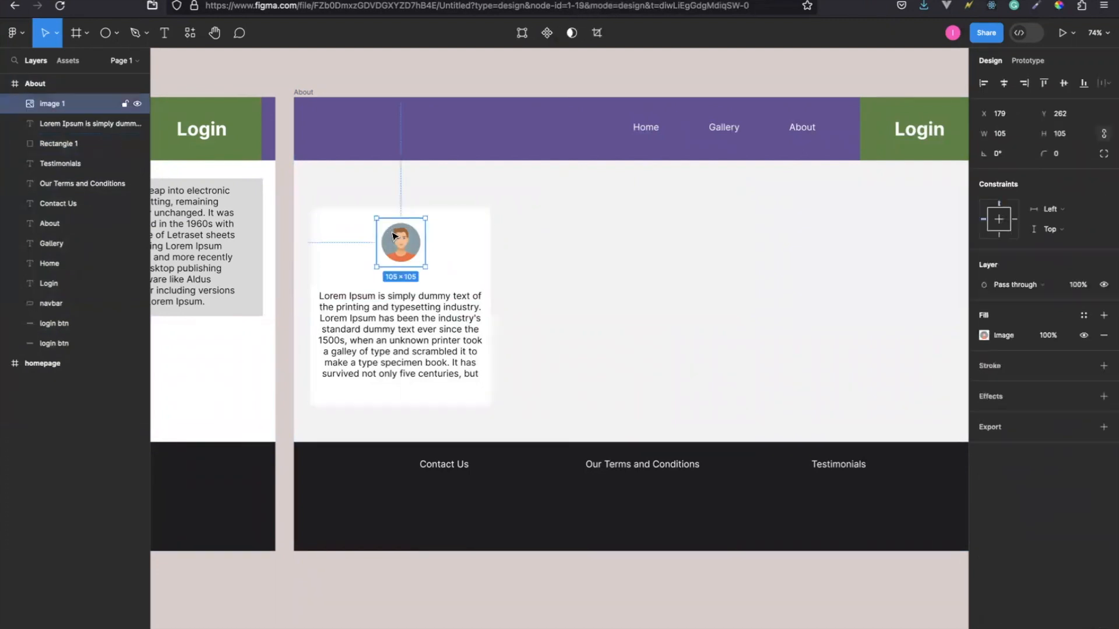
{"action": "left_click", "coordinate": [412, 329], "text": "shift"}
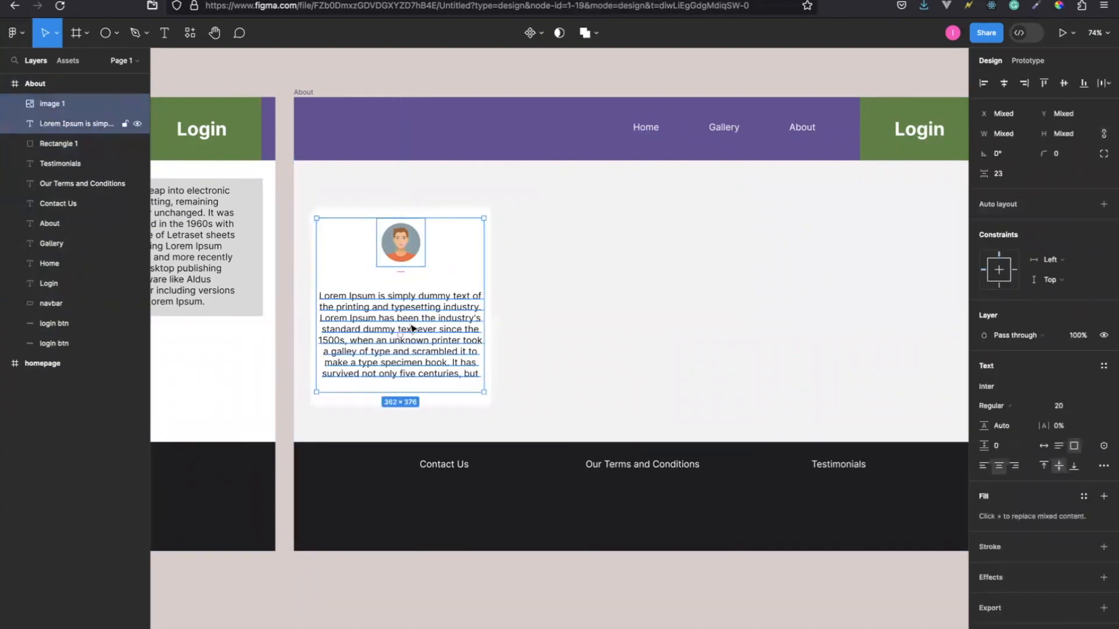
{"action": "left_click", "coordinate": [491, 230], "text": "shift"}
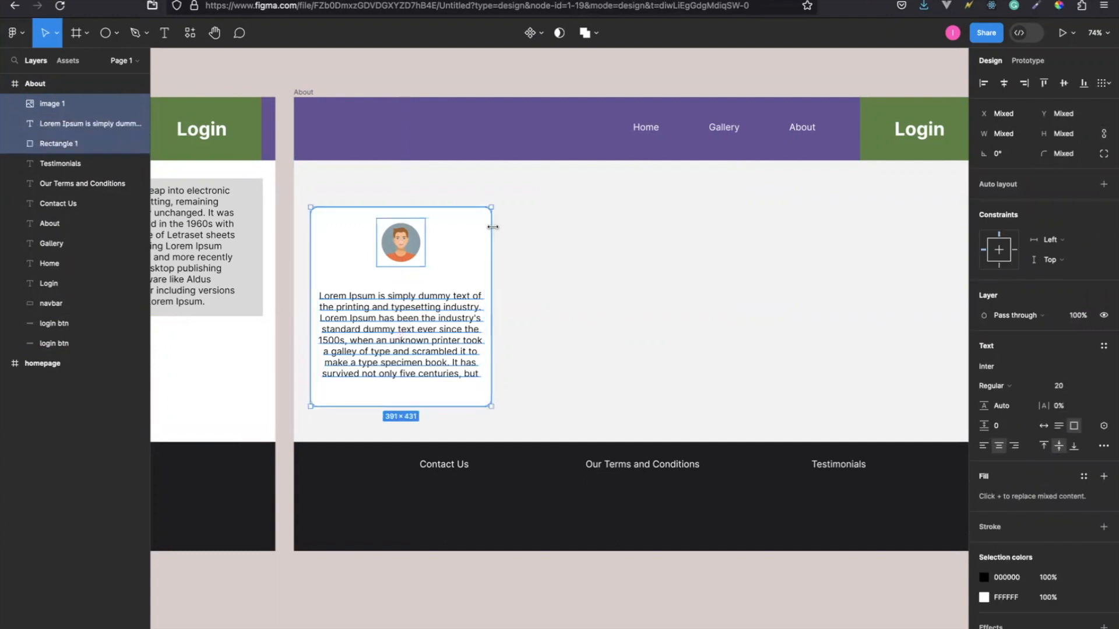
{"action": "key", "text": "ctrl+d"}
{"action": "left_click_drag", "start_coordinate": [461, 268], "coordinate": [718, 268]}
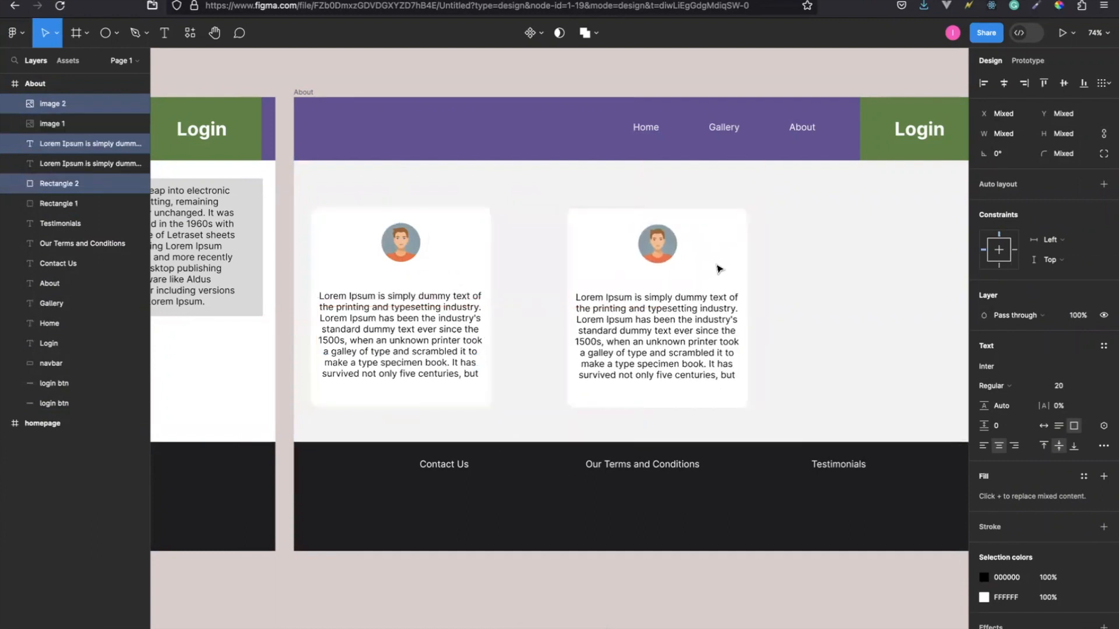
{"action": "key", "text": "ctrl+d"}
{"action": "scroll", "coordinate": [718, 269], "scroll_direction": "right", "scroll_amount": 2}
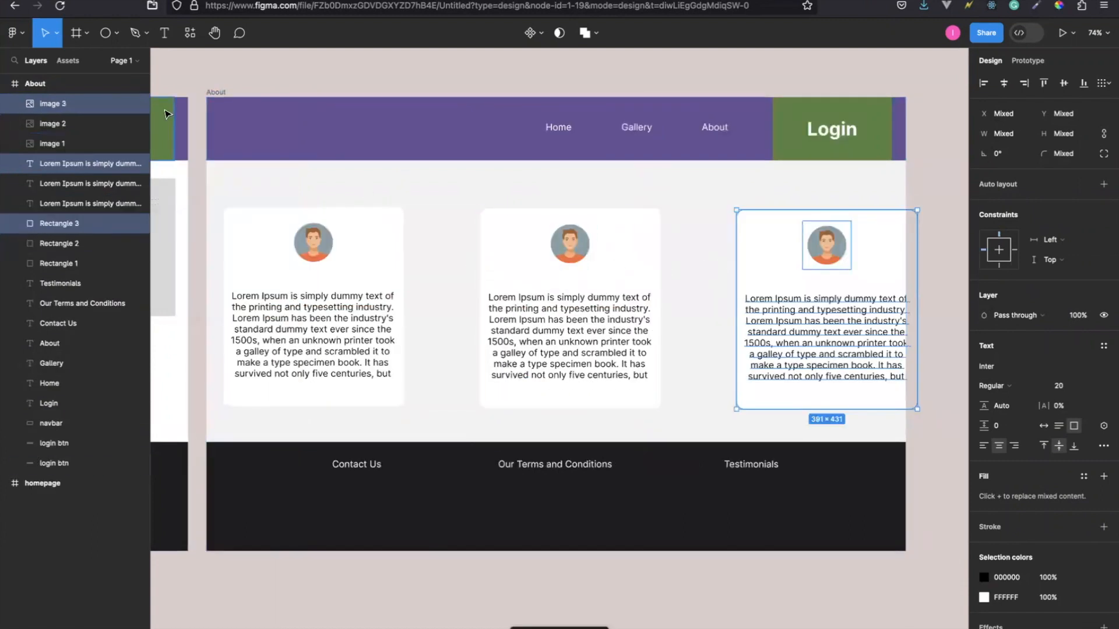
Show the About frame's column grid and nudge the second card with its avatar and text left, closer to the first card.
{"action": "left_click", "coordinate": [216, 92]}
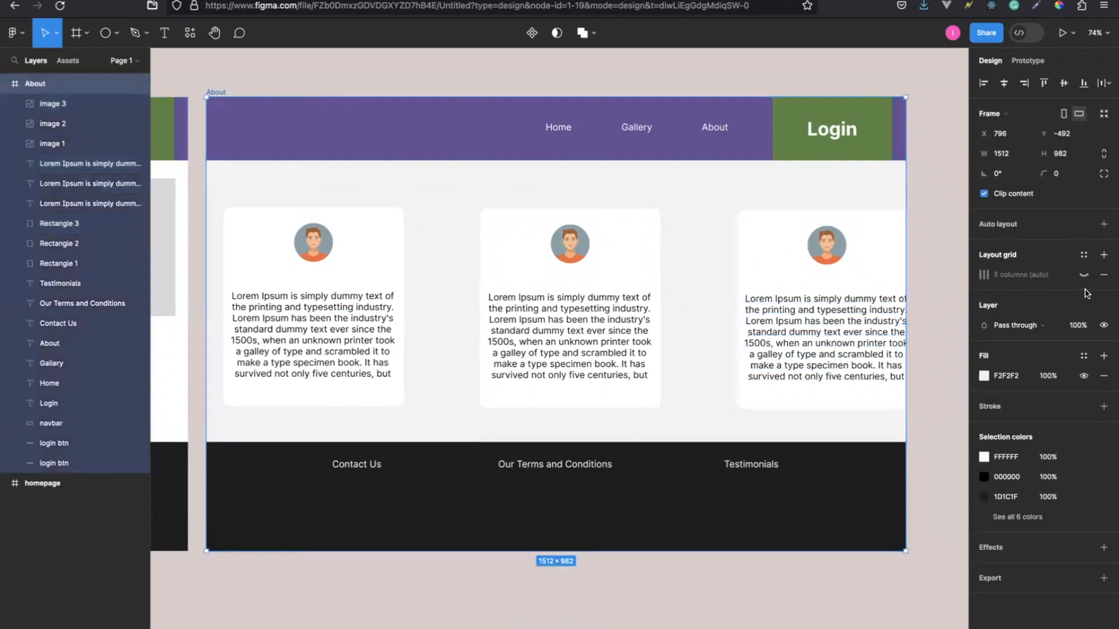
{"action": "left_click", "coordinate": [1084, 274]}
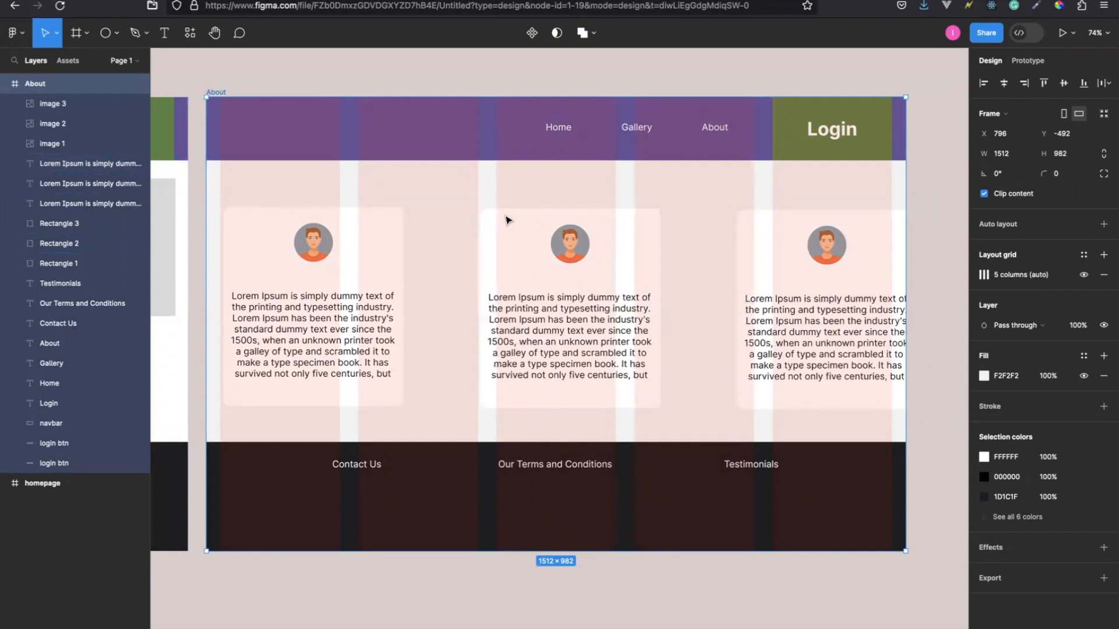
{"action": "left_click", "coordinate": [565, 247]}
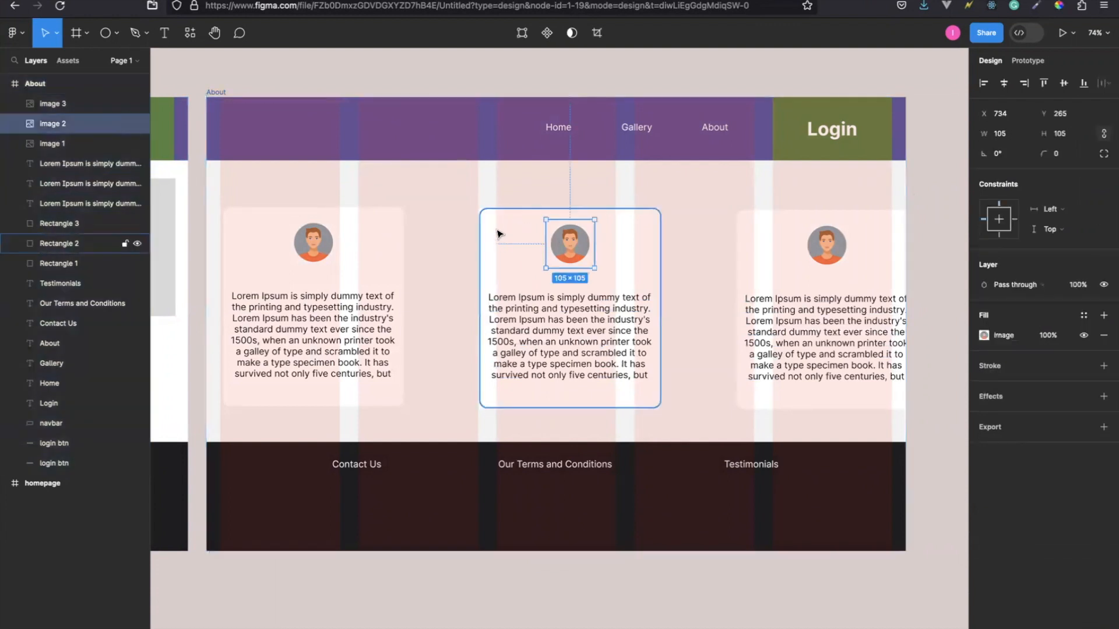
{"action": "left_click", "coordinate": [500, 243], "text": "shift"}
{"action": "left_click", "coordinate": [538, 336], "text": "shift"}
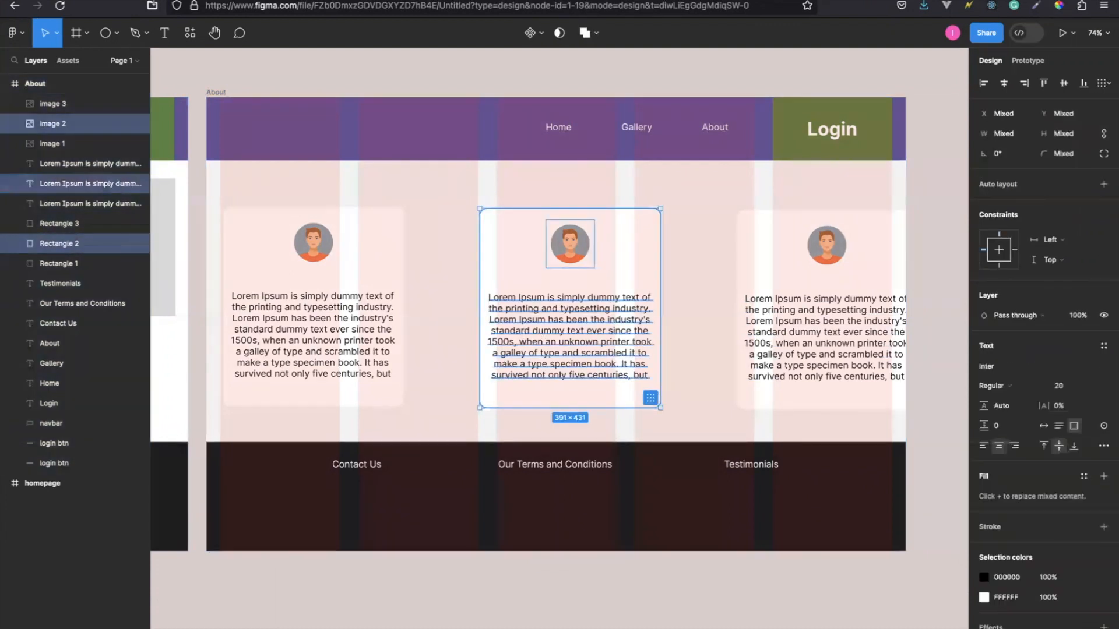
{"action": "key", "text": "Left"}
{"action": "key", "text": "Left"}
{"action": "key", "text": "Left"}
{"action": "key", "text": "Left"}
{"action": "key", "text": "Left"}
{"action": "key", "text": "Left"}
{"action": "key", "text": "Left"}
{"action": "key", "text": "Left"}
{"action": "key", "text": "Left"}
{"action": "key", "text": "Left"}
{"action": "key", "text": "Left"}
{"action": "key", "text": "Left"}
{"action": "key", "text": "Left"}
{"action": "key", "text": "Left"}
{"action": "key", "text": "Left"}
{"action": "key", "text": "Left"}
{"action": "key", "text": "Left"}
{"action": "key", "text": "Left"}
{"action": "key", "text": "Left"}
{"action": "key", "text": "Left"}
{"action": "key", "text": "Left"}
{"action": "key", "text": "Left"}
{"action": "key", "text": "Left"}
{"action": "key", "text": "Left"}
{"action": "key", "text": "Left"}
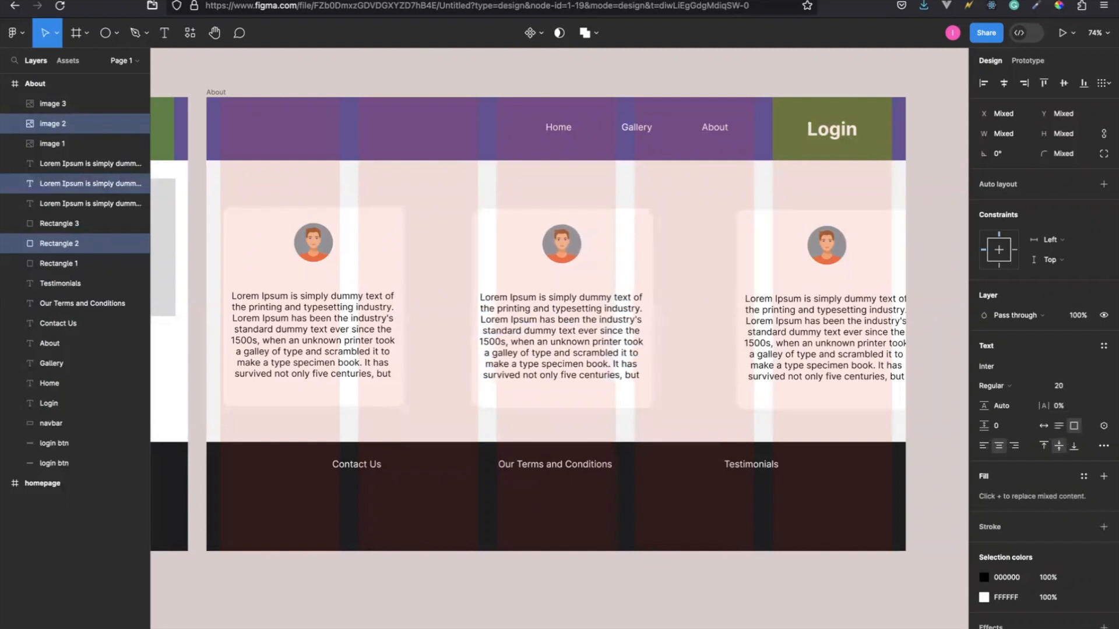
{"action": "key", "text": "Left"}
{"action": "key", "text": "Left"}
{"action": "key", "text": "Left"}
{"action": "key", "text": "Left"}
{"action": "key", "text": "Left"}
{"action": "key", "text": "Left"}
{"action": "key", "text": "Left"}
{"action": "key", "text": "Left"}
{"action": "key", "text": "Left"}
{"action": "key", "text": "Left"}
{"action": "key", "text": "Left"}
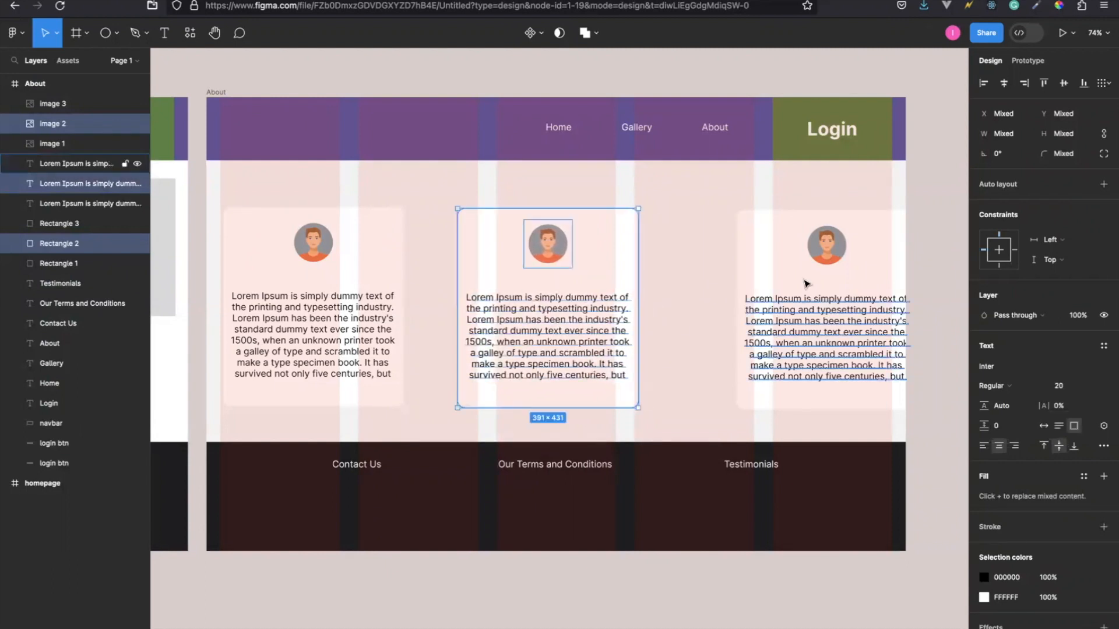
Nudge the third card with its avatar and text left until its right edge meets the last grid column's outer edge.
{"action": "left_click", "coordinate": [818, 239], "text": "shift"}
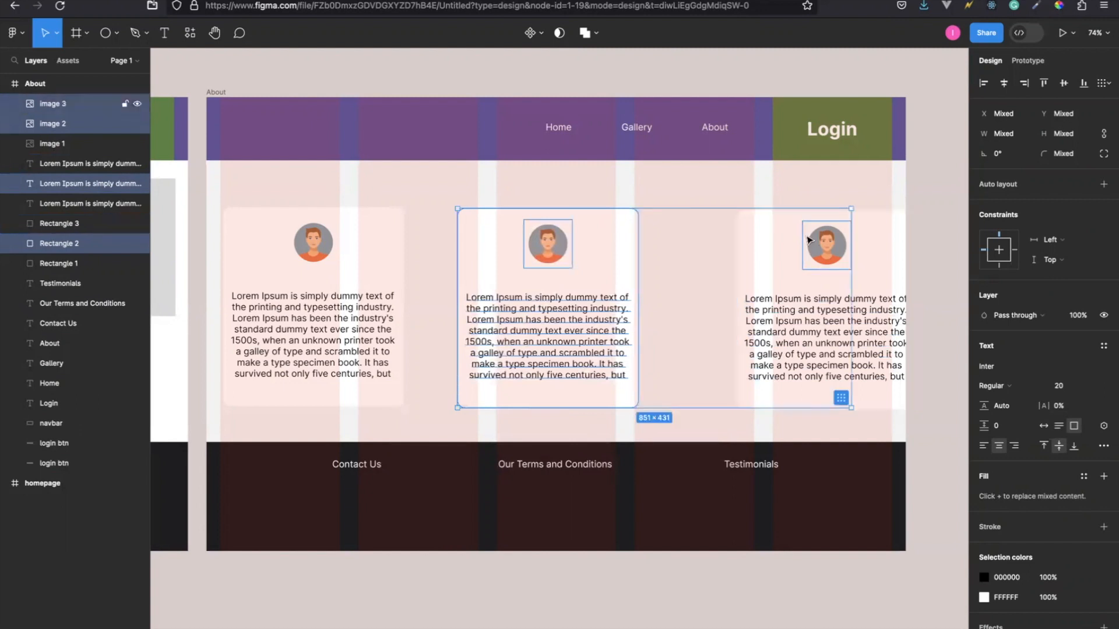
{"action": "left_click", "coordinate": [767, 243], "text": "shift"}
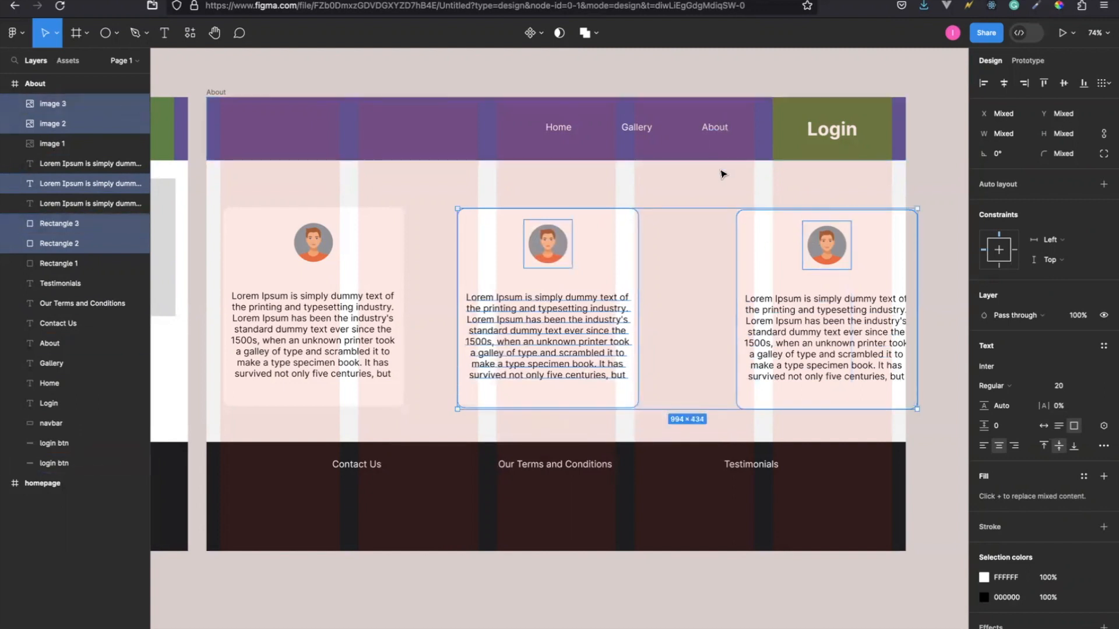
{"action": "left_click", "coordinate": [839, 257]}
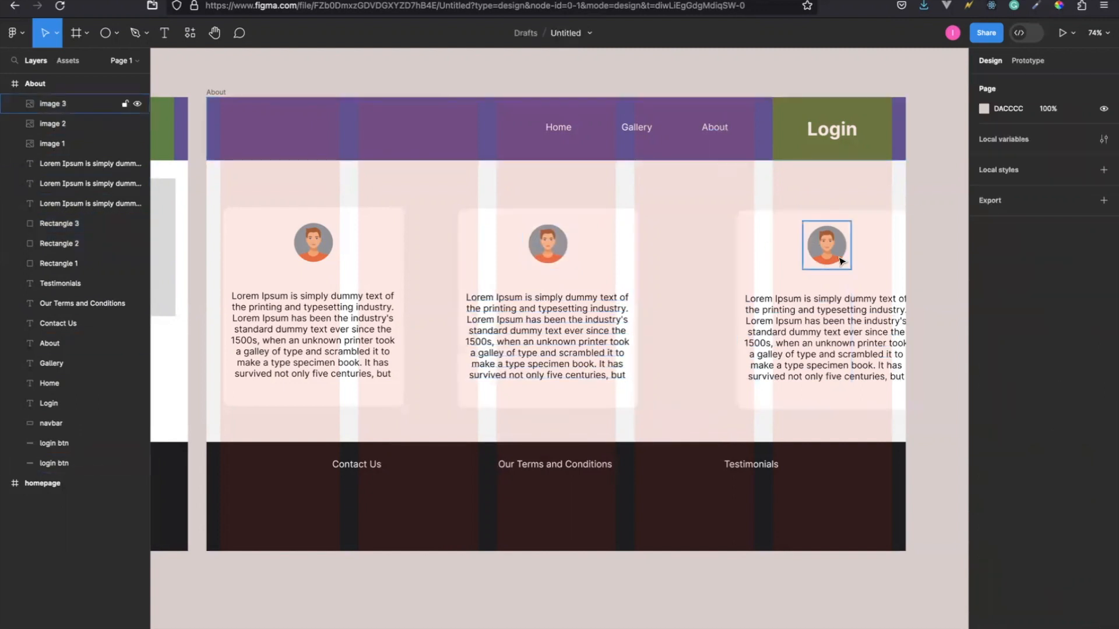
{"action": "left_click", "coordinate": [889, 259], "text": "shift"}
{"action": "left_click", "coordinate": [824, 320], "text": "shift"}
{"action": "key", "text": "Left"}
{"action": "key", "text": "Left"}
{"action": "key", "text": "Left"}
{"action": "key", "text": "Left"}
{"action": "key", "text": "Left"}
{"action": "key", "text": "Left"}
{"action": "key", "text": "Left"}
{"action": "key", "text": "Left"}
{"action": "key", "text": "Left"}
{"action": "key", "text": "Left"}
{"action": "key", "text": "Left"}
{"action": "key", "text": "Left"}
{"action": "key", "text": "Left"}
{"action": "key", "text": "Left"}
{"action": "key", "text": "Left"}
{"action": "key", "text": "Left"}
{"action": "key", "text": "Left"}
{"action": "key", "text": "Left"}
{"action": "key", "text": "Left"}
{"action": "key", "text": "Left"}
{"action": "key", "text": "Left"}
{"action": "key", "text": "Left"}
{"action": "key", "text": "Left"}
{"action": "key", "text": "Left"}
{"action": "key", "text": "Left"}
{"action": "key", "text": "Left"}
{"action": "key", "text": "Left"}
{"action": "key", "text": "Left"}
{"action": "key", "text": "Left"}
{"action": "key", "text": "Left"}
{"action": "key", "text": "Left"}
{"action": "key", "text": "Left"}
{"action": "key", "text": "Left"}
{"action": "key", "text": "Left"}
{"action": "key", "text": "Left"}
{"action": "key", "text": "Left"}
{"action": "key", "text": "Left"}
{"action": "key", "text": "Left"}
{"action": "key", "text": "Left"}
{"action": "key", "text": "Left"}
{"action": "key", "text": "Left"}
{"action": "key", "text": "Left"}
{"action": "key", "text": "Left"}
{"action": "key", "text": "Left"}
{"action": "key", "text": "Left"}
{"action": "key", "text": "Left"}
{"action": "key", "text": "Left"}
{"action": "key", "text": "Left"}
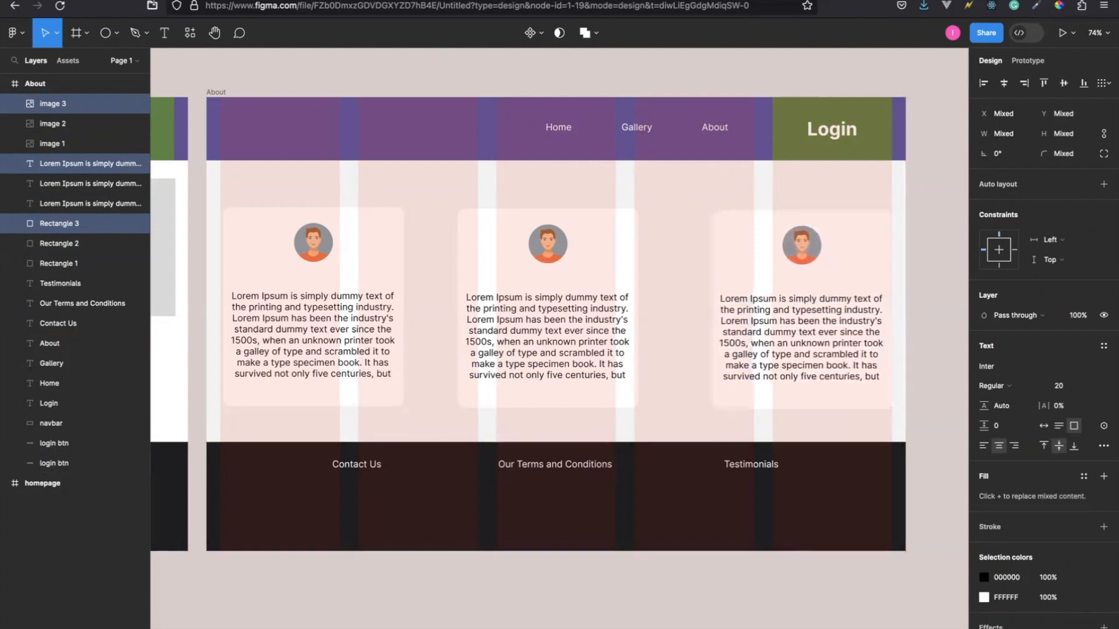
Hide the five-column layout grid on the About frame.
{"action": "left_click", "coordinate": [949, 357]}
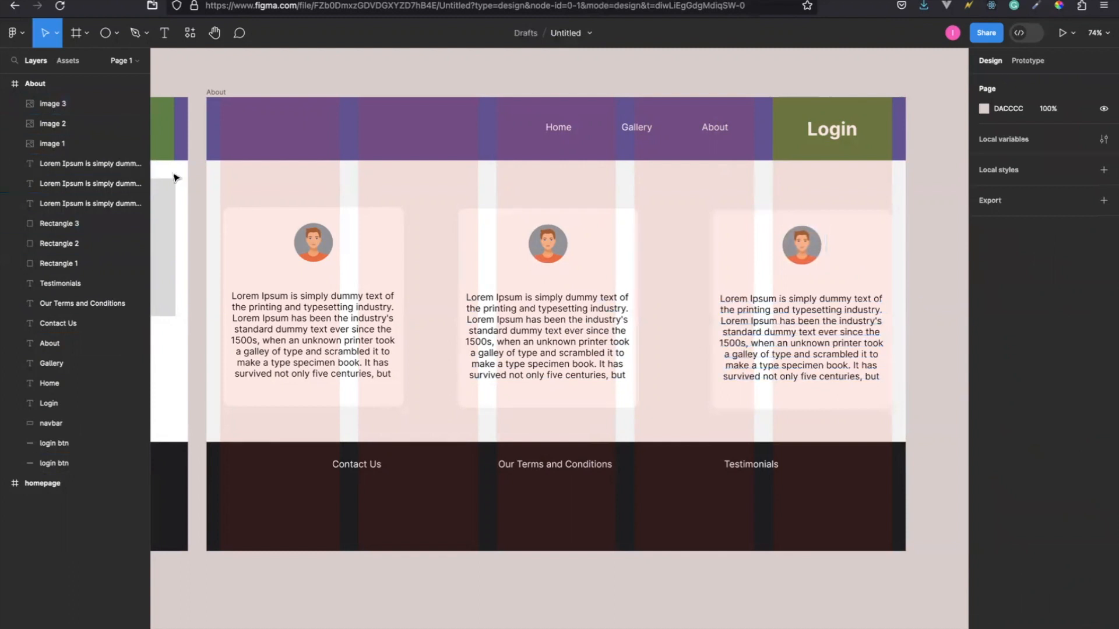
{"action": "left_click", "coordinate": [216, 91]}
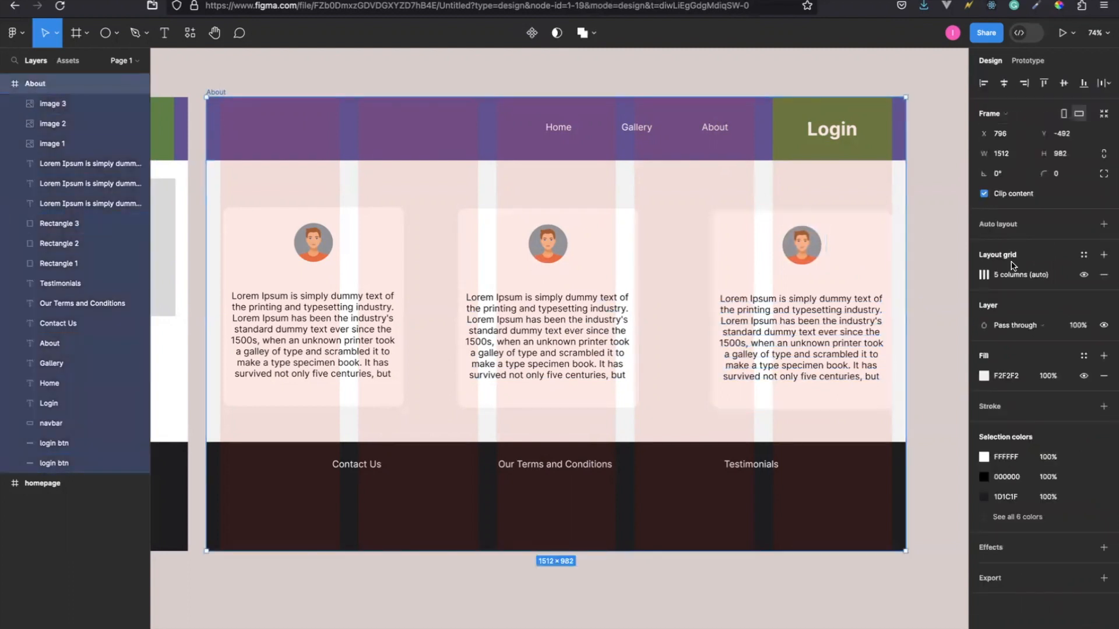
{"action": "left_click", "coordinate": [1083, 275]}
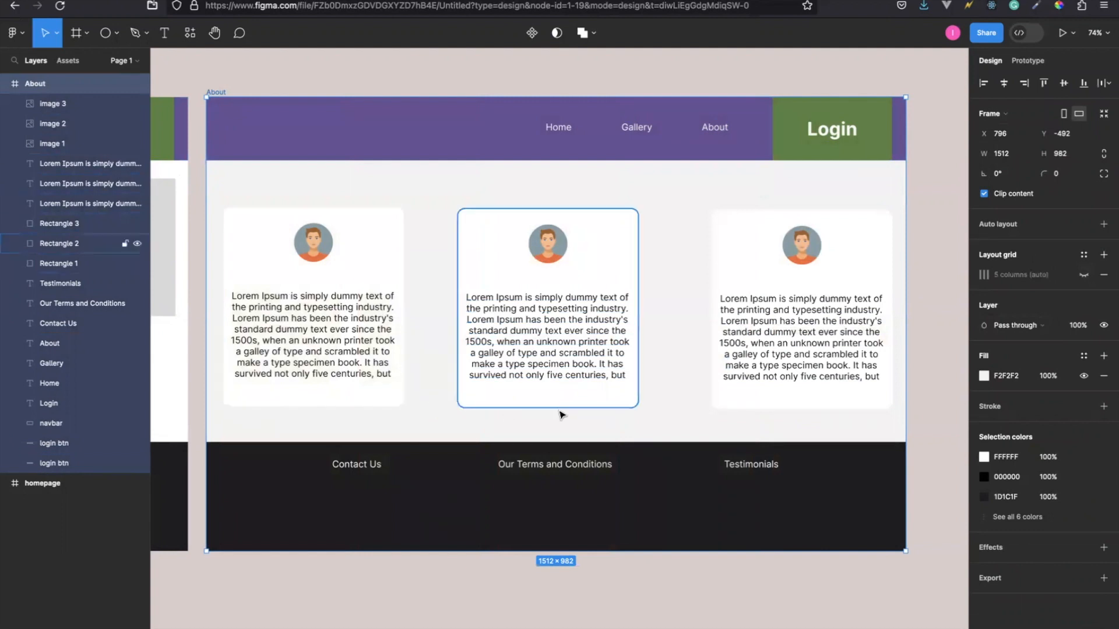
Compare the layout and cards of the homepage frame with those of the About frame.
{"action": "scroll", "coordinate": [560, 414], "scroll_direction": "left", "scroll_amount": 10}
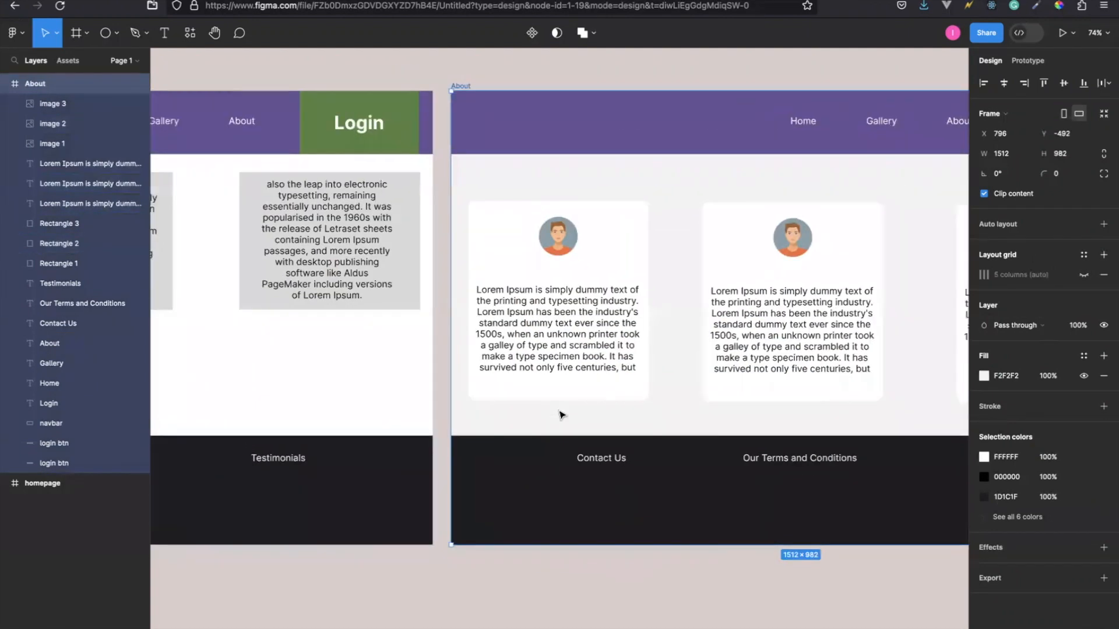
{"action": "scroll", "coordinate": [559, 415], "scroll_direction": "left", "scroll_amount": 10}
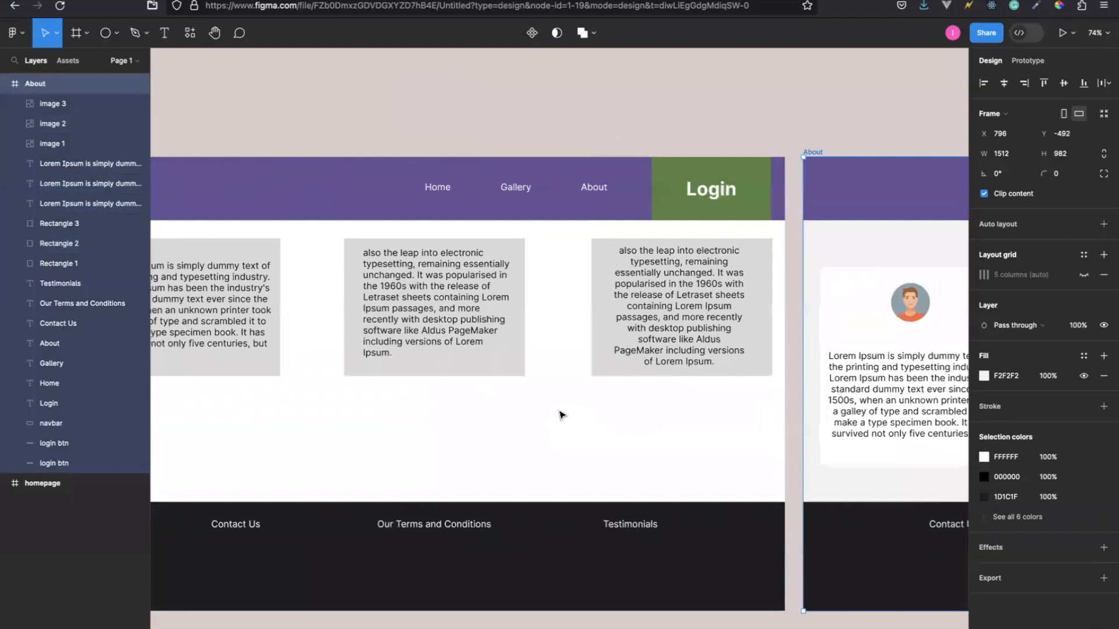
{"action": "scroll", "coordinate": [559, 415], "scroll_direction": "left", "scroll_amount": 3}
{"action": "scroll", "coordinate": [559, 415], "scroll_direction": "right", "scroll_amount": 2}
{"action": "scroll", "coordinate": [560, 415], "scroll_direction": "right", "scroll_amount": 5}
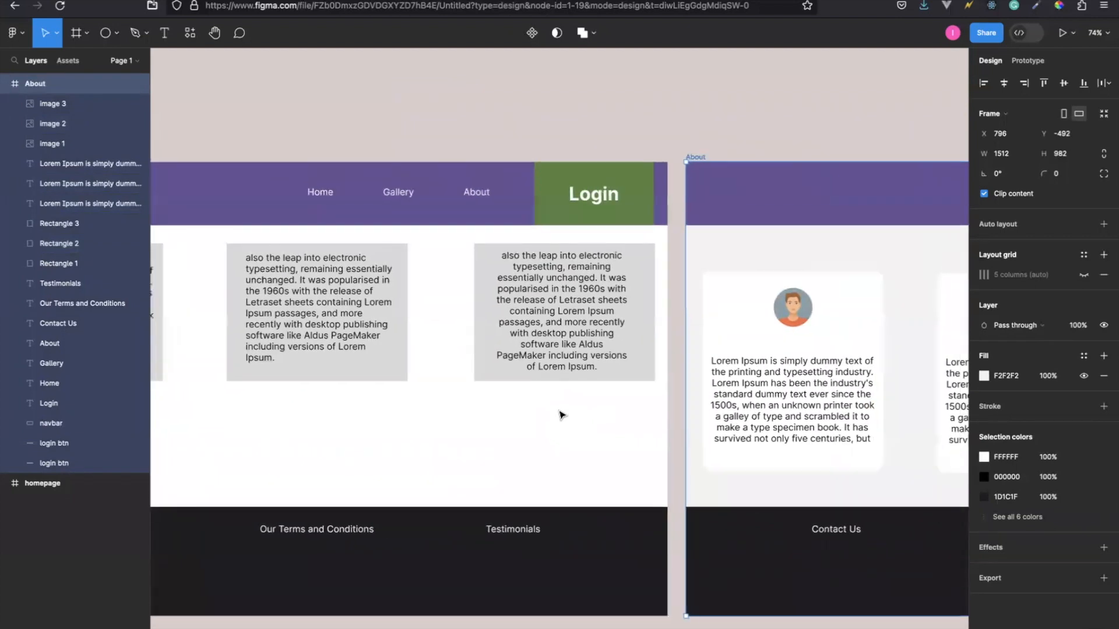
{"action": "scroll", "coordinate": [561, 415], "scroll_direction": "right", "scroll_amount": 1}
{"action": "scroll", "coordinate": [561, 414], "scroll_direction": "left", "scroll_amount": 8}
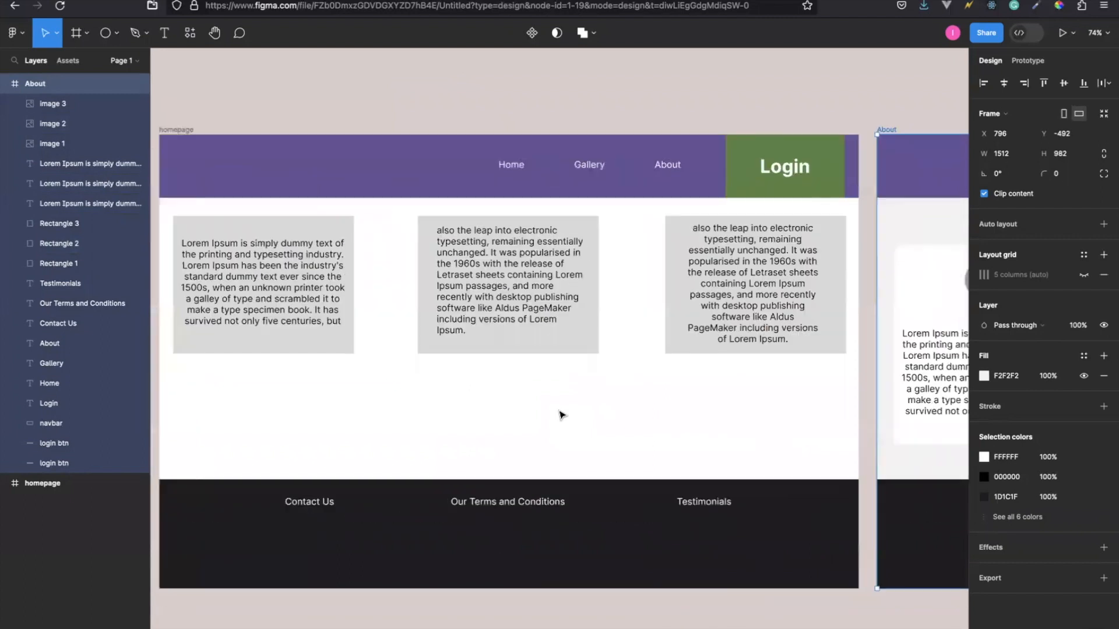
{"action": "scroll", "coordinate": [561, 415], "scroll_direction": "left", "scroll_amount": 1}
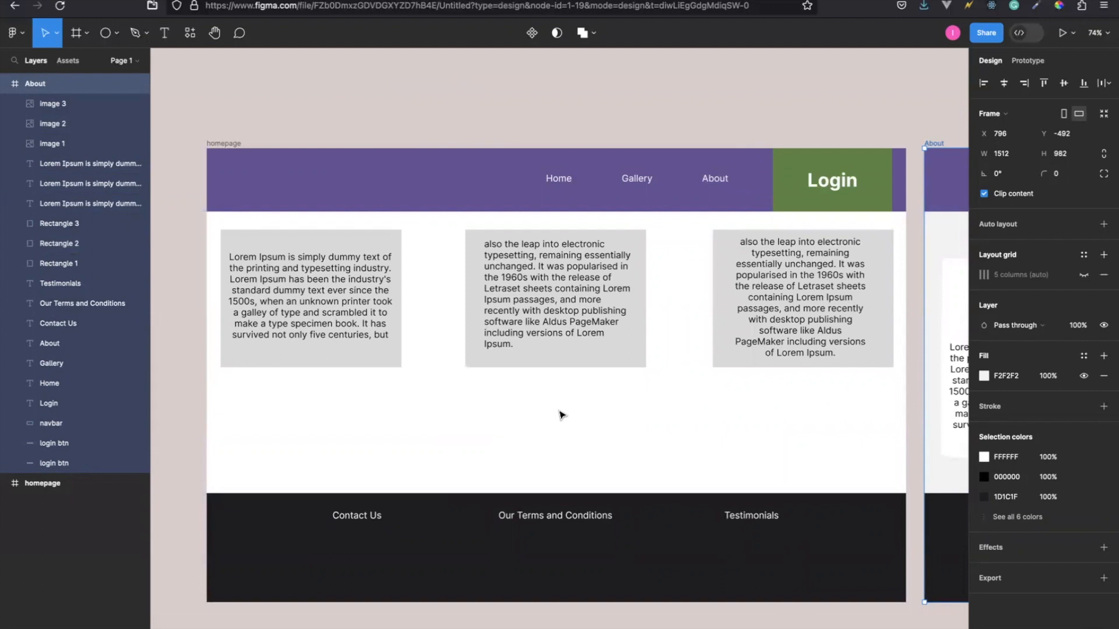
{"action": "scroll", "coordinate": [561, 415], "scroll_direction": "right", "scroll_amount": 4}
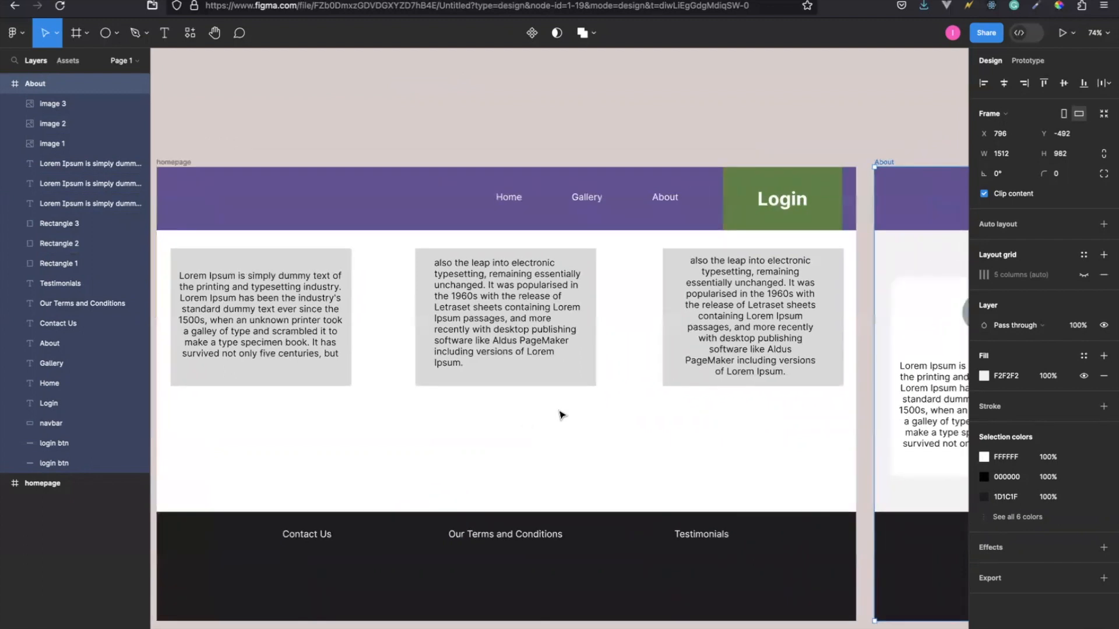
{"action": "scroll", "coordinate": [562, 415], "scroll_direction": "left", "scroll_amount": 1}
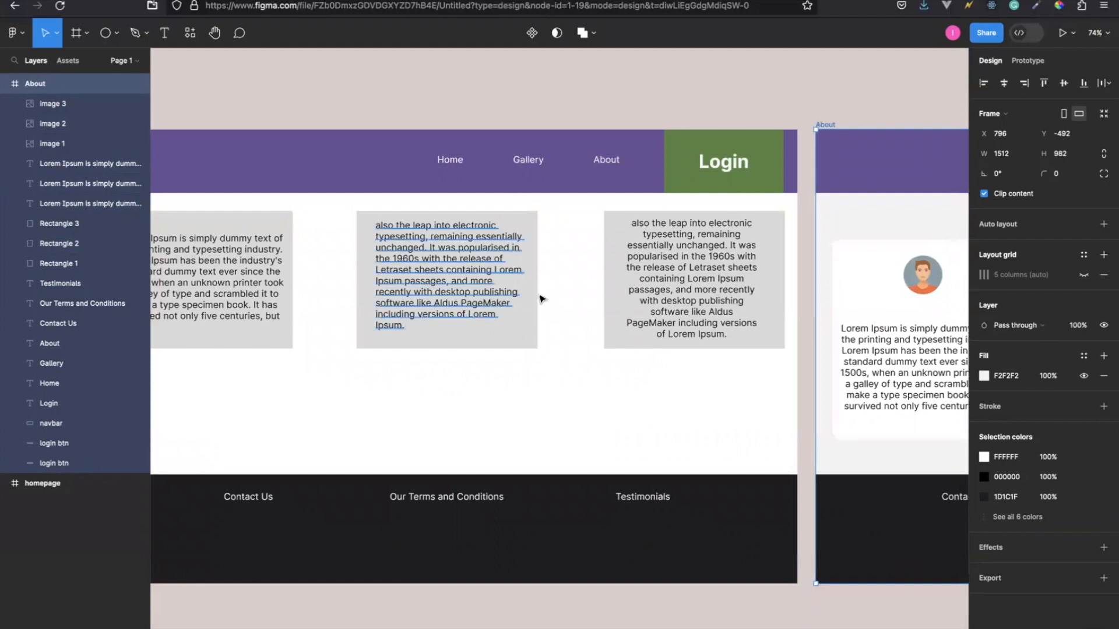
Switch to prototyping and add an on-click interaction to the About link in the homepage's navigation bar.
{"action": "scroll", "coordinate": [528, 407], "scroll_direction": "left", "scroll_amount": 1}
{"action": "scroll", "coordinate": [528, 407], "scroll_direction": "up", "scroll_amount": 1}
{"action": "scroll", "coordinate": [527, 407], "scroll_direction": "left", "scroll_amount": 4}
{"action": "scroll", "coordinate": [527, 407], "scroll_direction": "up", "scroll_amount": 1}
{"action": "scroll", "coordinate": [527, 407], "scroll_direction": "right", "scroll_amount": 3}
{"action": "scroll", "coordinate": [527, 406], "scroll_direction": "down", "scroll_amount": 1}
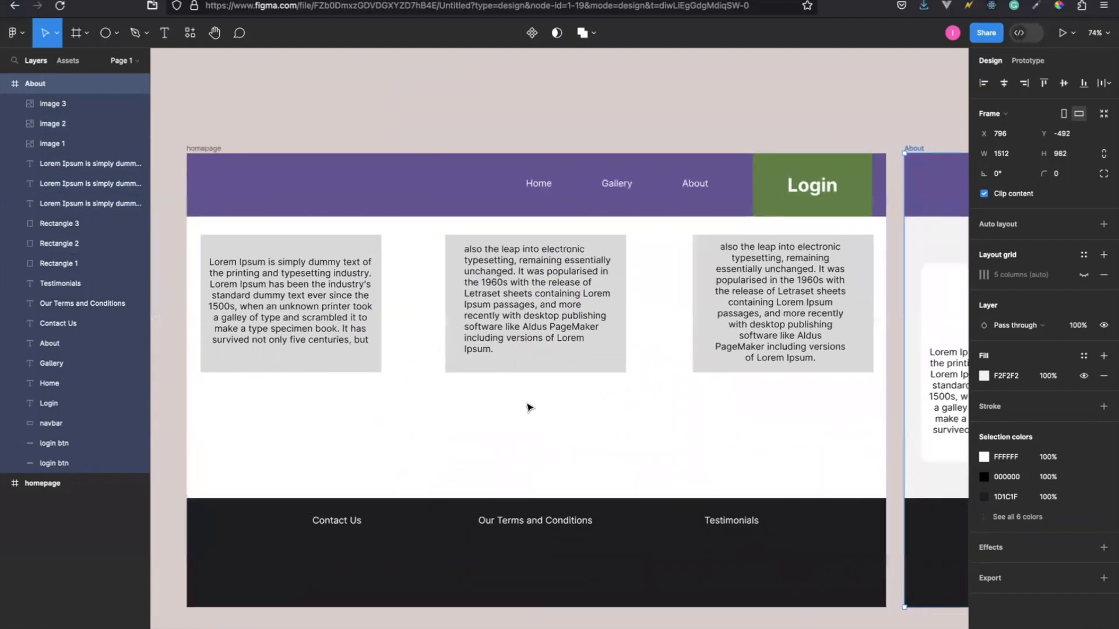
{"action": "left_click", "coordinate": [1028, 61]}
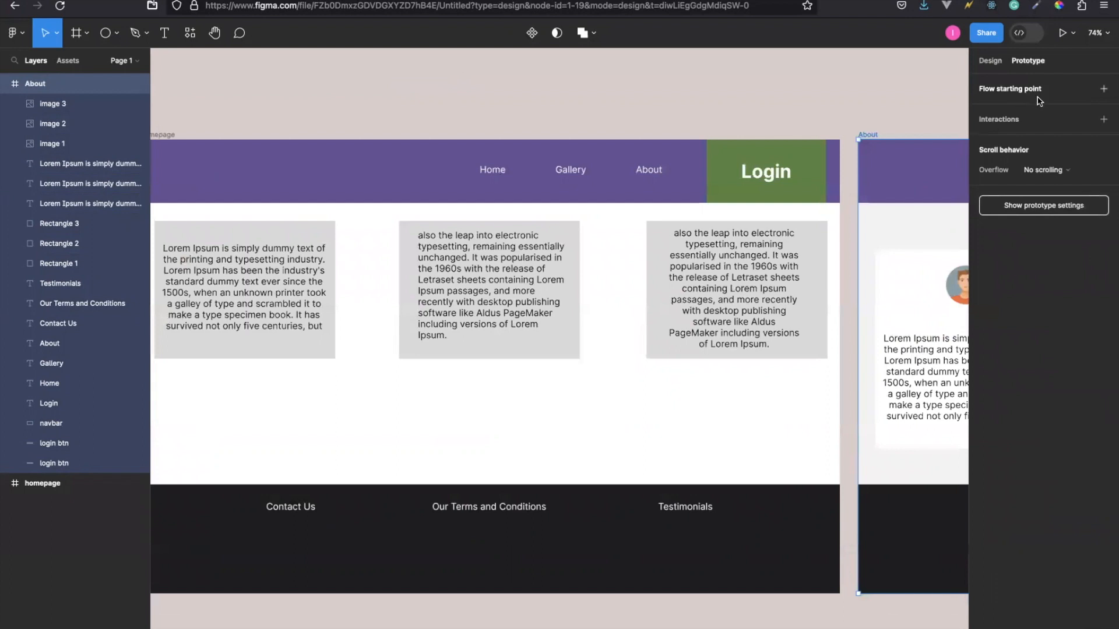
{"action": "left_click", "coordinate": [648, 170]}
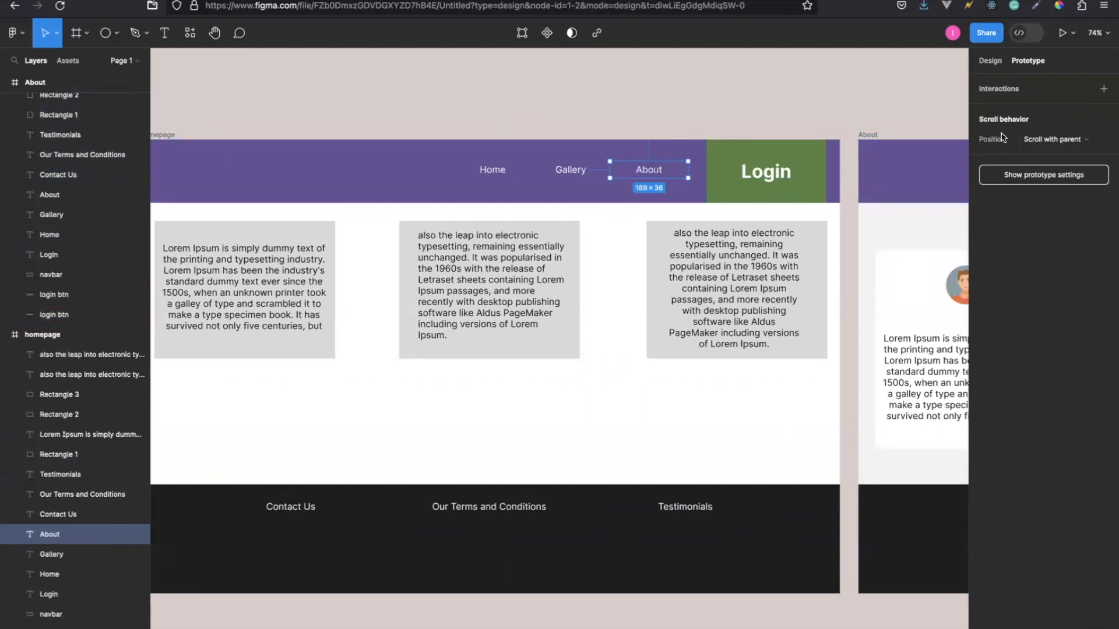
{"action": "left_click", "coordinate": [1105, 89]}
{"action": "left_click", "coordinate": [936, 106]}
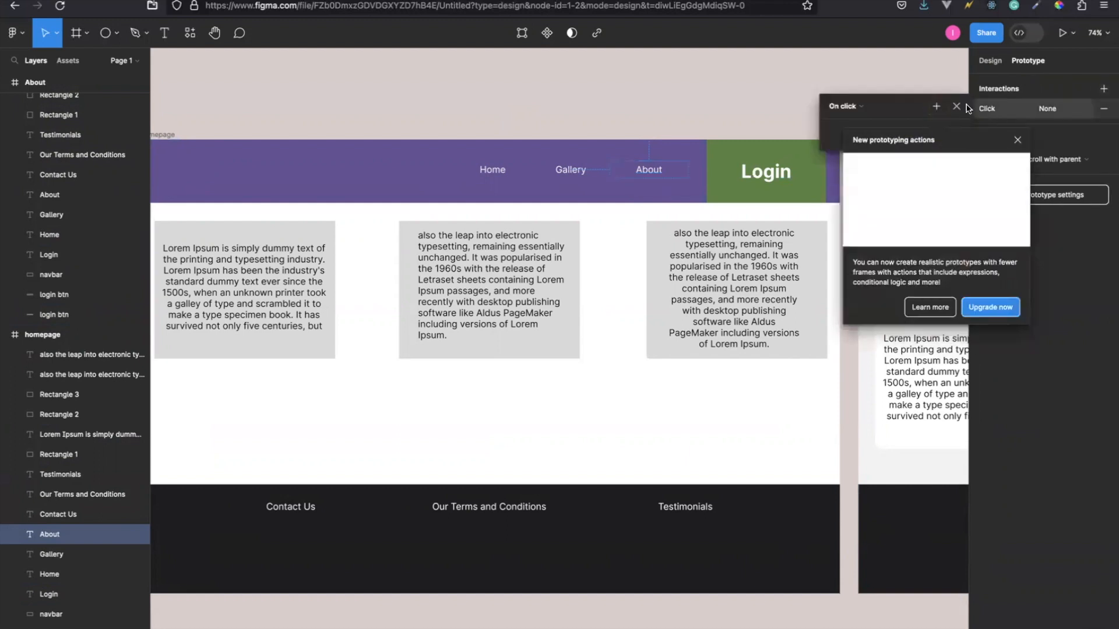
{"action": "left_click", "coordinate": [1017, 141]}
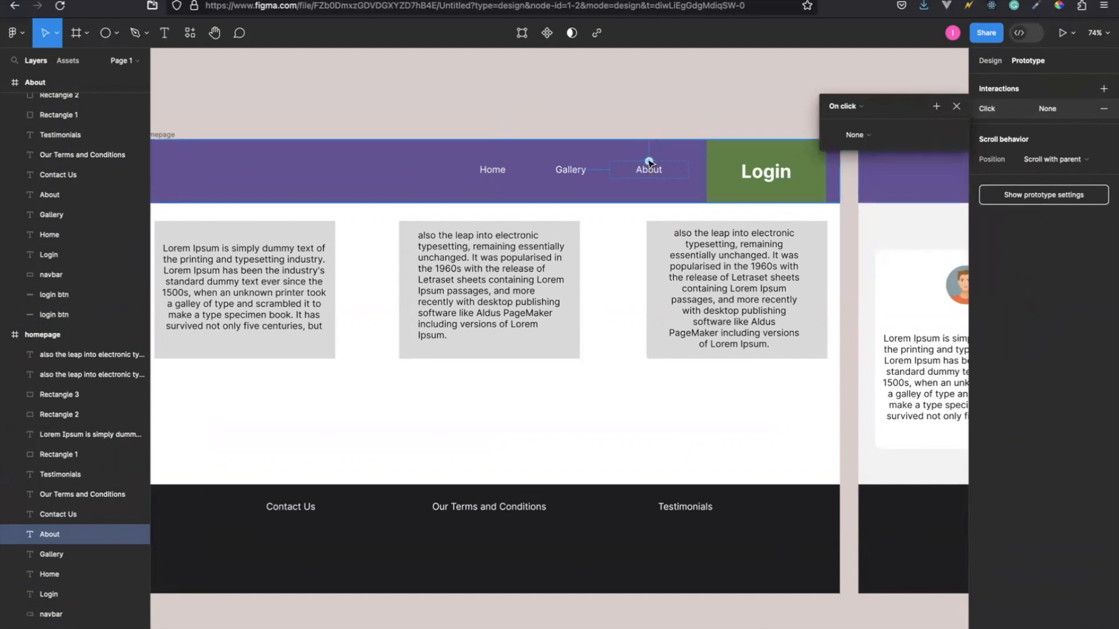
Connect the homepage's About link to the About frame with an instant Navigate to action on click.
{"action": "scroll", "coordinate": [648, 162], "scroll_direction": "right", "scroll_amount": 5}
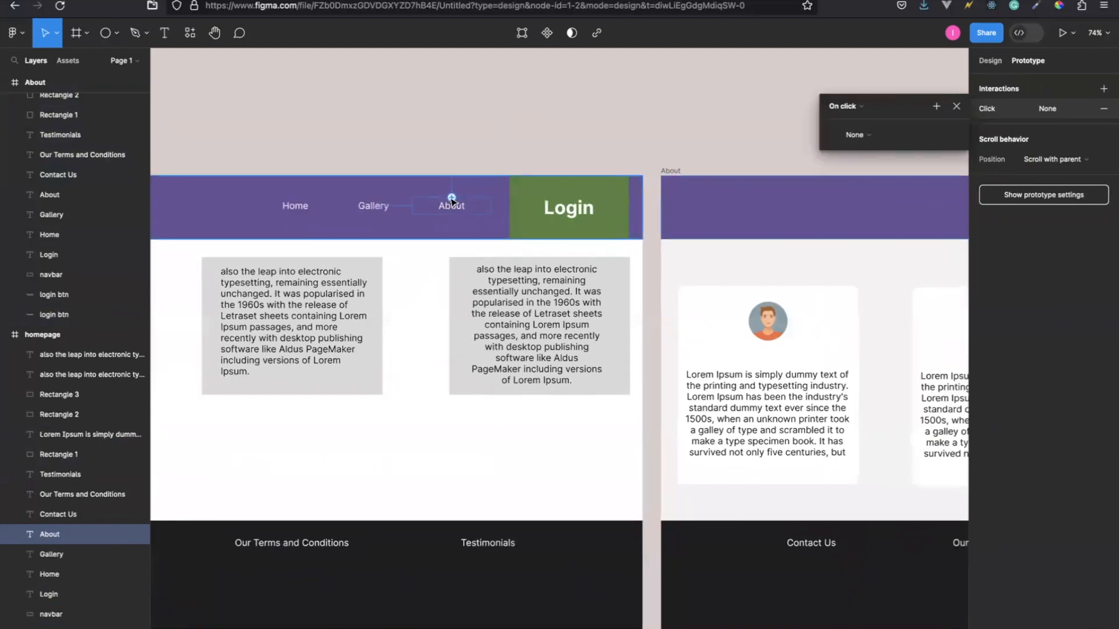
{"action": "left_click_drag", "start_coordinate": [451, 200], "coordinate": [678, 269]}
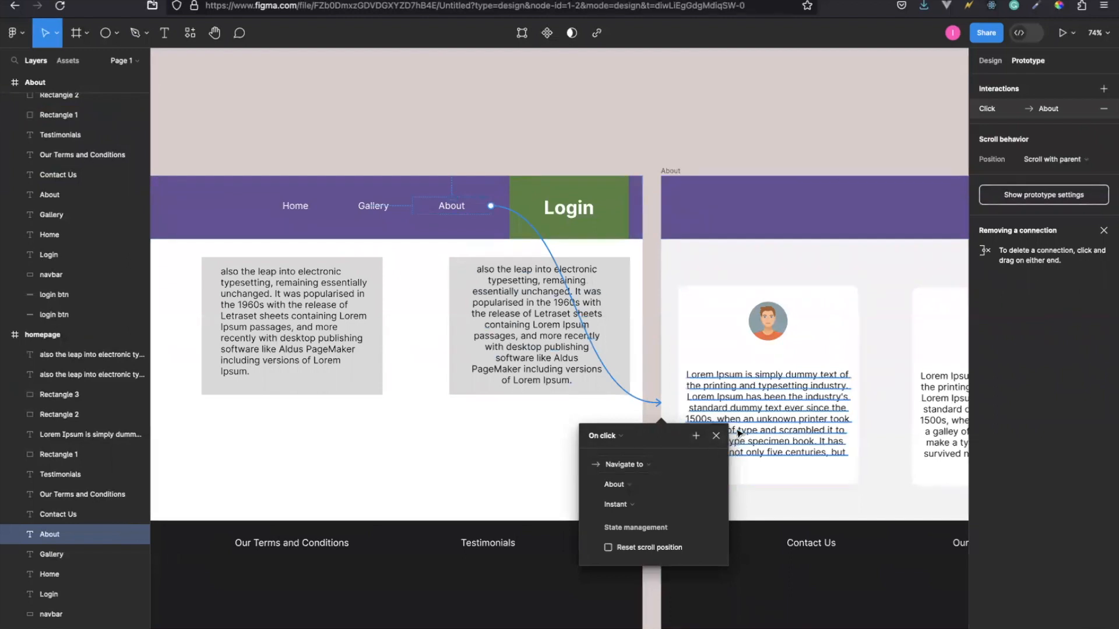
{"action": "left_click", "coordinate": [718, 437]}
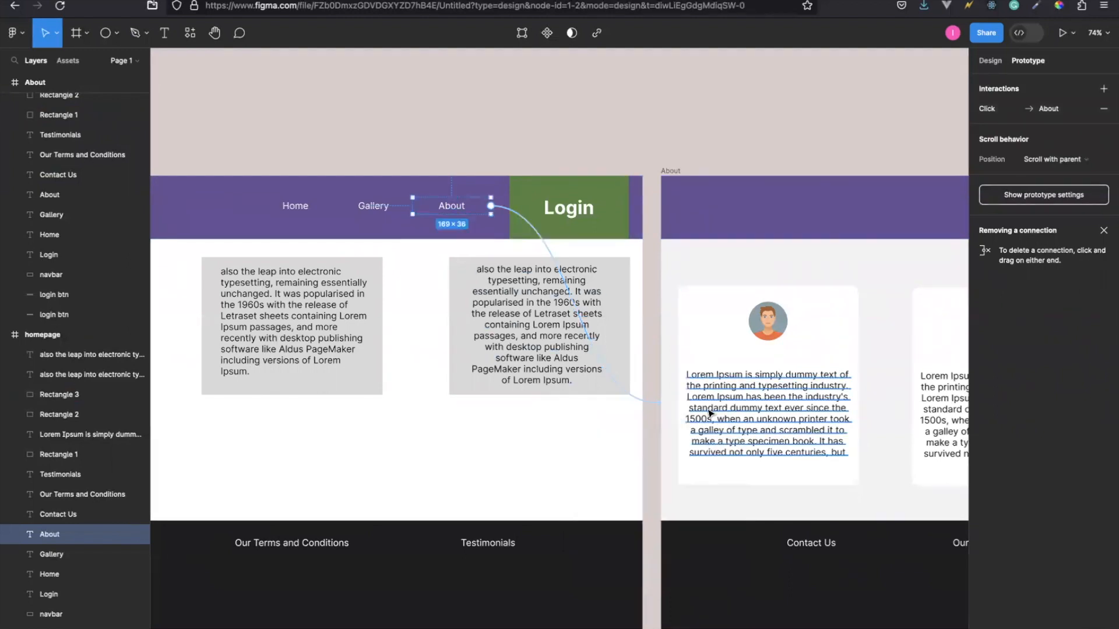
Connect the About frame's Home link to the homepage frame on click and set its transition to Dissolve.
{"action": "scroll", "coordinate": [757, 292], "scroll_direction": "right", "scroll_amount": 5}
{"action": "left_click", "coordinate": [876, 194]}
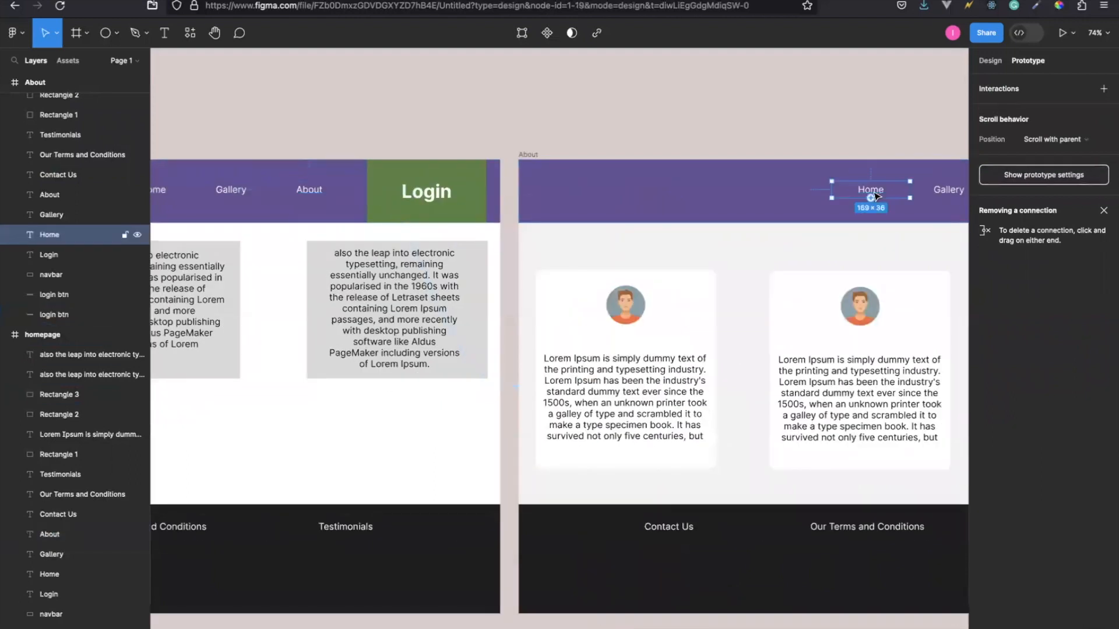
{"action": "left_click_drag", "start_coordinate": [871, 182], "coordinate": [487, 392]}
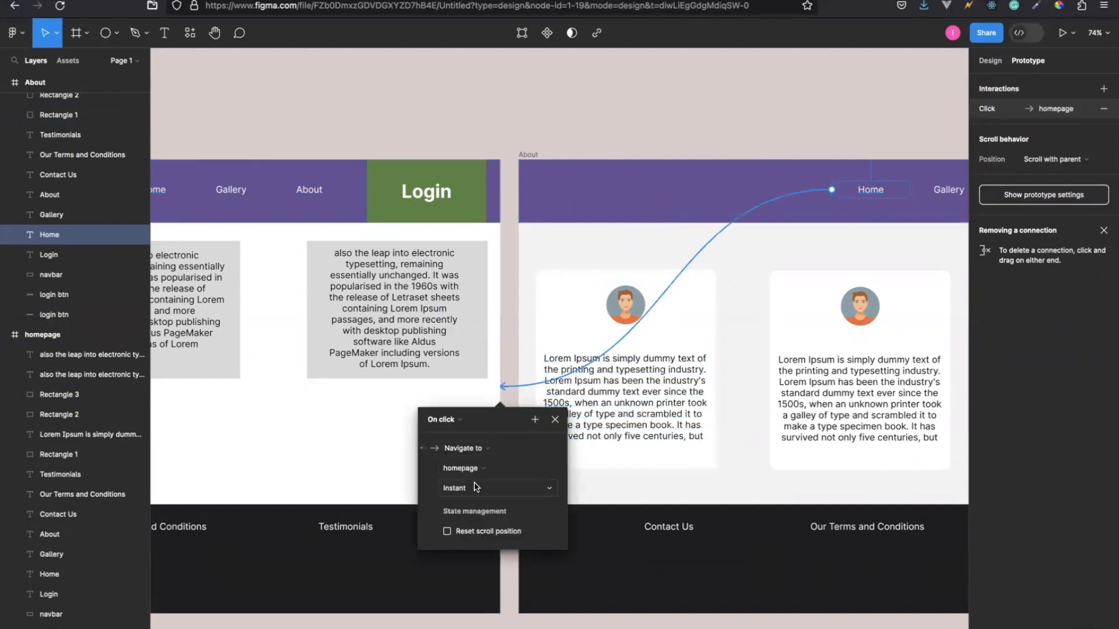
{"action": "left_click", "coordinate": [482, 490]}
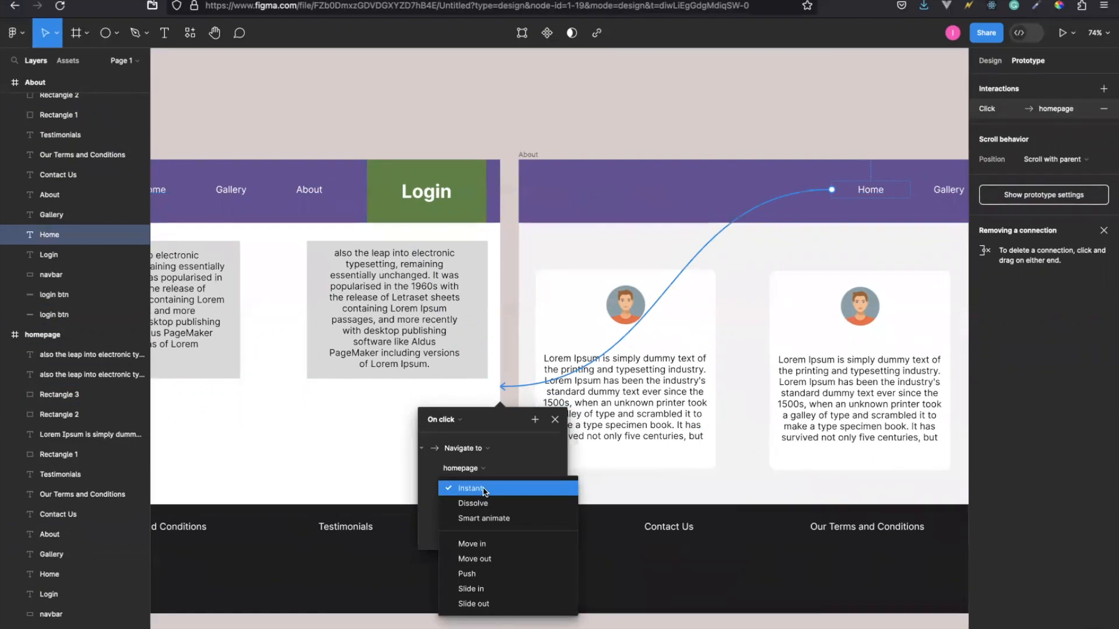
{"action": "left_click", "coordinate": [474, 504]}
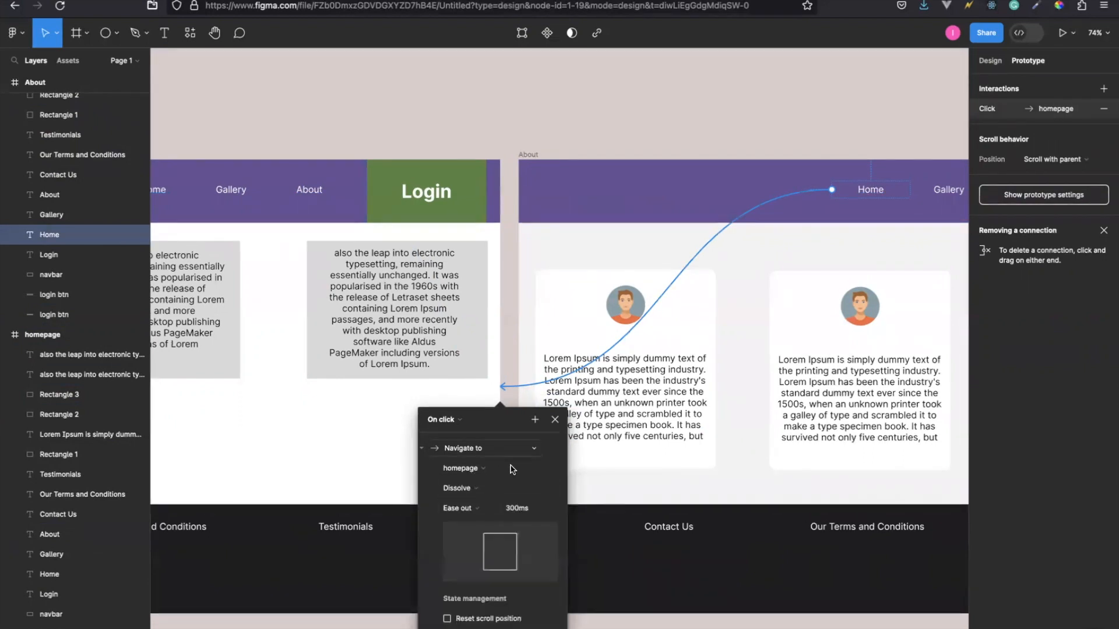
{"action": "left_click", "coordinate": [555, 420]}
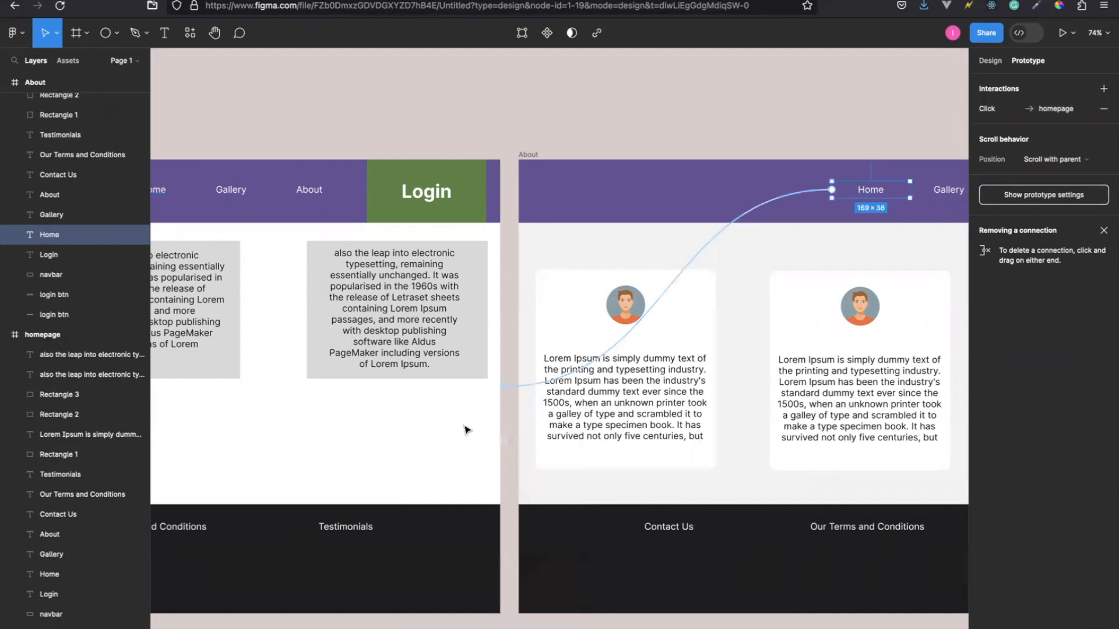
{"action": "left_click", "coordinate": [513, 464]}
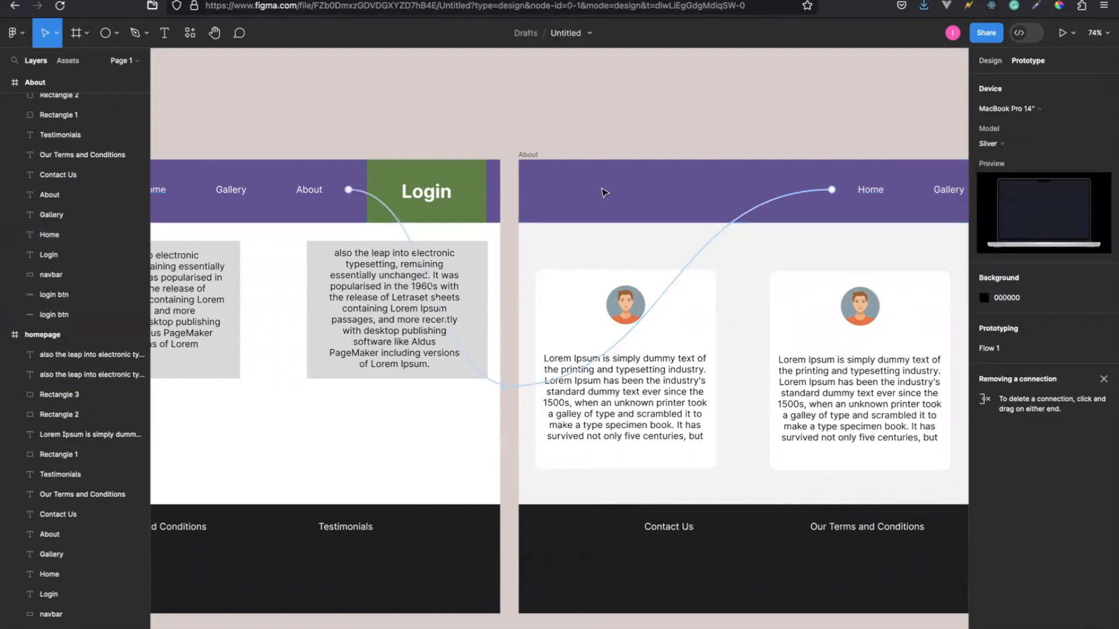
Examine the prototype connections between the homepage and About frames and the homepage's flow starting point.
{"action": "scroll", "coordinate": [438, 471], "scroll_direction": "left", "scroll_amount": 2}
{"action": "scroll", "coordinate": [439, 471], "scroll_direction": "left", "scroll_amount": 10}
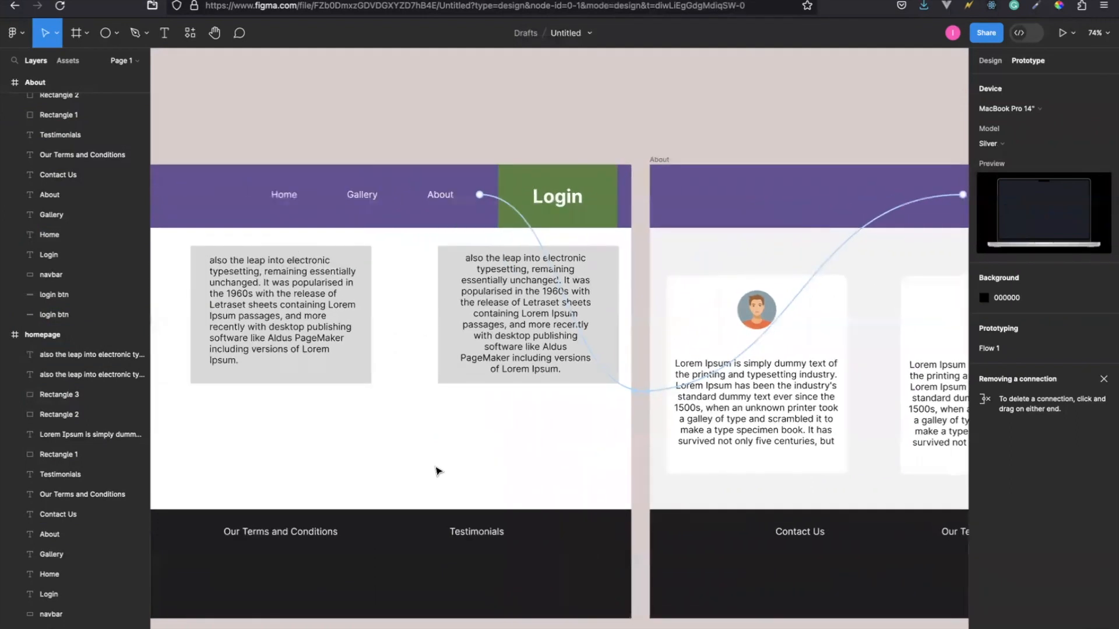
{"action": "scroll", "coordinate": [438, 471], "scroll_direction": "left", "scroll_amount": 4}
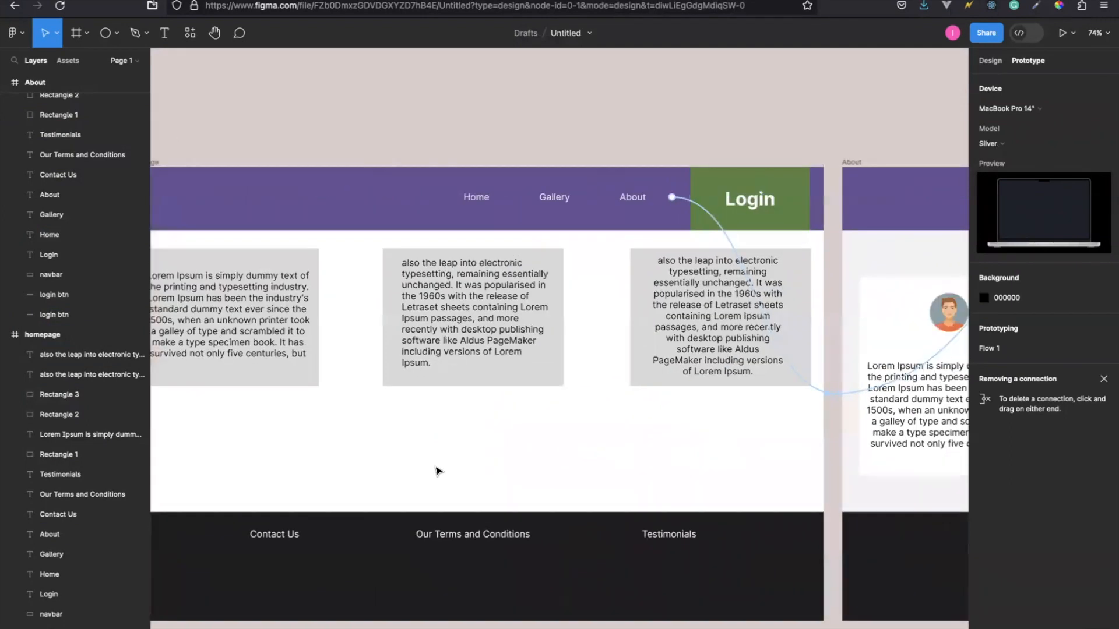
{"action": "scroll", "coordinate": [438, 471], "scroll_direction": "right", "scroll_amount": 2}
{"action": "scroll", "coordinate": [439, 471], "scroll_direction": "up", "scroll_amount": 1}
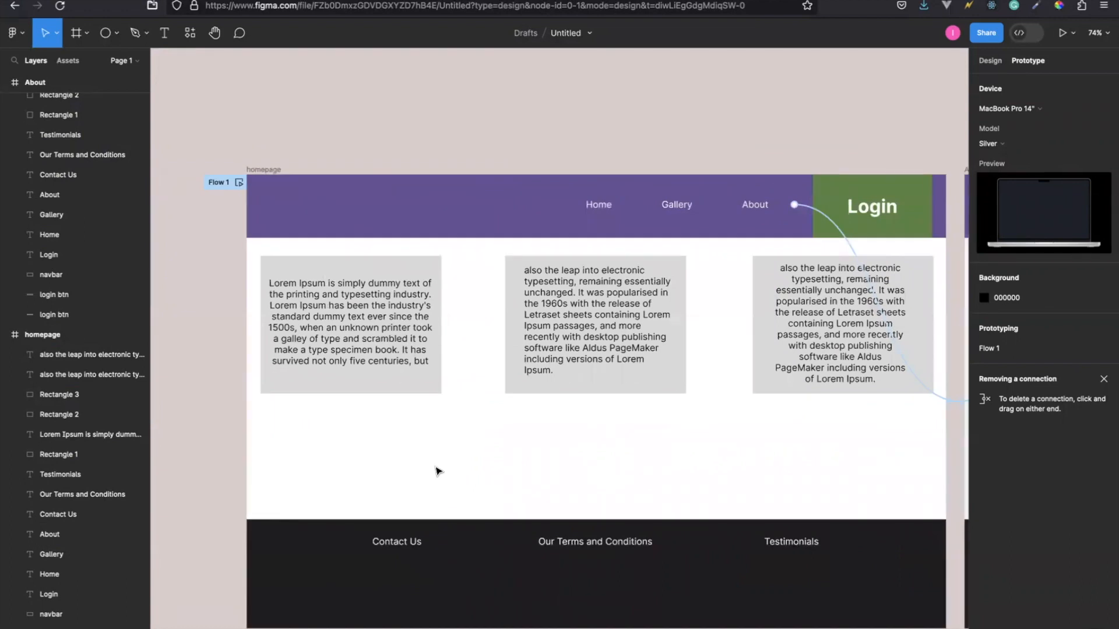
{"action": "scroll", "coordinate": [438, 471], "scroll_direction": "right", "scroll_amount": 4}
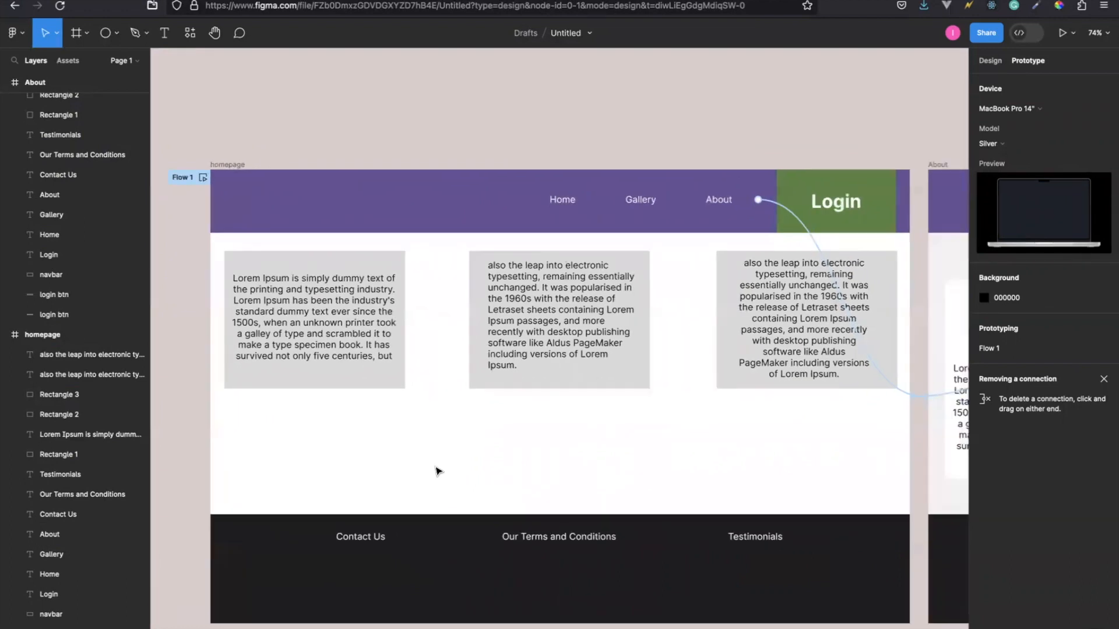
{"action": "scroll", "coordinate": [438, 471], "scroll_direction": "up", "scroll_amount": 1}
{"action": "scroll", "coordinate": [438, 471], "scroll_direction": "right", "scroll_amount": 1}
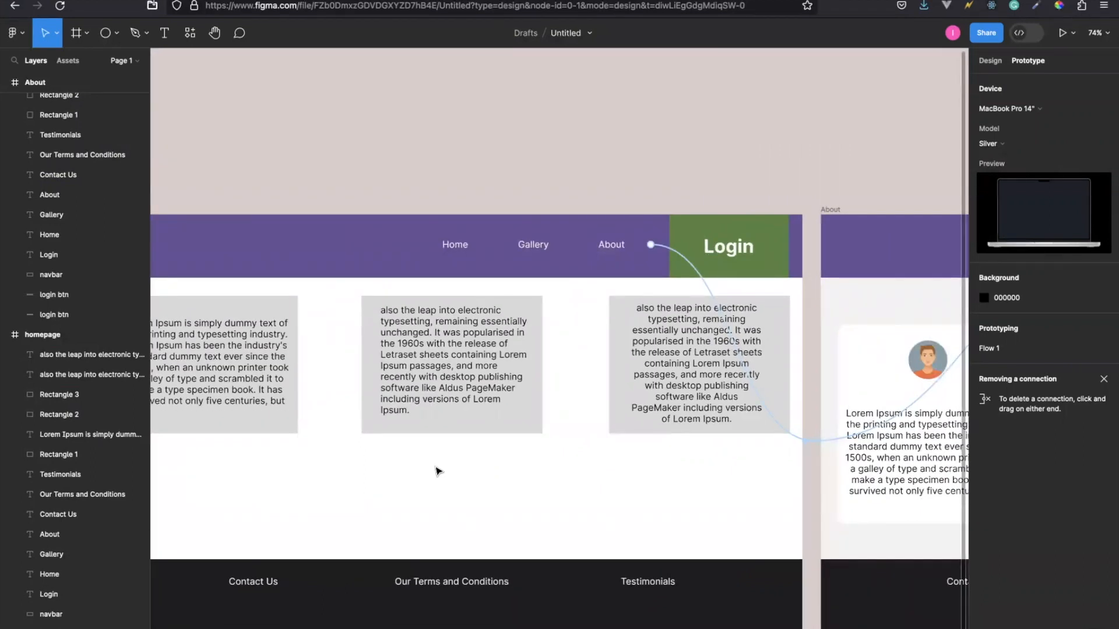
{"action": "scroll", "coordinate": [452, 495], "scroll_direction": "left", "scroll_amount": 8}
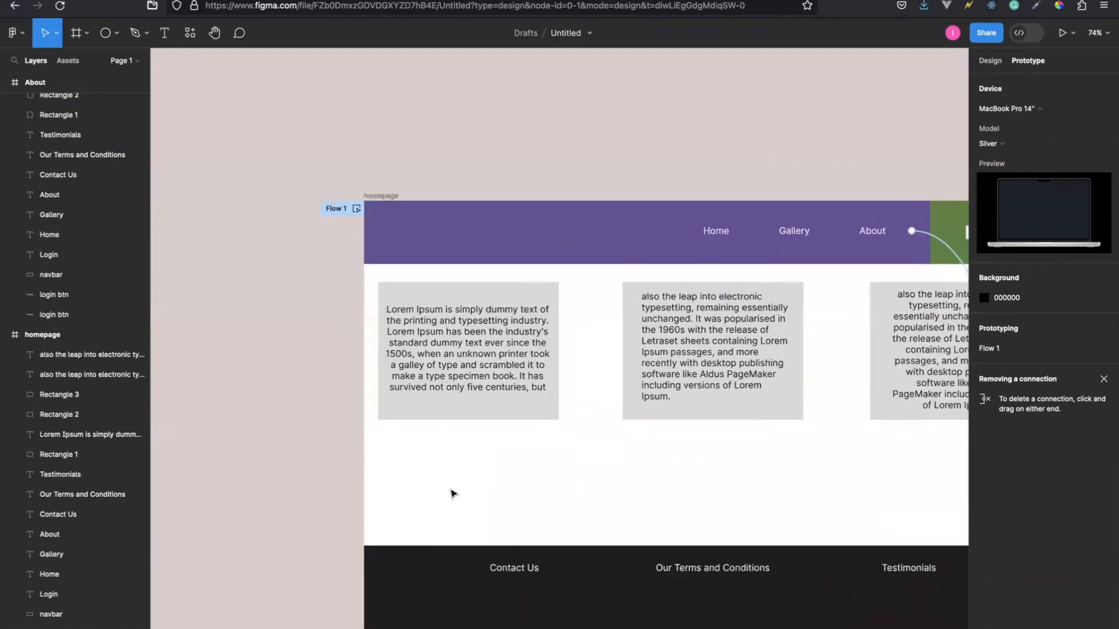
{"action": "scroll", "coordinate": [454, 494], "scroll_direction": "right", "scroll_amount": 10}
{"action": "scroll", "coordinate": [500, 475], "scroll_direction": "right", "scroll_amount": 2}
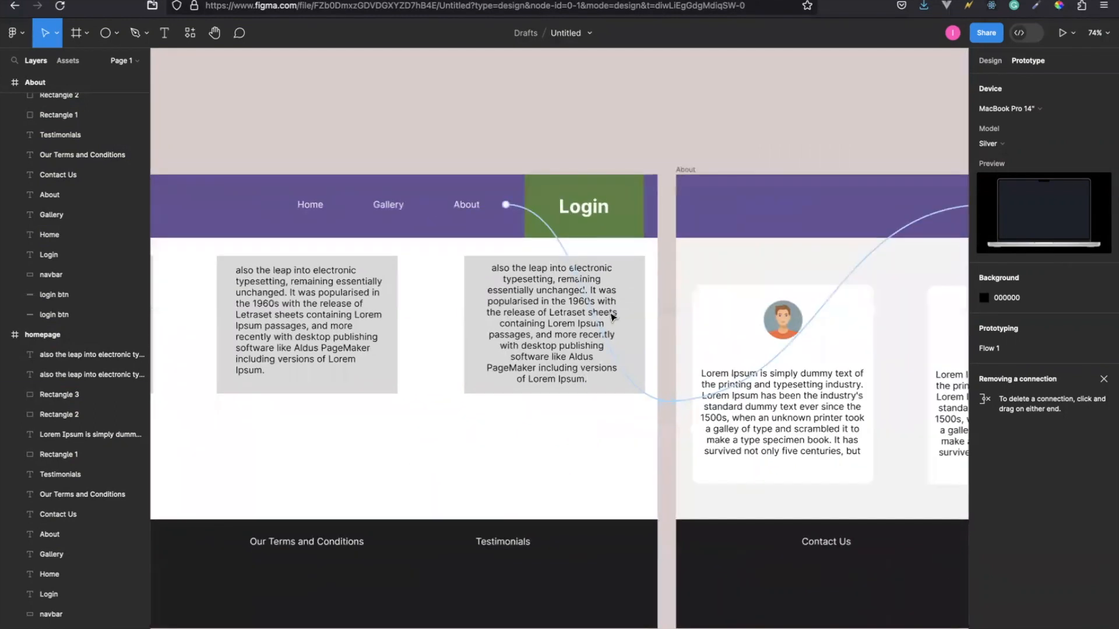
Present the prototype, reveal the homepage's clickable areas and follow the About link to the About page.
{"action": "left_click", "coordinate": [1062, 36]}
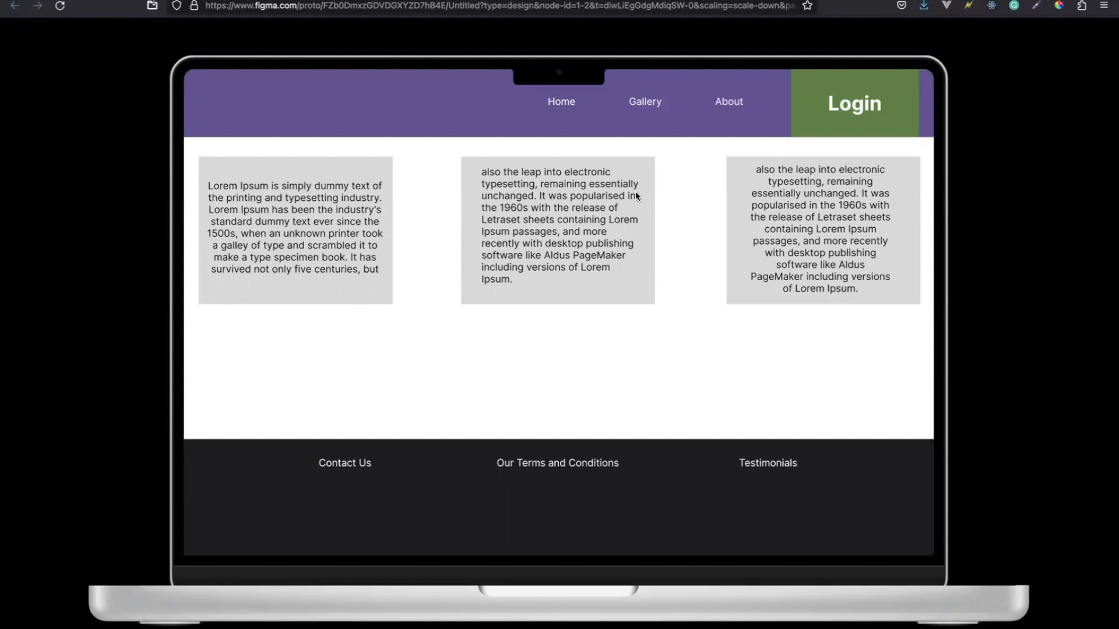
{"action": "left_click", "coordinate": [685, 258]}
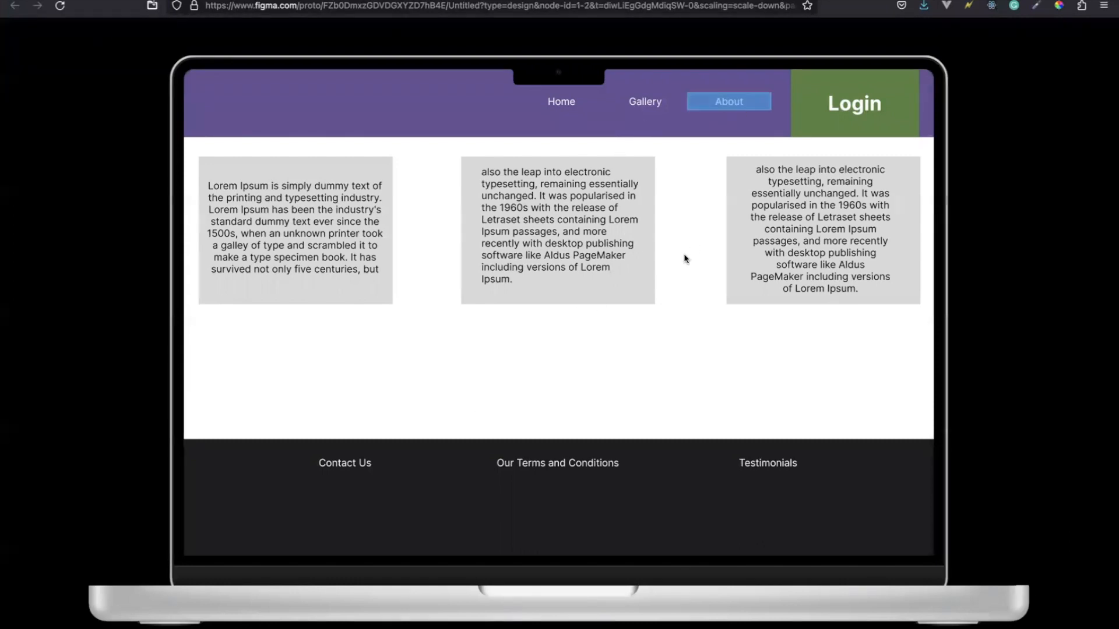
{"action": "left_click", "coordinate": [638, 351]}
{"action": "left_click", "coordinate": [764, 353]}
{"action": "left_click", "coordinate": [522, 348]}
{"action": "left_click", "coordinate": [666, 390]}
{"action": "left_click", "coordinate": [733, 102]}
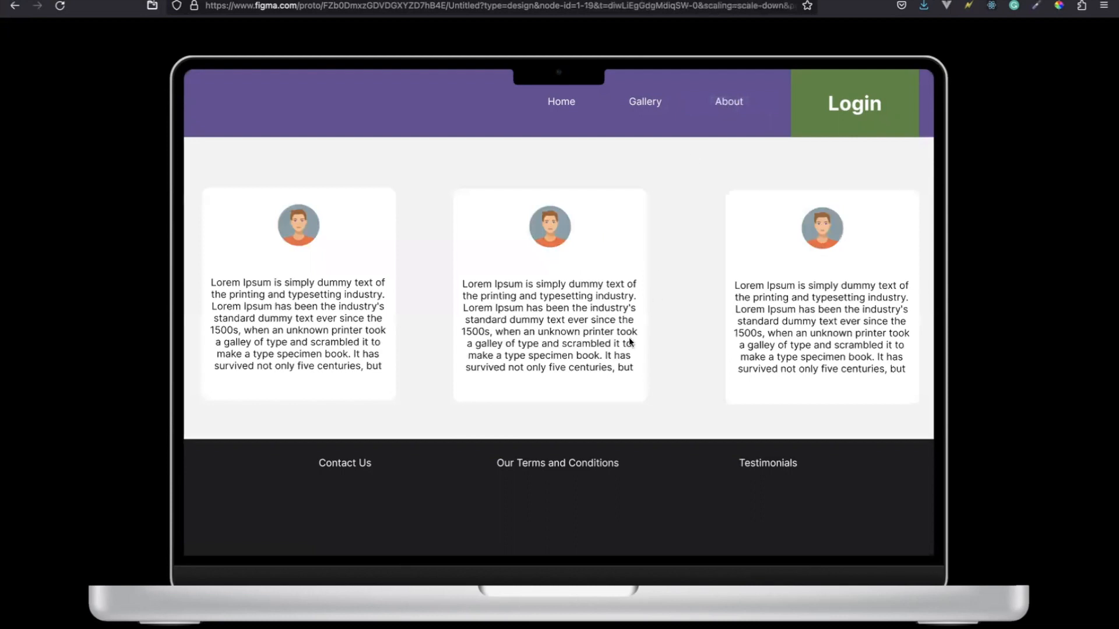
Test the Home link back to the homepage and the About link to the About page in the running prototype.
{"action": "left_click", "coordinate": [561, 103]}
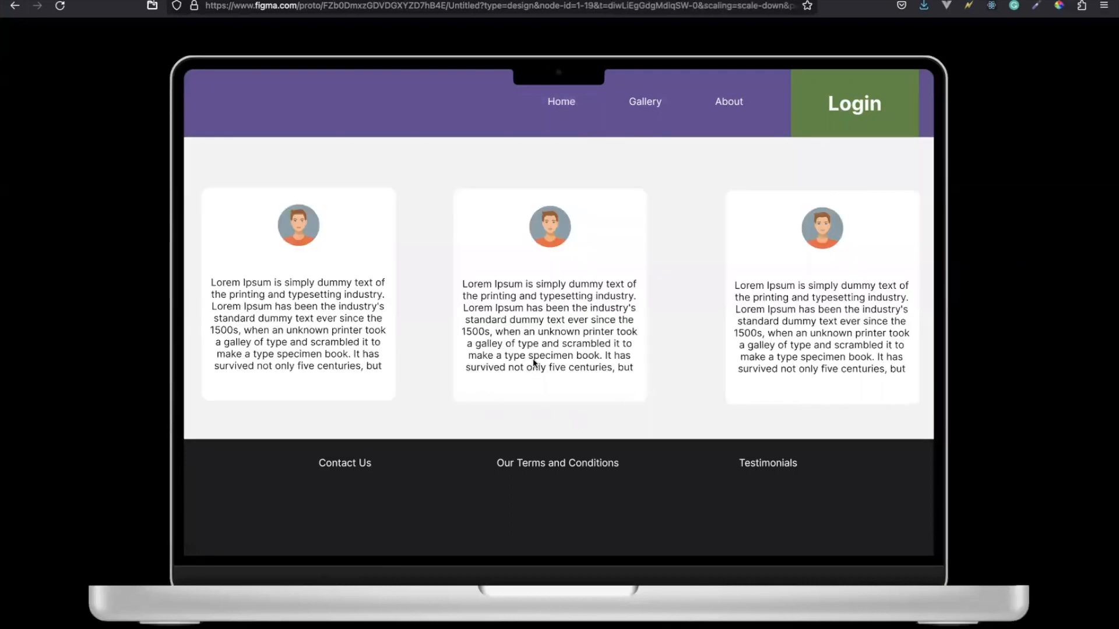
{"action": "left_click", "coordinate": [563, 103]}
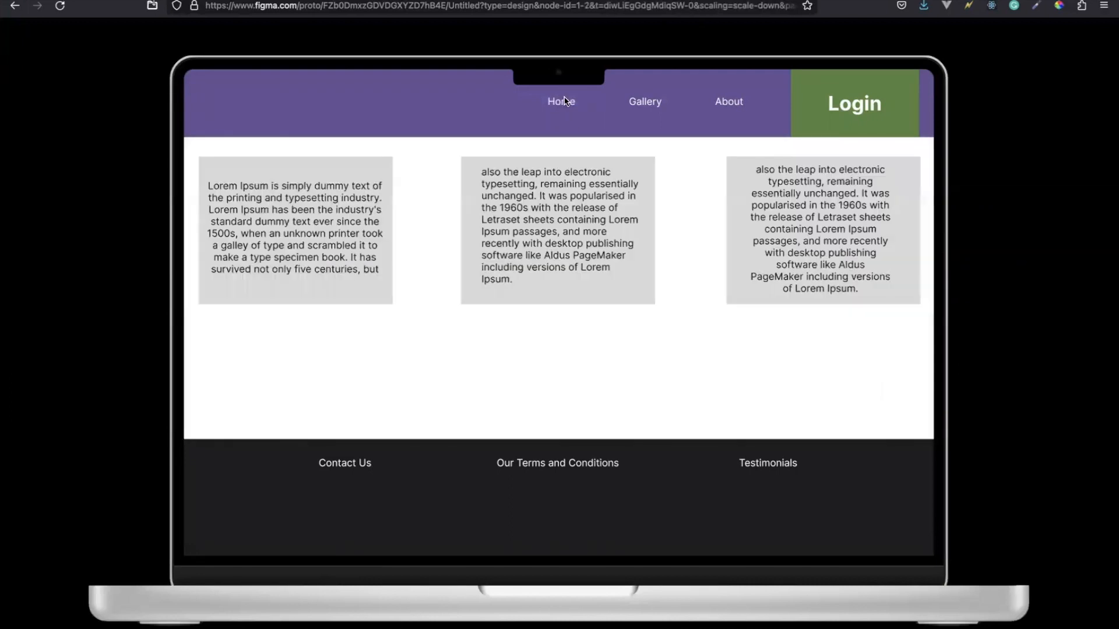
{"action": "left_click", "coordinate": [732, 102]}
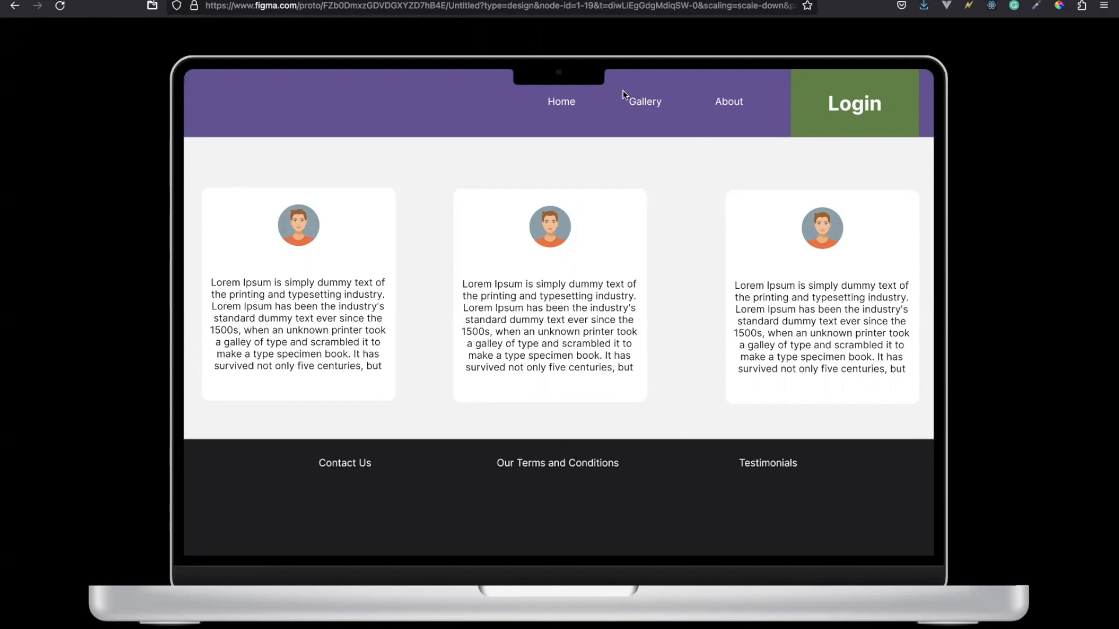
{"action": "mouse_move", "coordinate": [629, 17]}
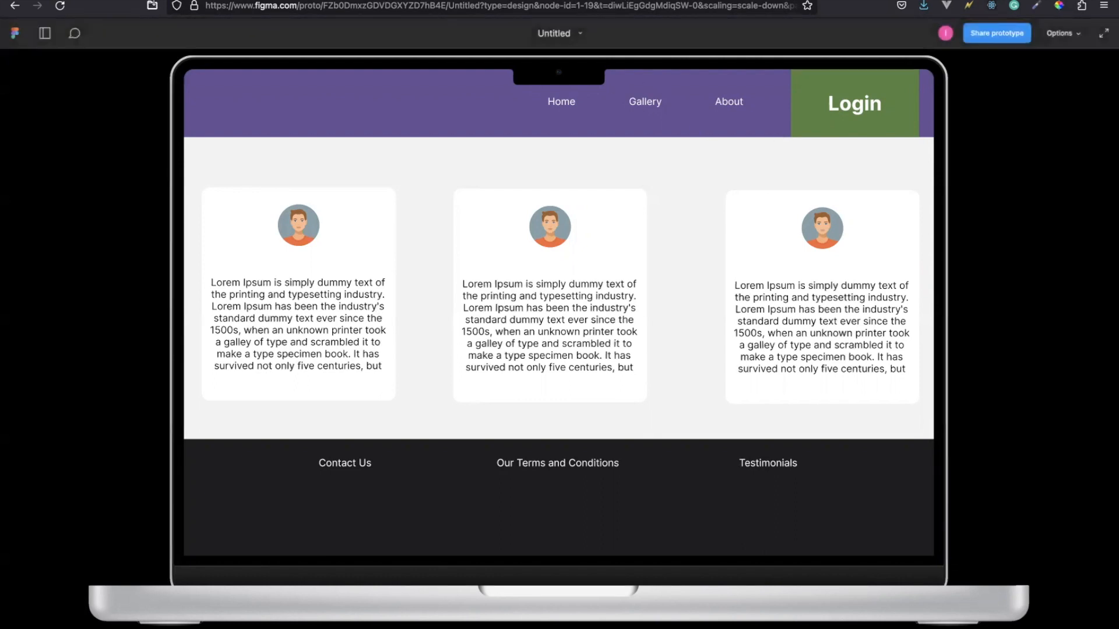